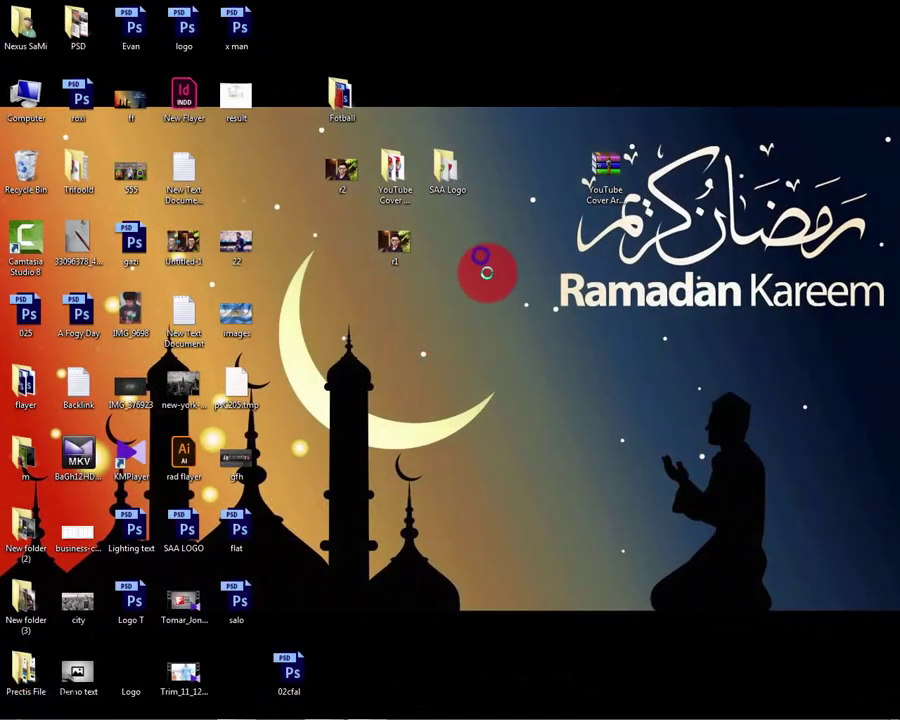
# Open 'sami new werk.psd' from New folder (4) in Photoshop
pyautogui.rightClick(482, 258)
pyautogui.click(512, 297)
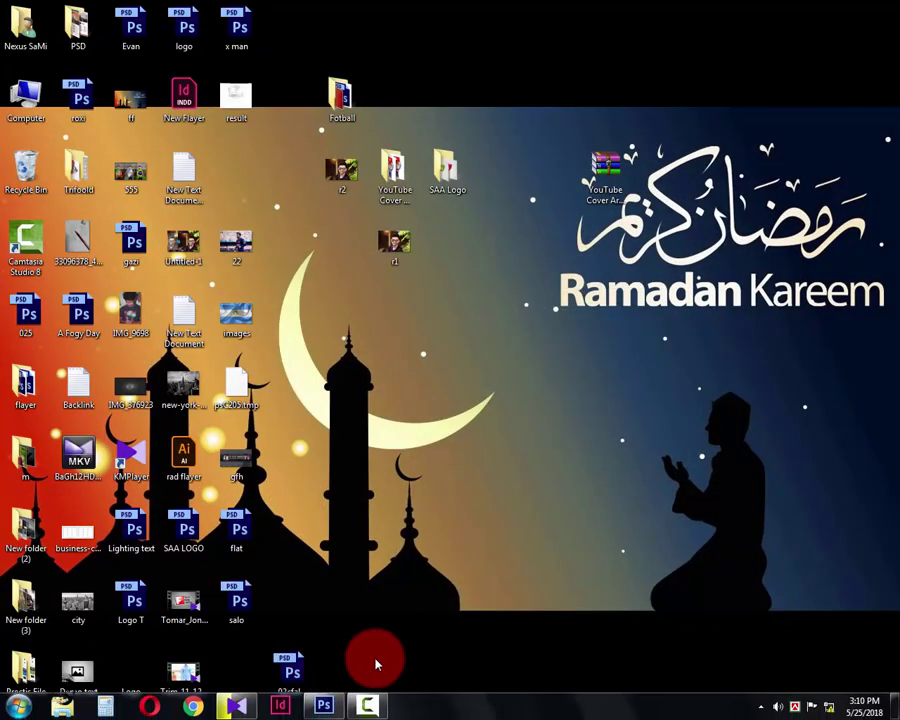
pyautogui.click(323, 708)
pyautogui.doubleClick(410, 337)
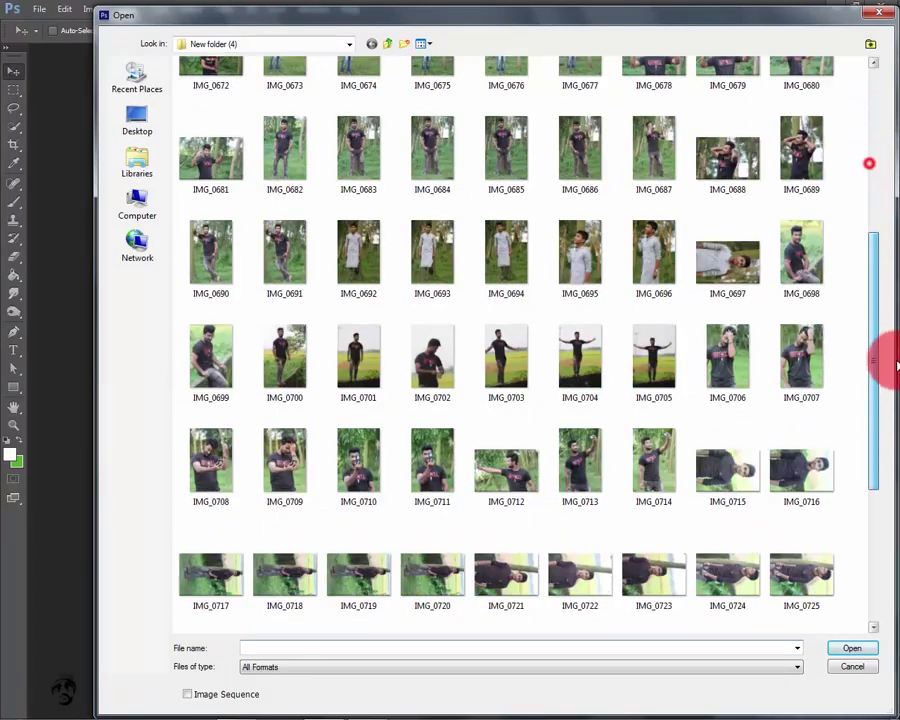
pyautogui.moveTo(875, 170); pyautogui.dragTo(884, 455)
pyautogui.click(670, 578)
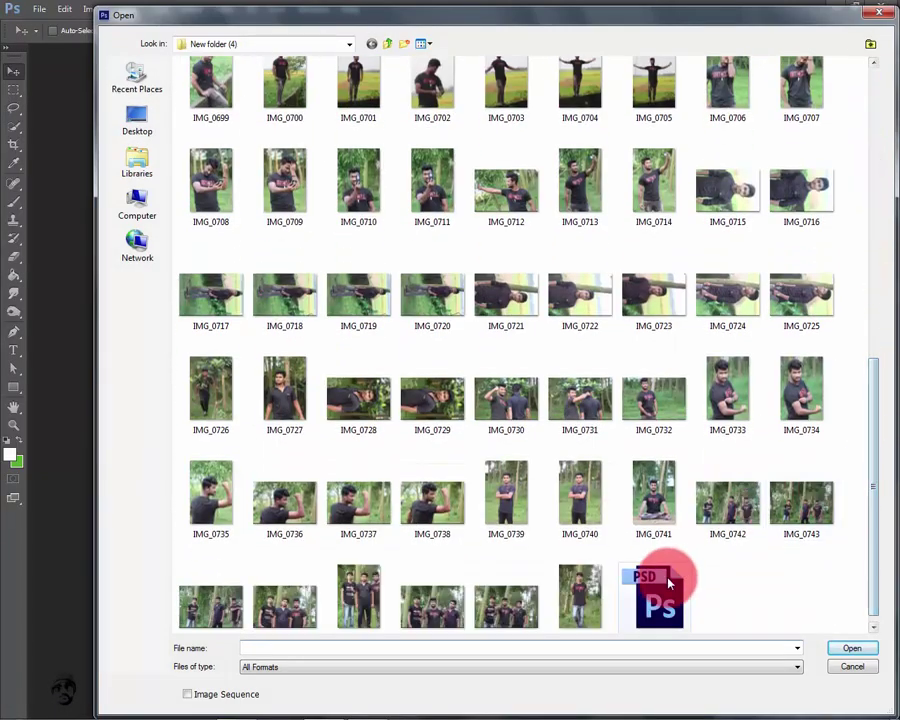
pyautogui.doubleClick(668, 584)
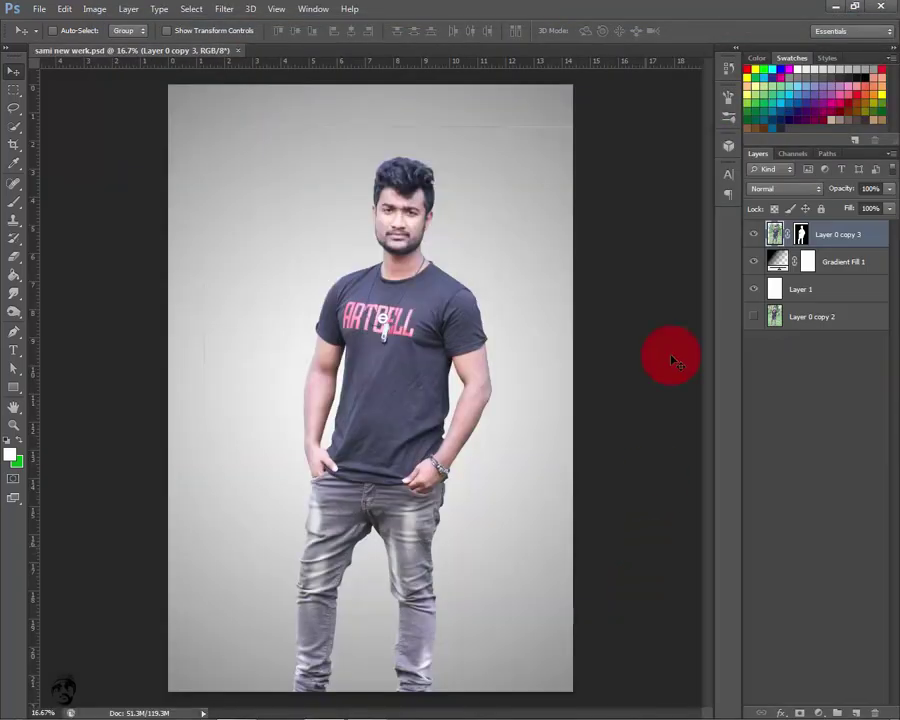
# Create a new blank document 4 × 6 inches at 300 pixels/inch
pyautogui.click(40, 10)
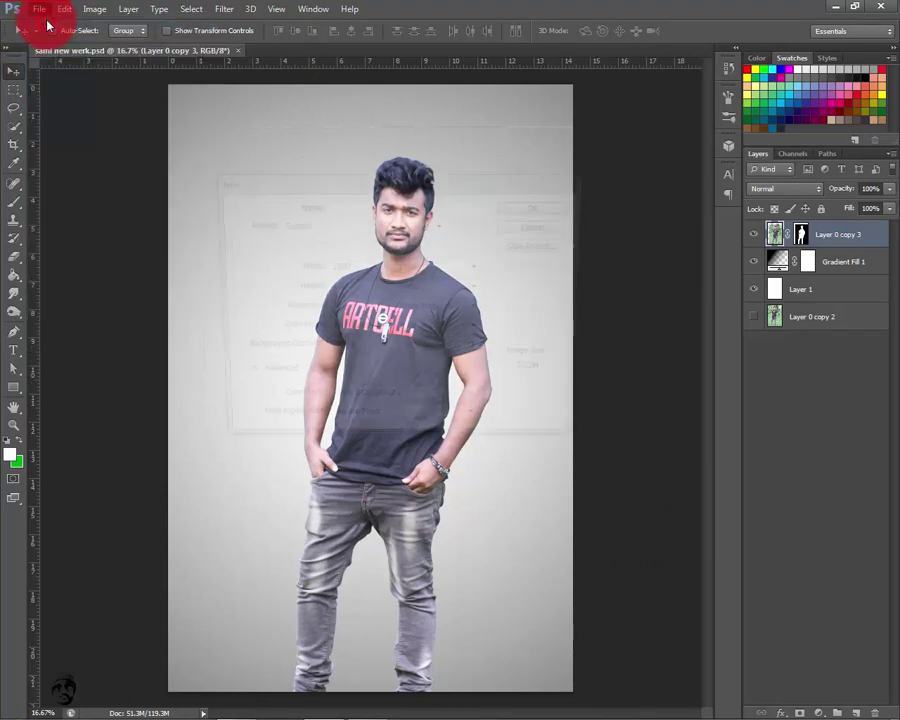
pyautogui.click(440, 266)
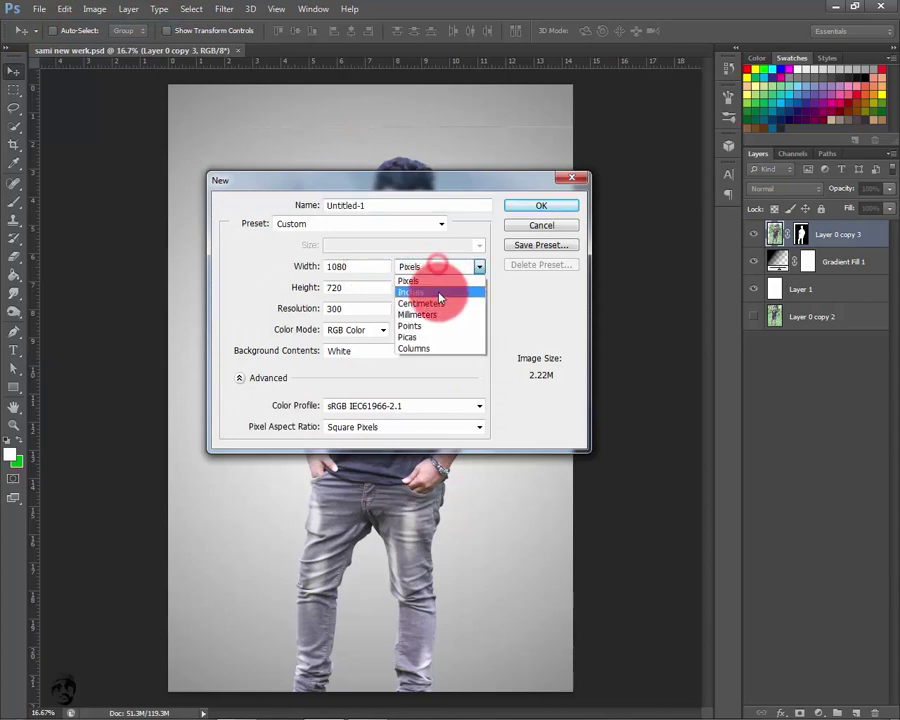
pyautogui.moveTo(364, 267); pyautogui.dragTo(266, 267)
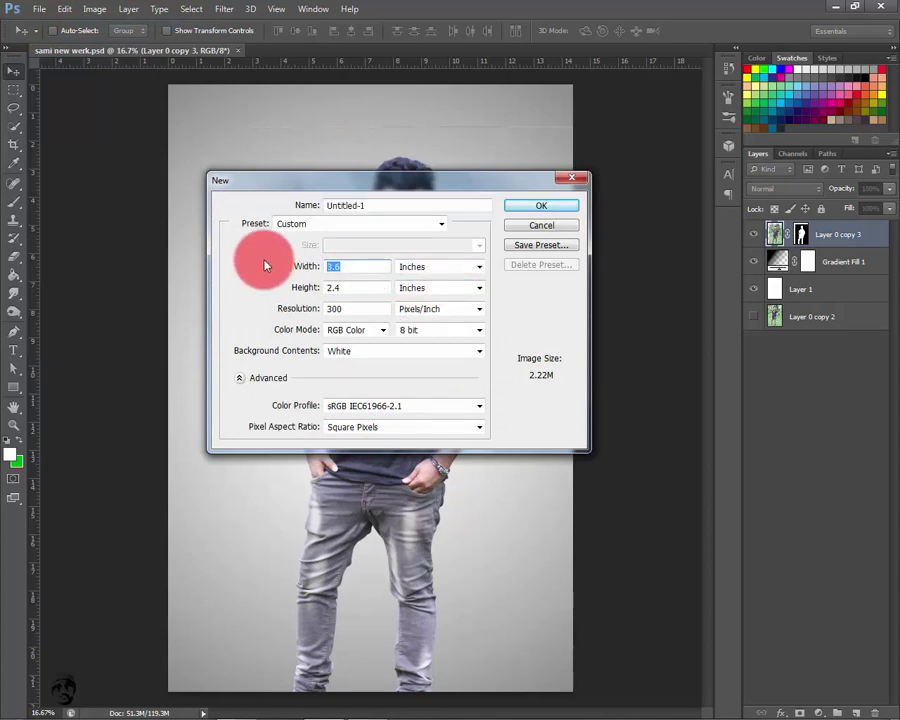
pyautogui.write('8')
pyautogui.write('4')
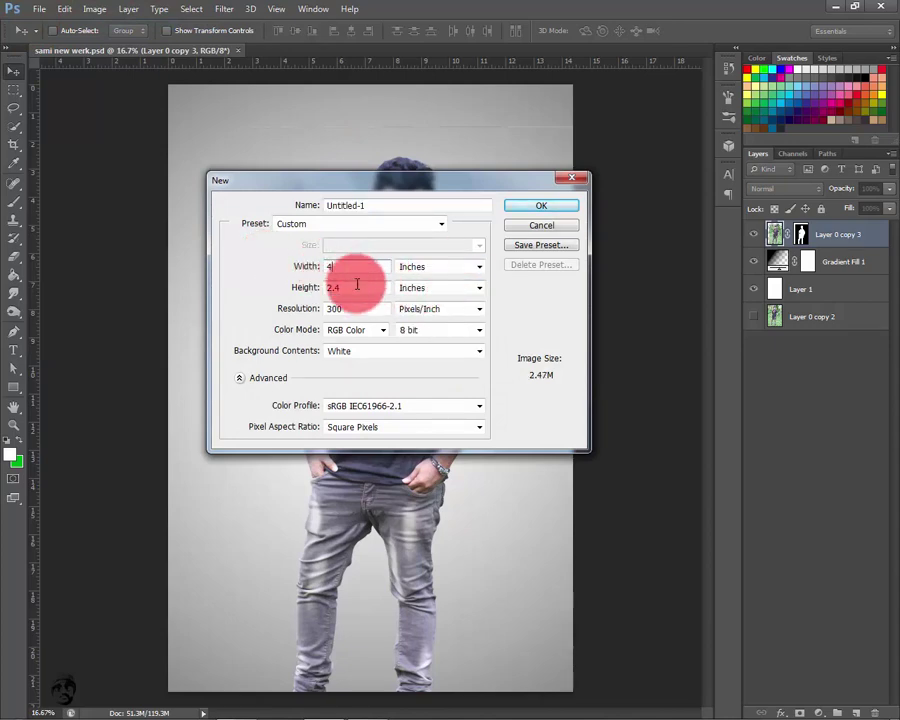
pyautogui.write('6')
pyautogui.doubleClick(334, 308)
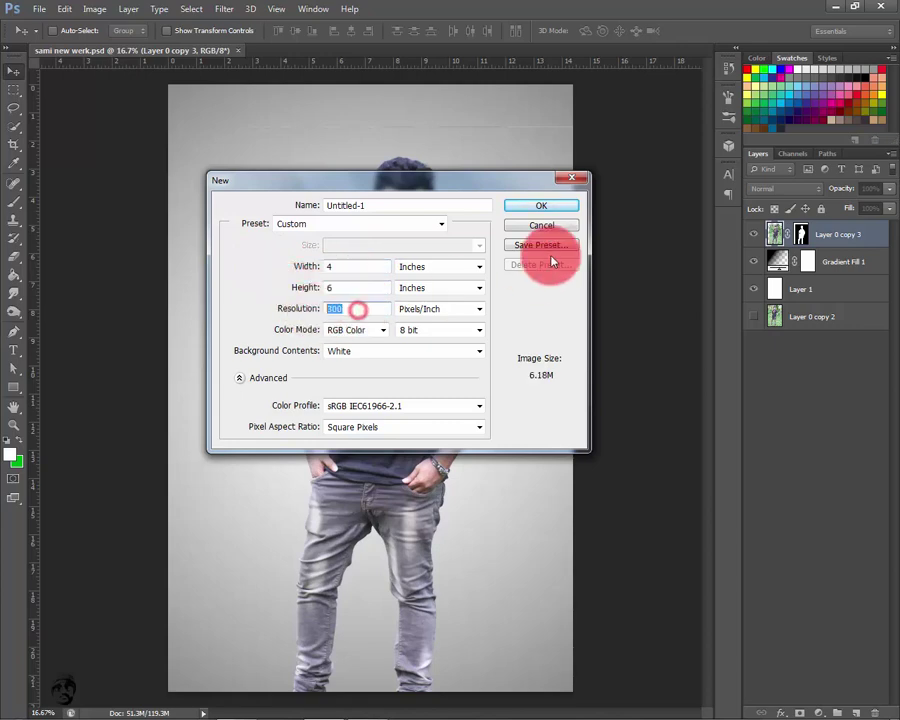
pyautogui.click(550, 208)
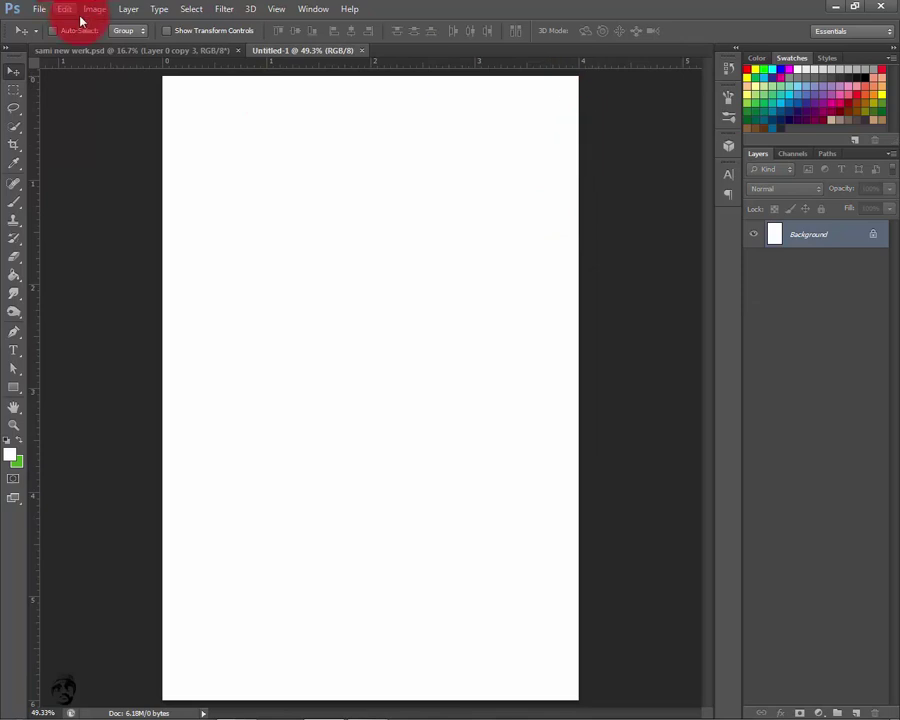
# Drag the man's cut-out layer from the PSD onto the Untitled-1 canvas
pyautogui.click(140, 50)
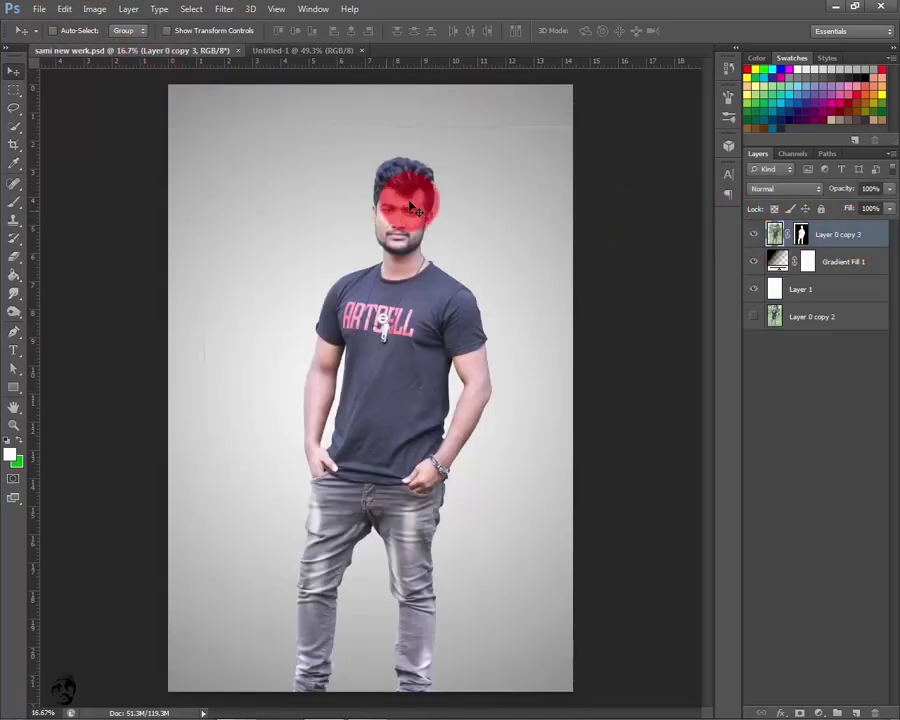
pyautogui.moveTo(410, 205); pyautogui.dragTo(308, 58)
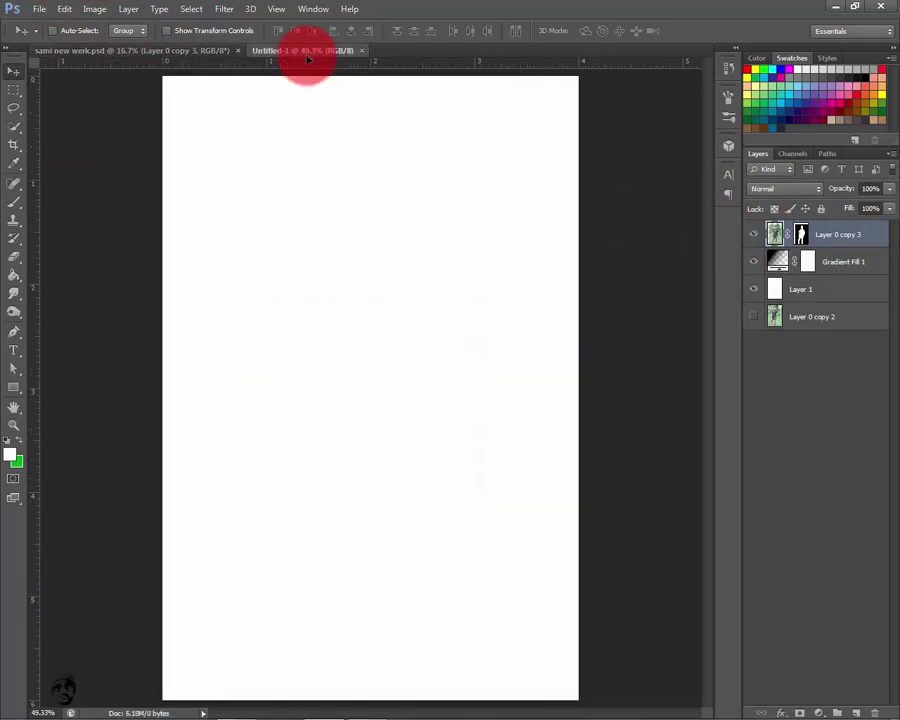
pyautogui.moveTo(308, 58); pyautogui.dragTo(355, 268)
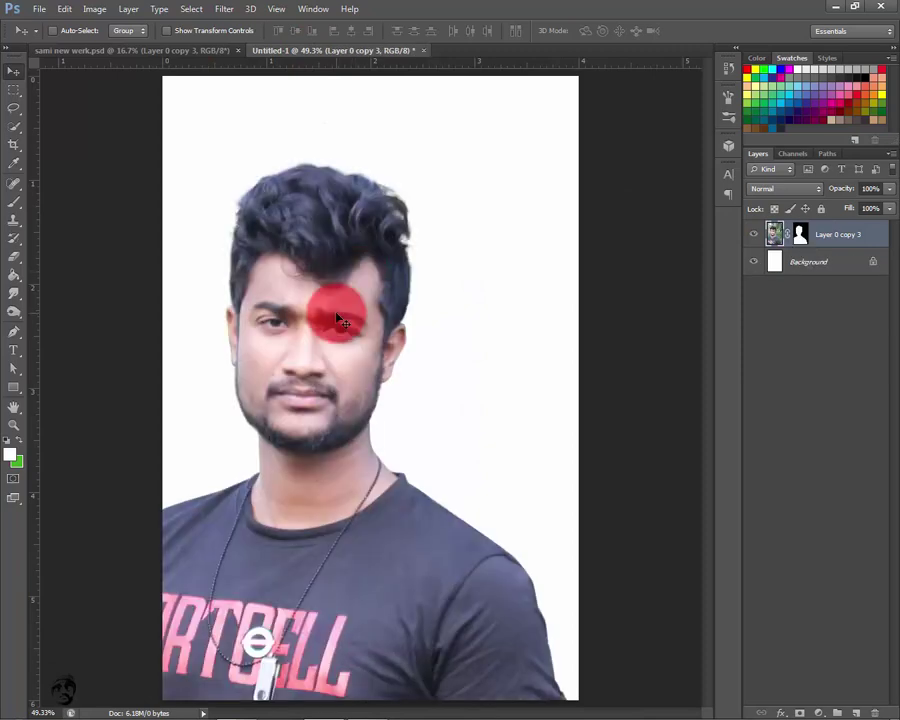
pyautogui.moveTo(338, 318); pyautogui.dragTo(403, 266)
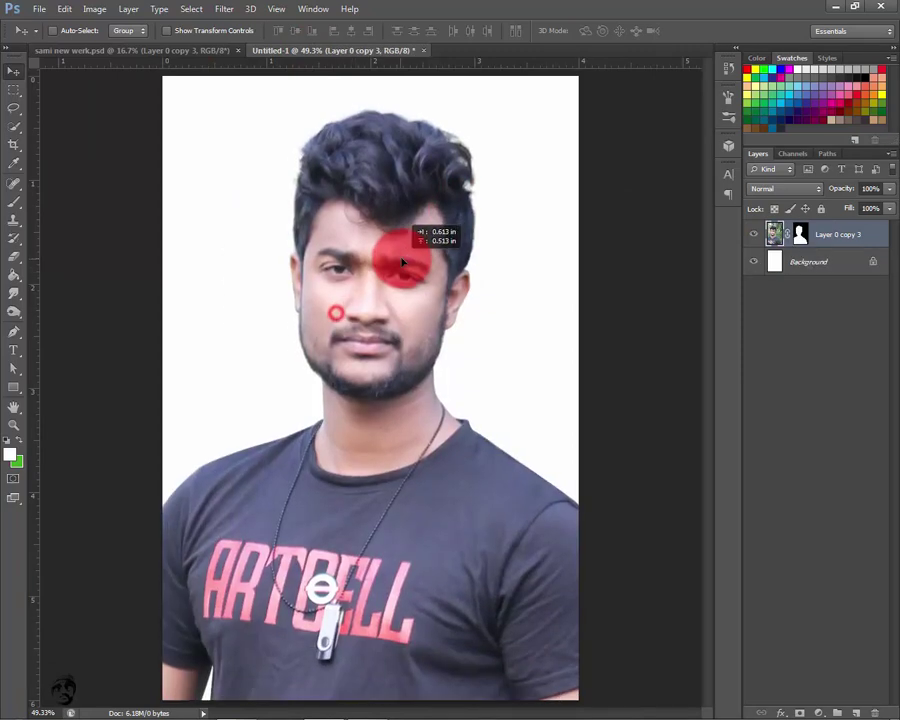
# Apply the layer mask to the man's layer and convert it to a Smart Object
pyautogui.click(802, 233)
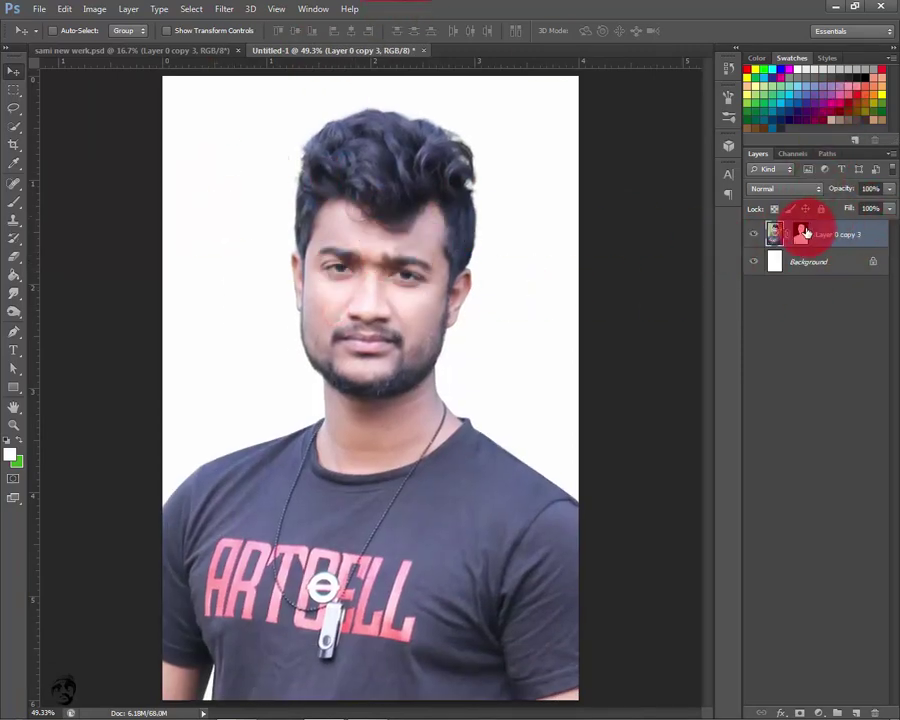
pyautogui.rightClick(803, 236)
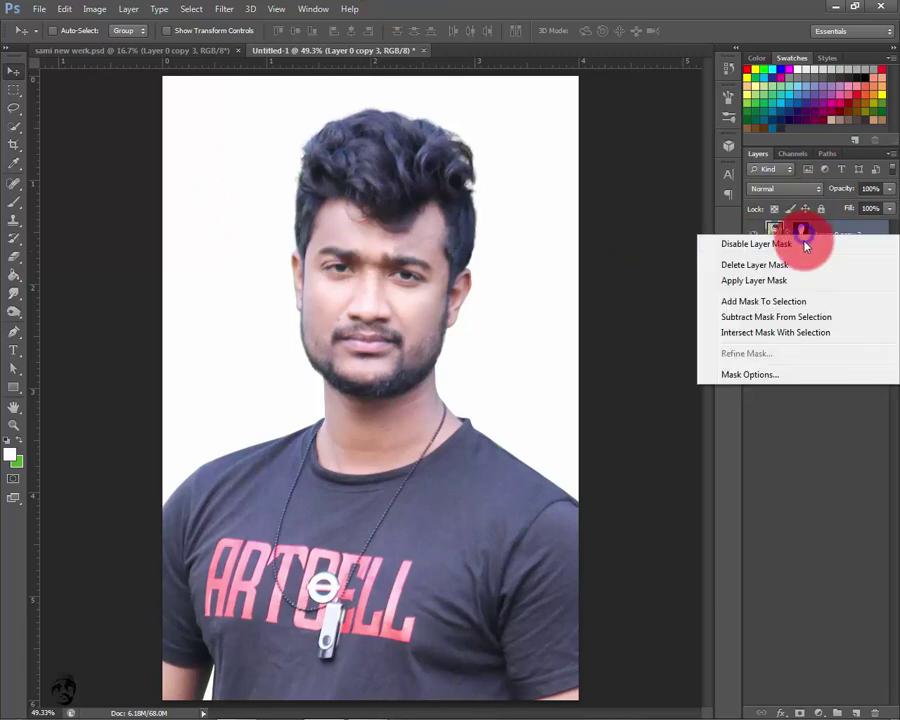
pyautogui.click(800, 280)
pyautogui.rightClick(820, 236)
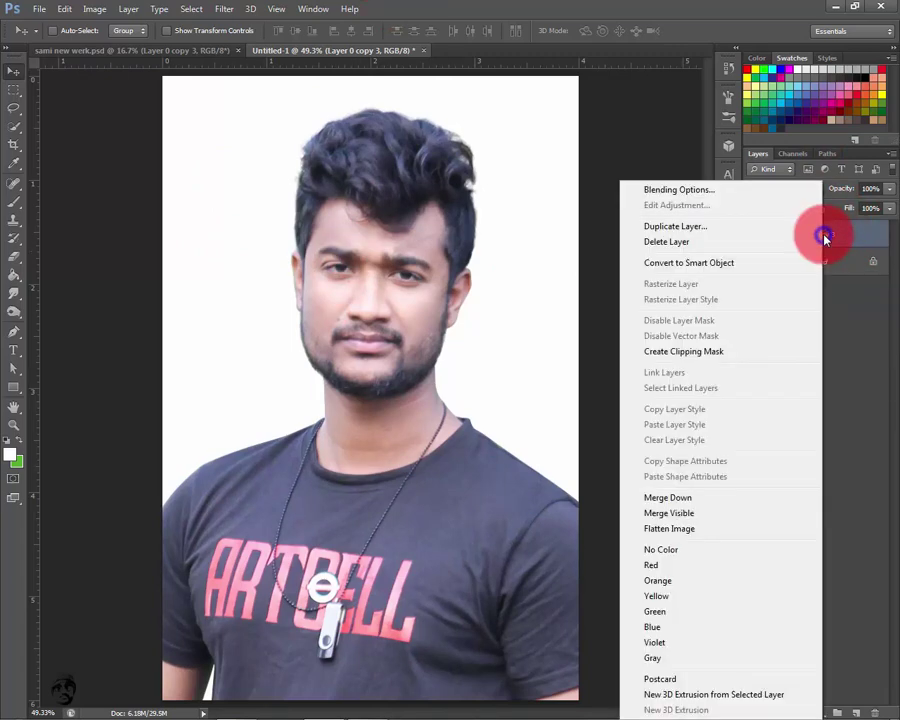
pyautogui.click(706, 264)
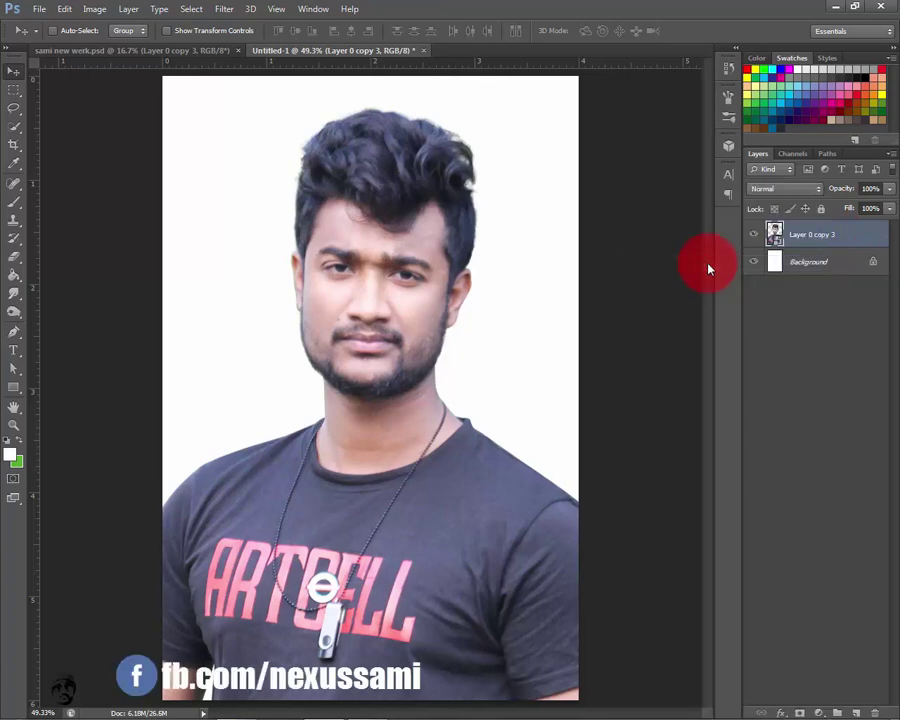
# Try scaling the man to about 44%, then cancel the tilted transform
pyautogui.hotkey('ctrl', '-')
pyautogui.hotkey('ctrl', '-')
pyautogui.hotkey('ctrl', 't')
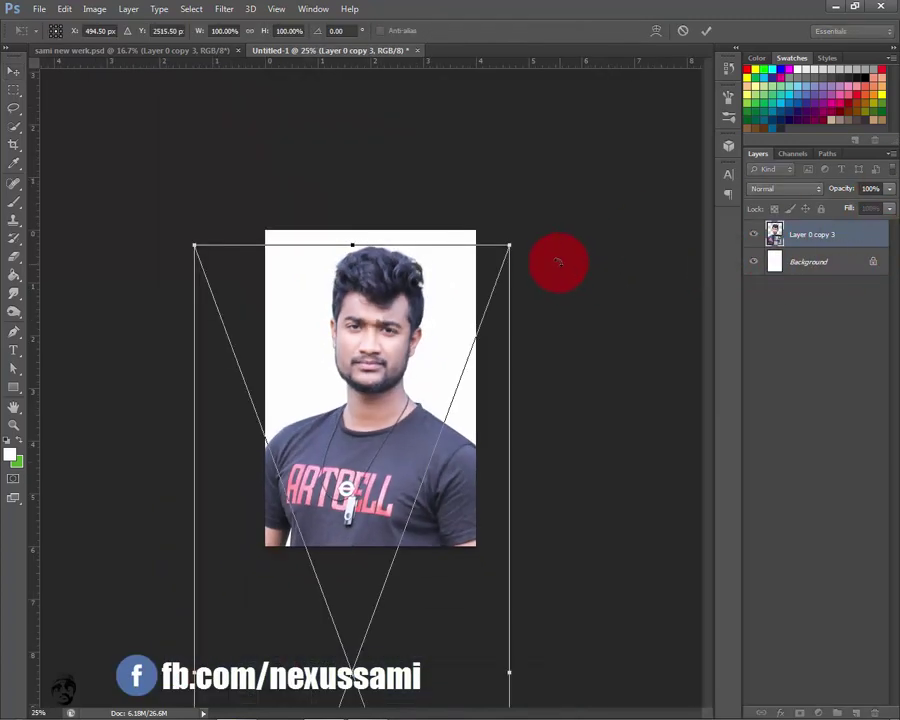
pyautogui.moveTo(510, 245)
pyautogui.mouseDown()
pyautogui.moveTo(365, 461)
pyautogui.moveTo(372, 378)
pyautogui.mouseUp()
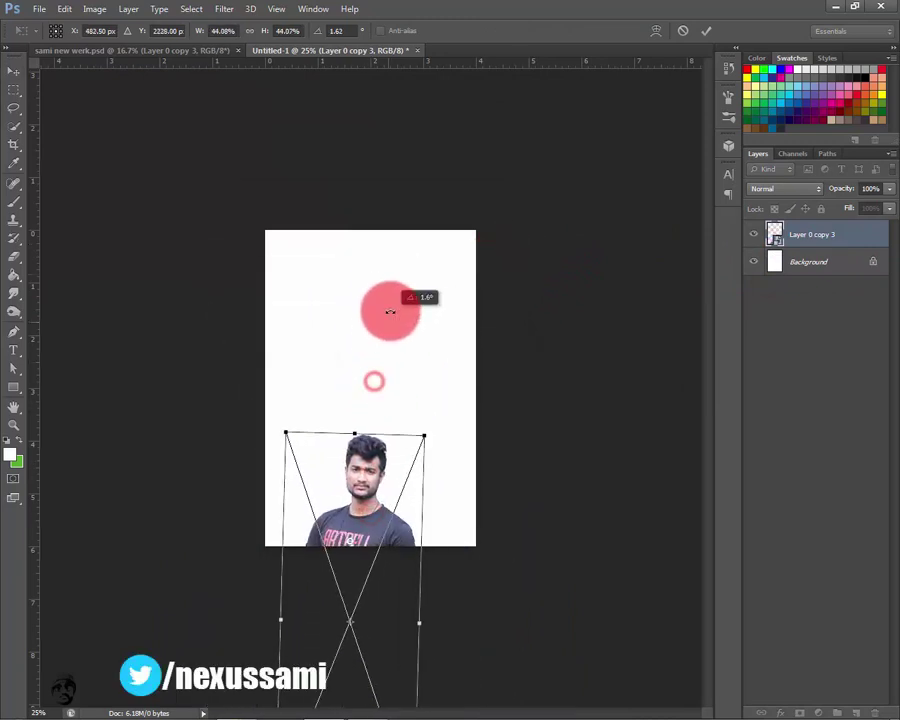
pyautogui.moveTo(386, 310); pyautogui.dragTo(358, 305)
pyautogui.press('Escape')
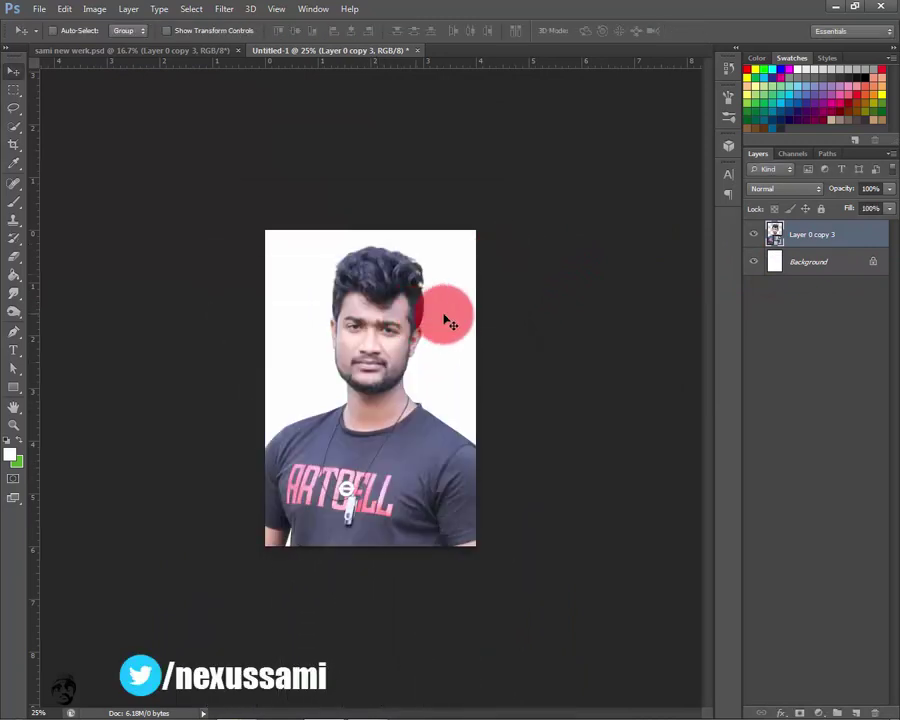
# Scale the man to about 43% and position him centred on the canvas
pyautogui.hotkey('ctrl', 't')
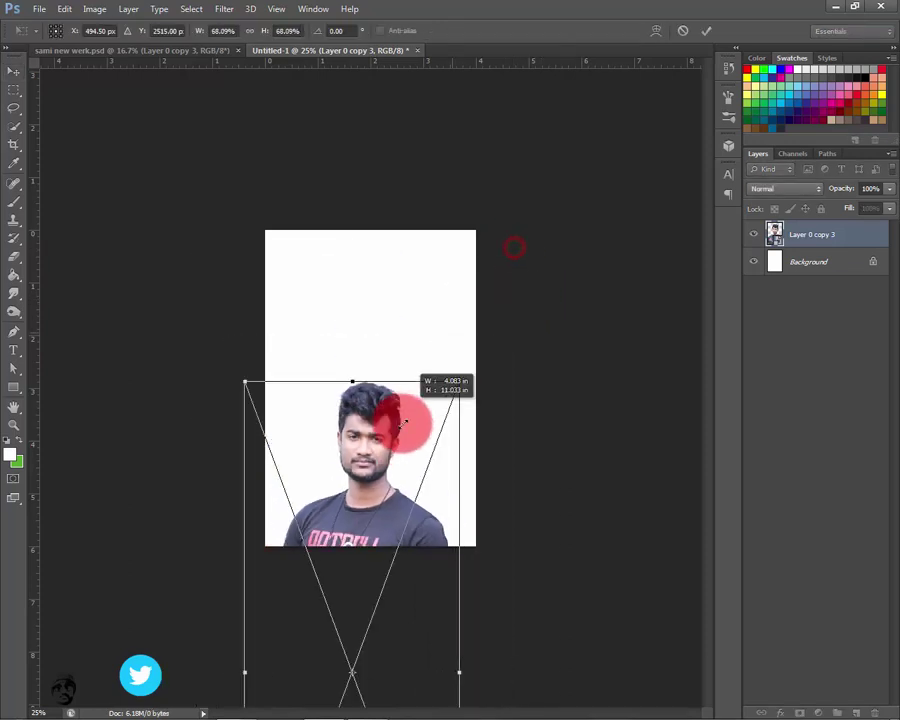
pyautogui.moveTo(510, 246); pyautogui.dragTo(386, 456)
pyautogui.moveTo(363, 518); pyautogui.dragTo(391, 292)
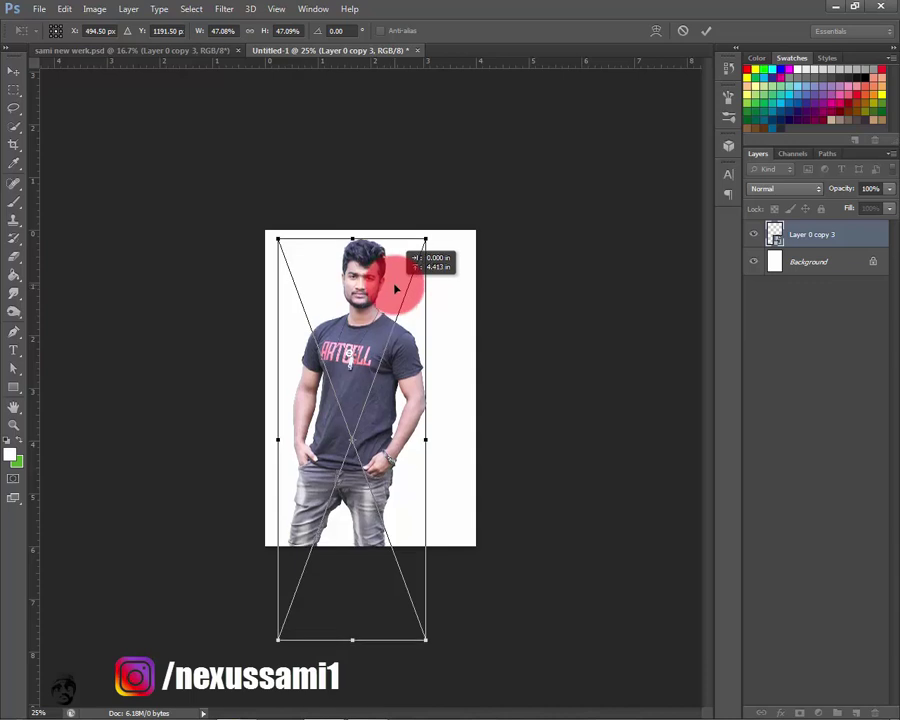
pyautogui.moveTo(426, 241); pyautogui.dragTo(418, 261)
pyautogui.moveTo(363, 320); pyautogui.dragTo(378, 338)
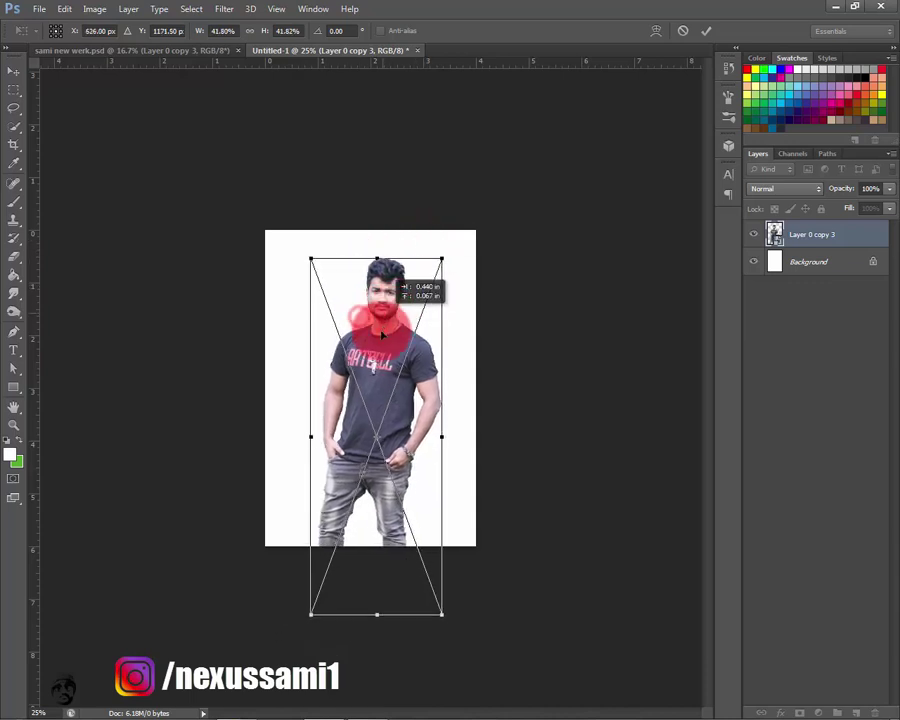
pyautogui.moveTo(428, 283); pyautogui.dragTo(434, 274)
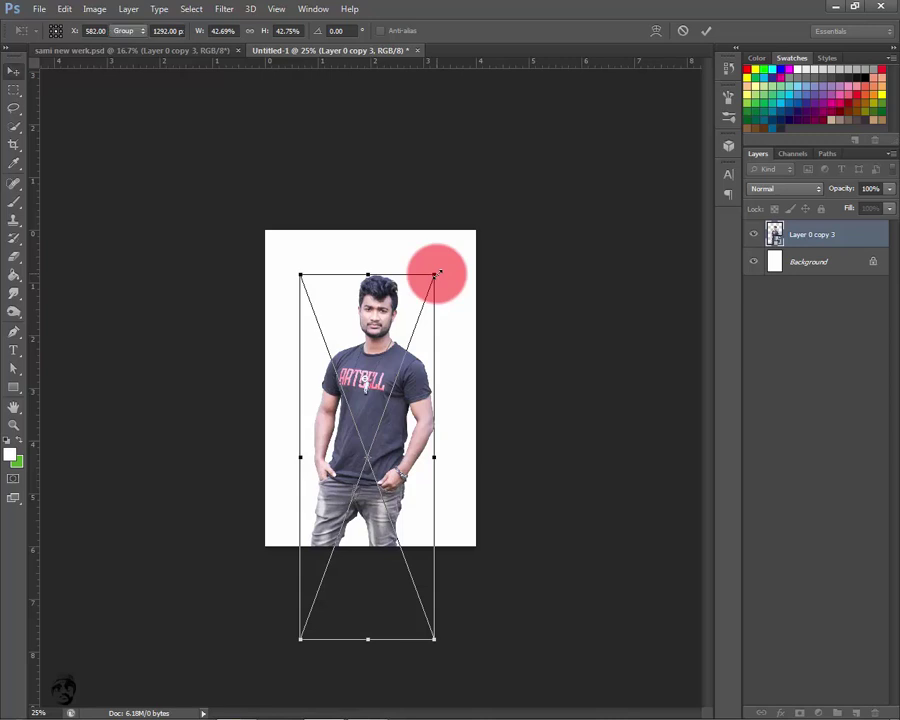
pyautogui.press('Return')
pyautogui.hotkey('ctrl', '0')
pyautogui.moveTo(388, 368)
pyautogui.mouseDown()
pyautogui.moveTo(388, 389)
pyautogui.moveTo(400, 395)
pyautogui.moveTo(366, 383)
pyautogui.mouseUp()
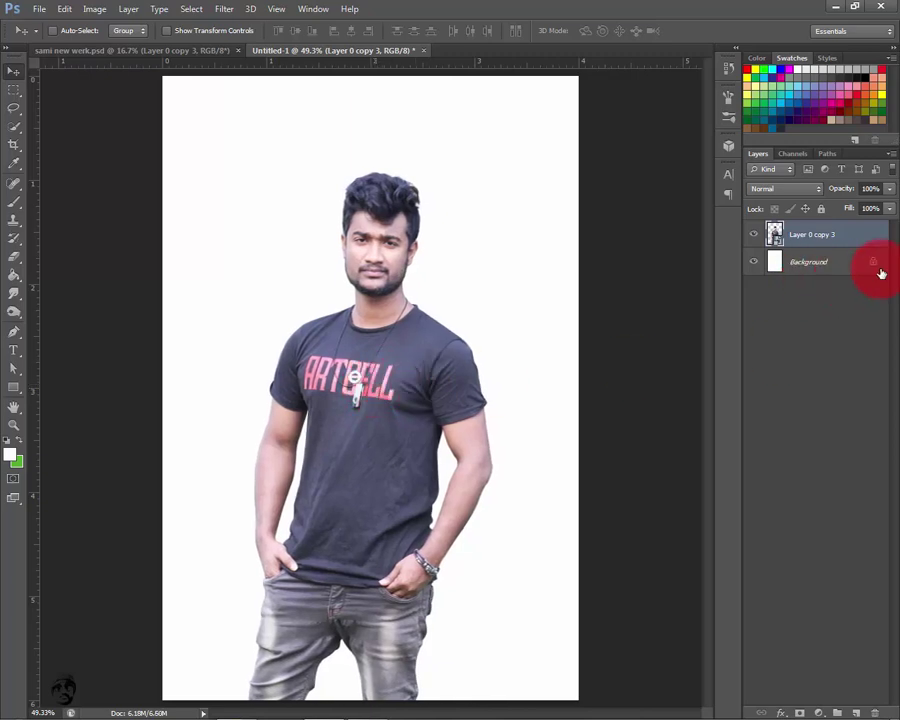
# Centre the man horizontally on the canvas by aligning to a full selection
pyautogui.hotkey('ctrl', 'a')
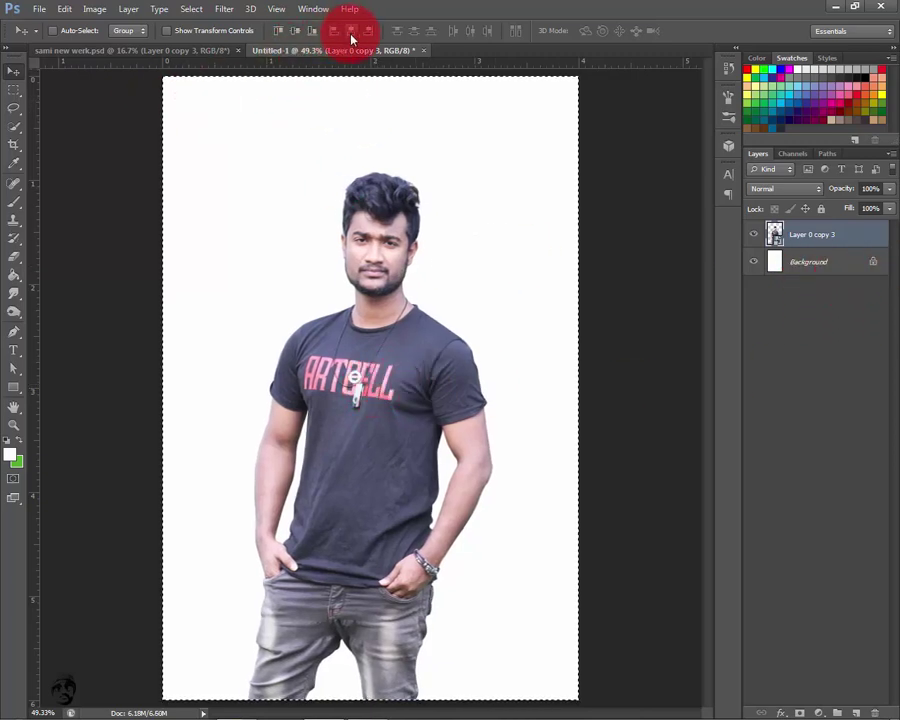
pyautogui.click(351, 35)
pyautogui.hotkey('ctrl', 'd')
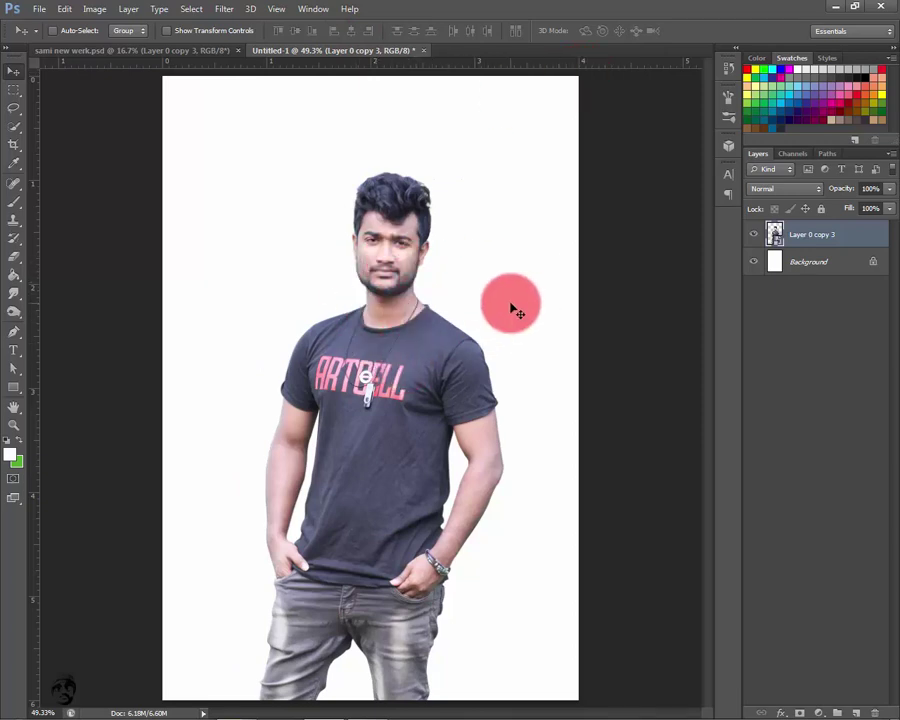
pyautogui.hotkey('ctrl', '+')
pyautogui.hotkey('ctrl', '+')
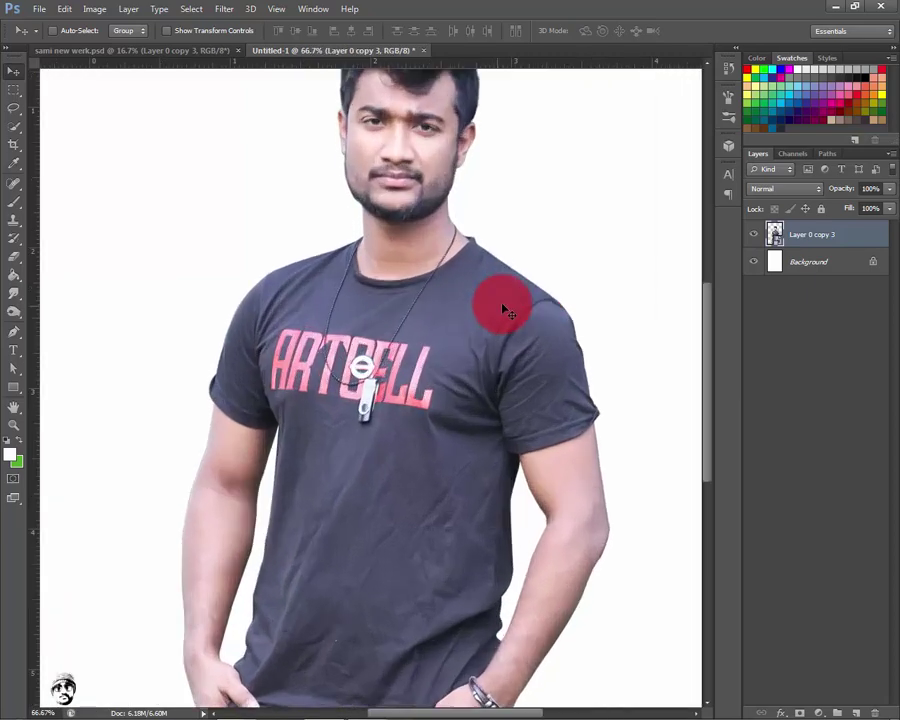
pyautogui.hotkey('ctrl', '+')
# Hide the white Background layer and rasterize Layer 0 copy 3
pyautogui.click(755, 262)
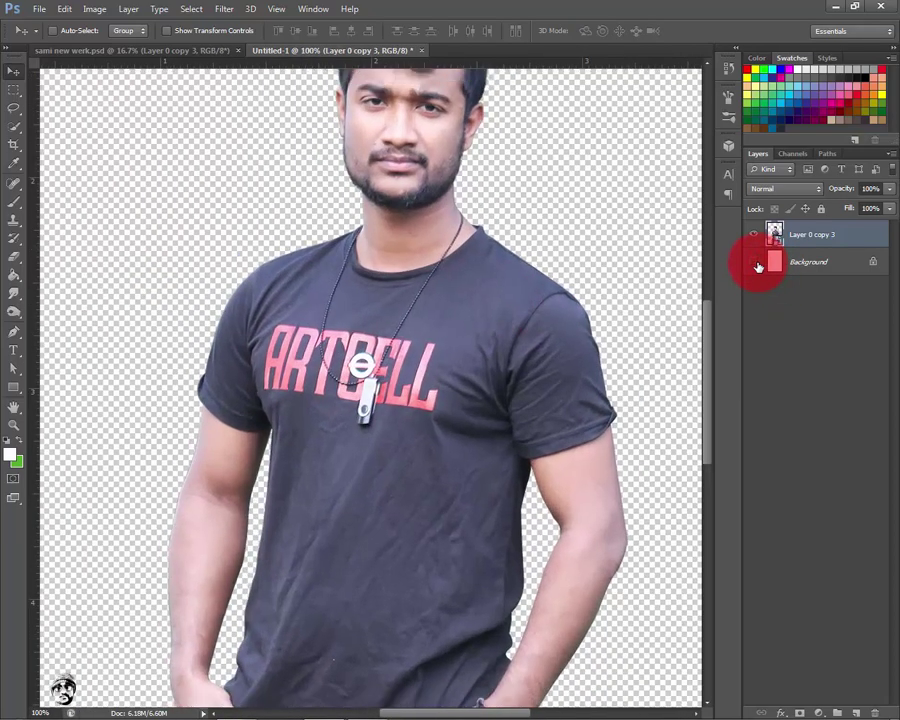
pyautogui.hotkey('ctrl', '-')
pyautogui.hotkey('ctrl', '+')
pyautogui.hotkey('ctrl', '+')
pyautogui.rightClick(804, 236)
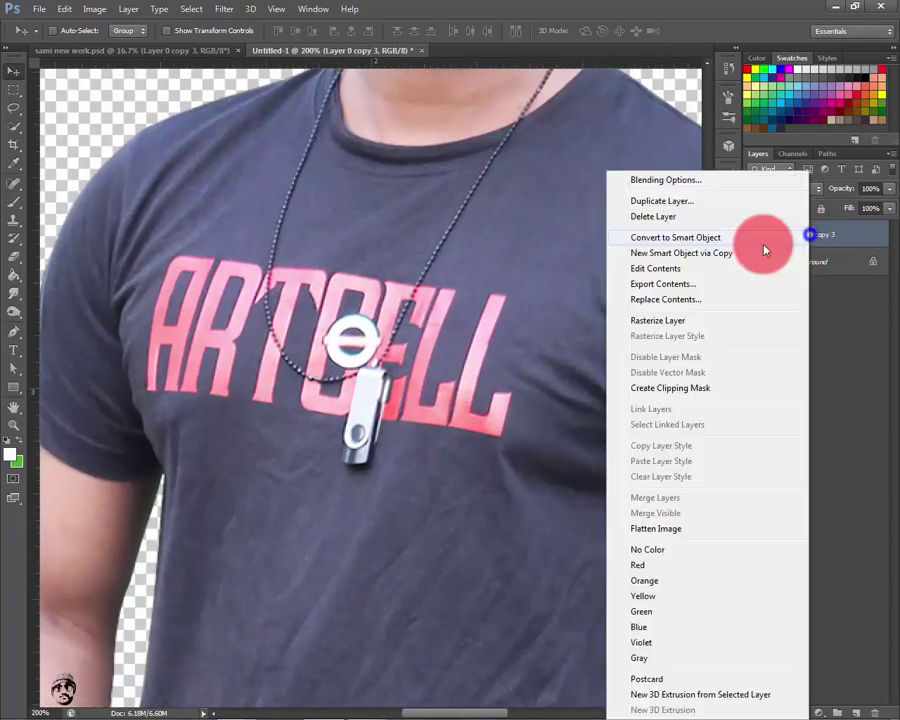
pyautogui.click(680, 321)
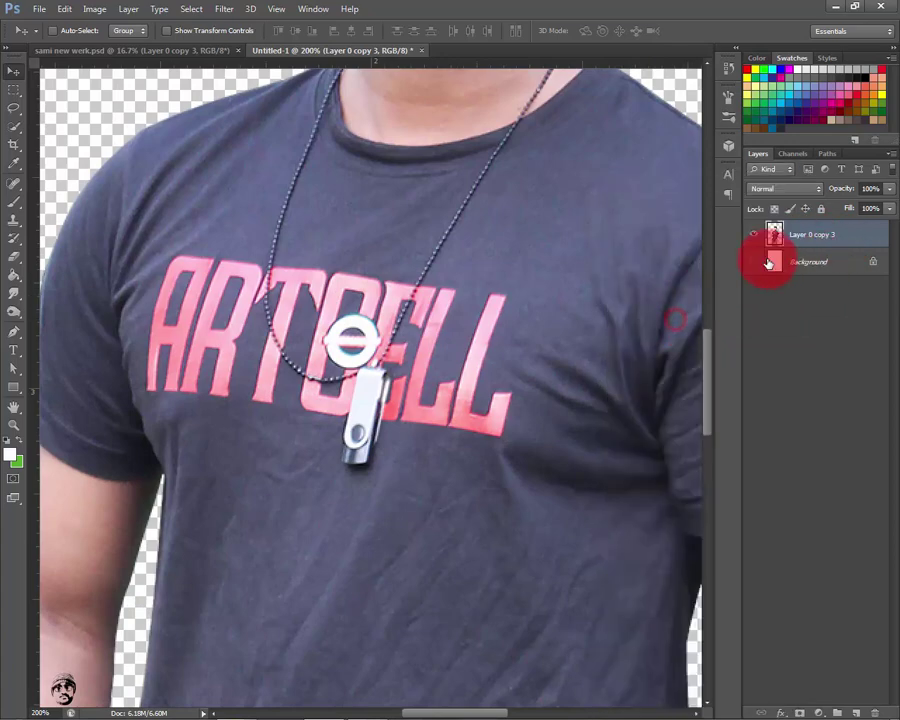
pyautogui.moveTo(486, 517)
pyautogui.mouseDown()
pyautogui.moveTo(622, 490)
pyautogui.moveTo(595, 455)
pyautogui.mouseUp()
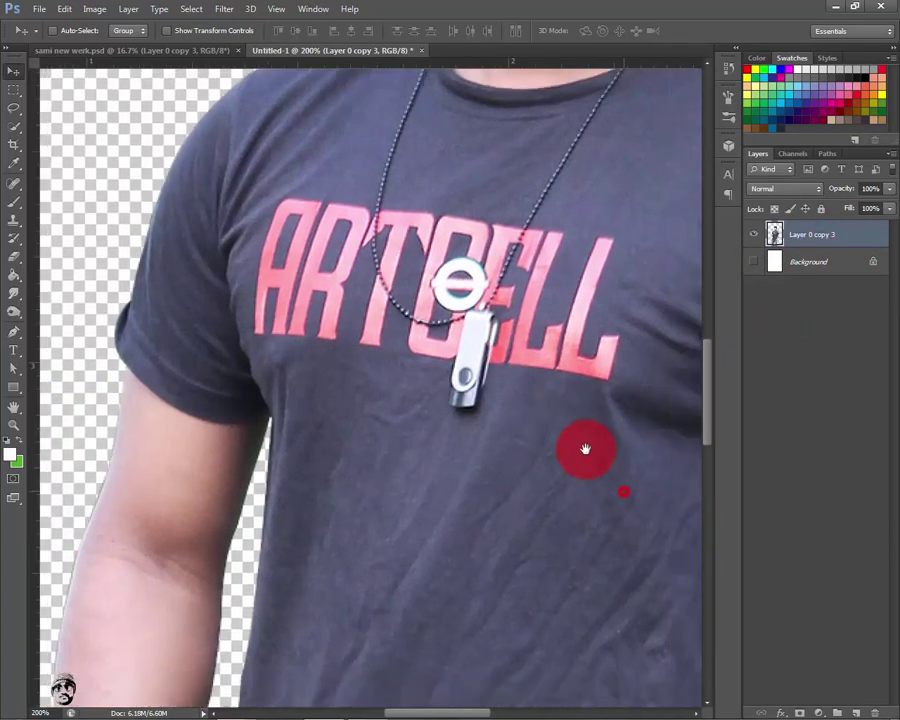
pyautogui.hotkey('ctrl', '0')
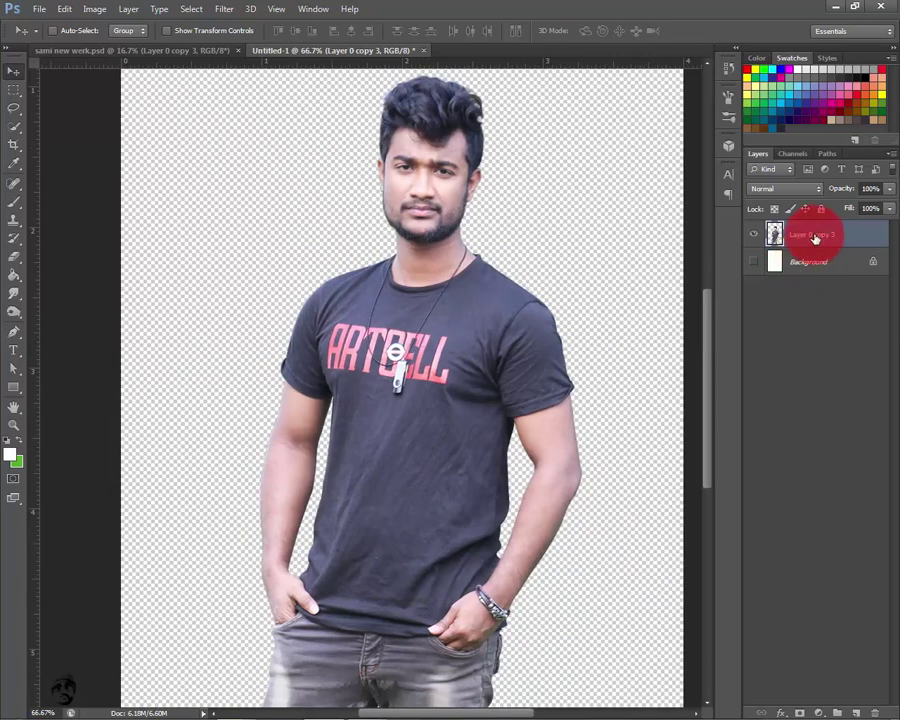
# Duplicate the man's layer as Layer 0 copy 4 and hide copy 3
pyautogui.hotkey('ctrl', 'j')
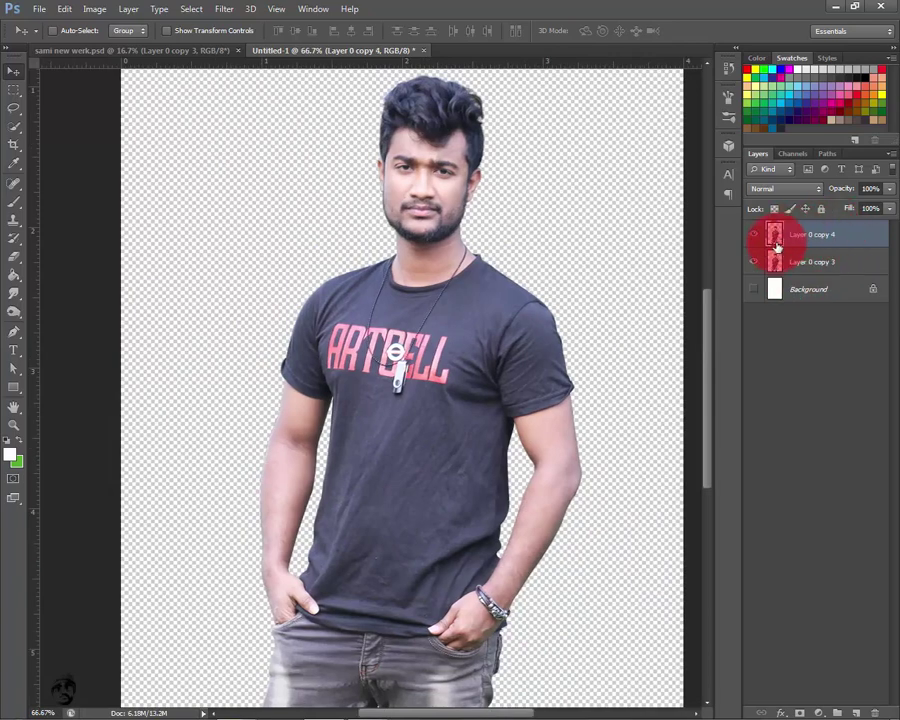
pyautogui.click(755, 259)
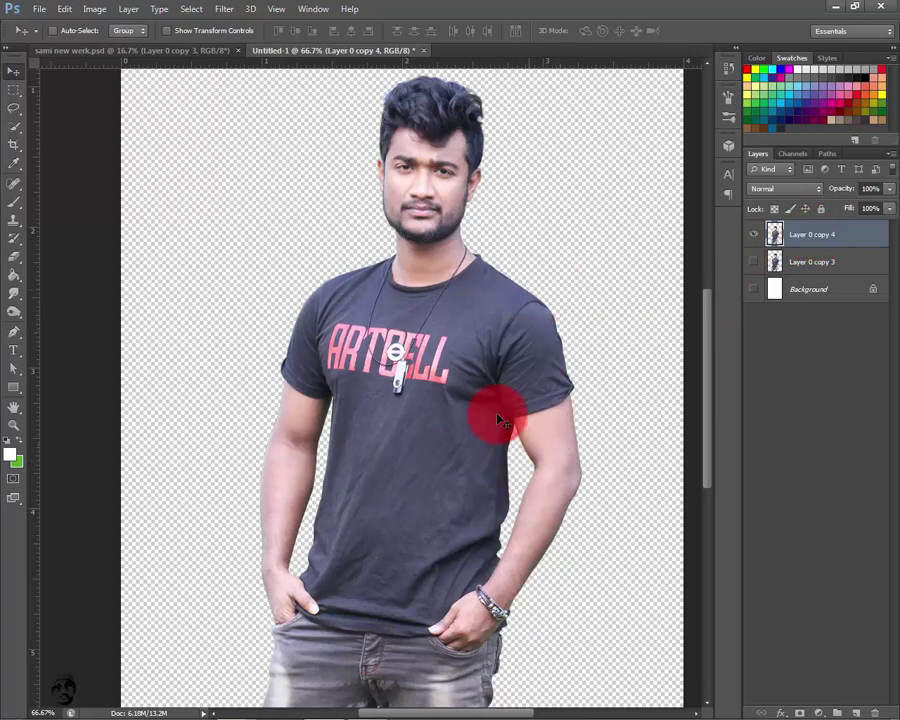
pyautogui.hotkey('ctrl', '+')
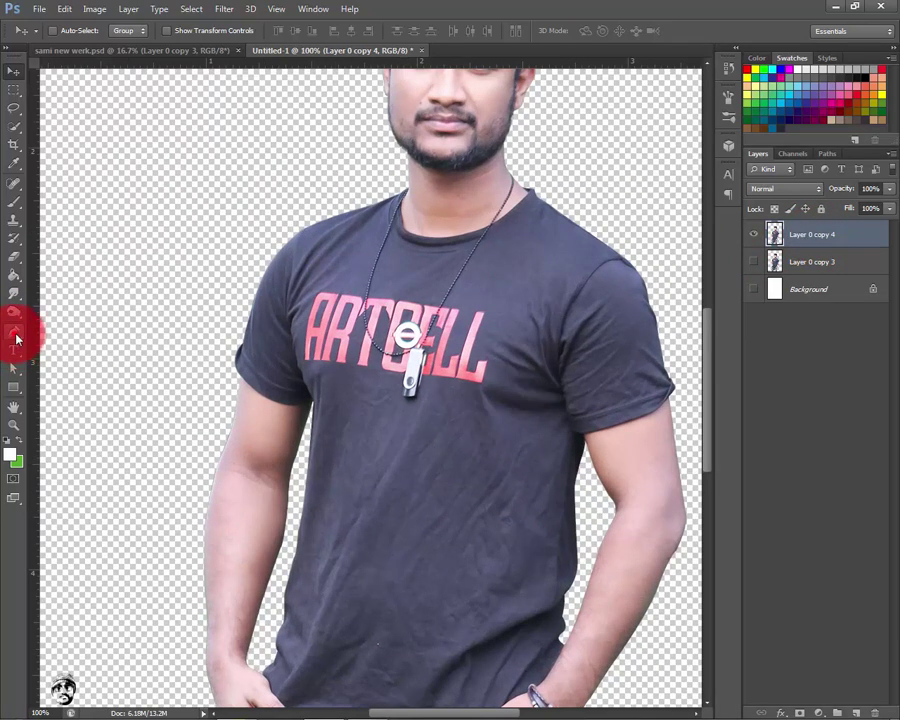
# Select the Pen tool and zoom in on the man's chin and neck
pyautogui.click(16, 336)
pyautogui.hotkey('ctrl', '+')
pyautogui.hotkey('ctrl', '+')
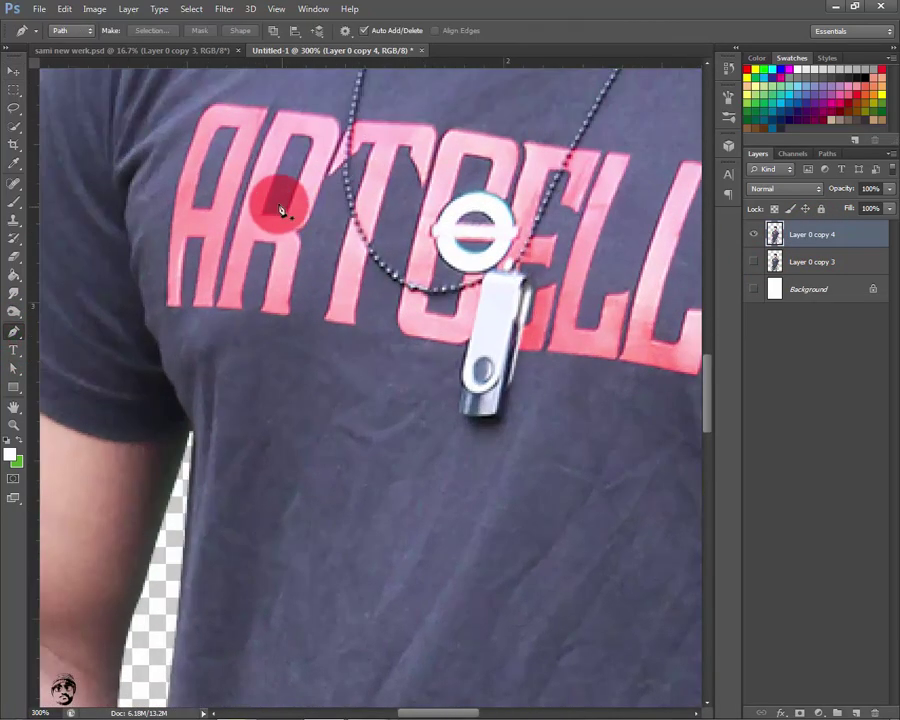
pyautogui.moveTo(281, 210); pyautogui.dragTo(273, 534)
pyautogui.moveTo(512, 260); pyautogui.dragTo(447, 287)
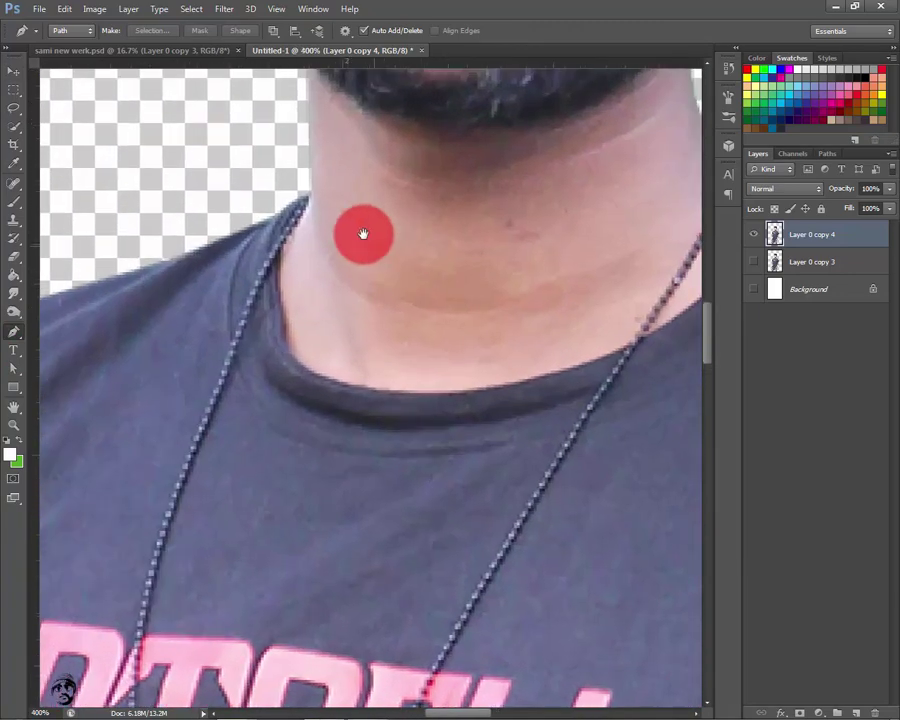
pyautogui.moveTo(354, 218); pyautogui.dragTo(378, 326)
pyautogui.hotkey('ctrl', '+')
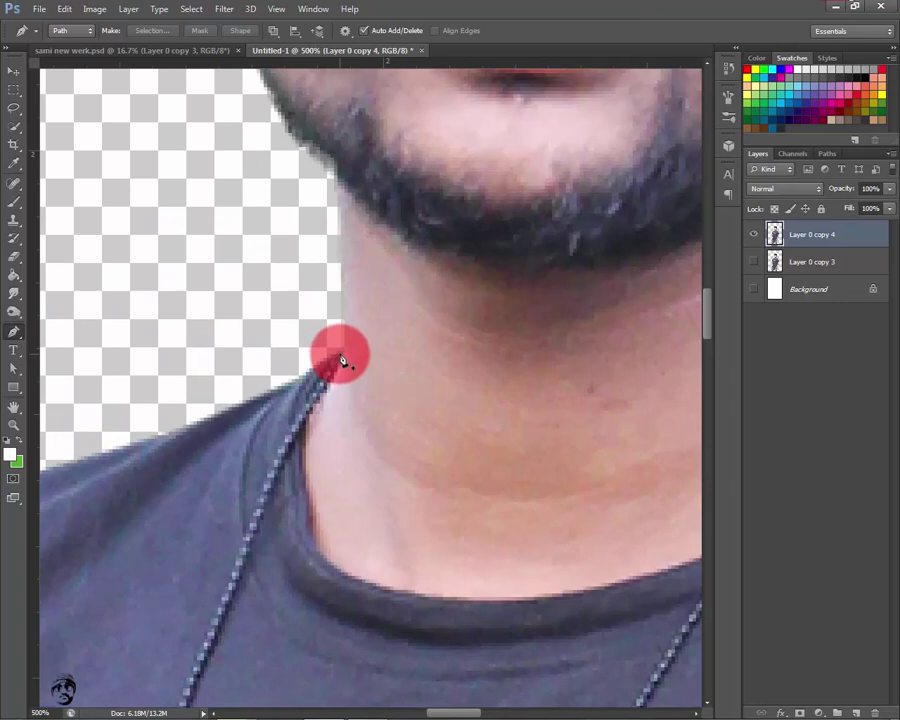
# Trace the path down the neck, across the collar and up the right neck edge
pyautogui.click(341, 358)
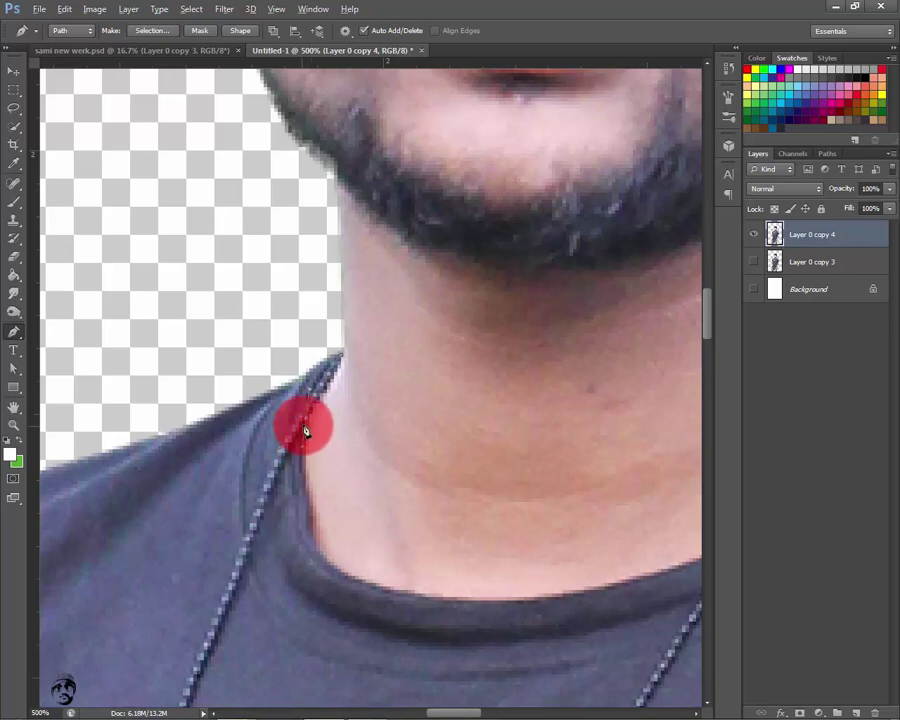
pyautogui.click(315, 532)
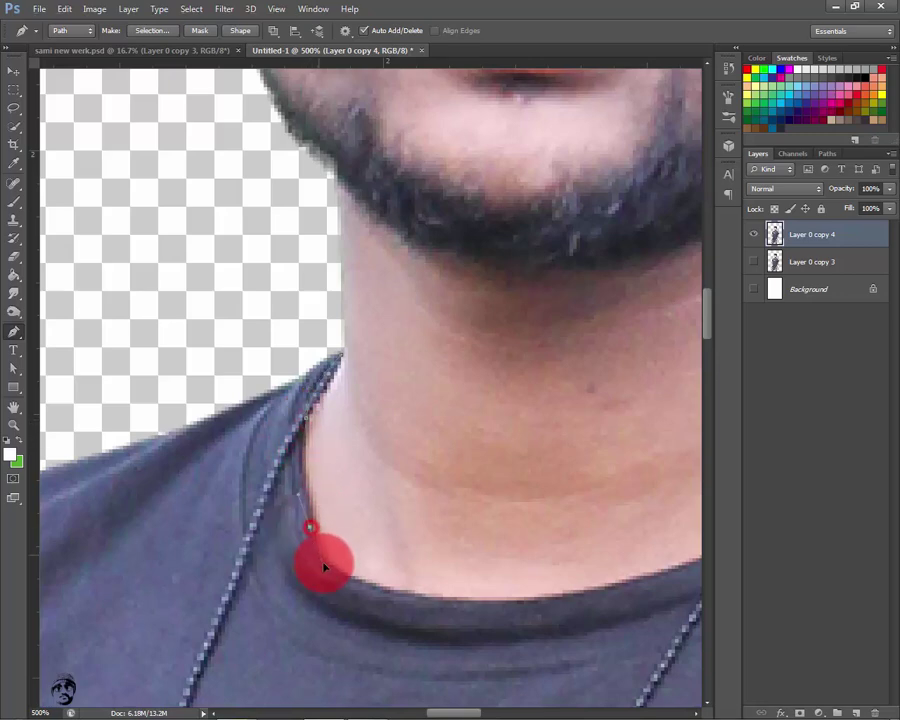
pyautogui.moveTo(472, 456); pyautogui.dragTo(414, 258)
pyautogui.moveTo(438, 415); pyautogui.dragTo(633, 415)
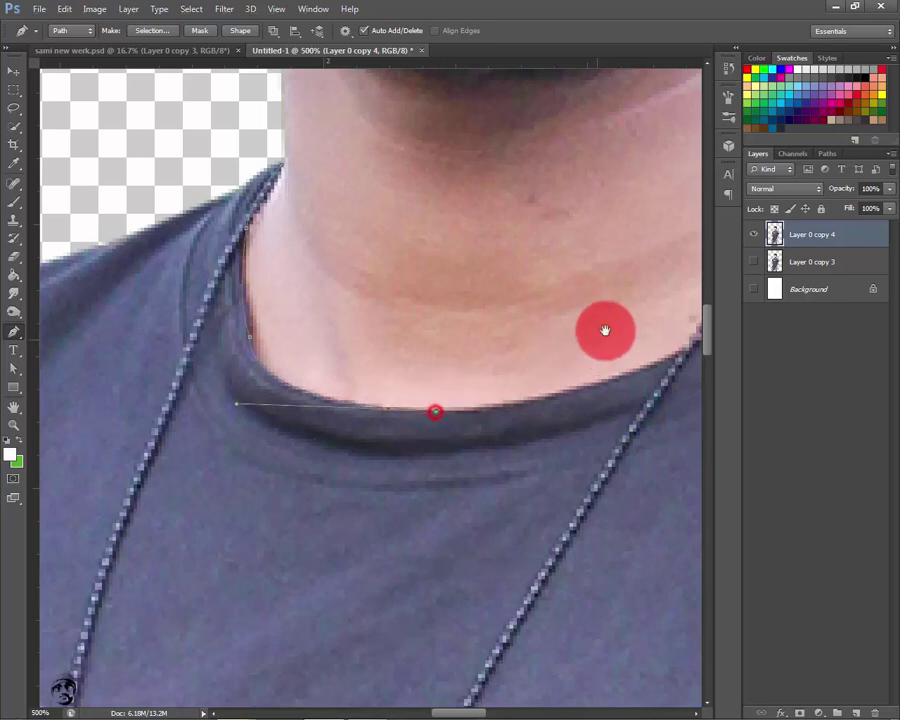
pyautogui.moveTo(603, 331); pyautogui.dragTo(367, 457)
pyautogui.moveTo(443, 470); pyautogui.dragTo(478, 430)
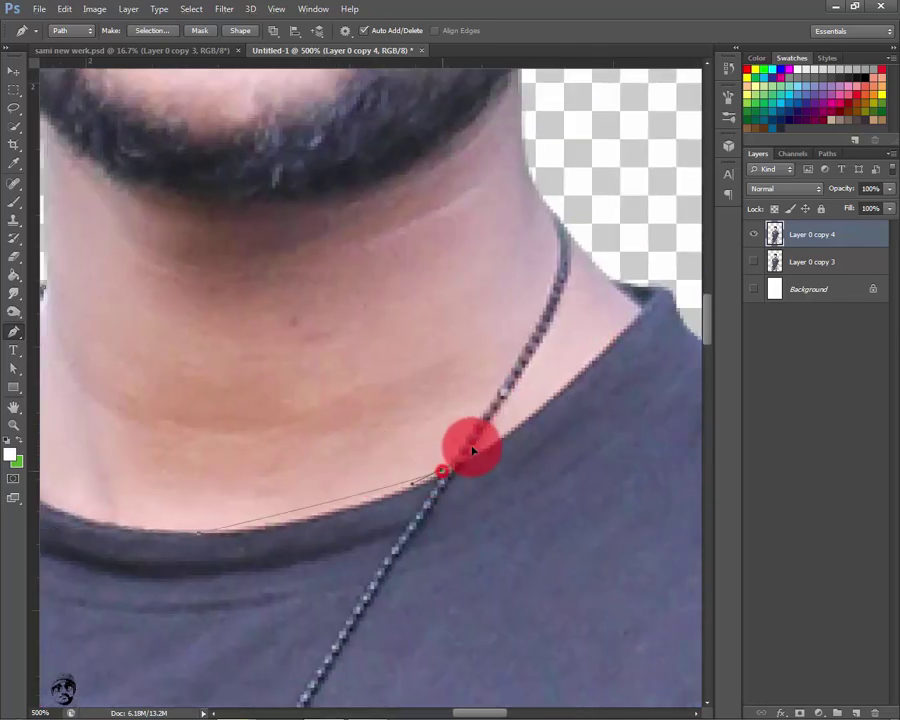
pyautogui.click(440, 477)
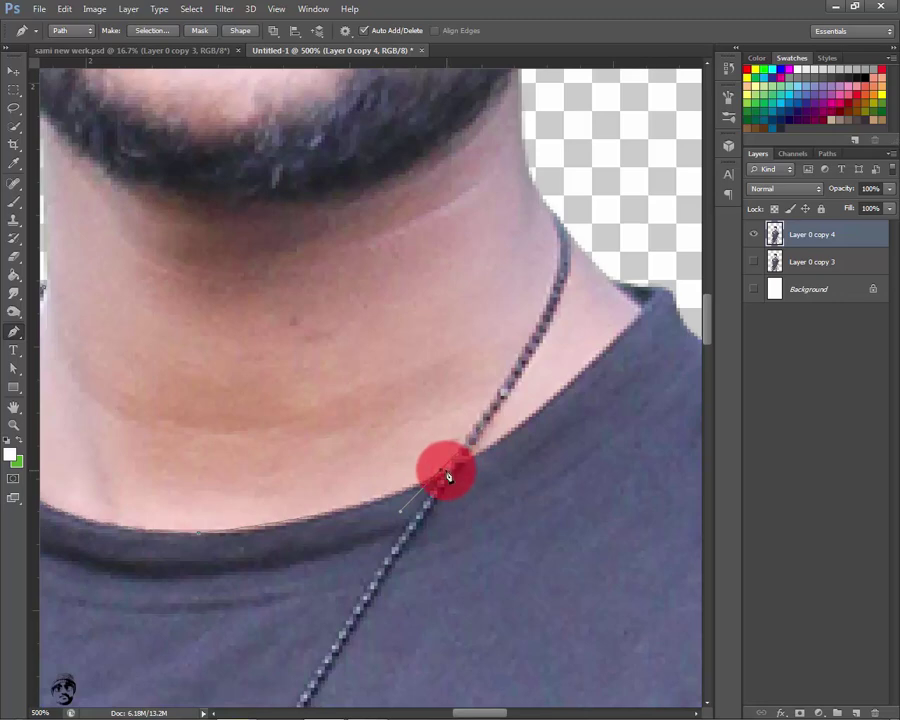
pyautogui.click(507, 441)
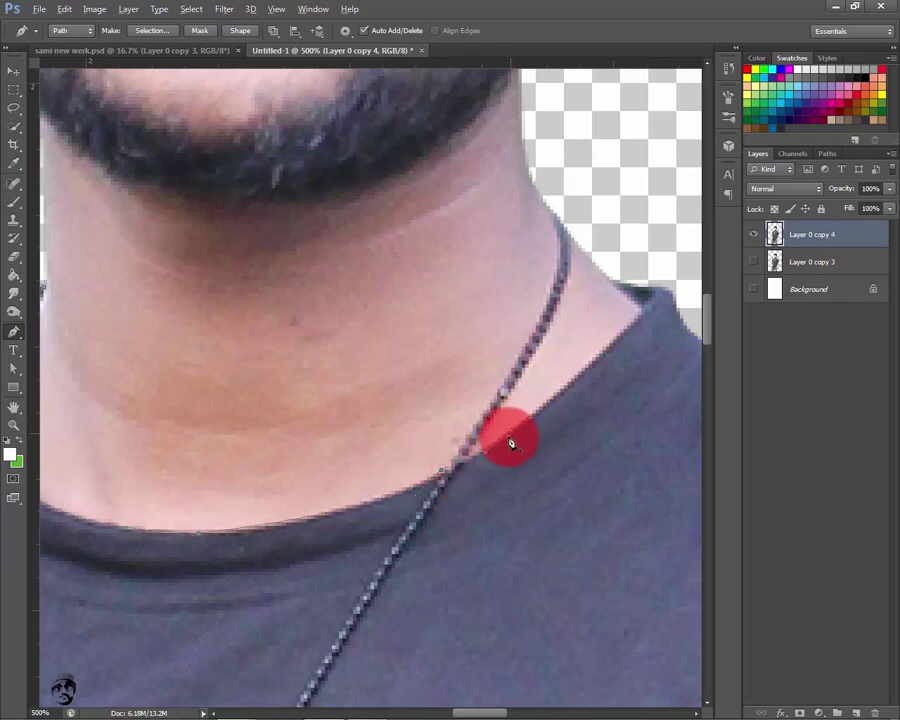
# Continue the path along the shoulder edge toward the sleeve
pyautogui.click(643, 320)
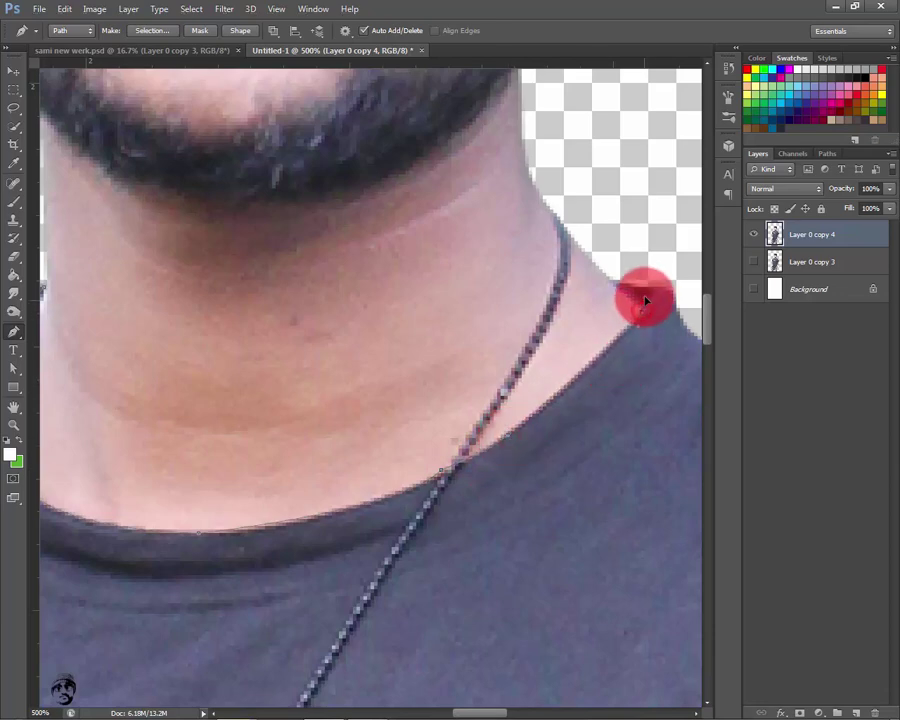
pyautogui.moveTo(626, 304); pyautogui.dragTo(645, 315)
pyautogui.moveTo(615, 286); pyautogui.dragTo(612, 279)
pyautogui.moveTo(605, 251); pyautogui.dragTo(636, 239)
pyautogui.hotkey('ctrl', '-')
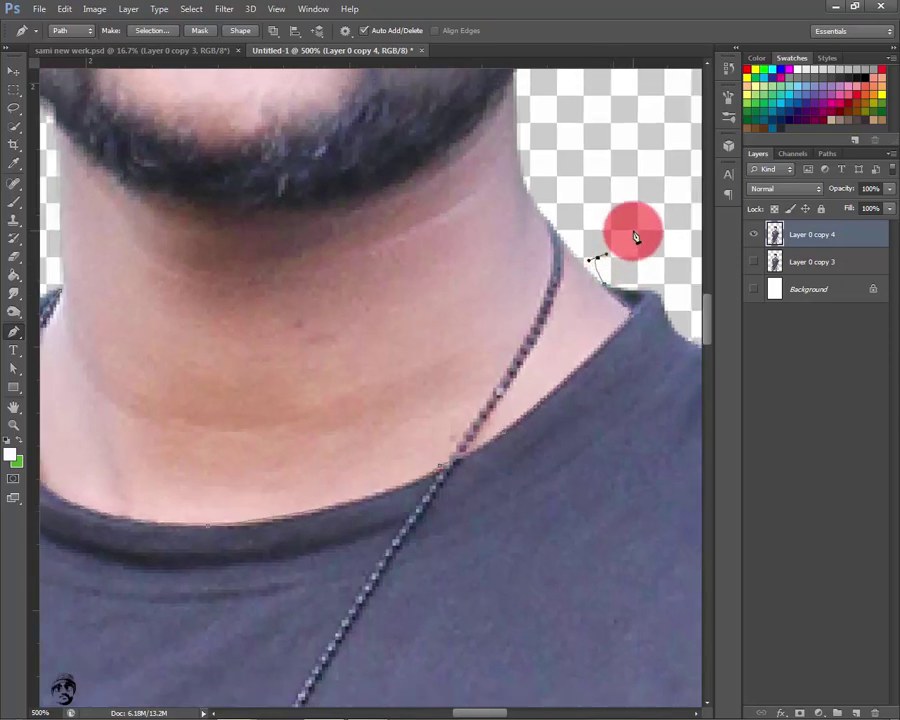
pyautogui.hotkey('ctrl', '-')
pyautogui.hotkey('ctrl', '-')
pyautogui.hotkey('ctrl', '-')
pyautogui.moveTo(608, 375)
pyautogui.mouseDown()
pyautogui.moveTo(632, 466)
pyautogui.moveTo(586, 566)
pyautogui.moveTo(352, 237)
pyautogui.mouseUp()
# Trace the path around the sleeve's outer edge and along its hem
pyautogui.hotkey('ctrl', '+')
pyautogui.hotkey('ctrl', '+')
pyautogui.moveTo(539, 529); pyautogui.dragTo(193, 222)
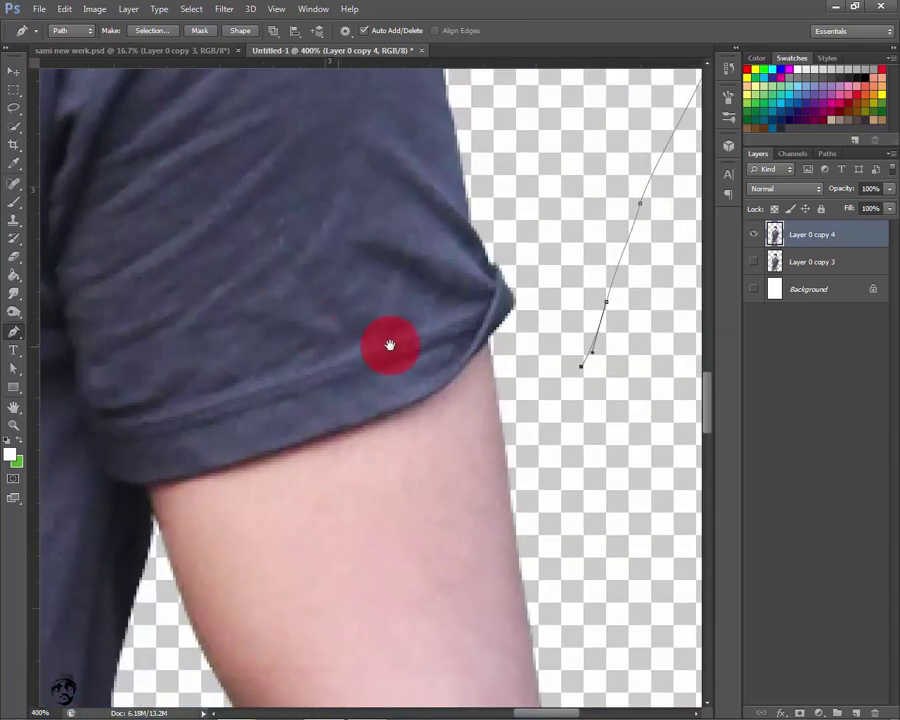
pyautogui.hotkey('ctrl', '+')
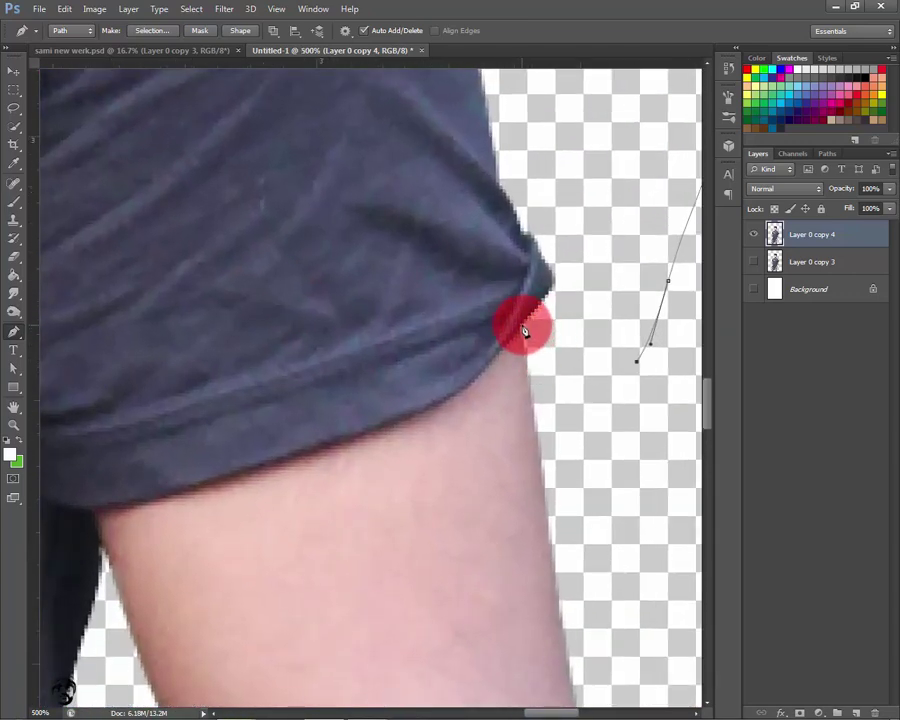
pyautogui.click(522, 327)
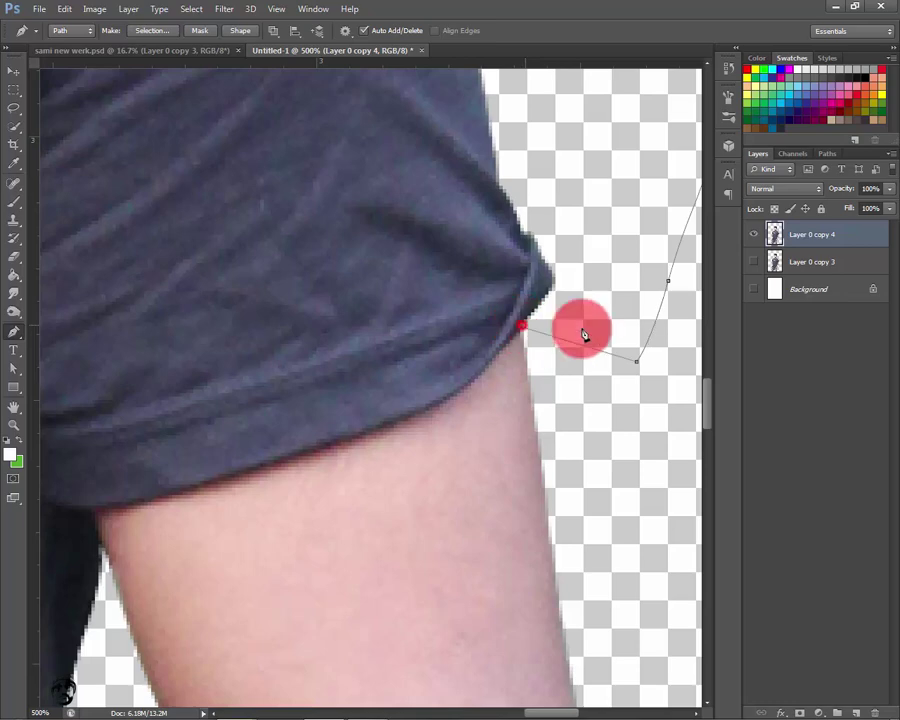
pyautogui.click(460, 399)
pyautogui.moveTo(438, 408); pyautogui.dragTo(461, 401)
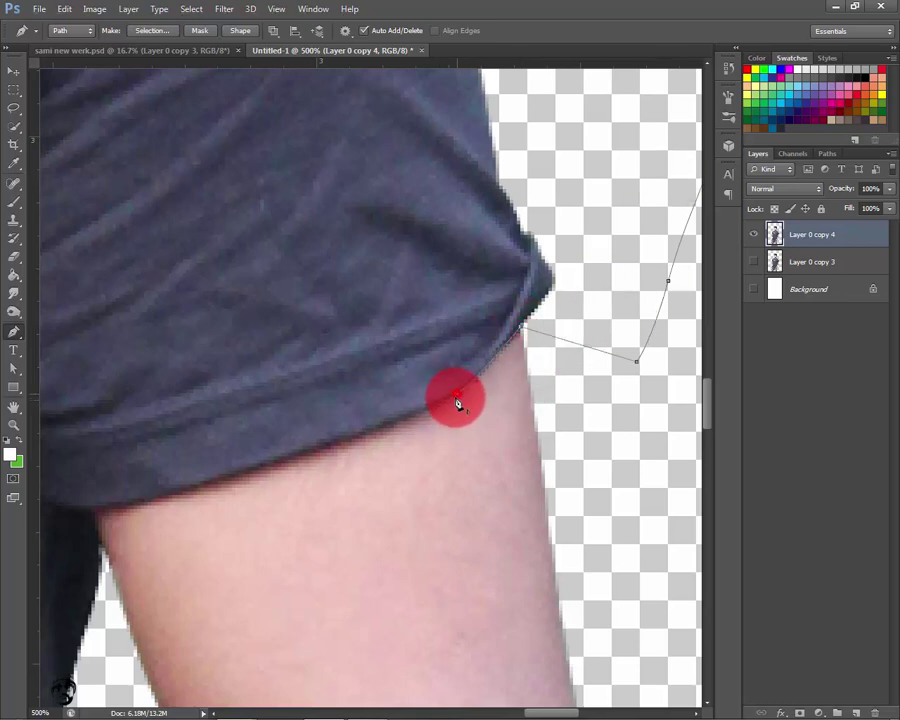
pyautogui.hscroll(-5, 440, 386)
pyautogui.scroll(-2, 440, 386)
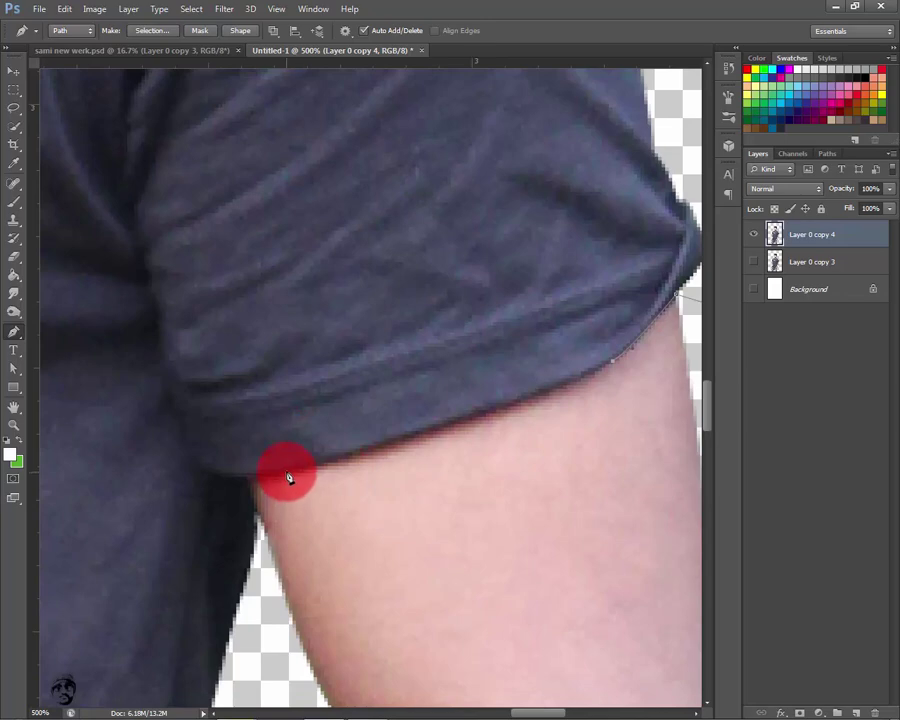
pyautogui.moveTo(275, 477); pyautogui.dragTo(241, 478)
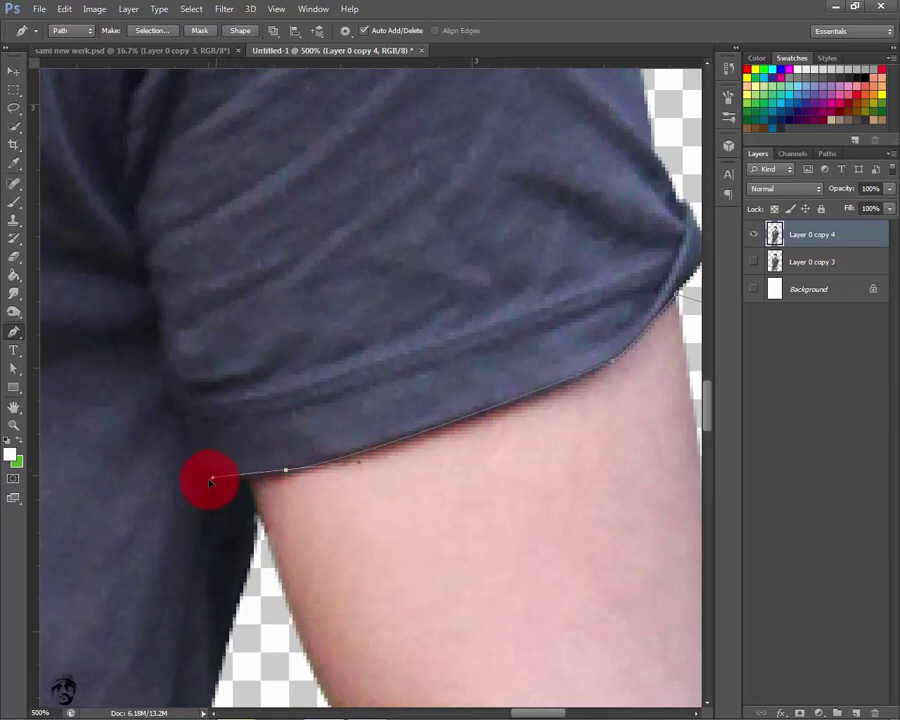
pyautogui.keyDown('alt'); pyautogui.click(284, 473); pyautogui.keyUp('alt')
# Extend the path through the underarm gap and down the inner forearm to the bracelet
pyautogui.hscroll(-5, 484, 356)
pyautogui.scroll(-2, 484, 356)
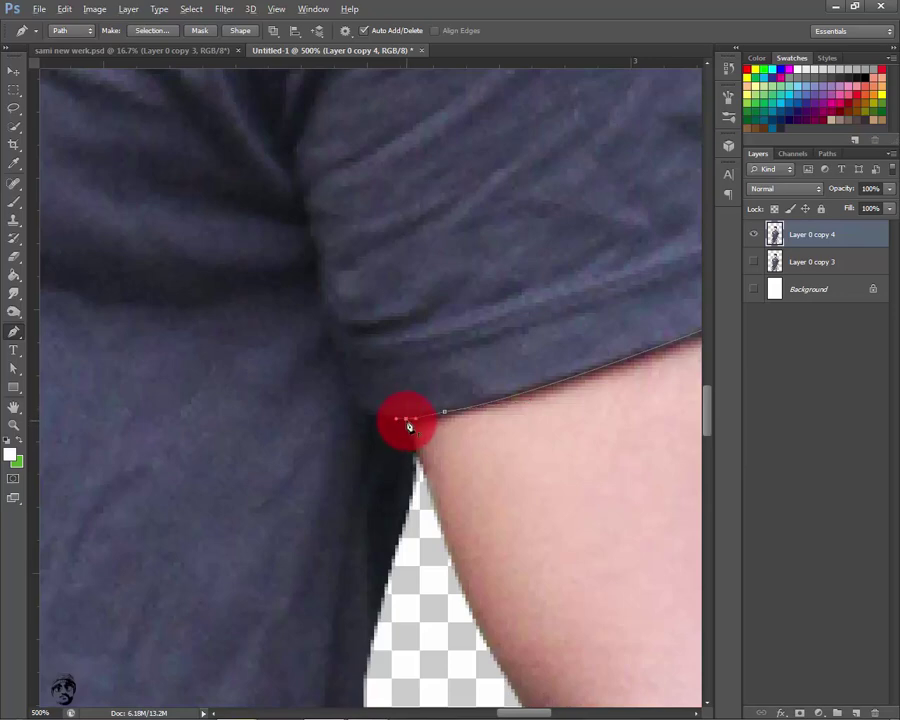
pyautogui.click(424, 465)
pyautogui.scroll(-5, 466, 194)
pyautogui.click(421, 520)
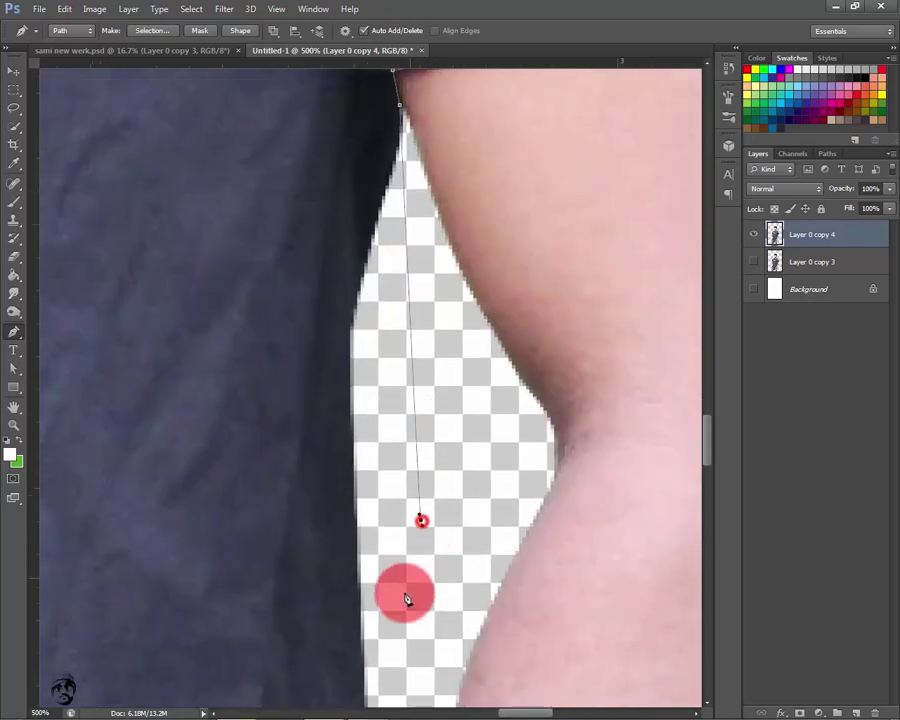
pyautogui.click(407, 598)
pyautogui.scroll(-7, 516, 382)
pyautogui.moveTo(352, 441); pyautogui.dragTo(334, 486)
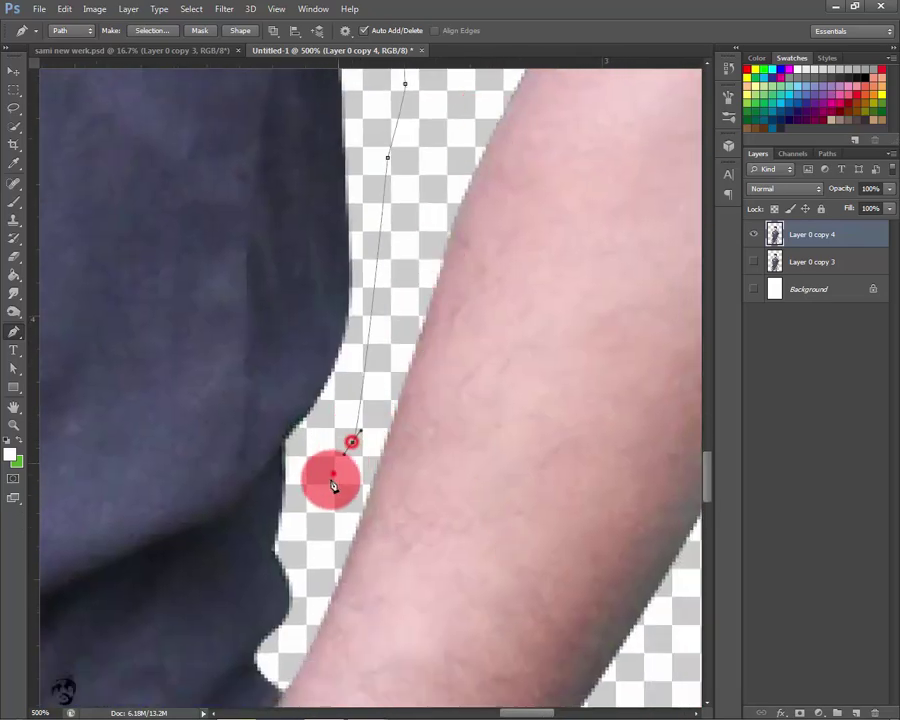
pyautogui.moveTo(428, 458); pyautogui.dragTo(510, 147)
pyautogui.moveTo(393, 300); pyautogui.dragTo(372, 386)
pyautogui.click(370, 372)
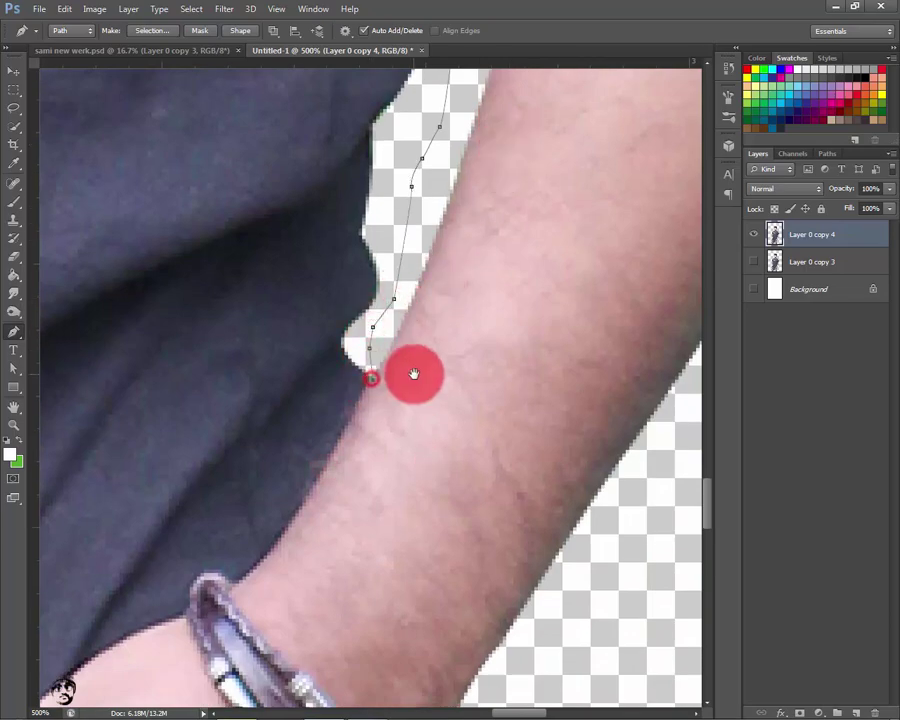
pyautogui.moveTo(412, 374); pyautogui.dragTo(544, 296)
pyautogui.moveTo(428, 469); pyautogui.dragTo(444, 464)
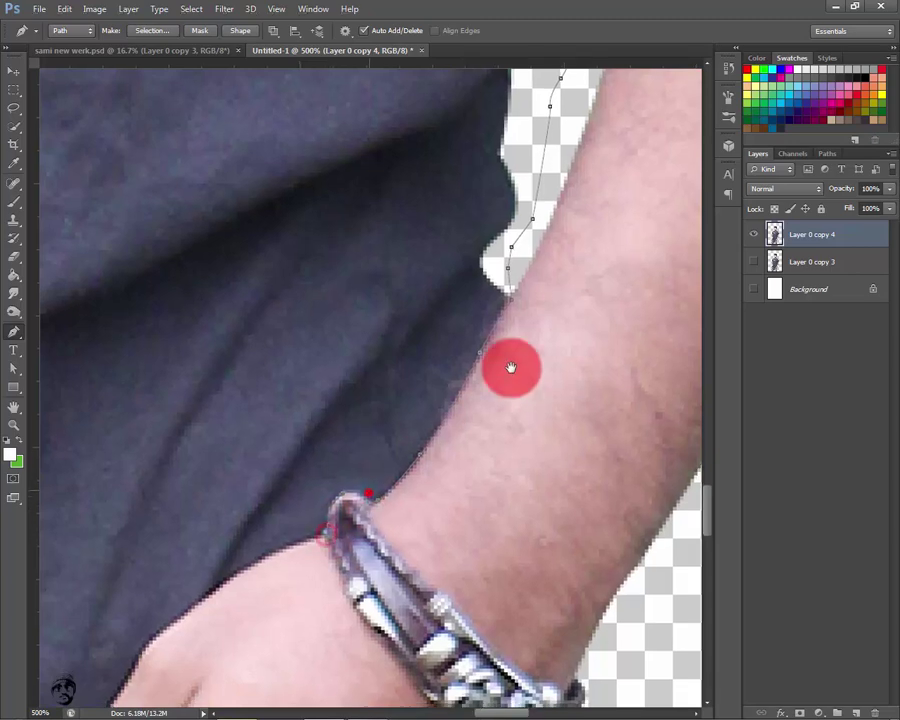
# Place a corner anchor along the wrist edge
pyautogui.scroll(-3, 512, 366)
pyautogui.hscroll(-3, 512, 366)
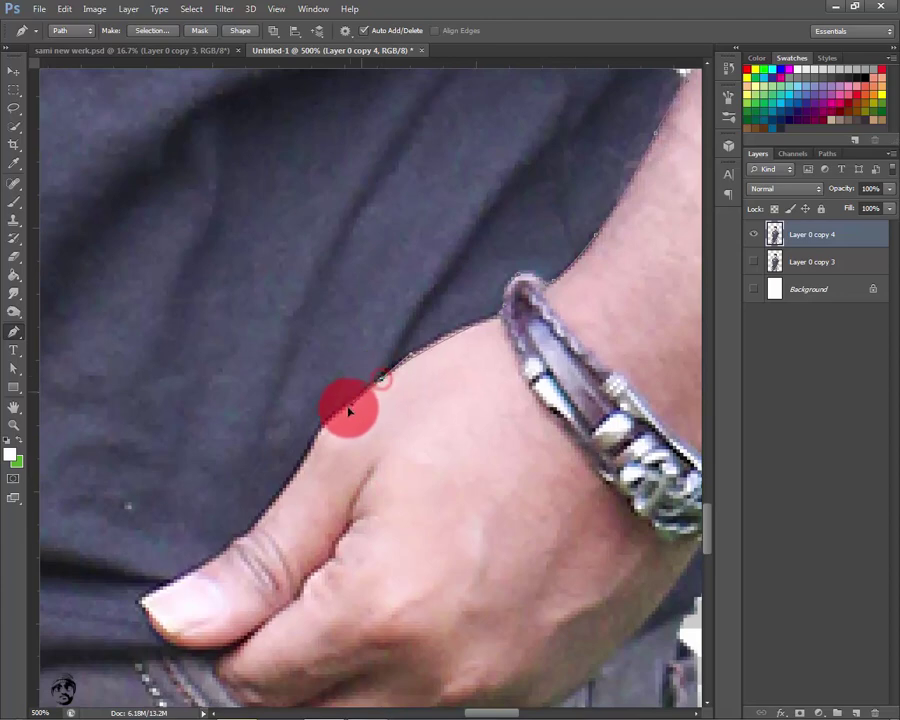
pyautogui.moveTo(342, 418); pyautogui.dragTo(386, 386)
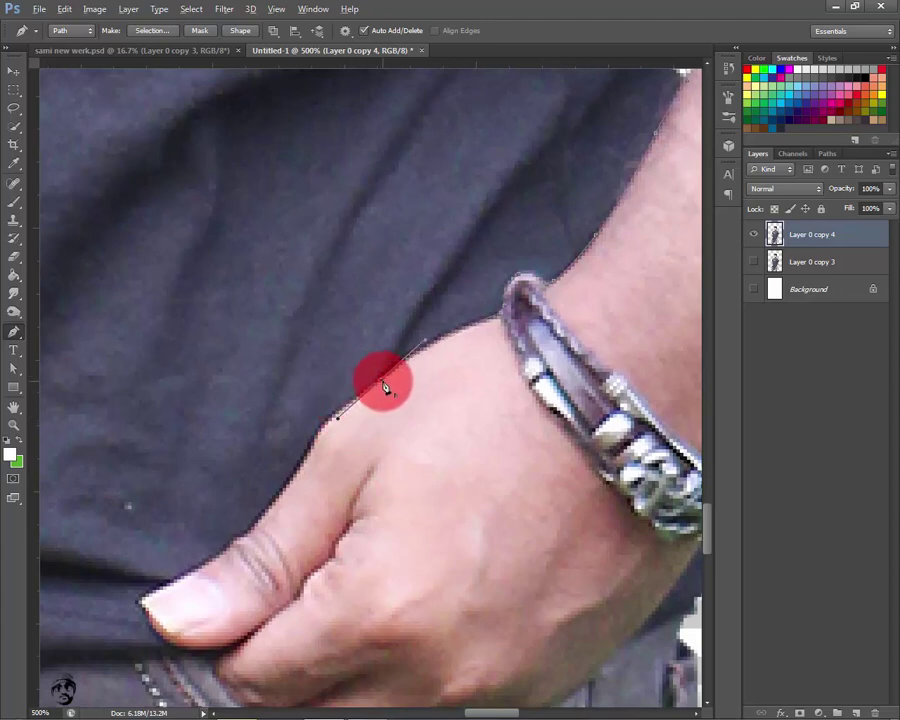
pyautogui.keyDown('alt'); pyautogui.click(380, 384); pyautogui.keyUp('alt')
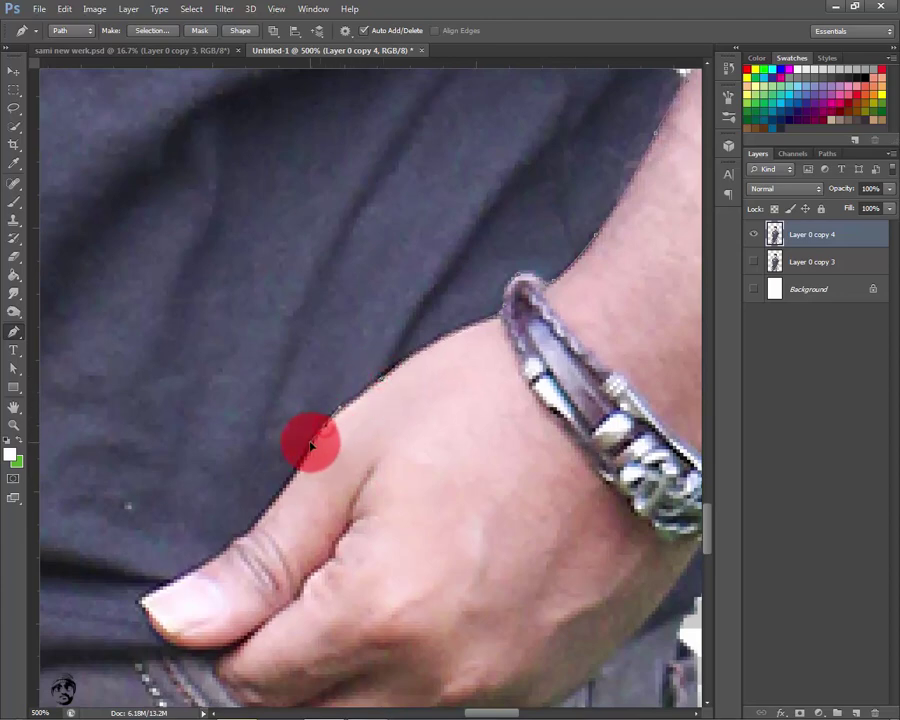
pyautogui.moveTo(368, 410); pyautogui.dragTo(554, 264)
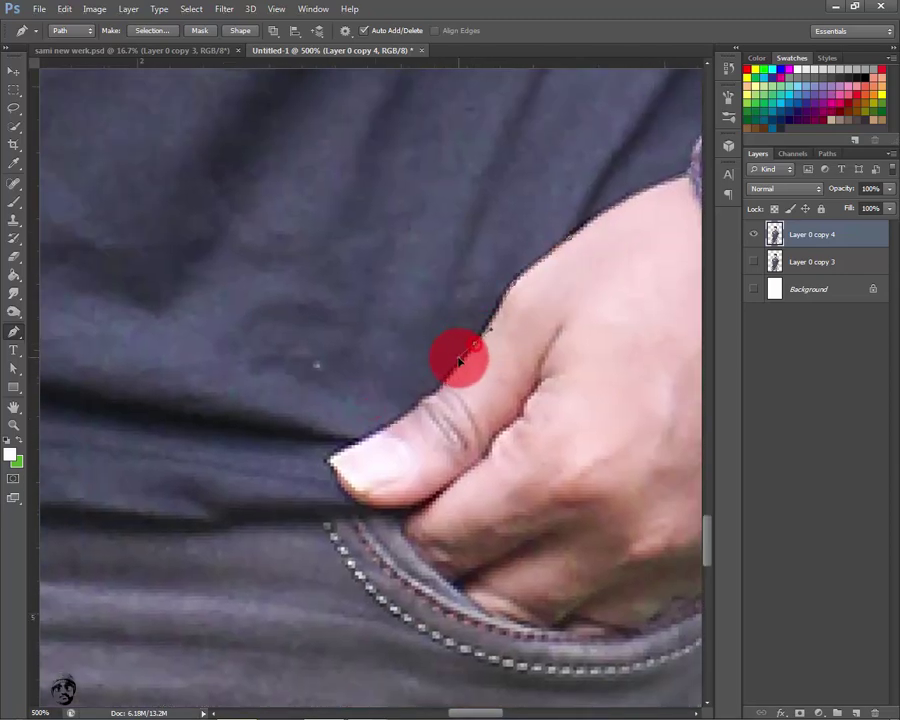
# Trace the path down the thumb edge to the thumb tip
pyautogui.moveTo(481, 349); pyautogui.dragTo(489, 358)
pyautogui.click(491, 321)
pyautogui.click(486, 335)
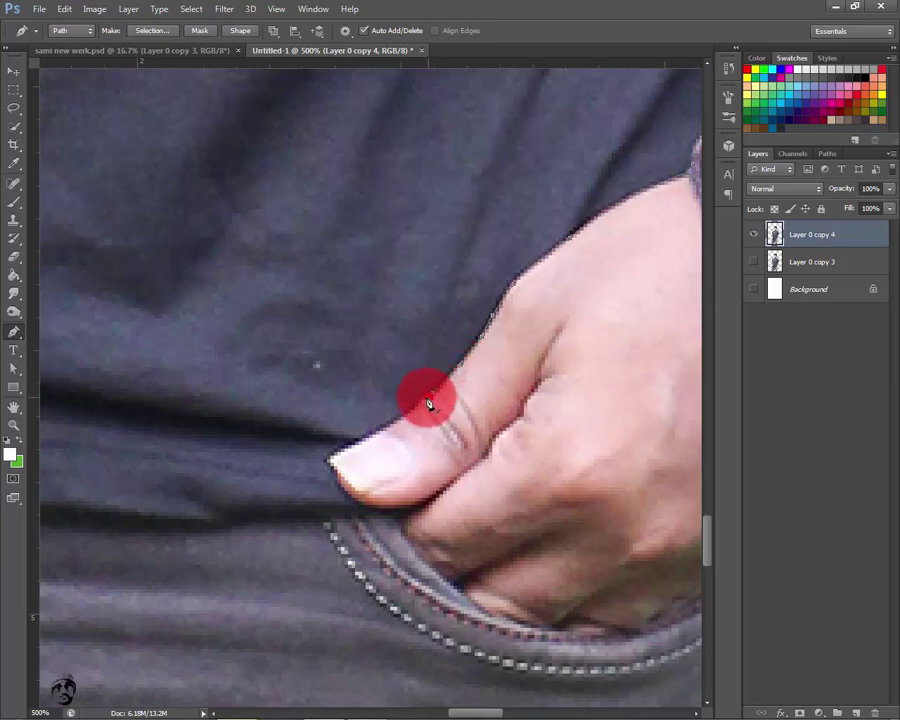
pyautogui.click(391, 426)
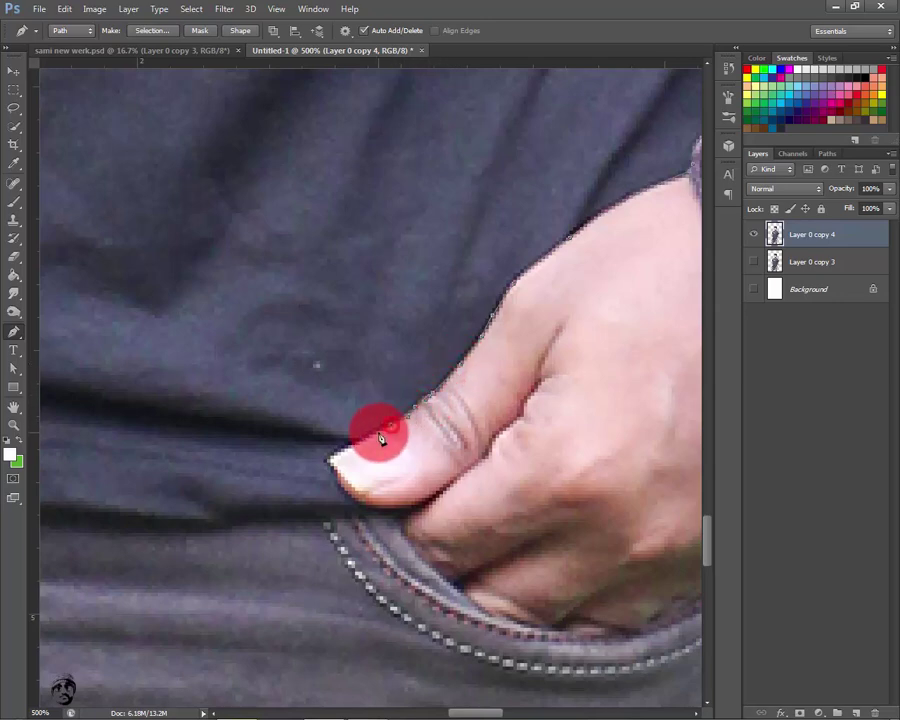
pyautogui.moveTo(380, 437); pyautogui.dragTo(437, 366)
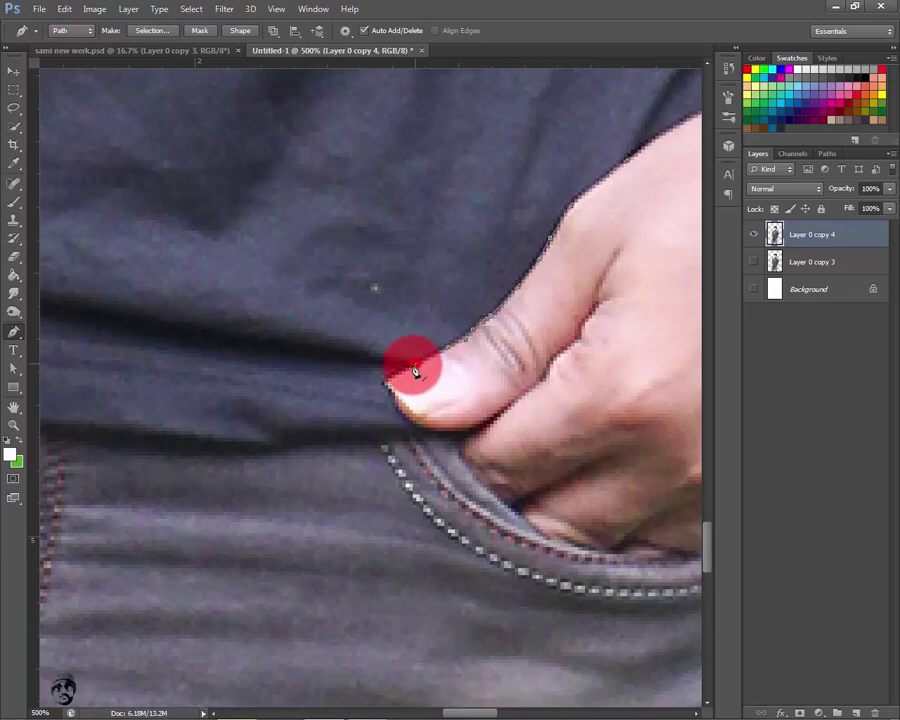
pyautogui.click(388, 378)
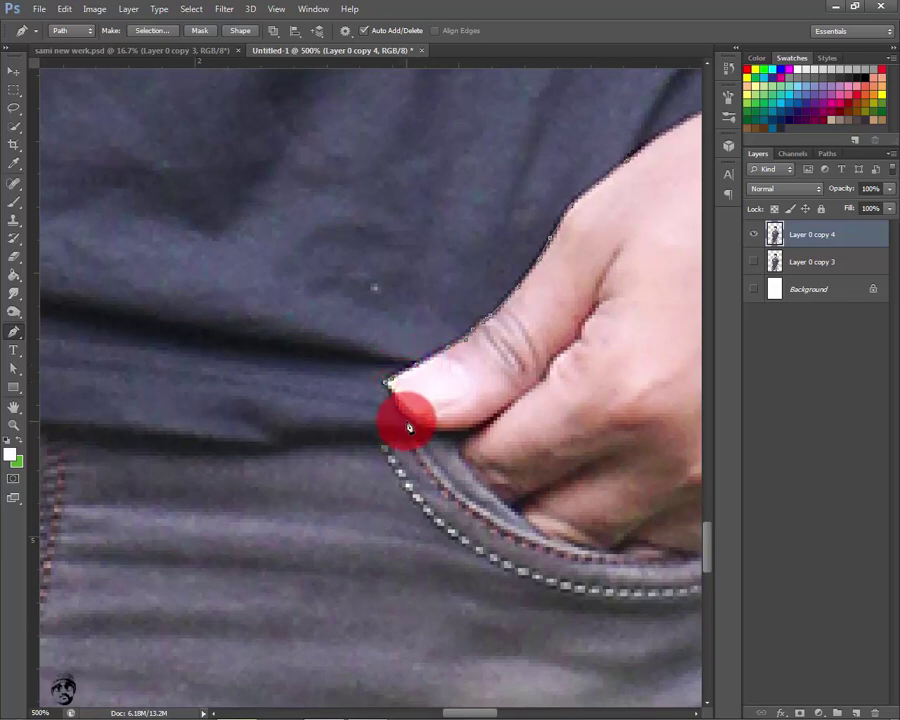
# Curve the path down to the pocket seam and onto the waistband
pyautogui.moveTo(409, 428)
pyautogui.mouseDown()
pyautogui.moveTo(420, 437)
pyautogui.moveTo(412, 430)
pyautogui.mouseUp()
pyautogui.moveTo(424, 432)
pyautogui.mouseDown()
pyautogui.moveTo(412, 422)
pyautogui.moveTo(422, 431)
pyautogui.moveTo(482, 428)
pyautogui.moveTo(406, 447)
pyautogui.moveTo(325, 426)
pyautogui.moveTo(524, 297)
pyautogui.mouseUp()
pyautogui.moveTo(477, 248); pyautogui.dragTo(458, 240)
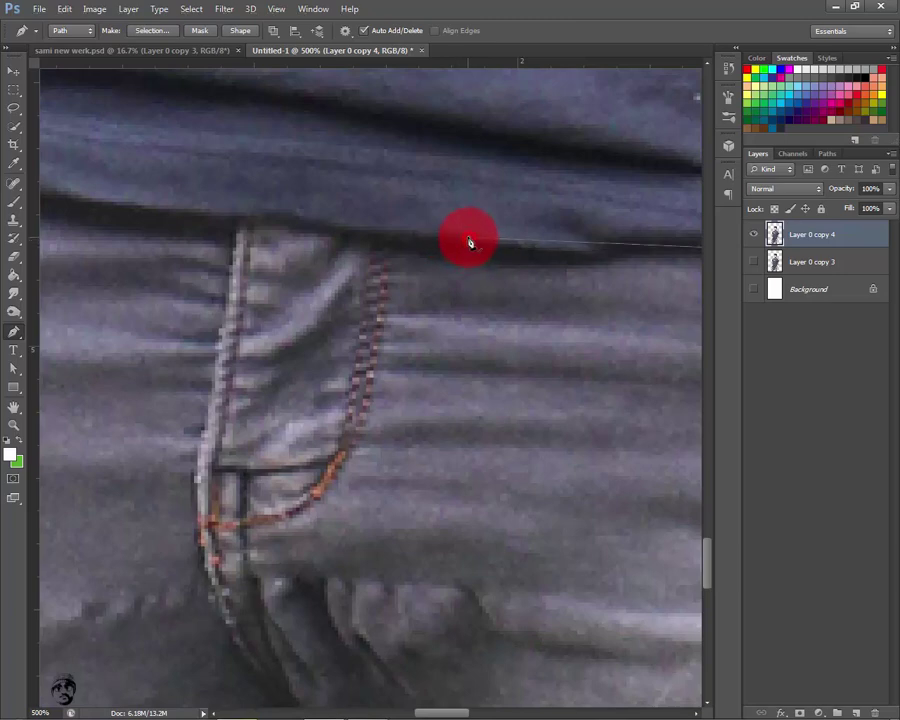
# Add four anchors leftward along the jeans waistband
pyautogui.hotkey('ctrl', '-')
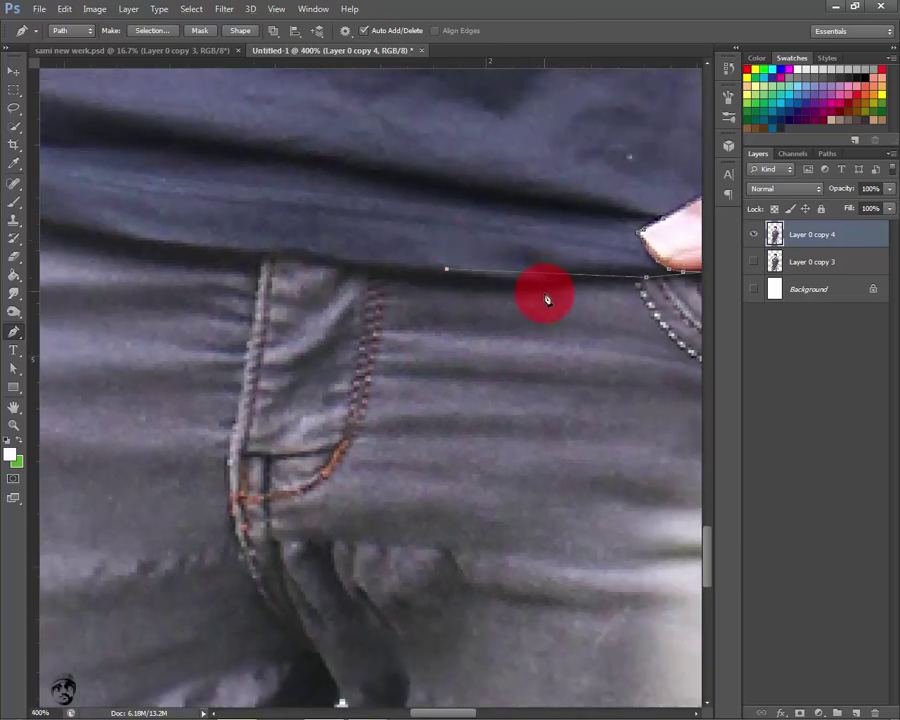
pyautogui.click(570, 277)
pyautogui.click(513, 279)
pyautogui.click(469, 271)
pyautogui.click(423, 265)
# Continue the path along the shirt hem to the other pocketed hand, undoing stray anchors
pyautogui.moveTo(318, 268); pyautogui.dragTo(408, 318)
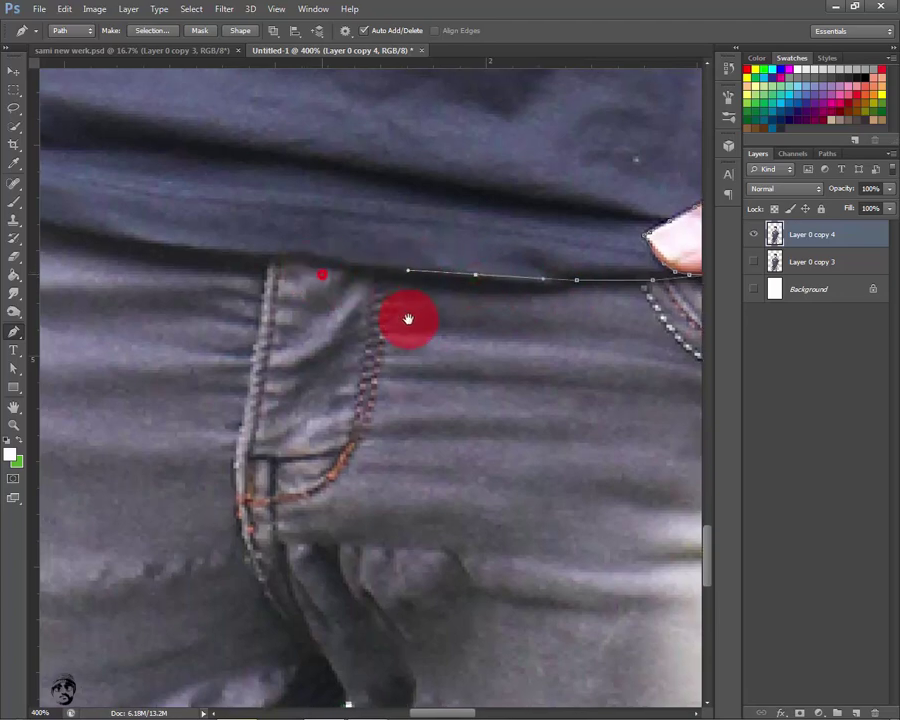
pyautogui.hotkey('ctrl', '-')
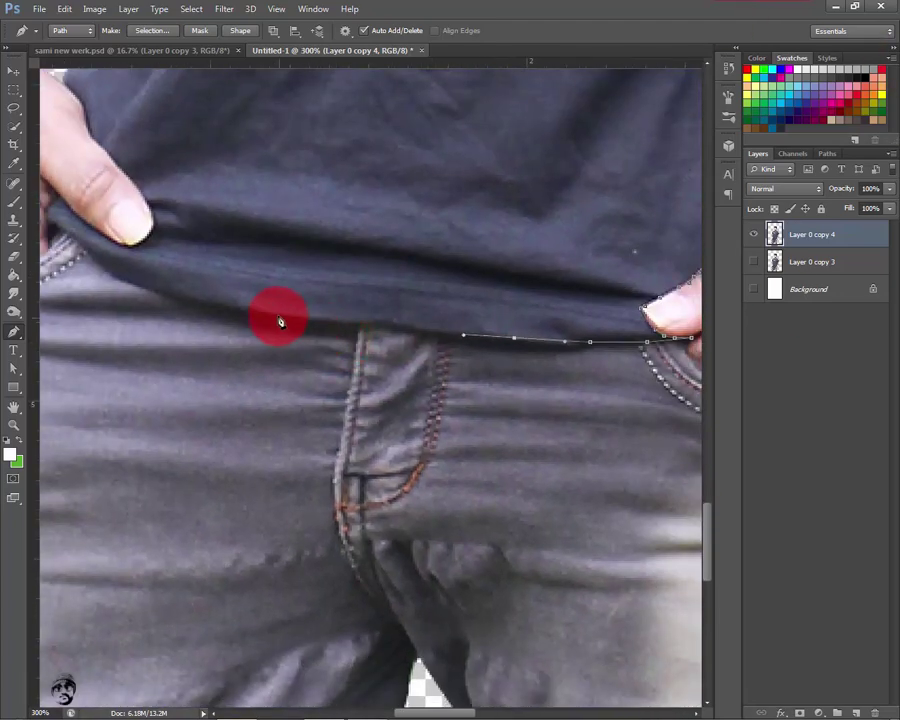
pyautogui.click(280, 317)
pyautogui.click(260, 316)
pyautogui.hotkey('ctrl', 'alt', 'z')
pyautogui.hotkey('ctrl', 'alt', 'z')
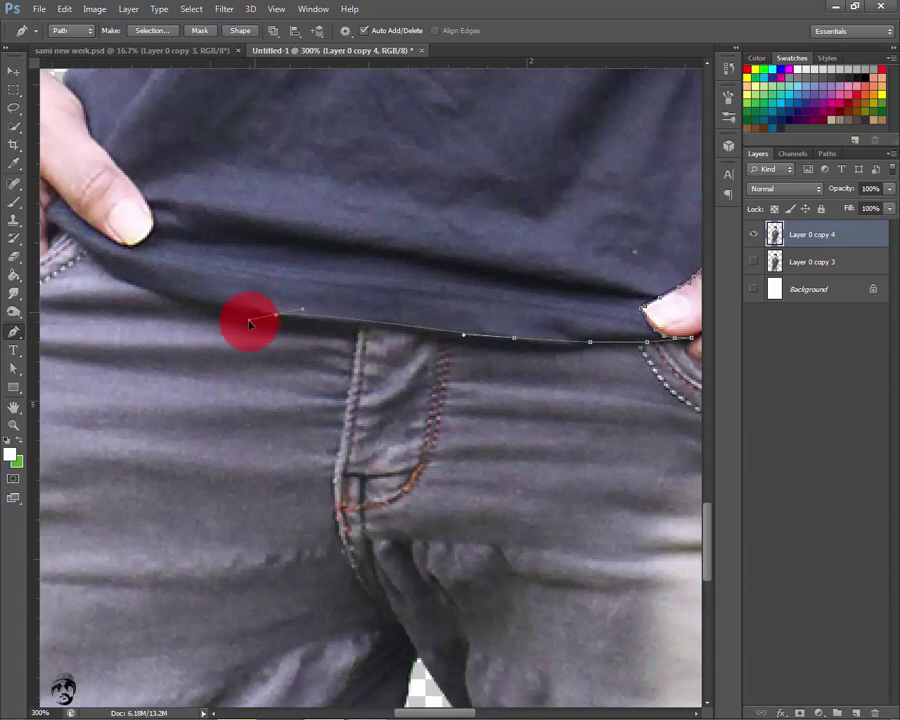
pyautogui.moveTo(249, 321); pyautogui.dragTo(284, 324)
pyautogui.click(188, 302)
pyautogui.moveTo(243, 245); pyautogui.dragTo(514, 277)
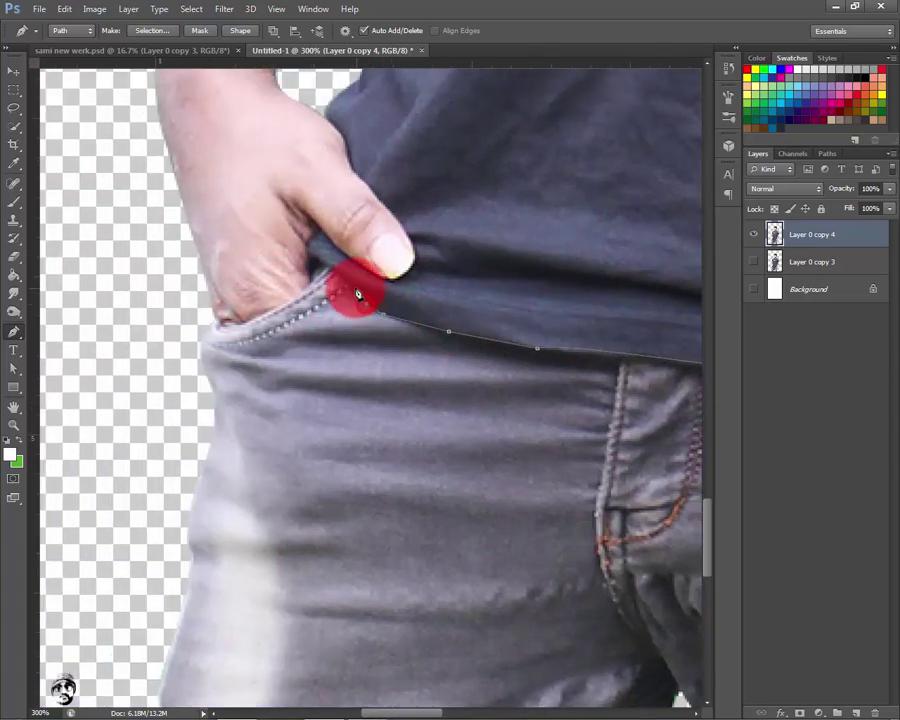
# Extend the path up the pocketed hand and curve it under the tucked thumb
pyautogui.moveTo(357, 296); pyautogui.dragTo(326, 272)
pyautogui.hotkey('ctrl', '+')
pyautogui.hotkey('ctrl', '+')
pyautogui.moveTo(321, 221); pyautogui.dragTo(400, 580)
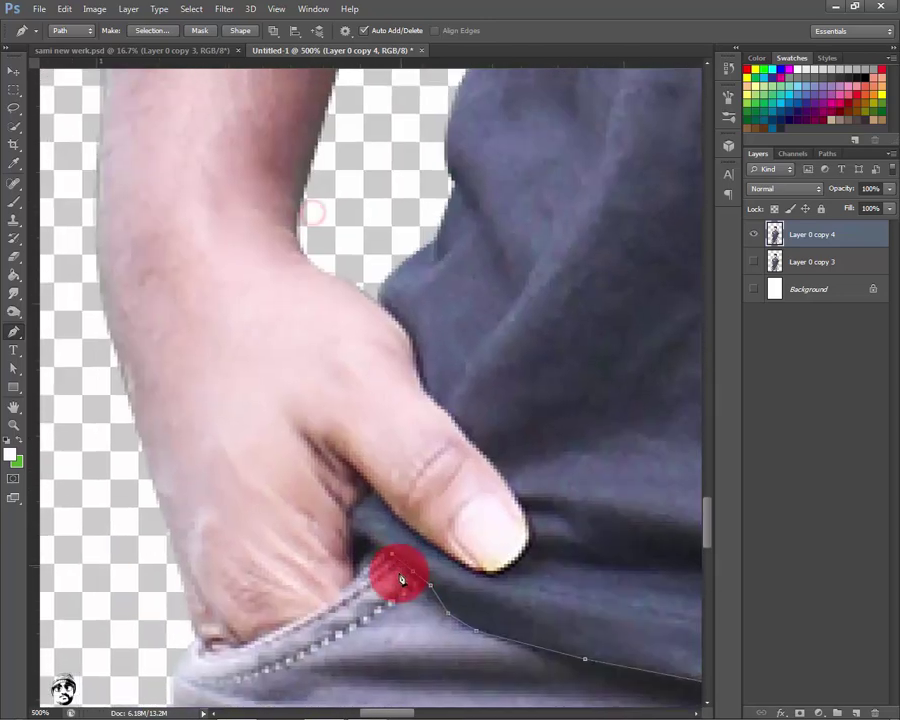
pyautogui.click(354, 531)
pyautogui.click(346, 512)
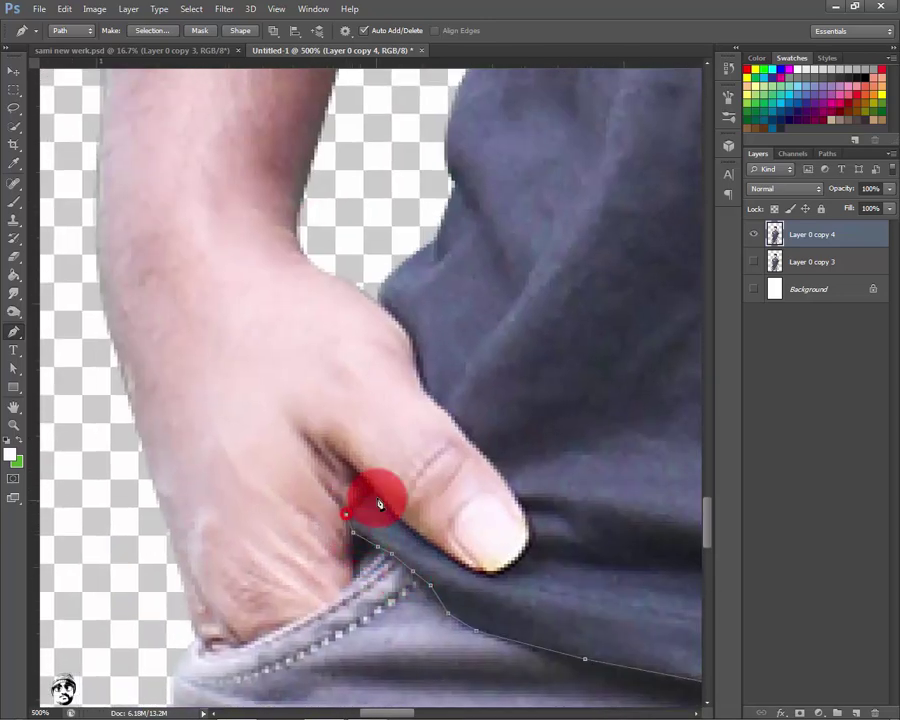
pyautogui.moveTo(378, 497)
pyautogui.mouseDown()
pyautogui.moveTo(388, 498)
pyautogui.moveTo(374, 511)
pyautogui.moveTo(415, 528)
pyautogui.mouseUp()
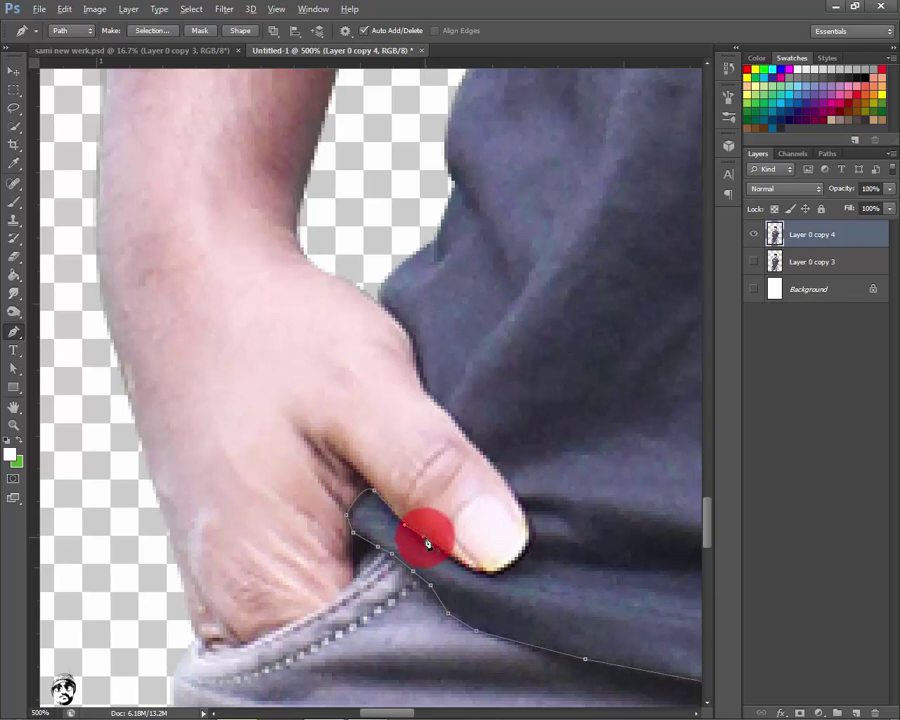
pyautogui.moveTo(424, 537)
pyautogui.mouseDown()
pyautogui.moveTo(467, 575)
pyautogui.moveTo(531, 541)
pyautogui.moveTo(533, 521)
pyautogui.moveTo(528, 540)
pyautogui.mouseUp()
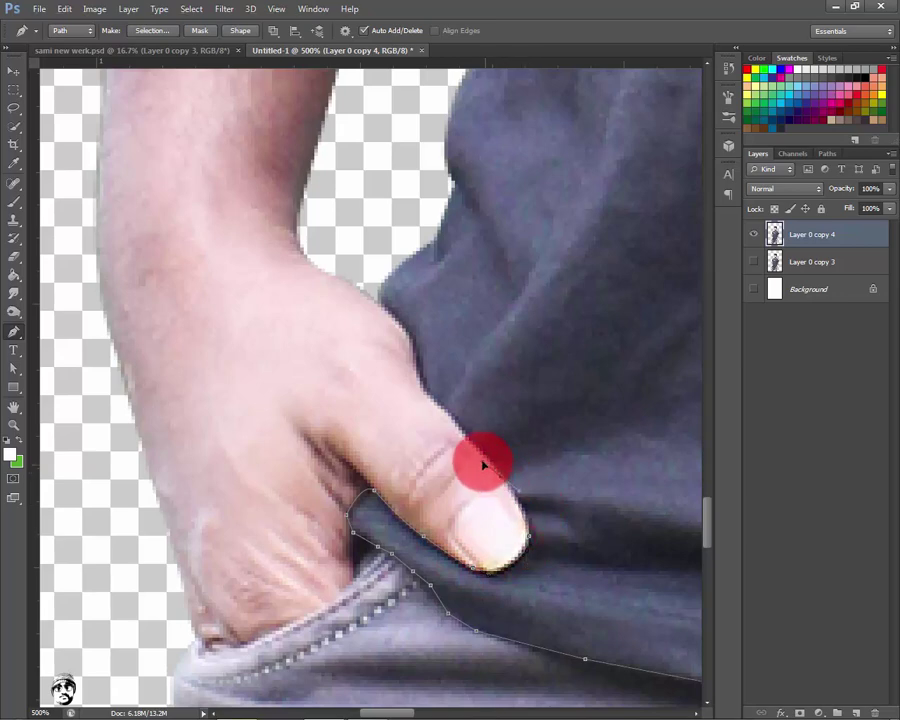
# Continue the path from the thumb tip up the hand edge toward the forearm
pyautogui.click(500, 480)
pyautogui.click(461, 427)
pyautogui.click(410, 350)
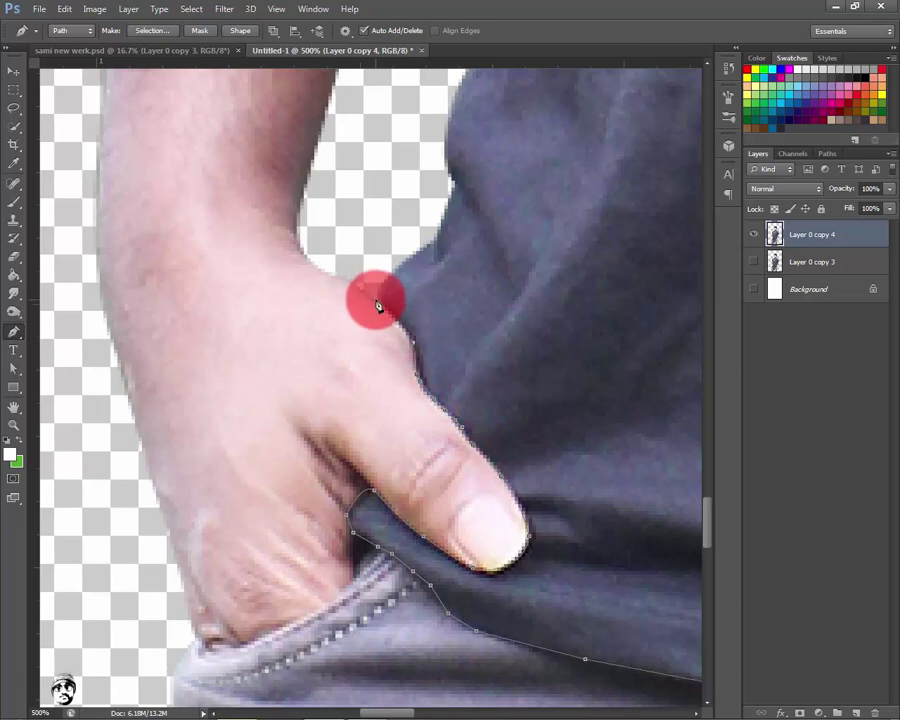
pyautogui.click(377, 301)
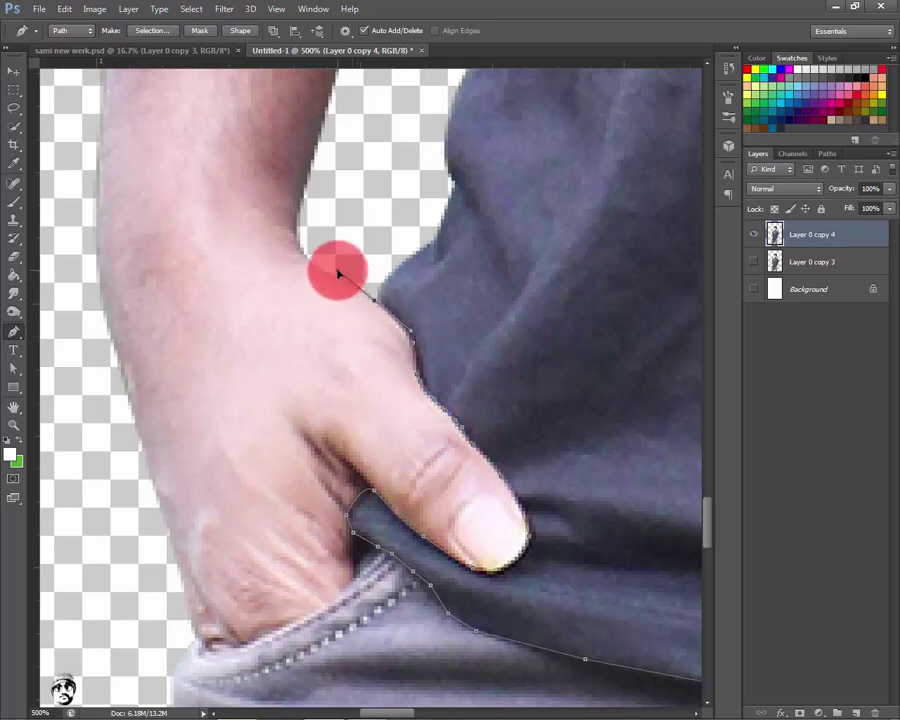
pyautogui.click(353, 227)
# Add pen anchors up the second arm's edge to where the arm meets the sleeve
pyautogui.click(444, 97)
pyautogui.scroll(5, 461, 603)
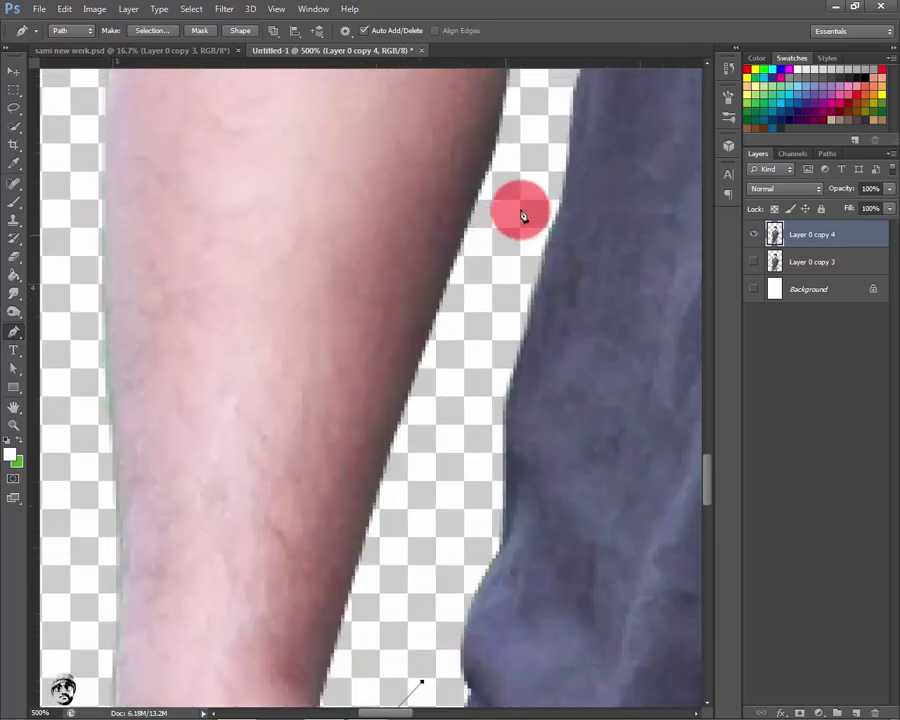
pyautogui.click(518, 174)
pyautogui.scroll(3, 474, 568)
pyautogui.scroll(3, 464, 690)
pyautogui.scroll(2, 511, 358)
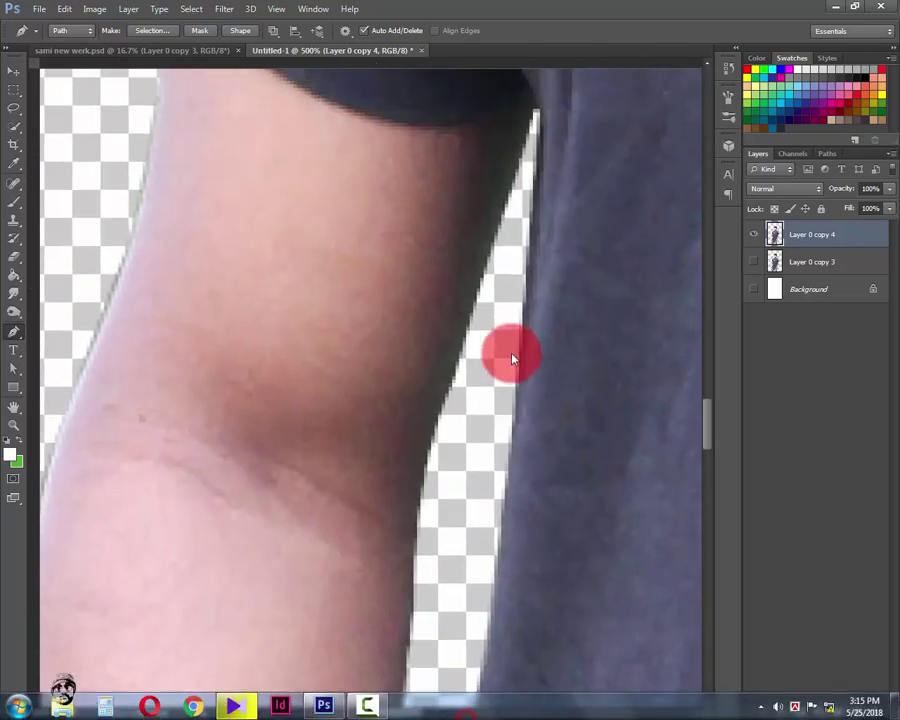
pyautogui.scroll(2, 508, 345)
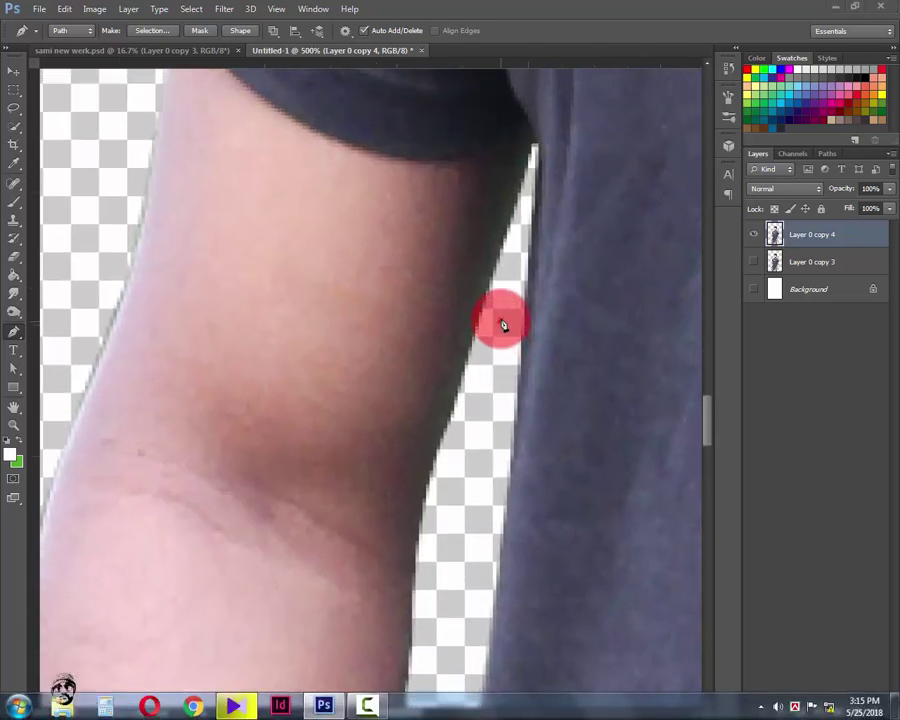
pyautogui.click(537, 151)
pyautogui.scroll(5, 554, 492)
pyautogui.scroll(5, 558, 418)
pyautogui.scroll(-4, 562, 242)
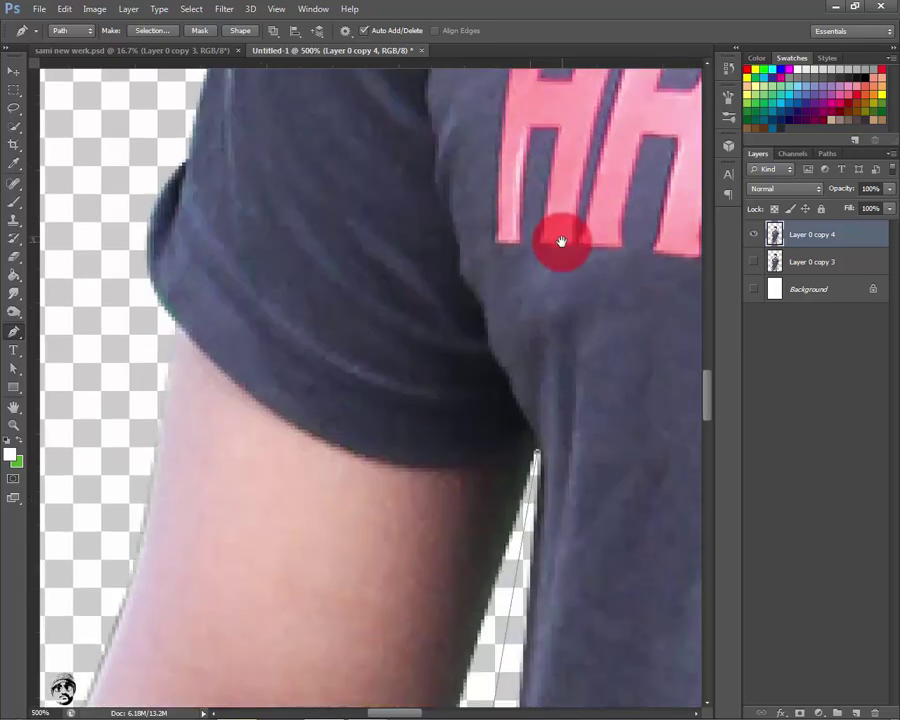
# Trace curved anchors along the sleeve hem and the sleeve's lower edge
pyautogui.click(494, 472)
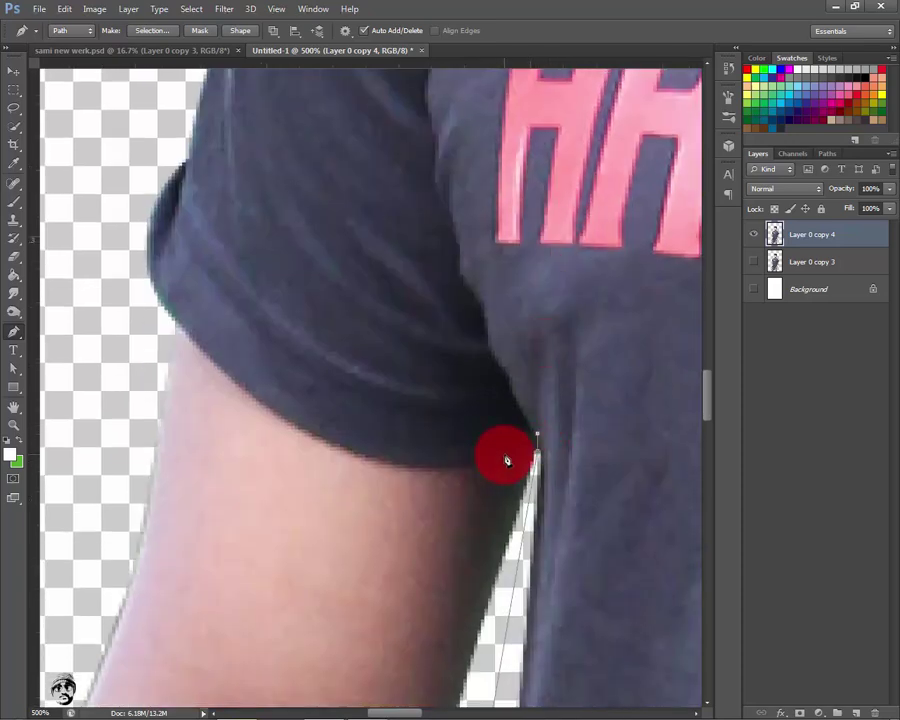
pyautogui.moveTo(507, 460); pyautogui.dragTo(433, 477)
pyautogui.moveTo(473, 472)
pyautogui.mouseDown()
pyautogui.moveTo(453, 476)
pyautogui.moveTo(471, 465)
pyautogui.mouseUp()
pyautogui.moveTo(410, 288); pyautogui.dragTo(518, 394)
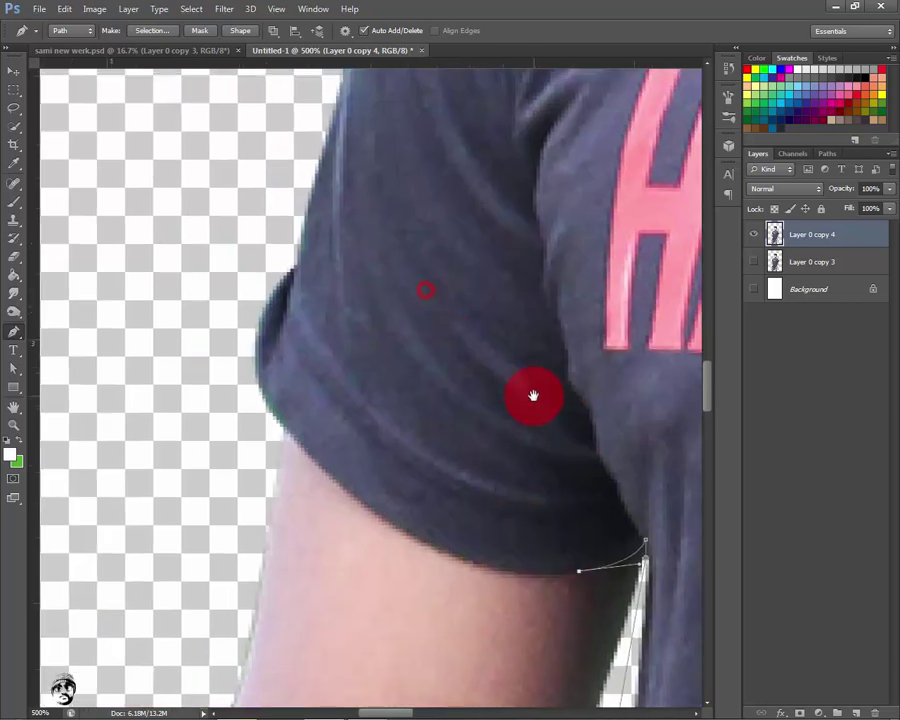
pyautogui.click(320, 470)
pyautogui.moveTo(320, 470); pyautogui.dragTo(221, 356)
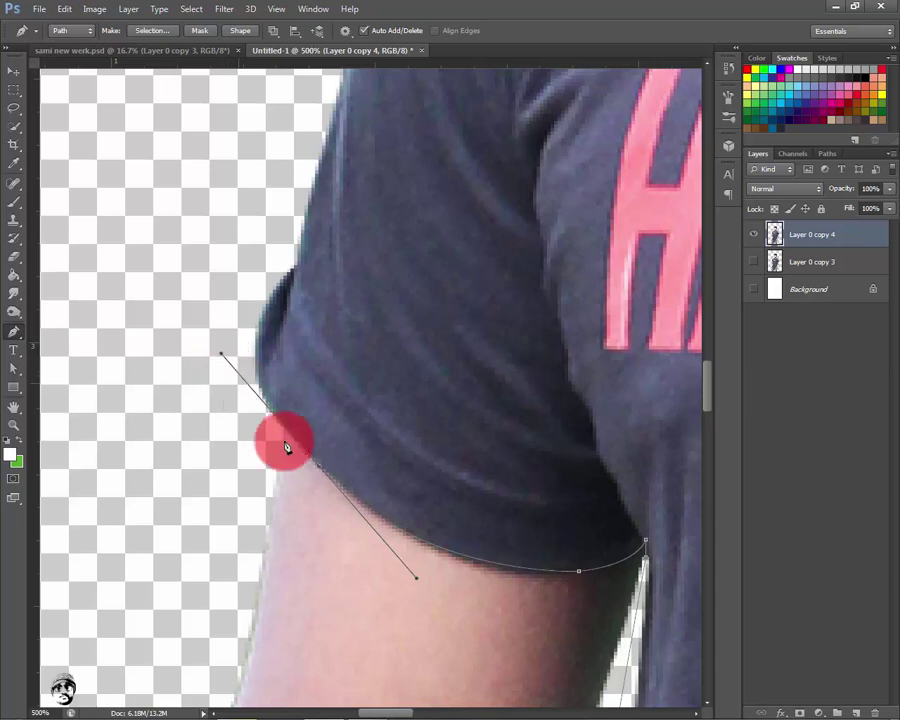
pyautogui.keyDown('alt'); pyautogui.click(320, 468); pyautogui.keyUp('alt')
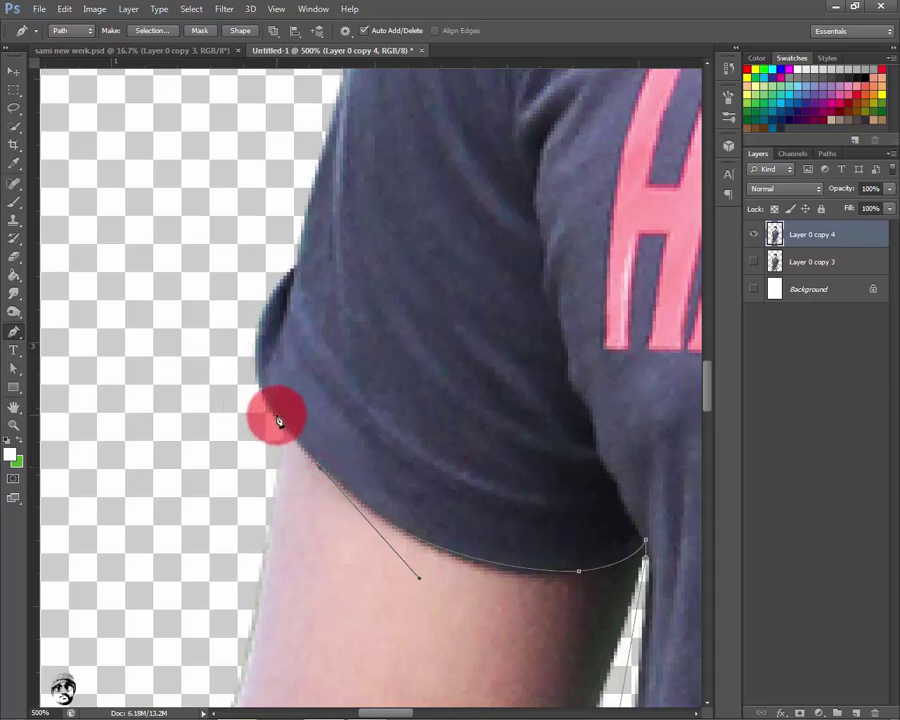
pyautogui.click(281, 424)
pyautogui.moveTo(142, 420); pyautogui.dragTo(136, 378)
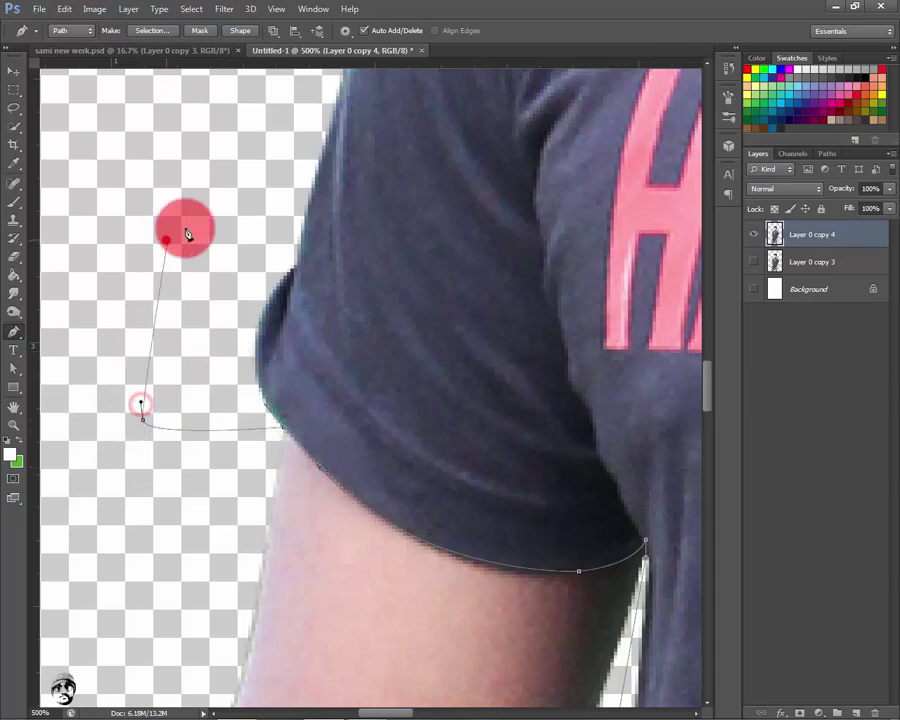
# Extend the path past the arm, up over the shoulder toward the neckline
pyautogui.click(167, 240)
pyautogui.click(220, 208)
pyautogui.moveTo(421, 270); pyautogui.dragTo(436, 700)
pyautogui.moveTo(260, 296); pyautogui.dragTo(260, 256)
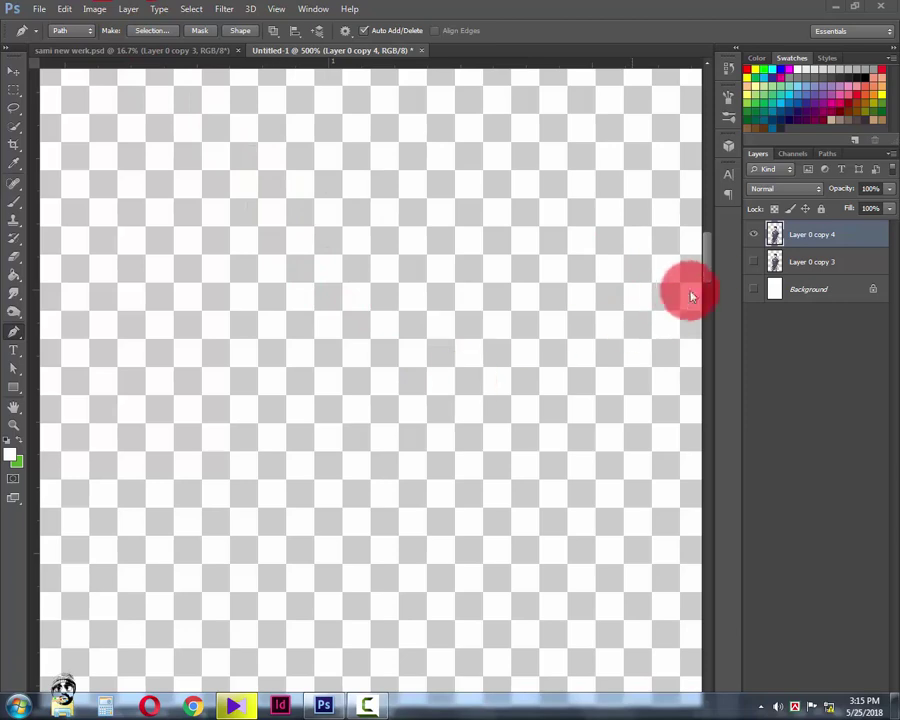
pyautogui.moveTo(704, 265); pyautogui.dragTo(637, 360)
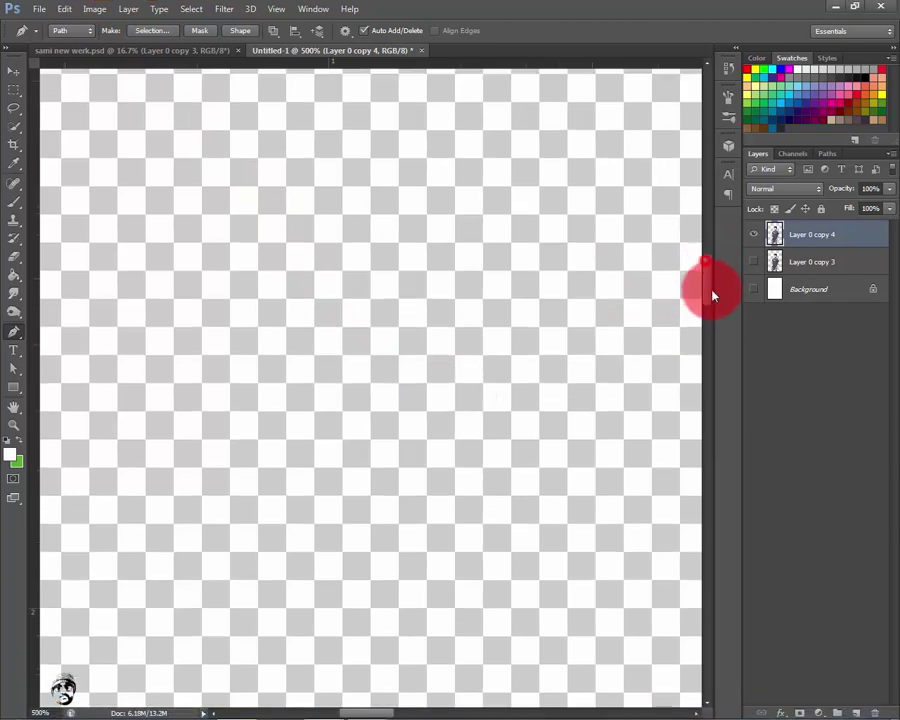
pyautogui.hotkey('ctrl', '-')
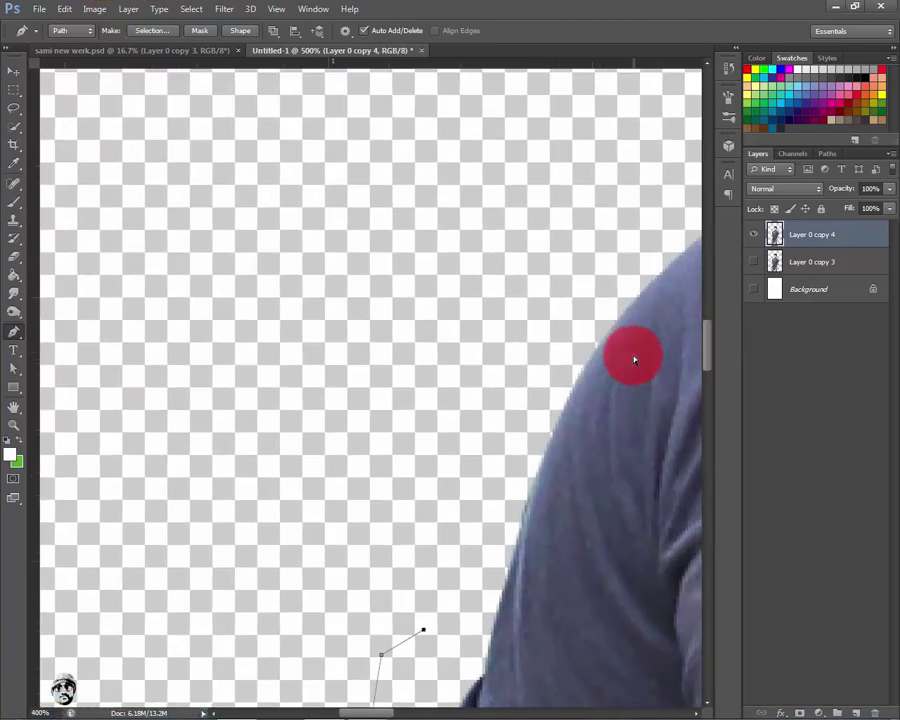
pyautogui.hotkey('ctrl', '-')
pyautogui.hotkey('ctrl', '-')
pyautogui.click(477, 263)
pyautogui.click(541, 228)
pyautogui.click(586, 215)
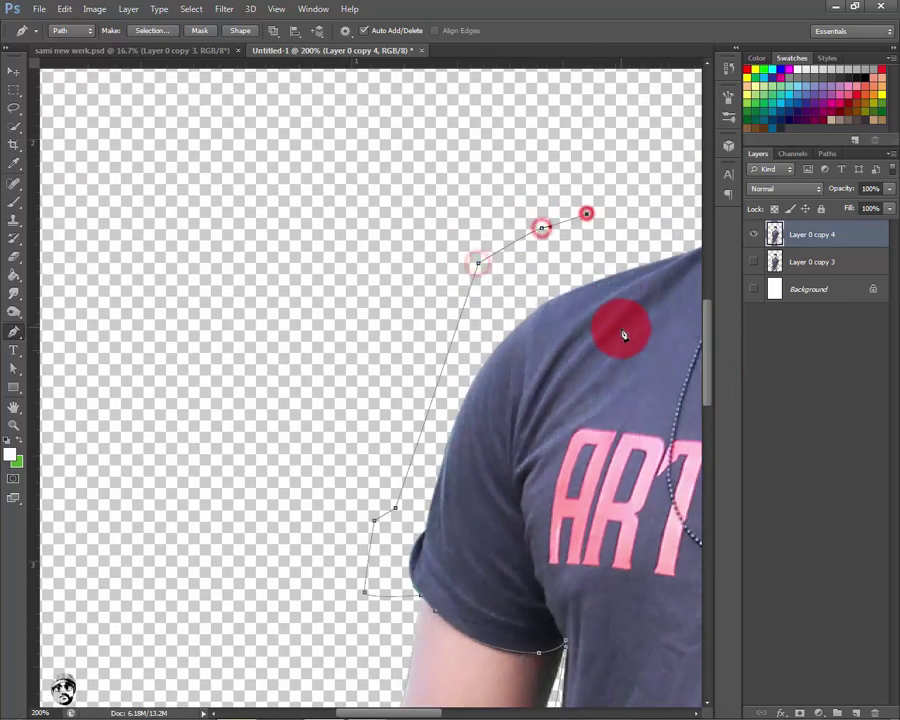
# Curve the path in against the neck to close the shirt outline
pyautogui.moveTo(629, 354); pyautogui.dragTo(328, 430)
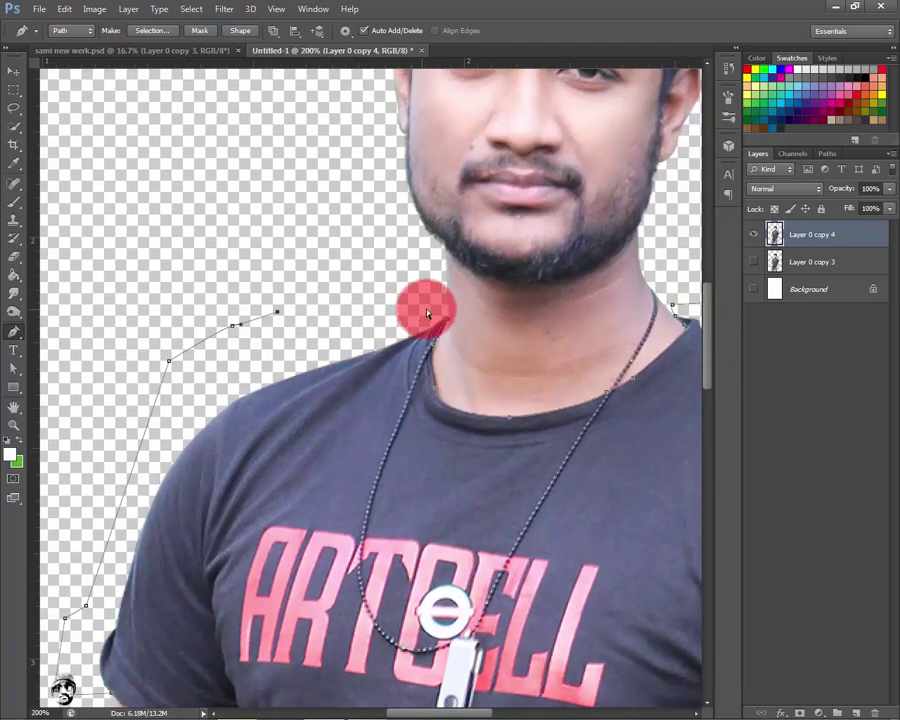
pyautogui.hotkey('ctrl', '+')
pyautogui.hotkey('ctrl', '+')
pyautogui.click(475, 199)
pyautogui.moveTo(509, 233); pyautogui.dragTo(520, 257)
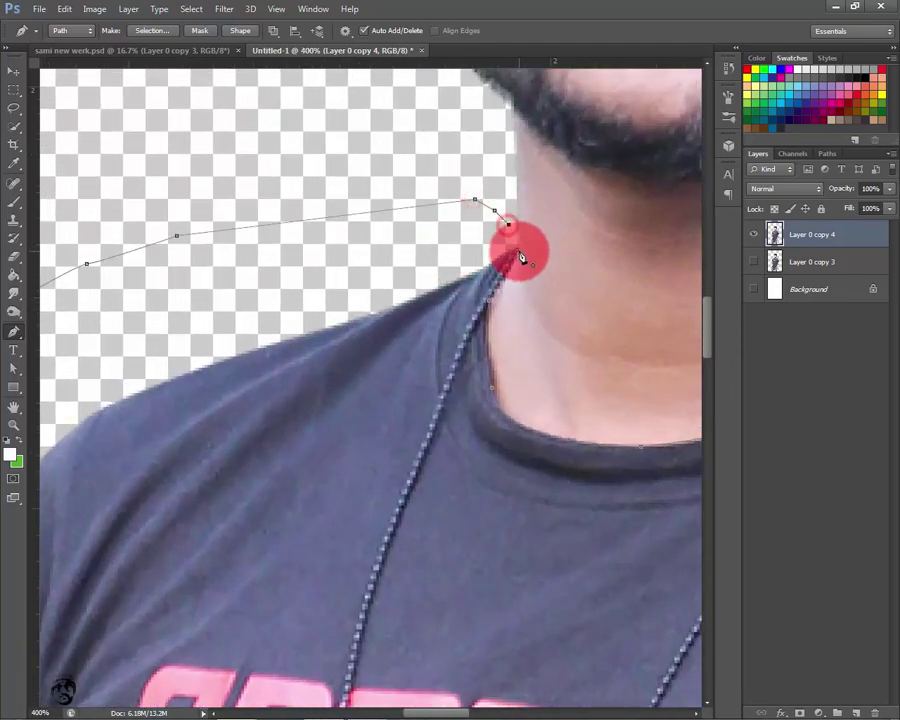
pyautogui.hotkey('ctrl', '-')
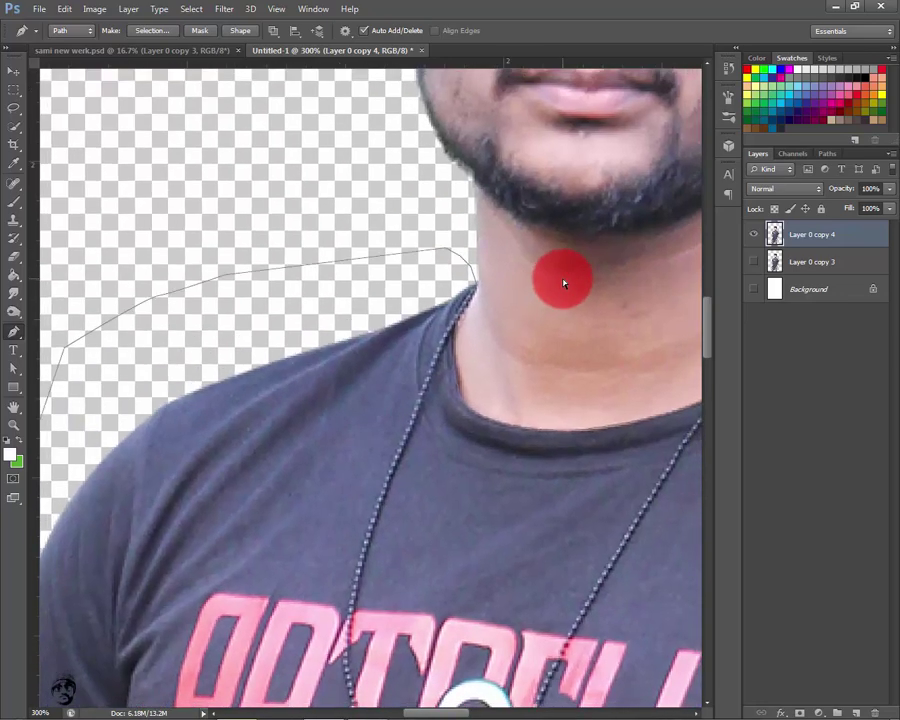
pyautogui.hotkey('ctrl', '-')
pyautogui.hotkey('ctrl', '-')
pyautogui.hotkey('ctrl', '-')
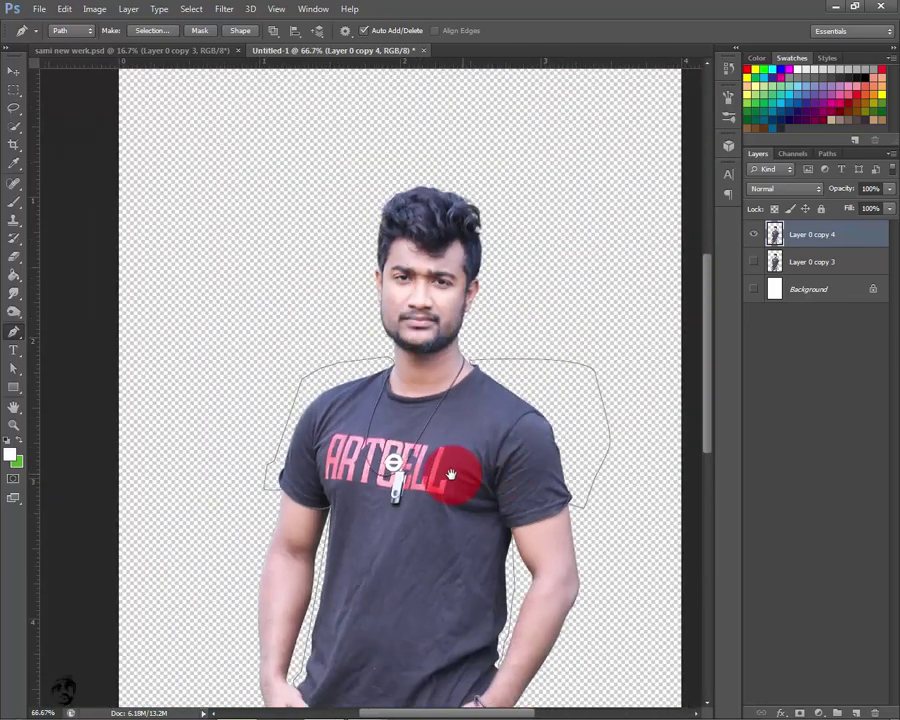
pyautogui.moveTo(456, 474); pyautogui.dragTo(466, 350)
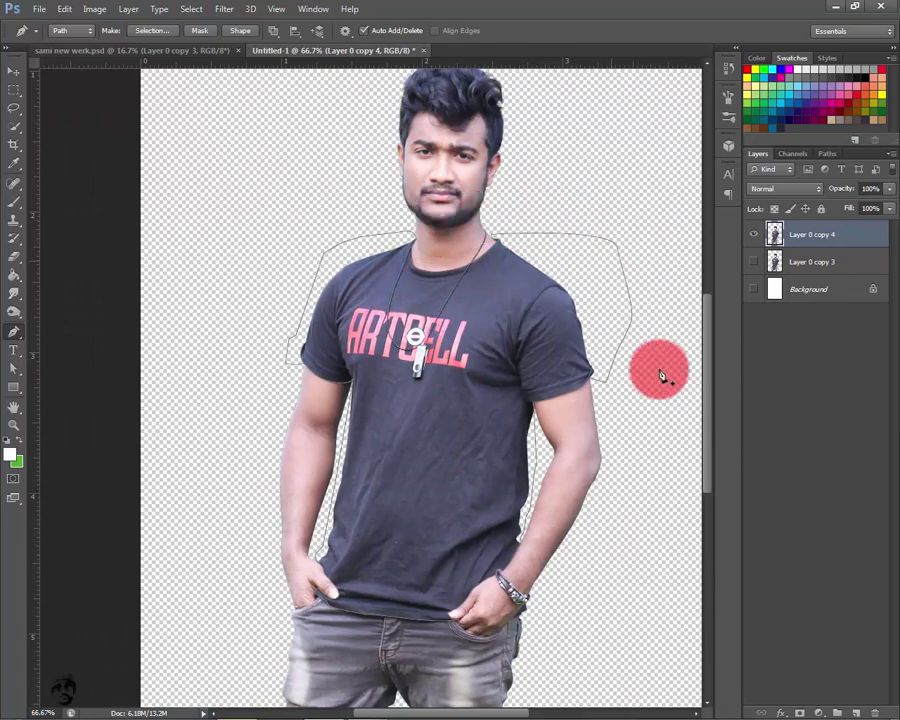
# Convert the traced path into a selection with no feathering
pyautogui.rightClick(422, 368)
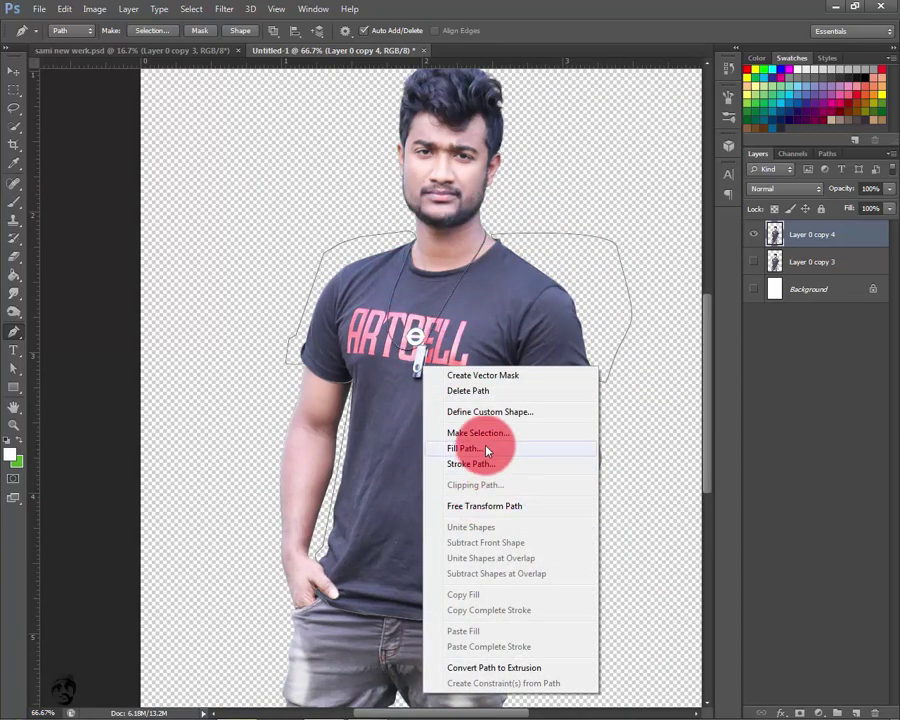
pyautogui.click(486, 432)
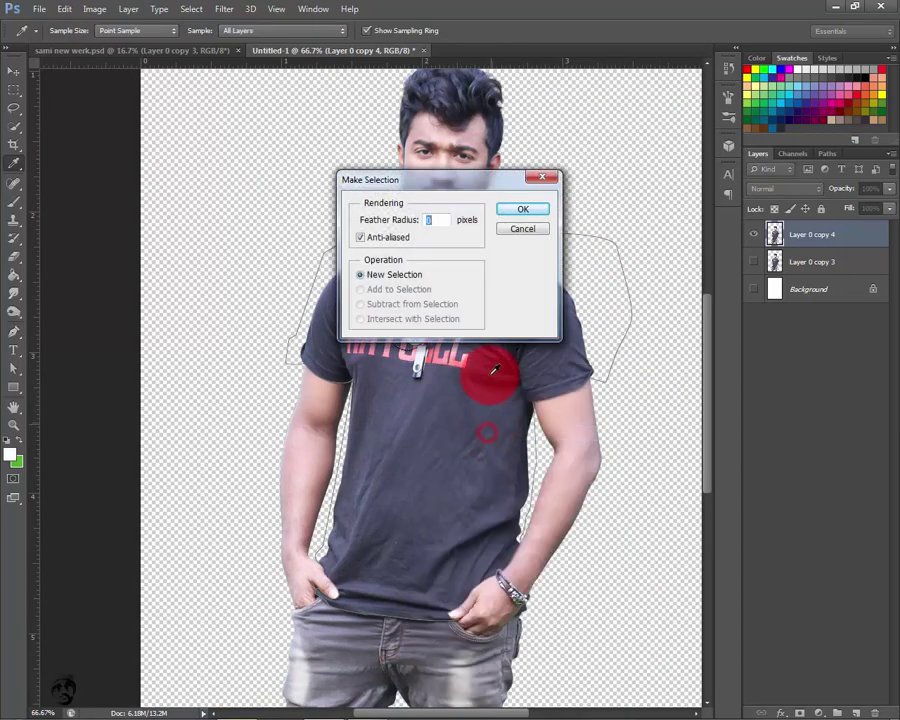
pyautogui.click(540, 208)
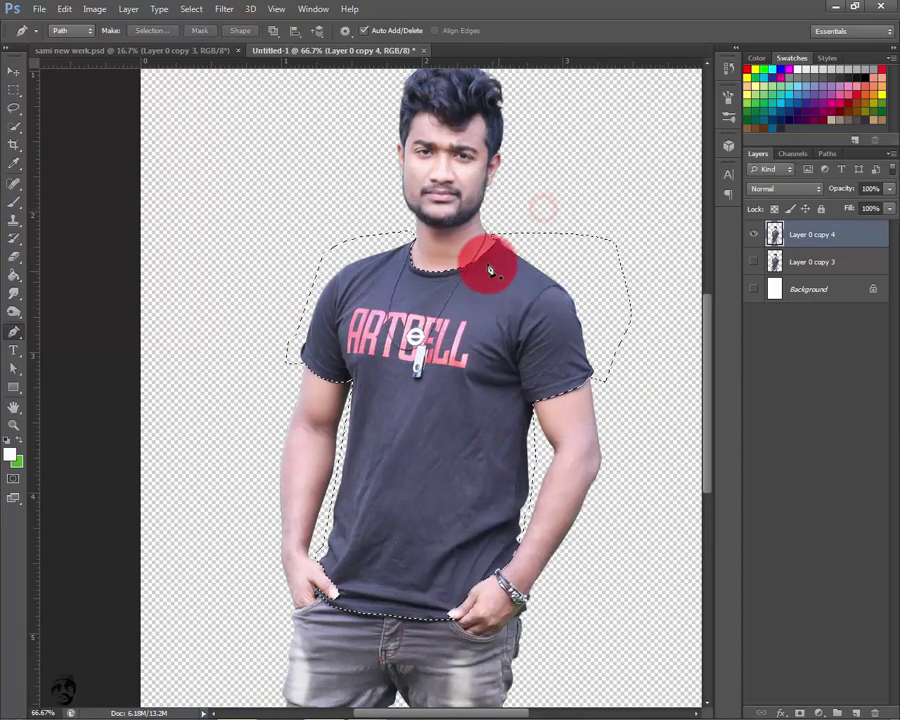
# Mask Layer 0 copy 4 to the selection and apply the mask permanently
pyautogui.click(800, 713)
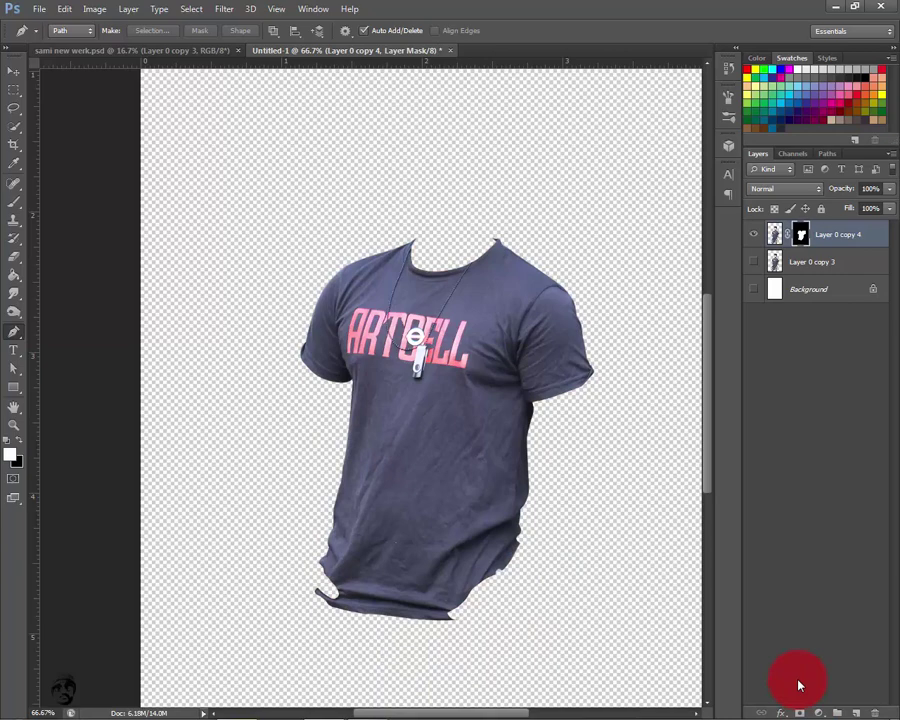
pyautogui.hotkey('ctrl', '0')
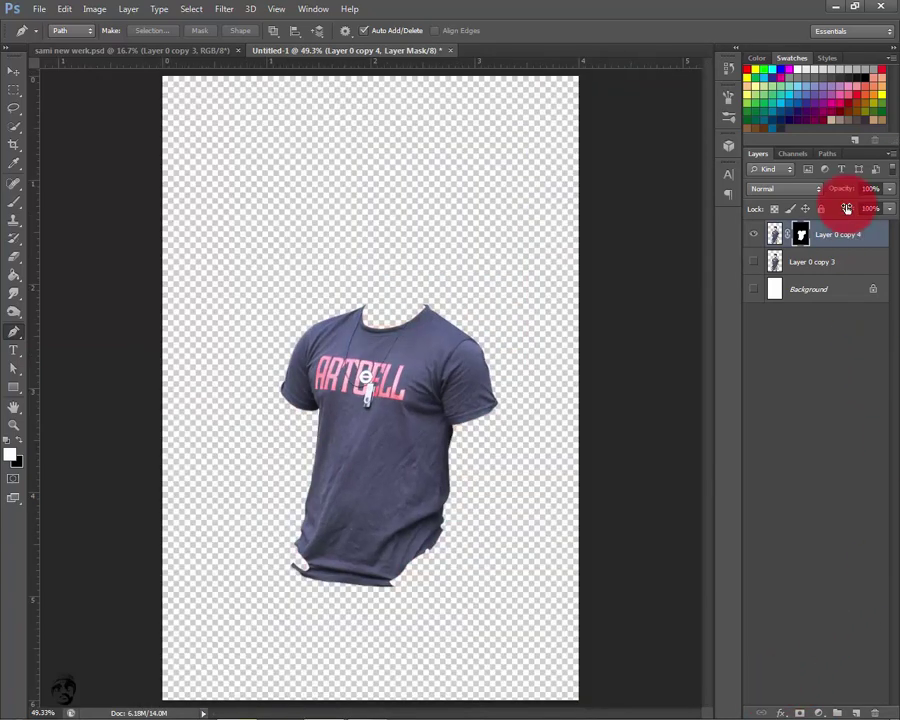
pyautogui.rightClick(802, 235)
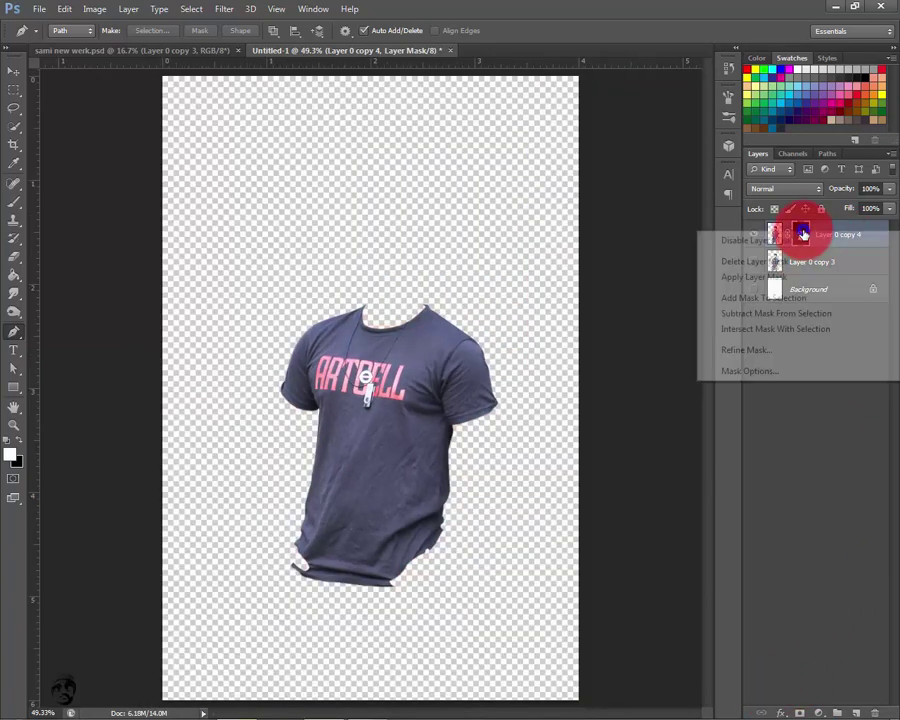
pyautogui.click(743, 284)
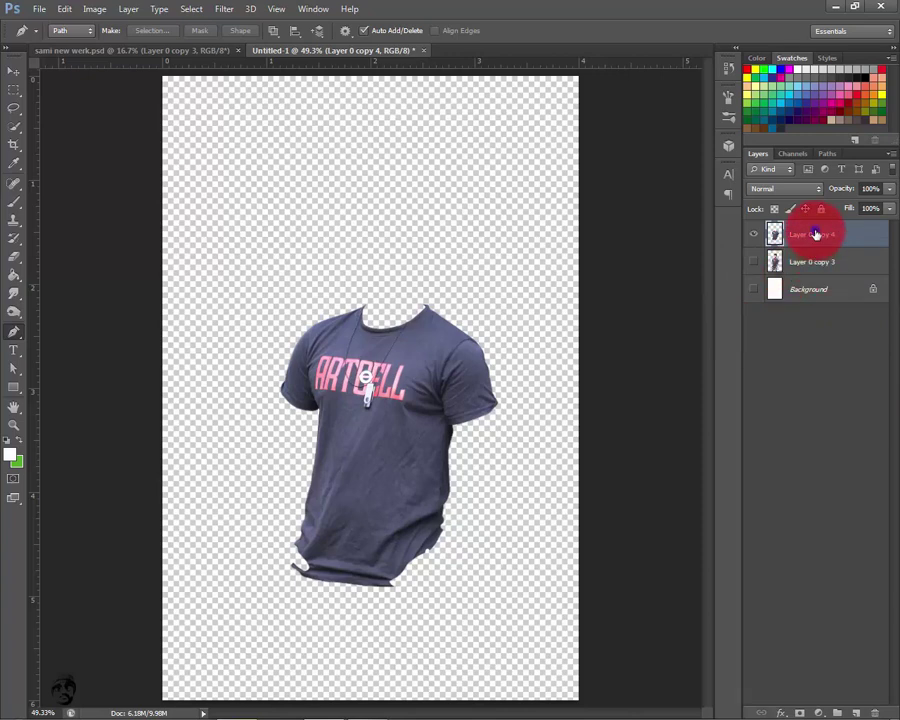
# Duplicate the shirt layer as 'Shadow Tshart'
pyautogui.rightClick(816, 233)
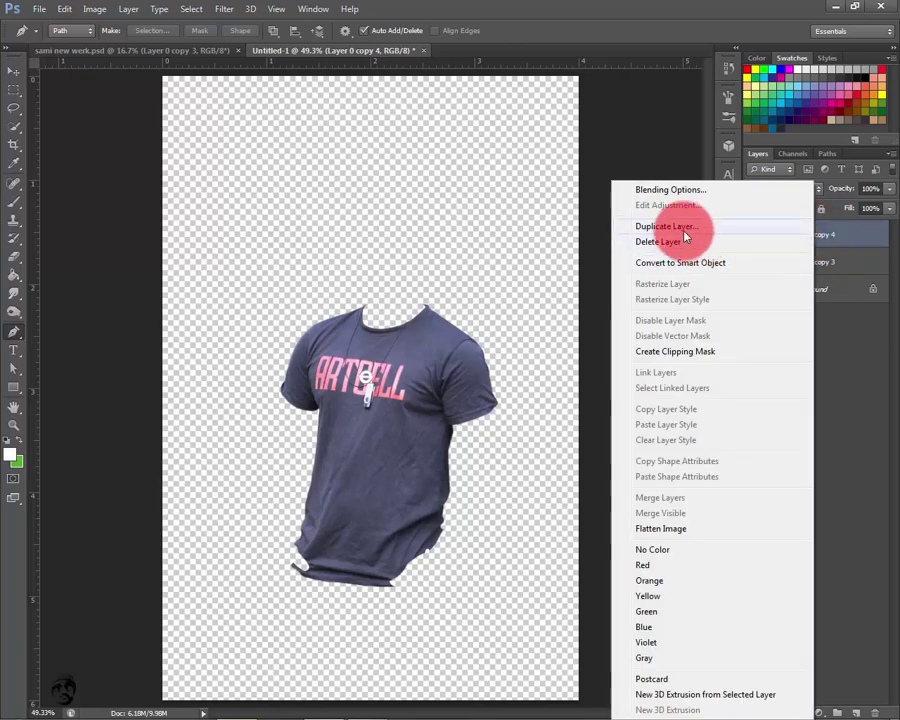
pyautogui.click(664, 226)
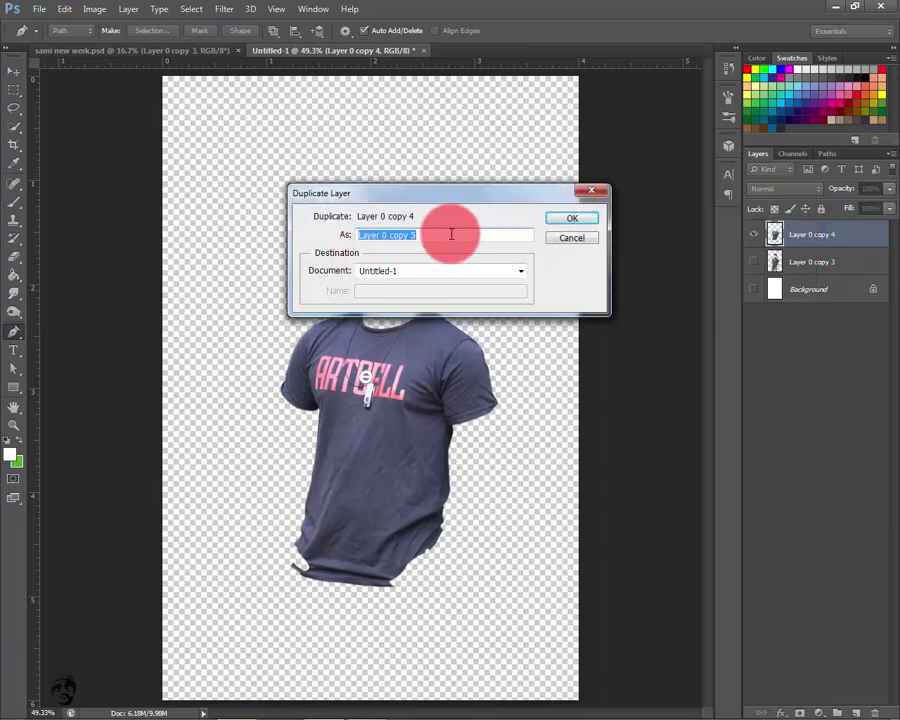
pyautogui.write('Shadow Tshart')
pyautogui.press('Return')
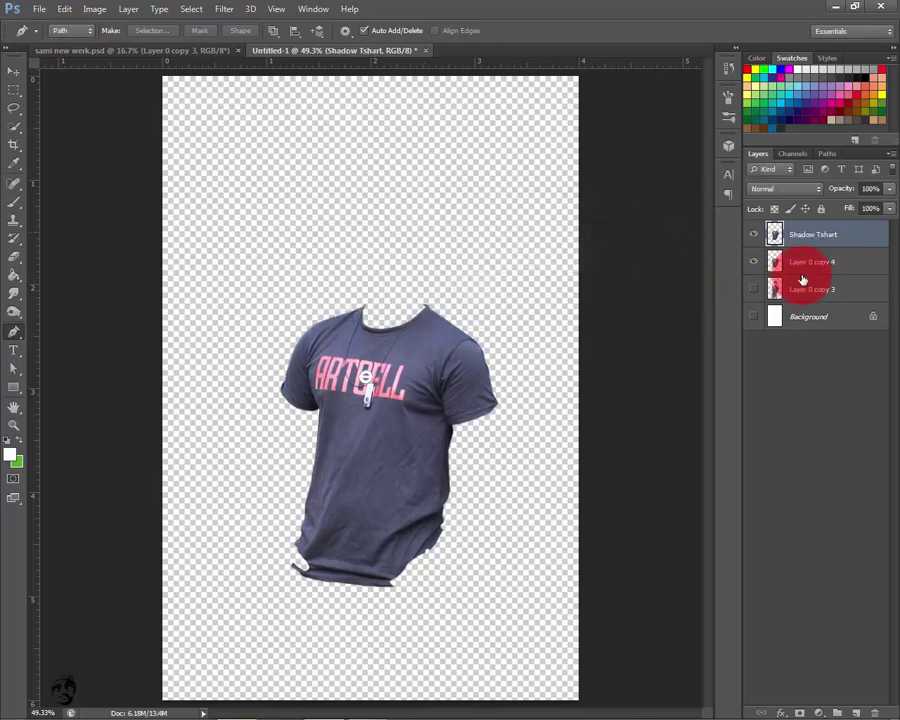
# Rename Layer 0 copy 4 to 'main tshaart' and hide it
pyautogui.doubleClick(820, 266)
pyautogui.write('main tshart')
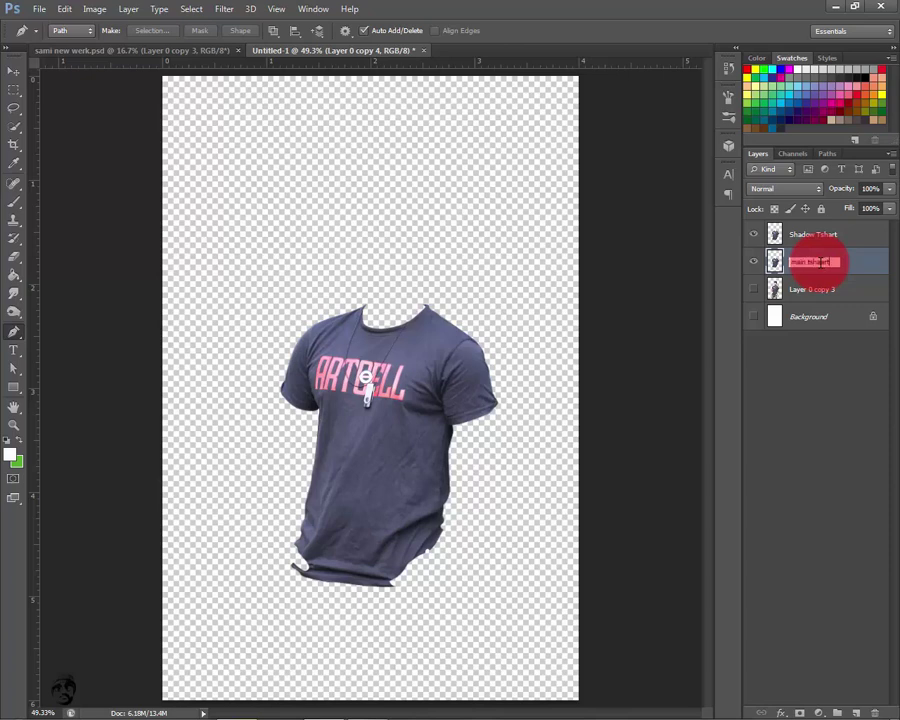
pyautogui.press('Return')
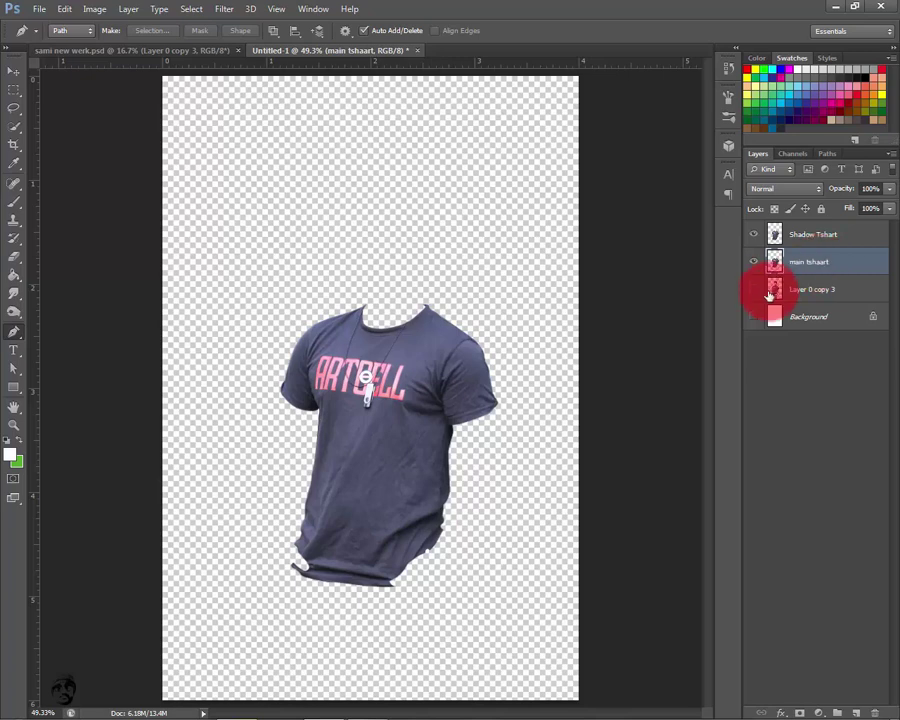
pyautogui.click(754, 289)
pyautogui.click(754, 289)
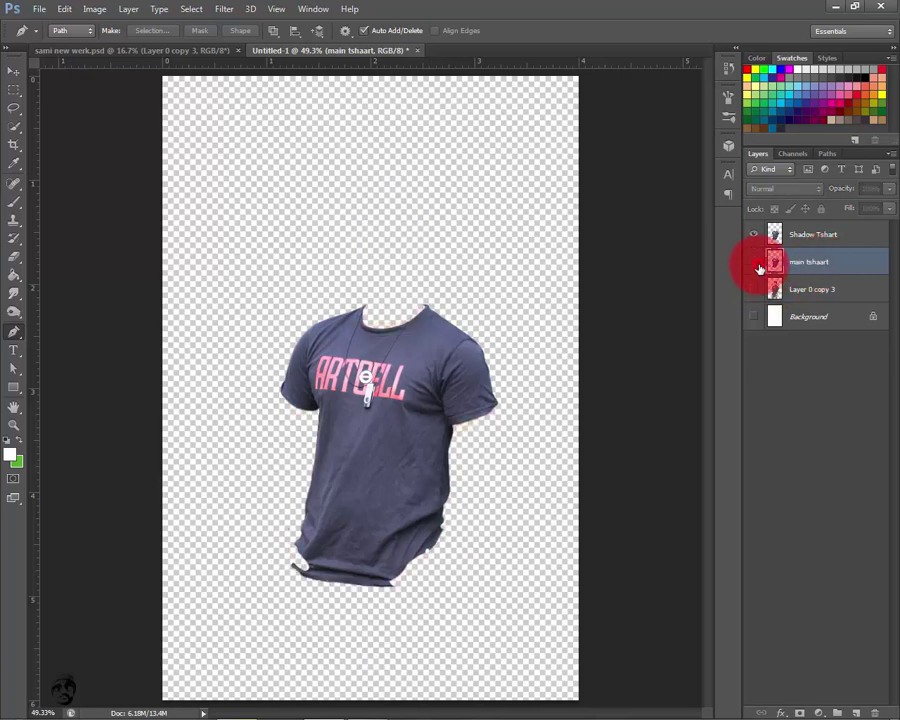
pyautogui.click(812, 234)
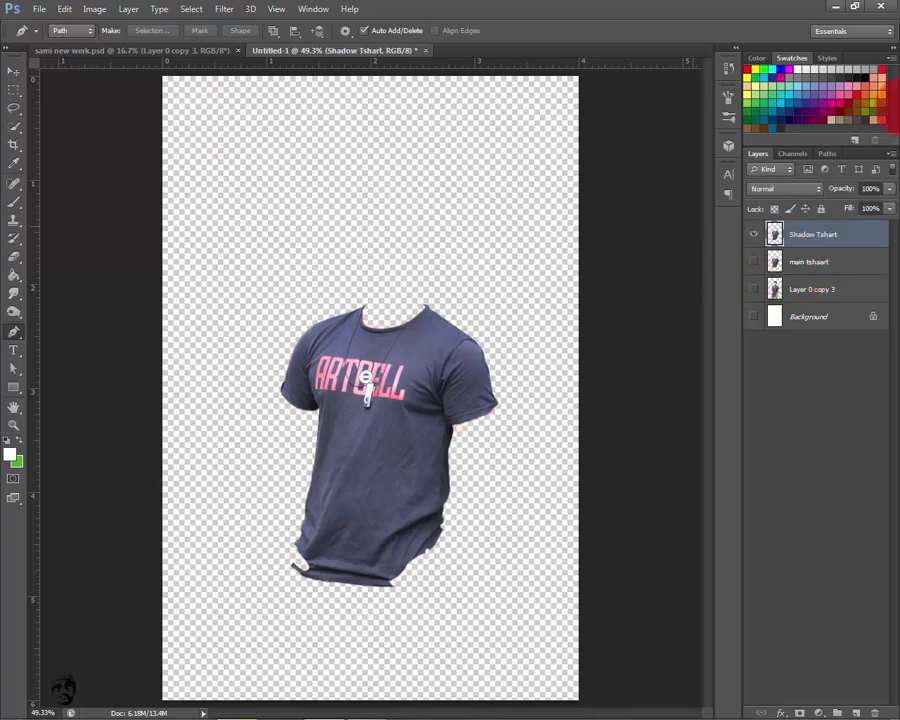
pyautogui.press('b')
pyautogui.click(558, 530)
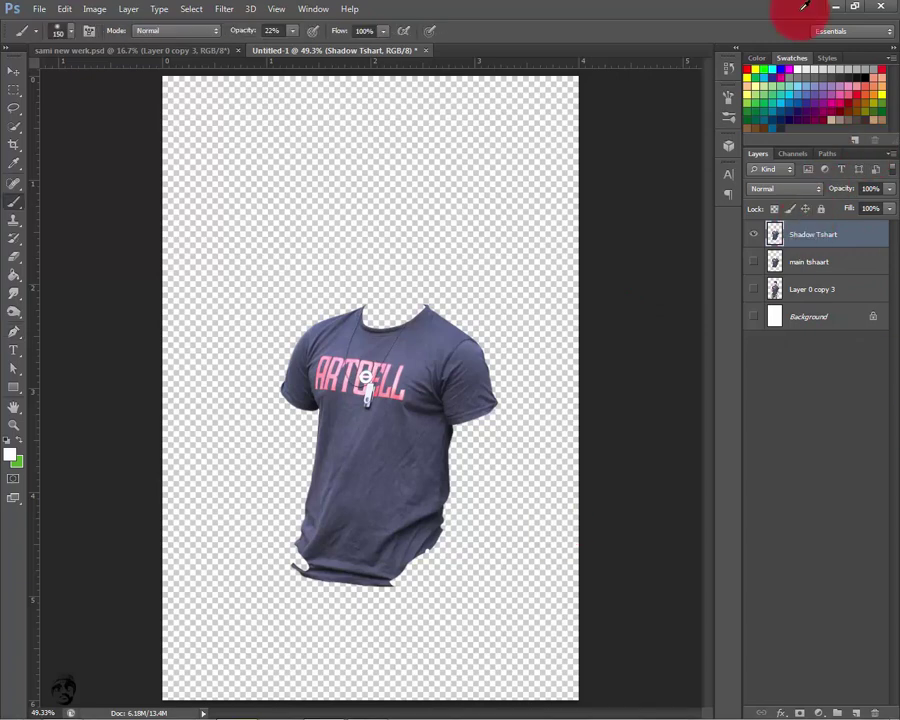
# Apply Shadows/Highlights to Shadow Tshart with Color Correction -75 and Midtone Contrast +47
pyautogui.click(104, 10)
pyautogui.moveTo(116, 44)
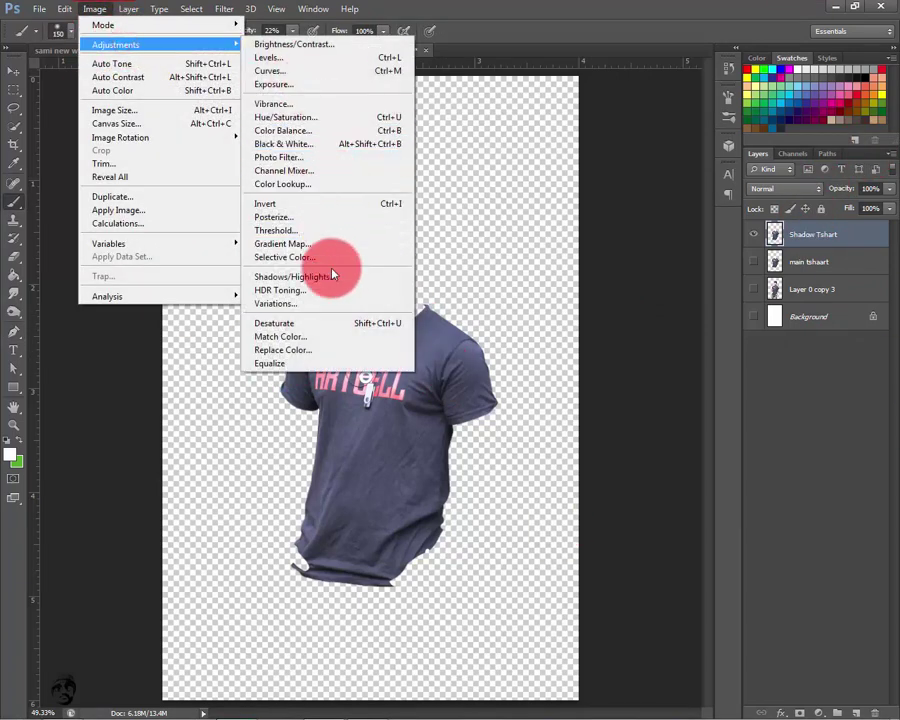
pyautogui.click(276, 289)
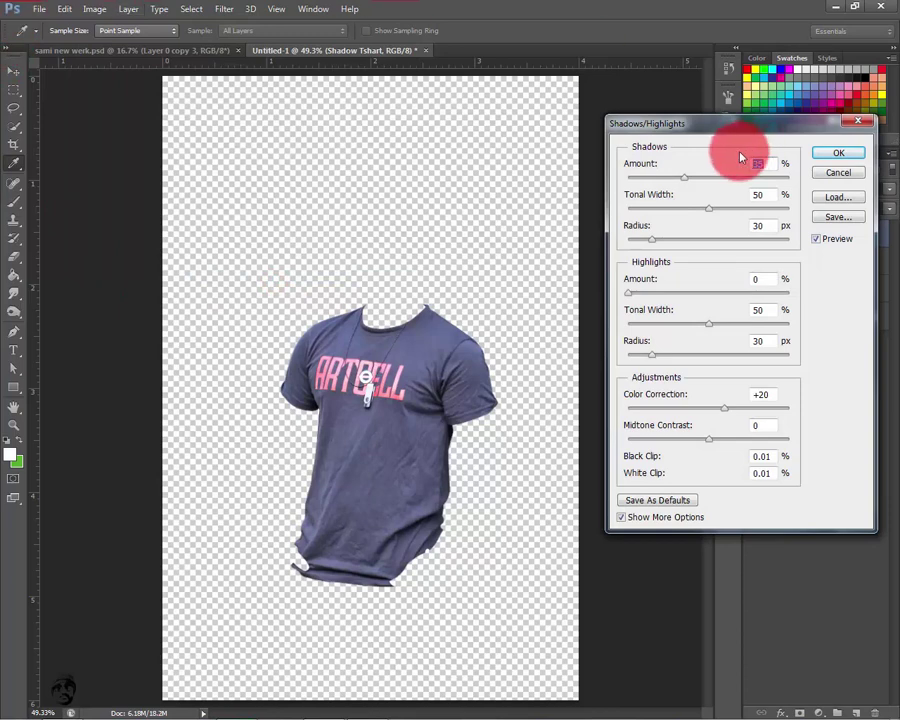
pyautogui.moveTo(680, 180)
pyautogui.mouseDown()
pyautogui.moveTo(643, 178)
pyautogui.moveTo(719, 184)
pyautogui.moveTo(752, 208)
pyautogui.moveTo(798, 208)
pyautogui.mouseUp()
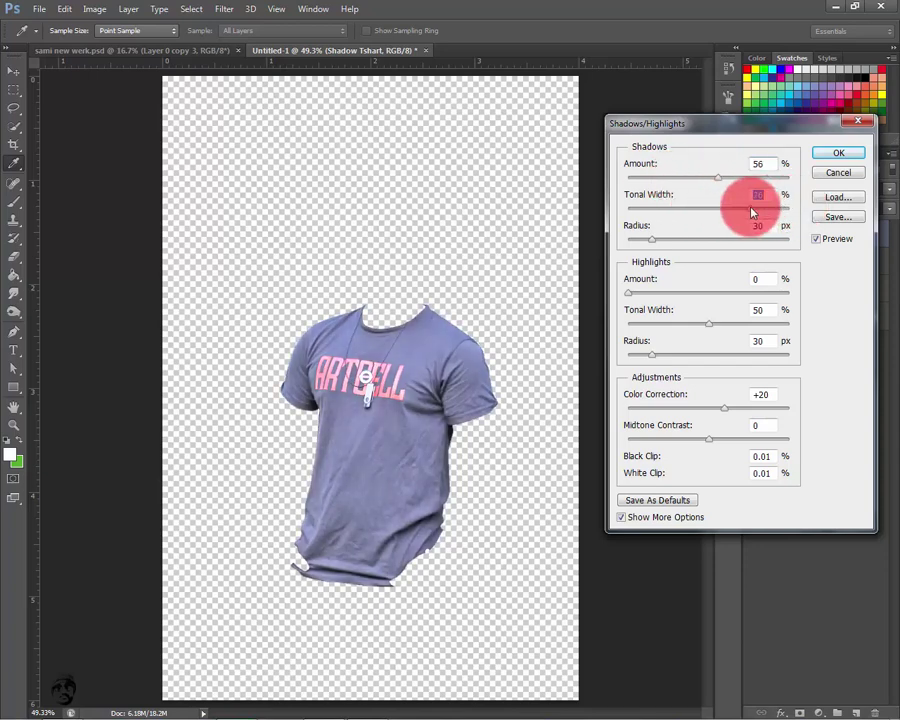
pyautogui.moveTo(652, 240)
pyautogui.mouseDown()
pyautogui.moveTo(719, 245)
pyautogui.moveTo(639, 242)
pyautogui.mouseUp()
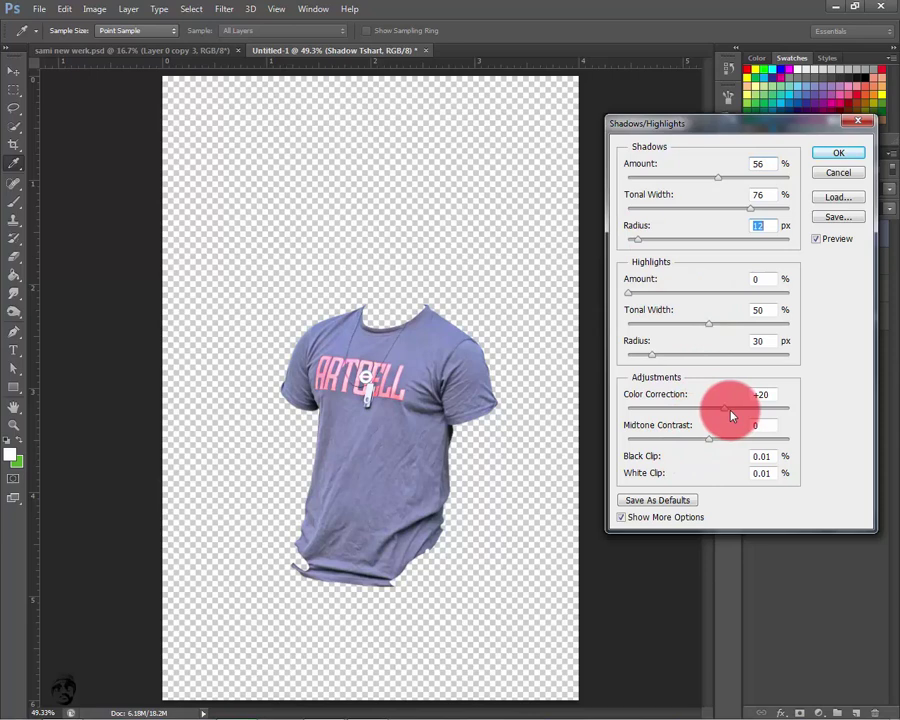
pyautogui.moveTo(732, 415)
pyautogui.mouseDown()
pyautogui.moveTo(766, 414)
pyautogui.moveTo(626, 416)
pyautogui.moveTo(648, 416)
pyautogui.mouseUp()
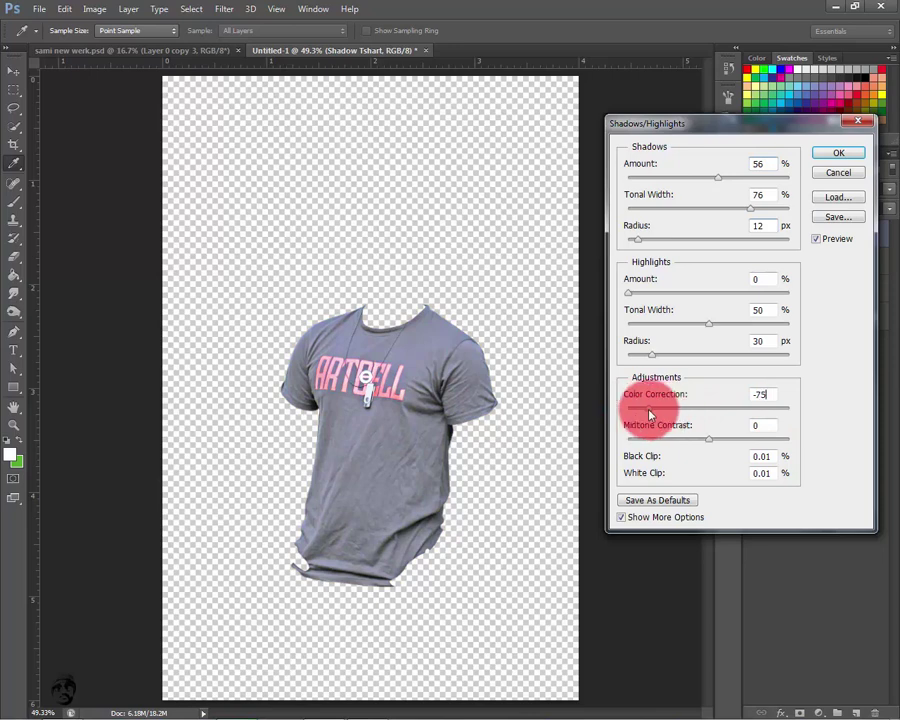
pyautogui.click(746, 439)
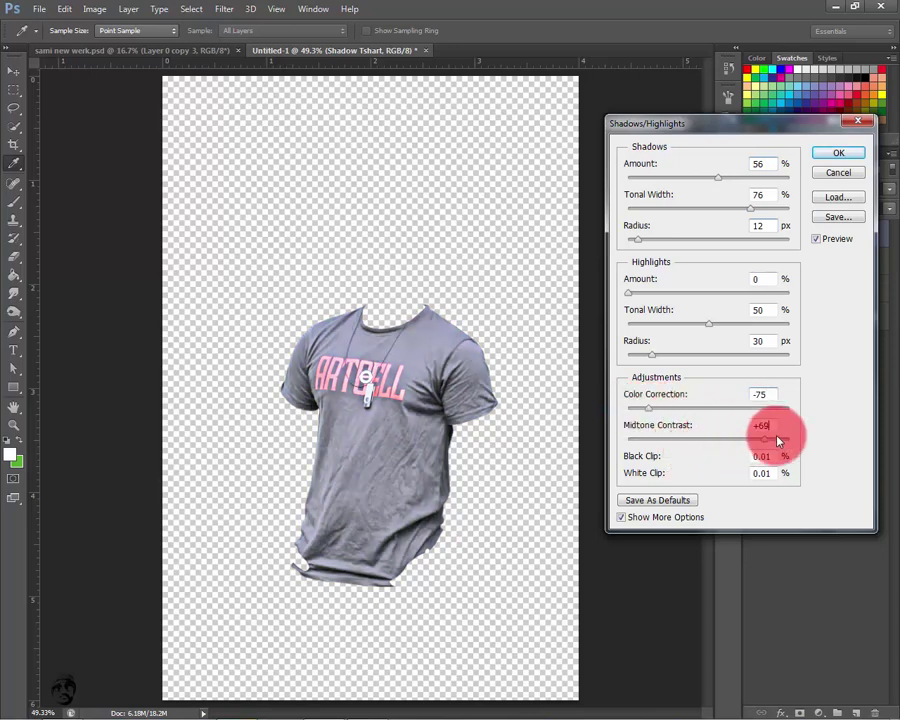
pyautogui.moveTo(745, 440)
pyautogui.mouseDown()
pyautogui.moveTo(737, 442)
pyautogui.moveTo(745, 447)
pyautogui.mouseUp()
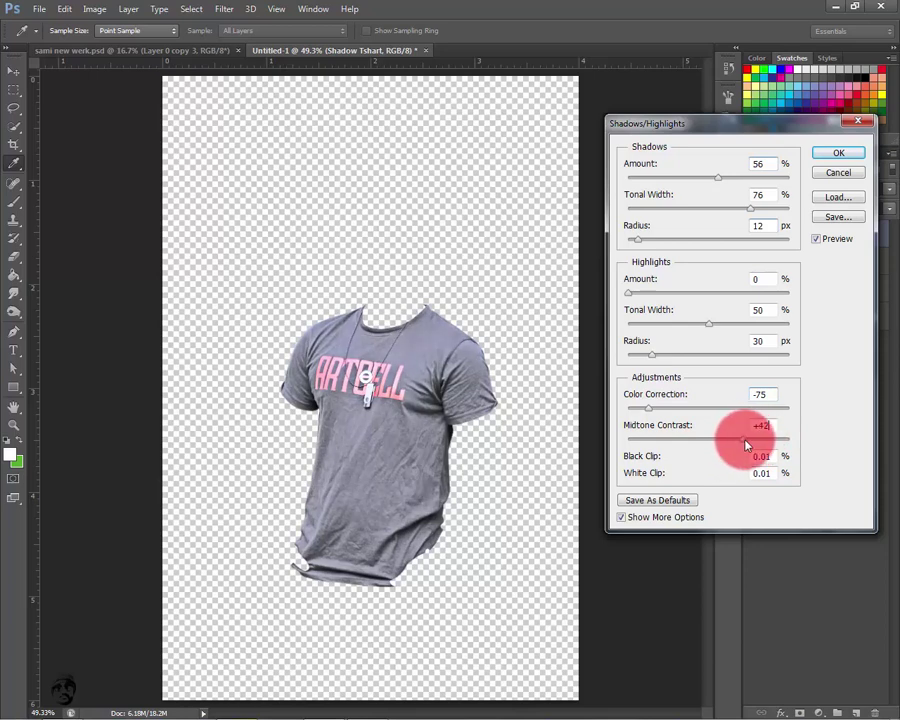
pyautogui.click(838, 152)
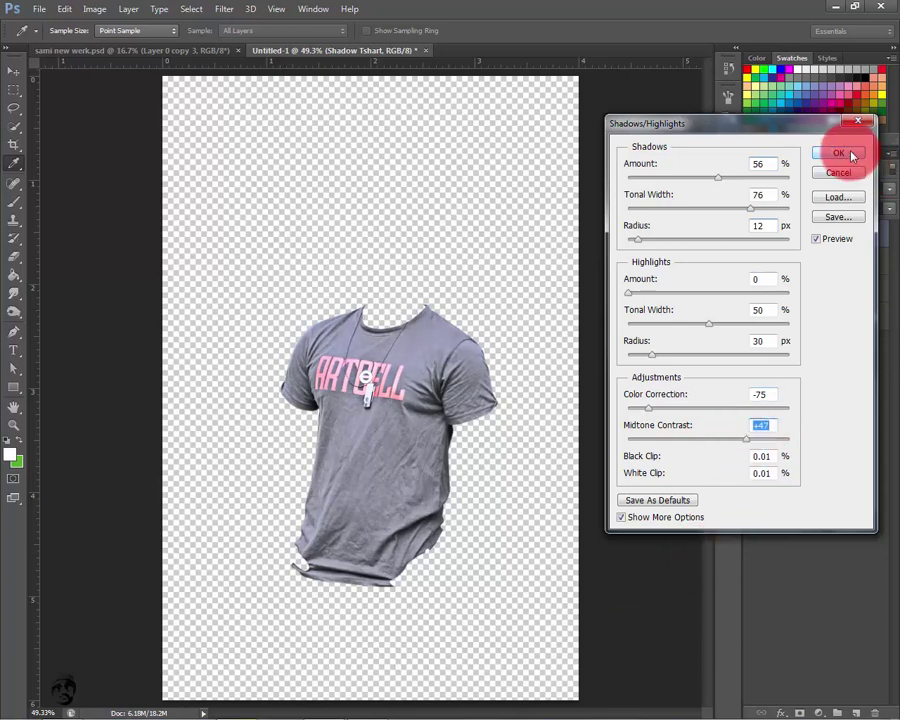
pyautogui.press('b')
pyautogui.moveTo(435, 505); pyautogui.dragTo(439, 503)
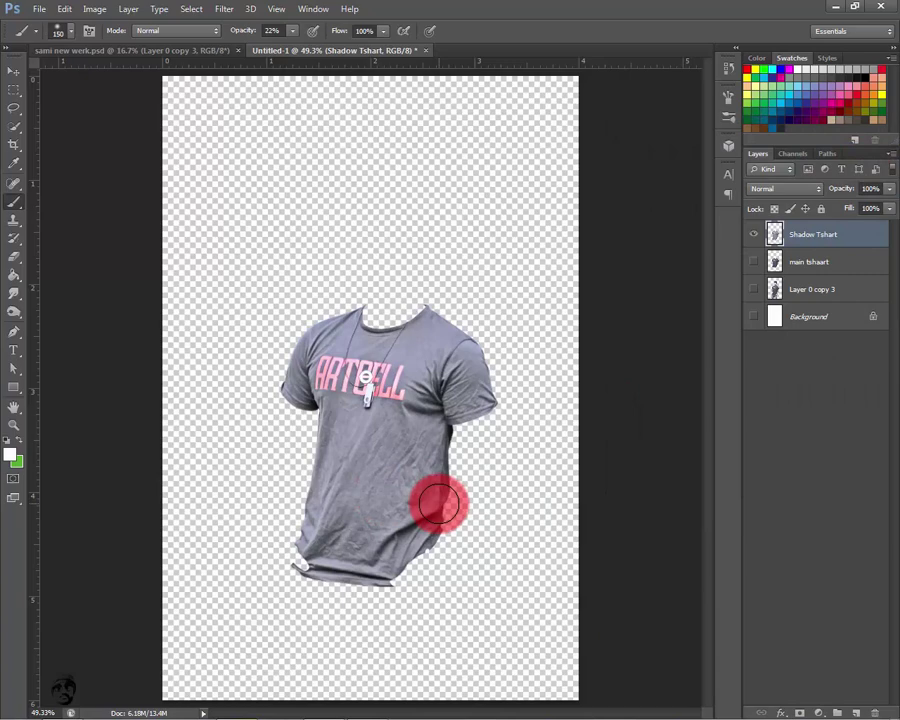
# Load the Shadow Tshart layer's shirt outline as a selection
pyautogui.hotkey('ctrl', '+')
pyautogui.hotkey('ctrl', '+')
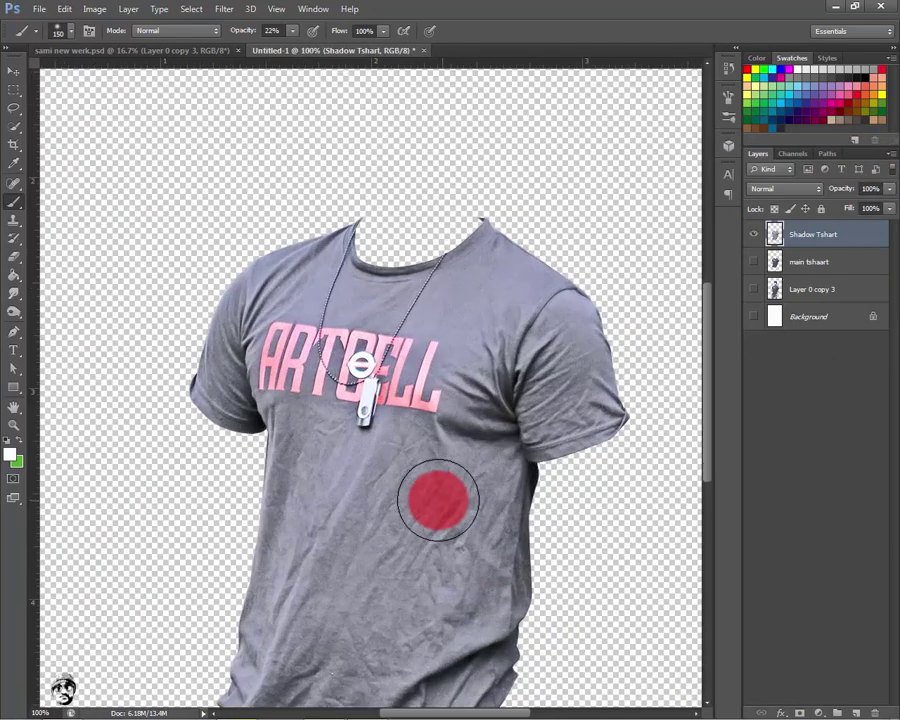
pyautogui.moveTo(436, 490); pyautogui.dragTo(395, 383)
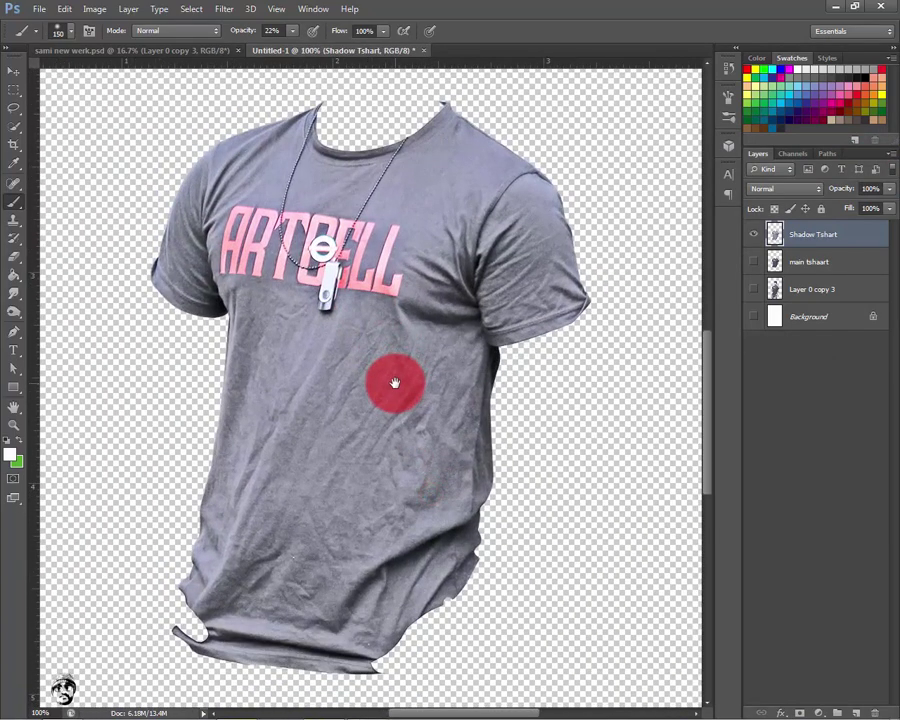
pyautogui.click(781, 240)
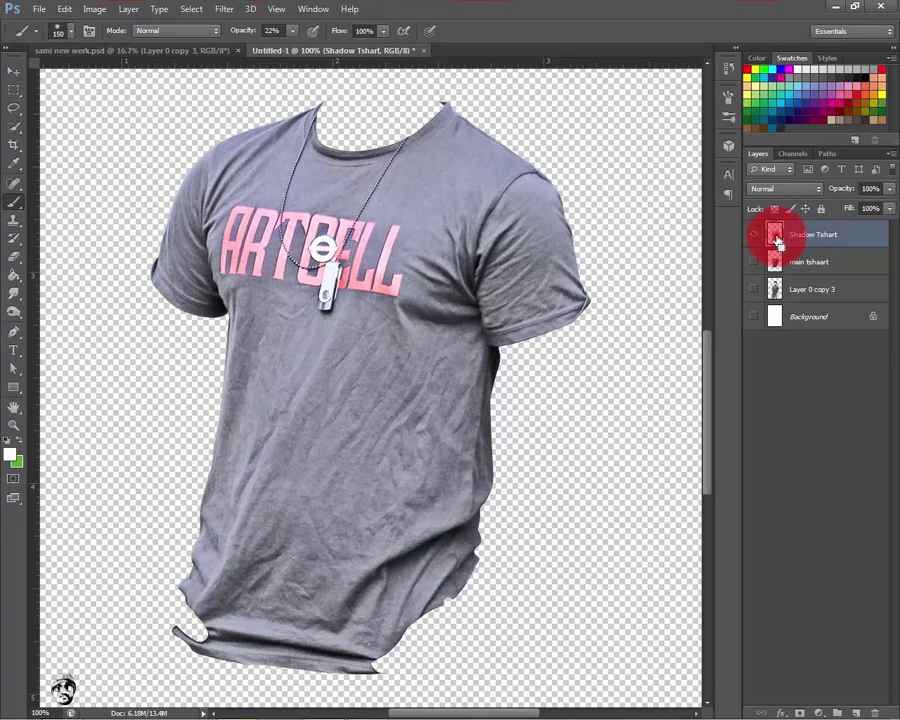
pyautogui.keyDown('ctrl'); pyautogui.click(778, 240); pyautogui.keyUp('ctrl')
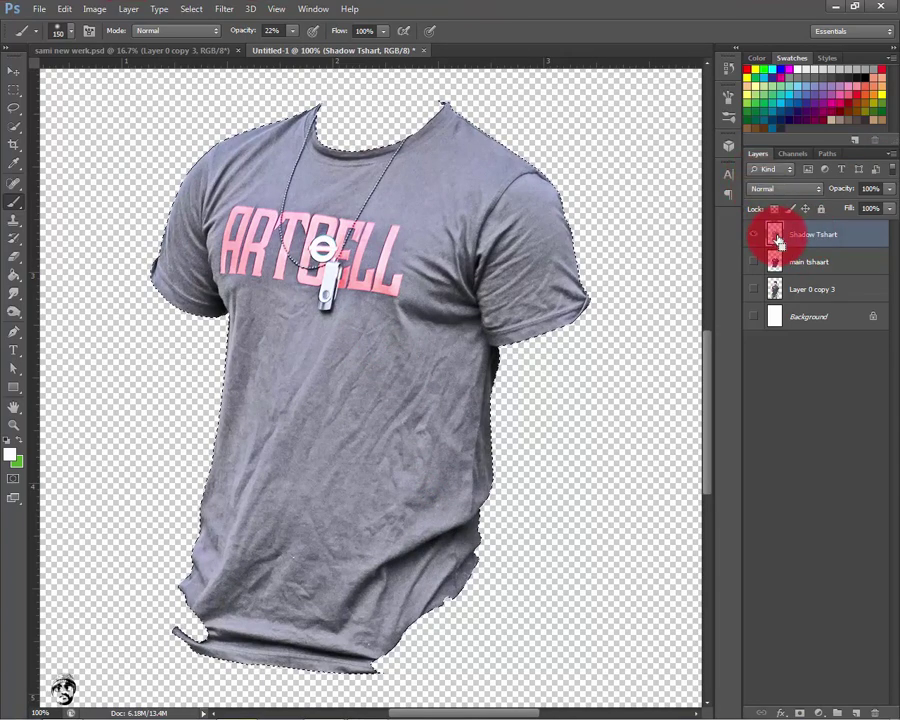
# Add a white Solid Color fill layer over the shirt in Multiply mode
pyautogui.click(826, 713)
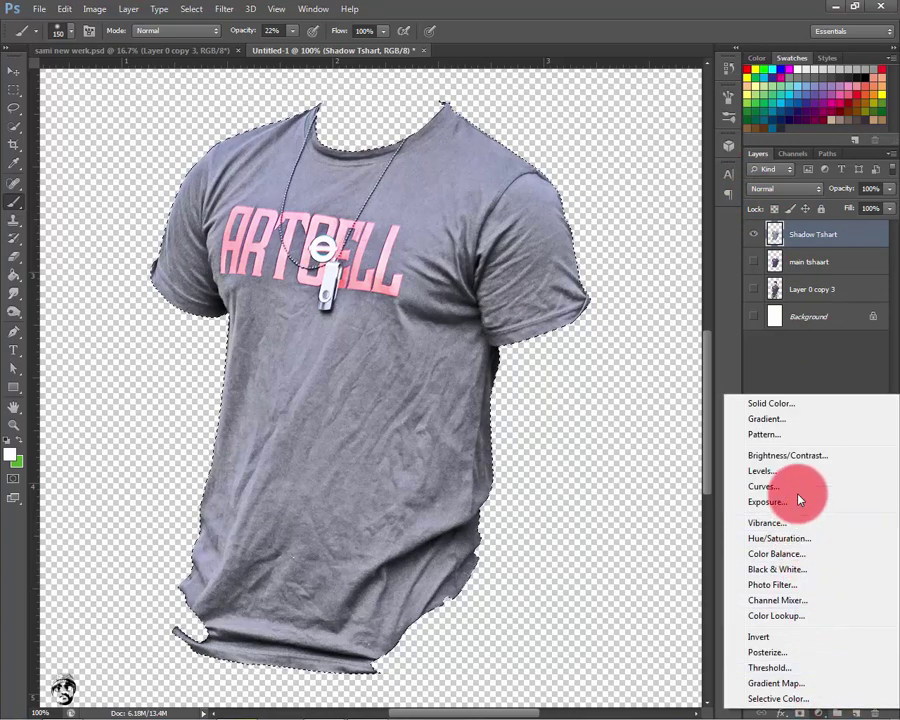
pyautogui.click(790, 406)
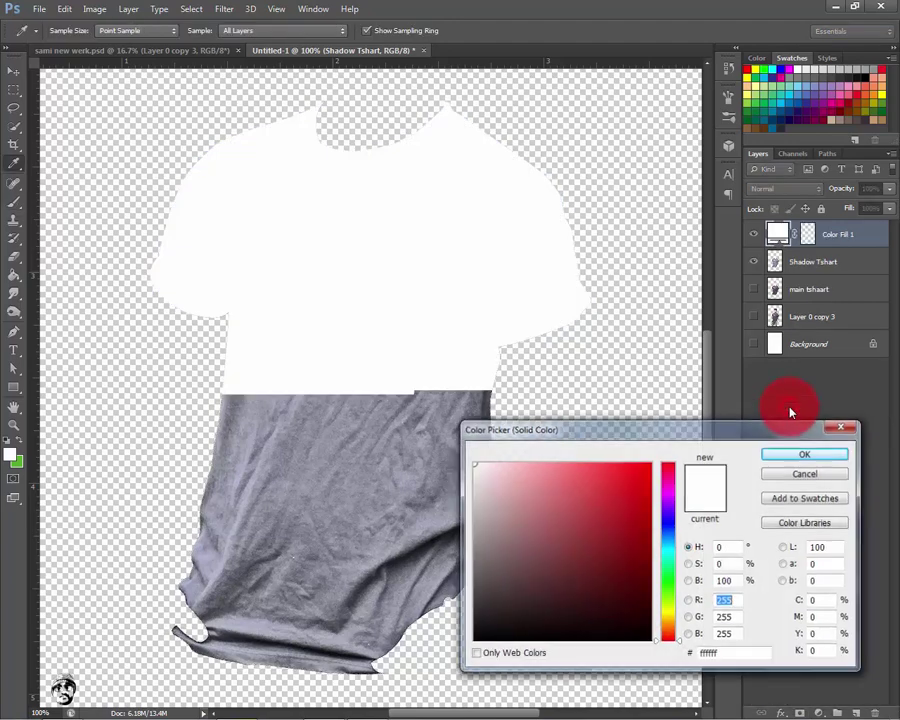
pyautogui.click(802, 452)
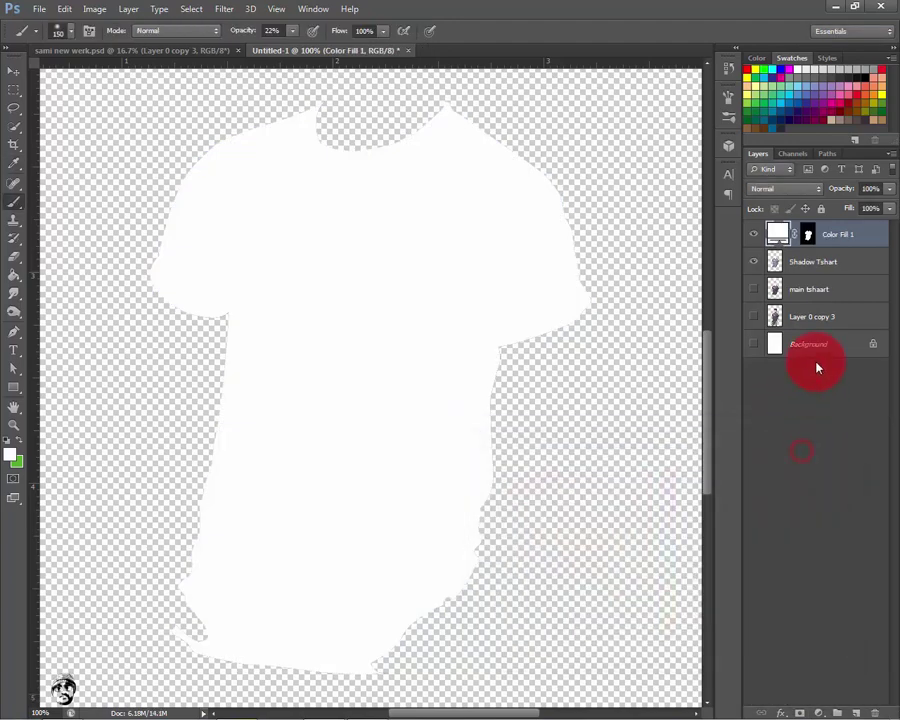
pyautogui.click(807, 188)
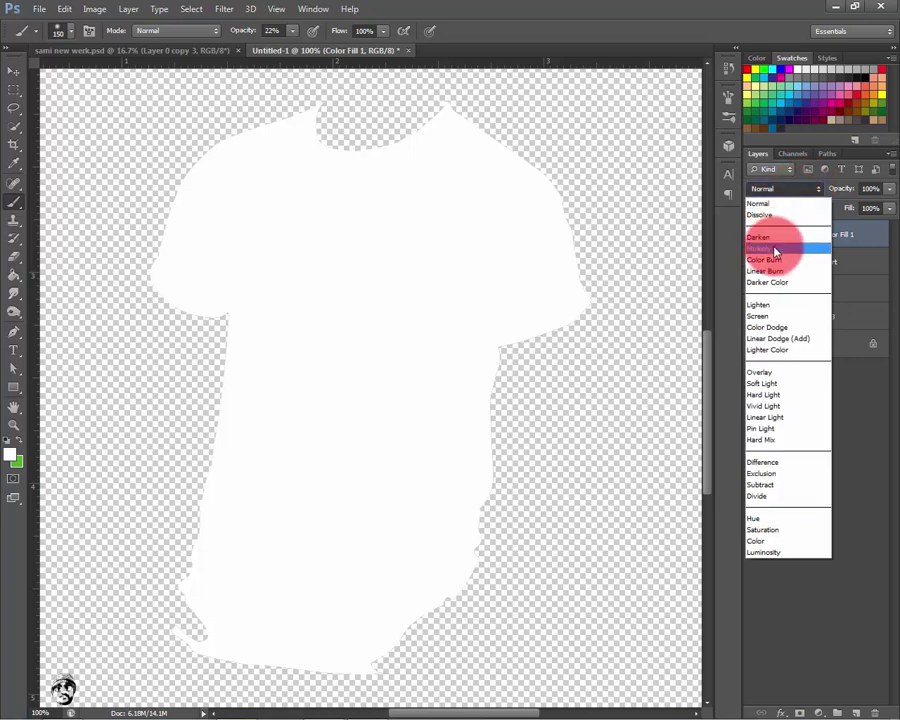
pyautogui.click(776, 250)
pyautogui.click(785, 189)
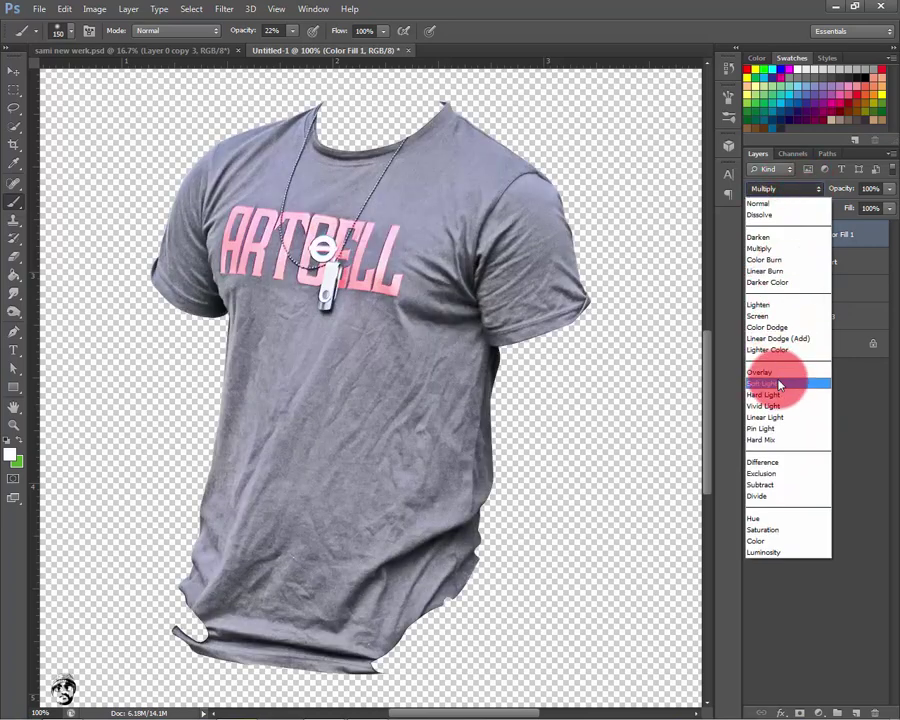
# Switch the white fill to Soft Light, duplicate it, and clip the fills to Shadow Tshart
pyautogui.click(779, 384)
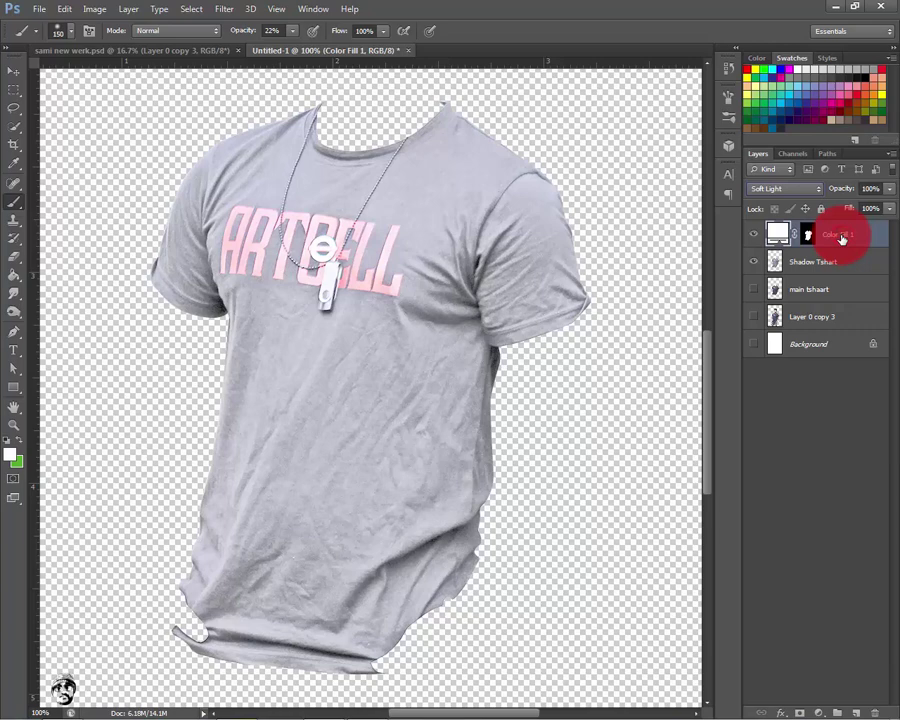
pyautogui.hotkey('ctrl', 'j')
pyautogui.hotkey('ctrl', 'j')
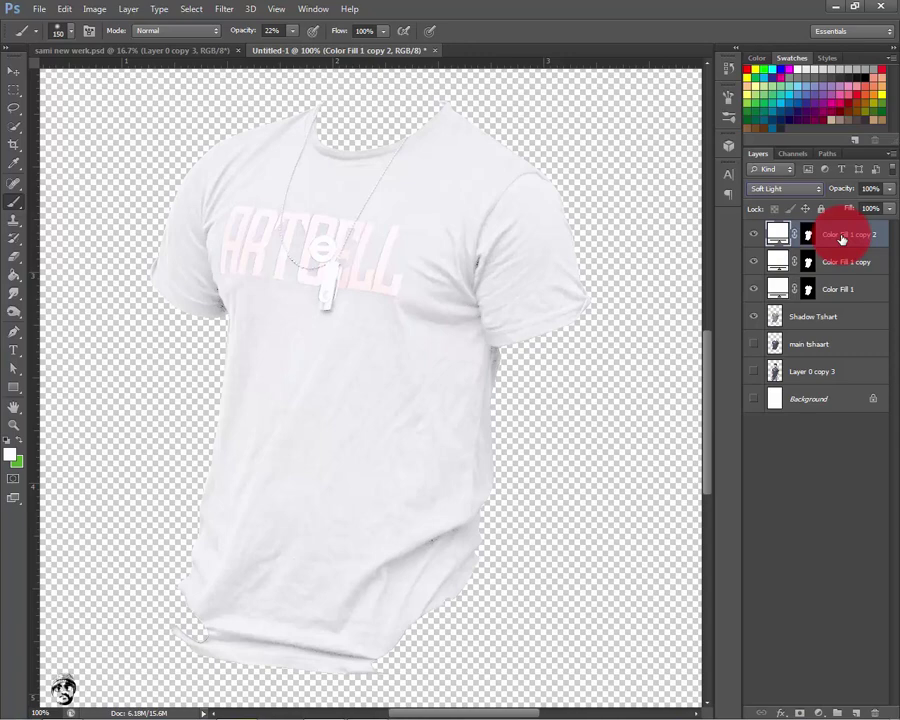
pyautogui.hotkey('ctrl', '0')
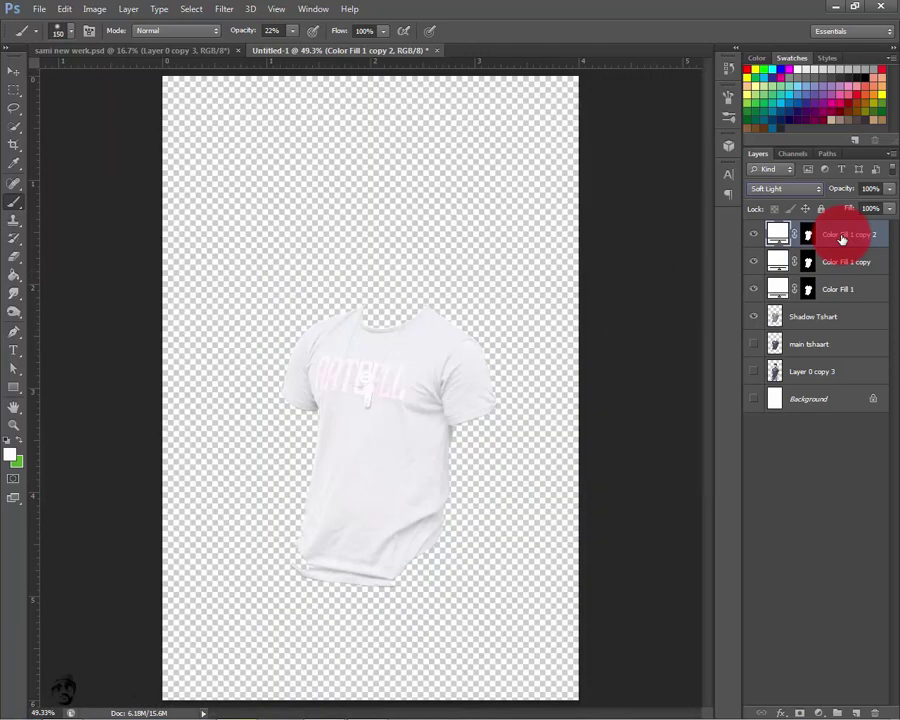
pyautogui.hotkey('ctrl', '1')
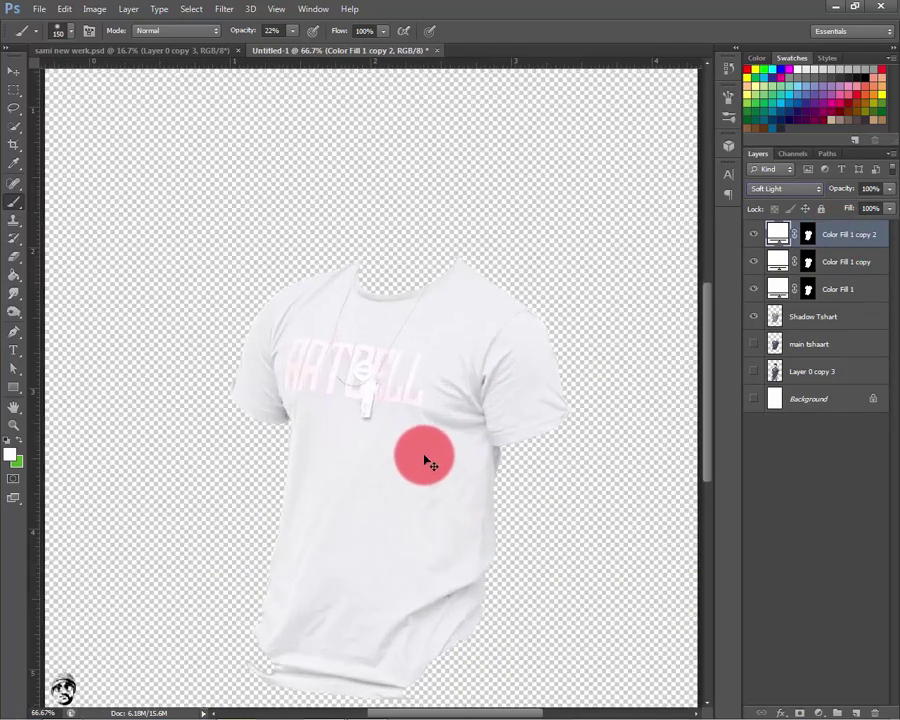
pyautogui.moveTo(432, 471)
pyautogui.mouseDown()
pyautogui.moveTo(412, 348)
pyautogui.moveTo(403, 363)
pyautogui.mouseUp()
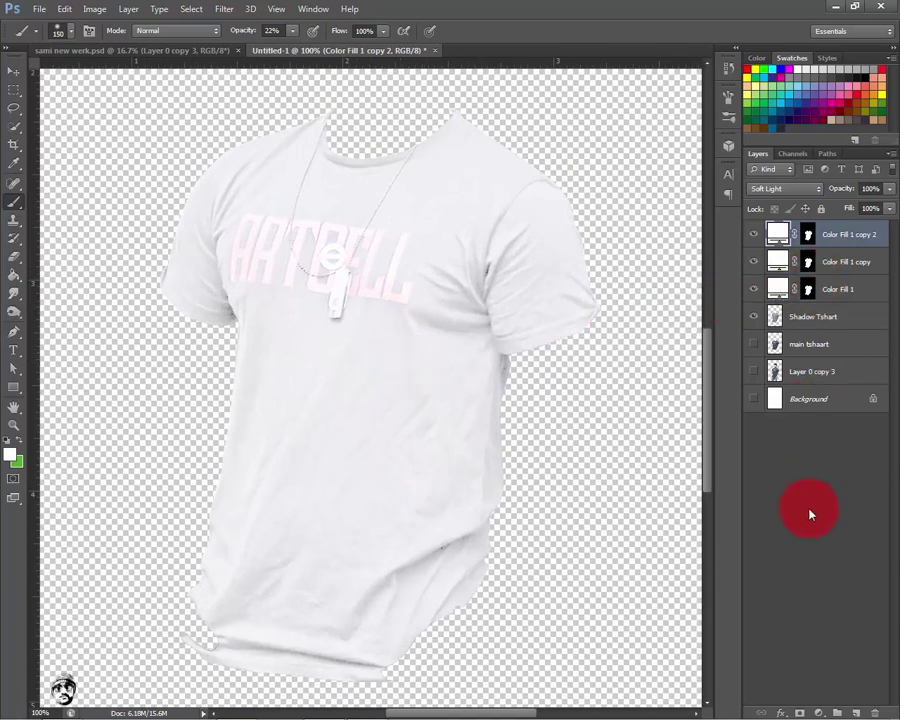
pyautogui.moveTo(784, 292)
pyautogui.mouseDown()
pyautogui.moveTo(777, 309)
pyautogui.moveTo(781, 270)
pyautogui.mouseUp()
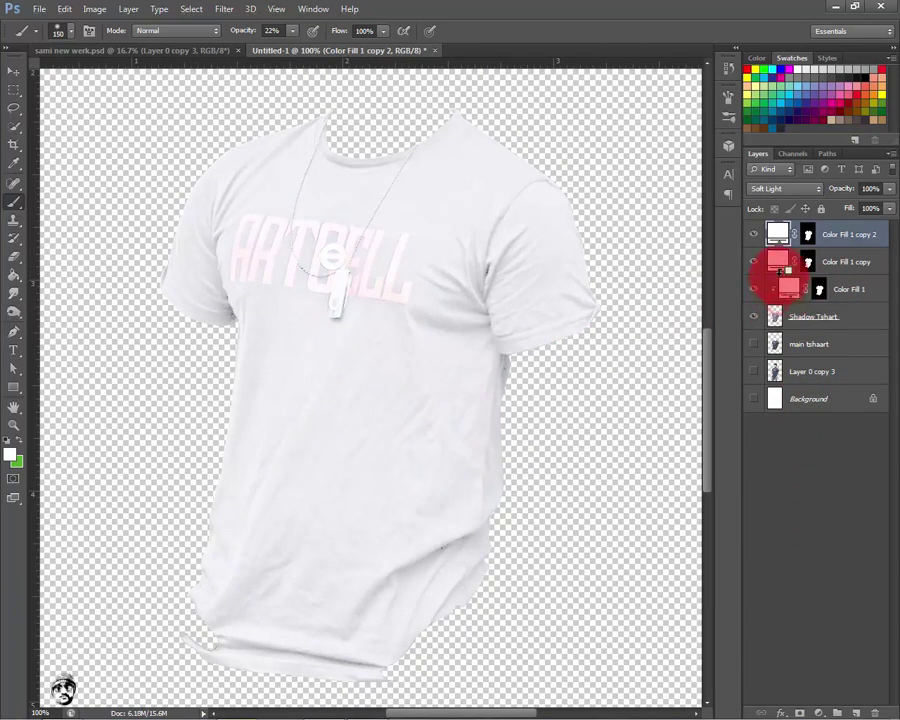
# Clip Color Fill 1 copy 2 onto Shadow Tshart like the other fills
pyautogui.rightClick(826, 236)
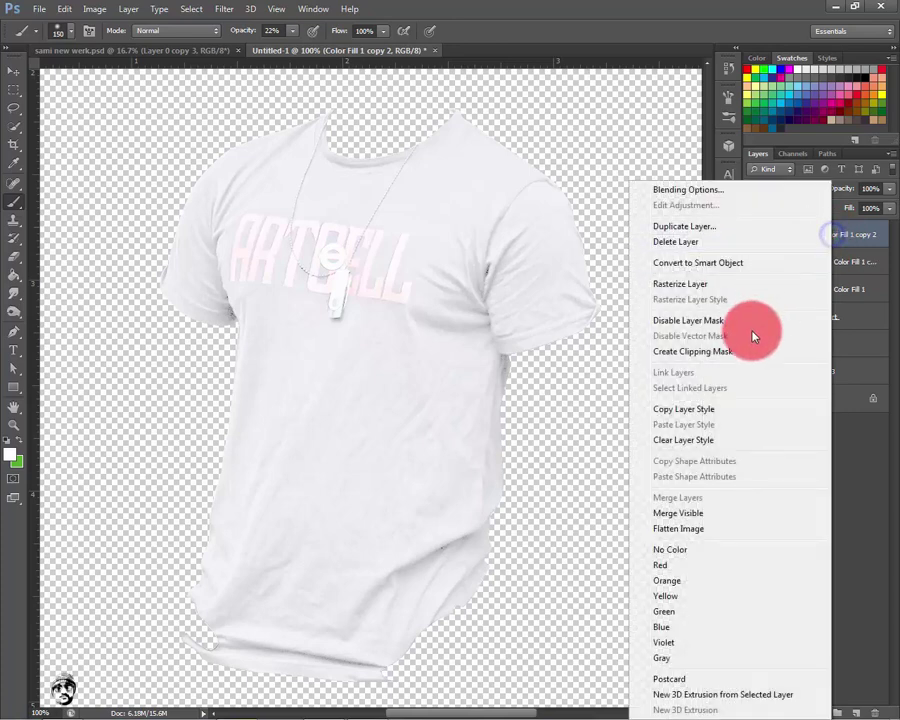
pyautogui.click(702, 351)
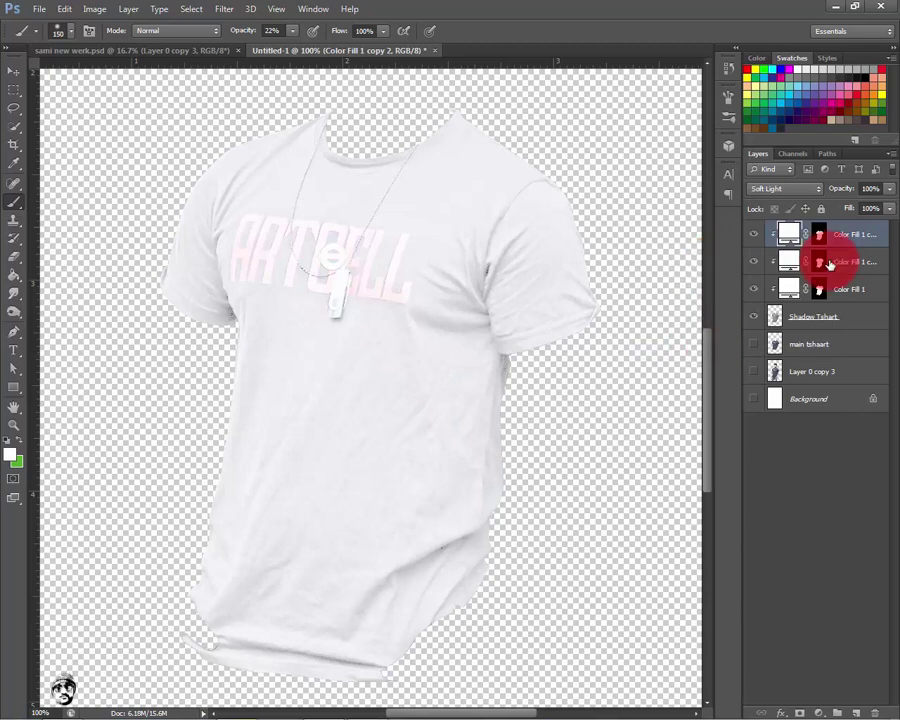
pyautogui.click(818, 713)
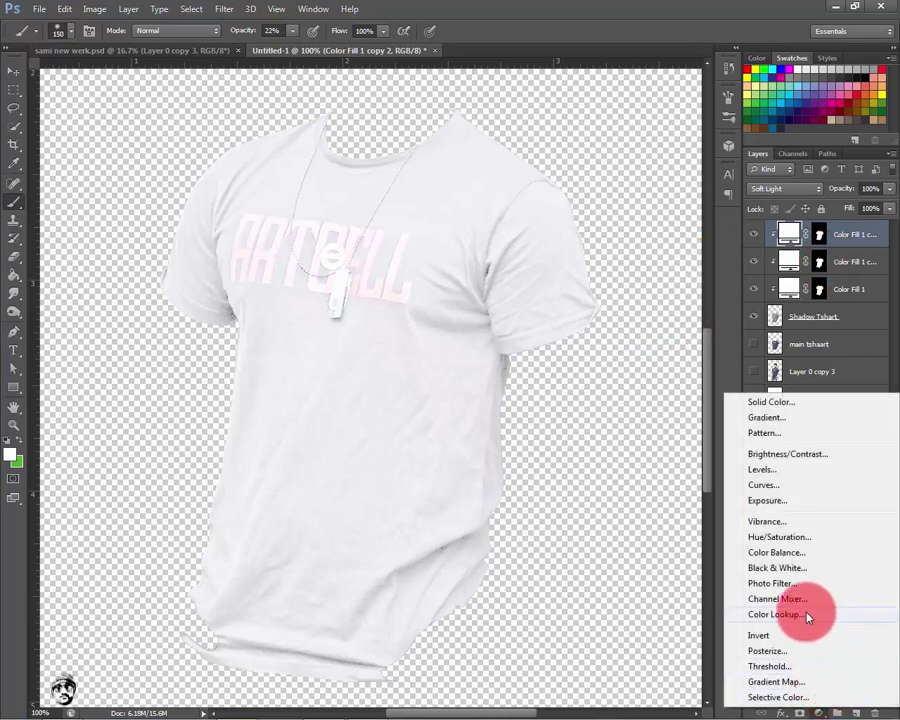
pyautogui.click(712, 6)
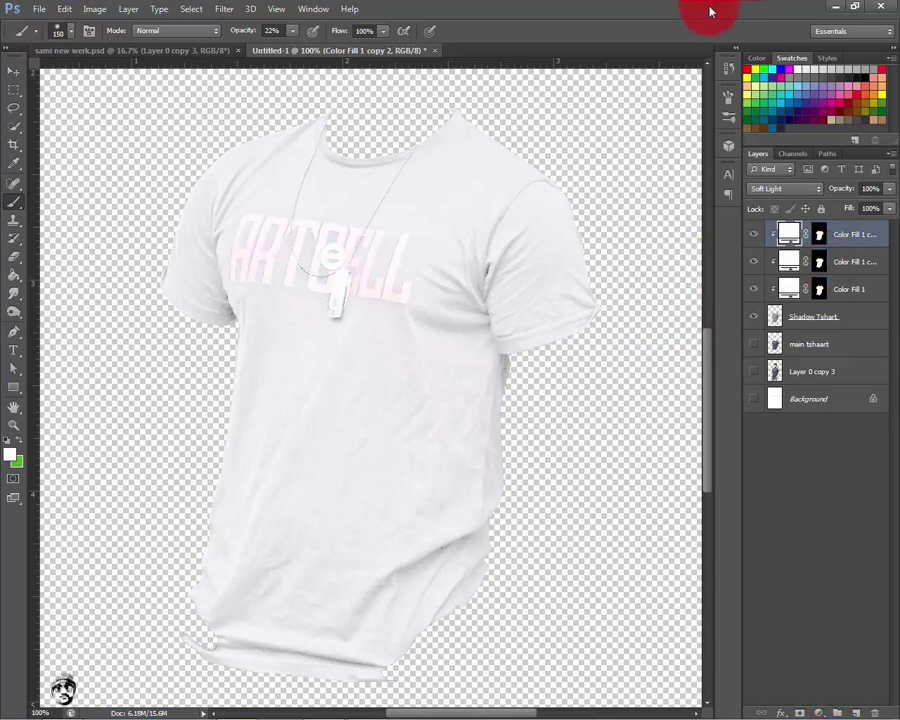
pyautogui.click(836, 697)
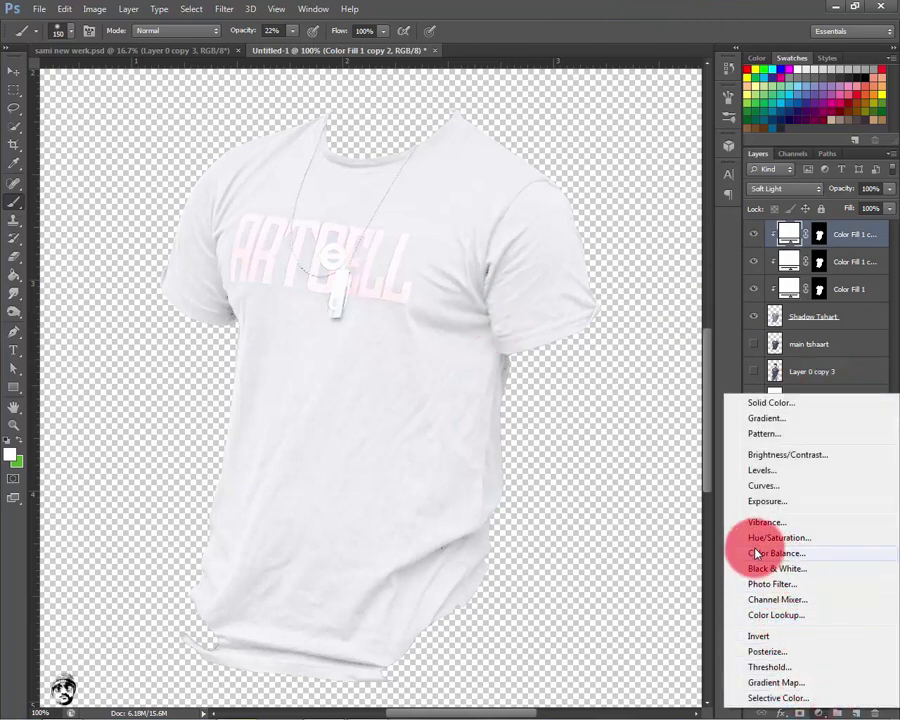
# Add a clipped Black & White adjustment with Cyans 176, Magentas 95 and Blues 25
pyautogui.click(764, 568)
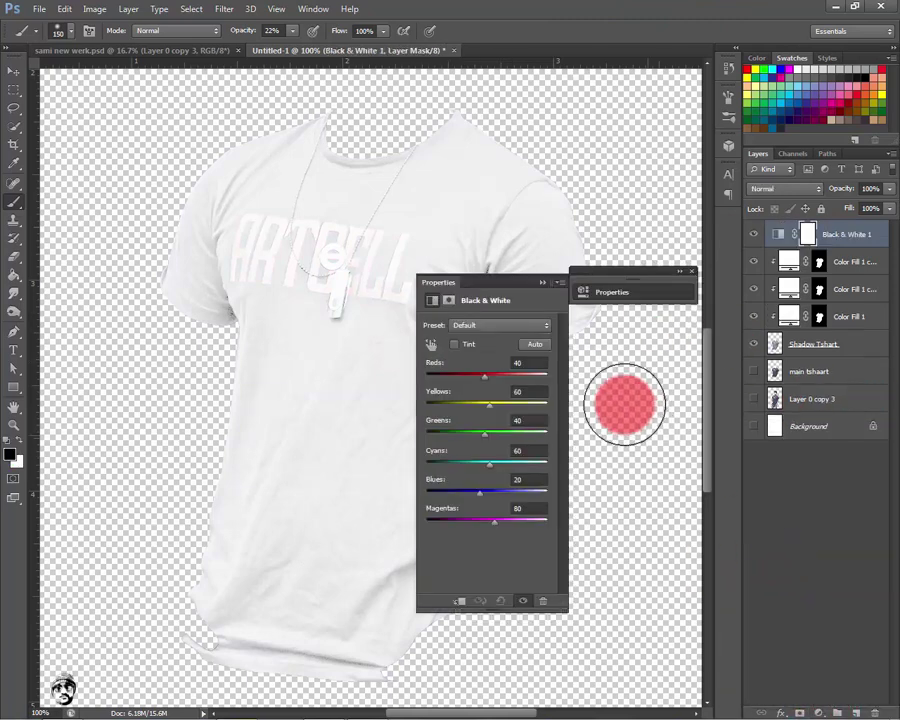
pyautogui.click(459, 601)
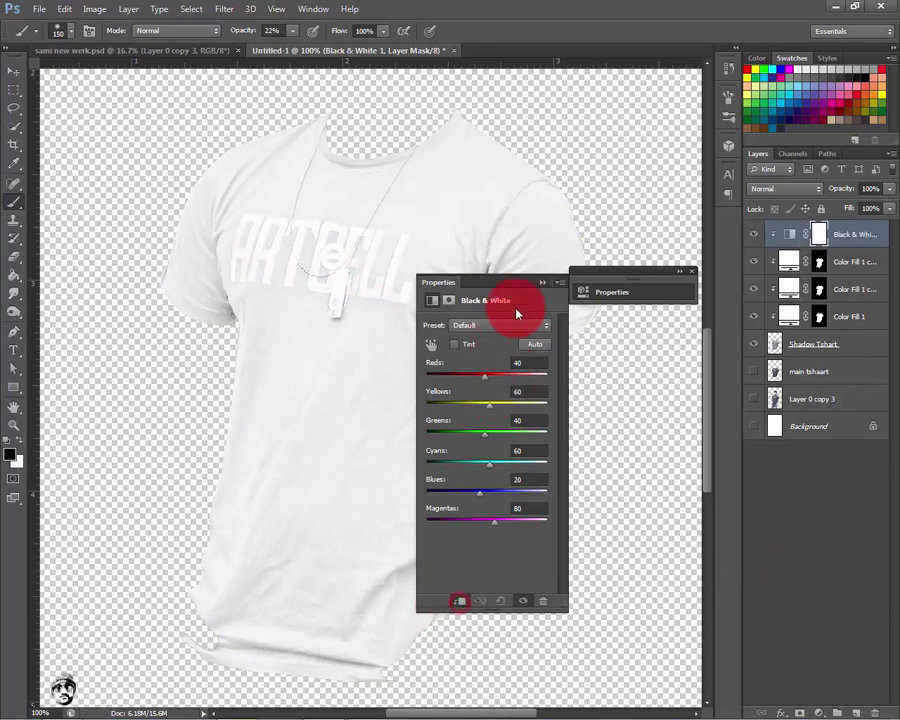
pyautogui.moveTo(527, 287); pyautogui.dragTo(648, 369)
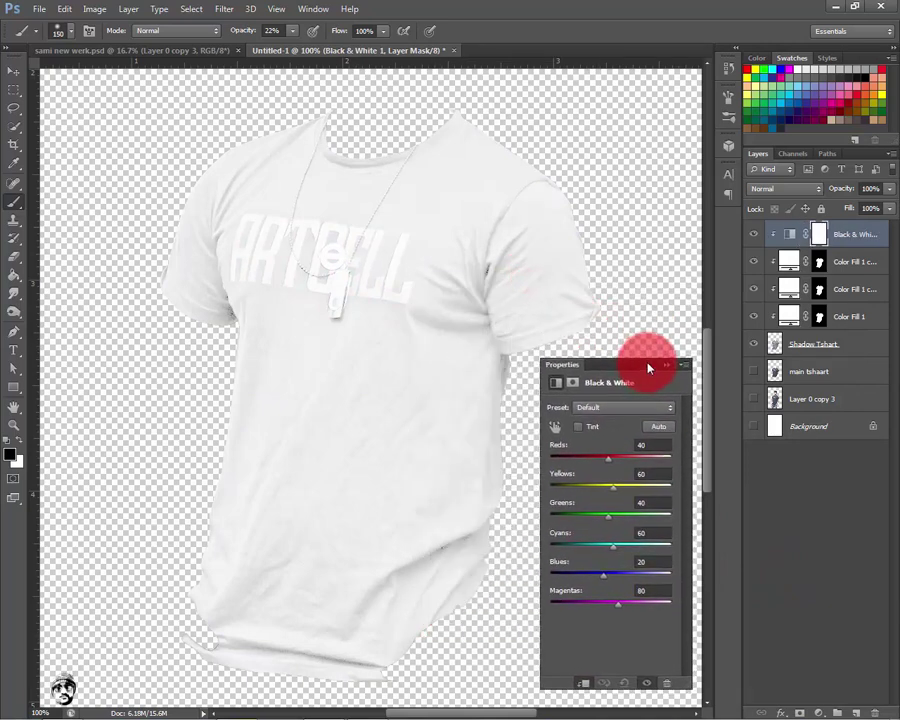
pyautogui.click(617, 564)
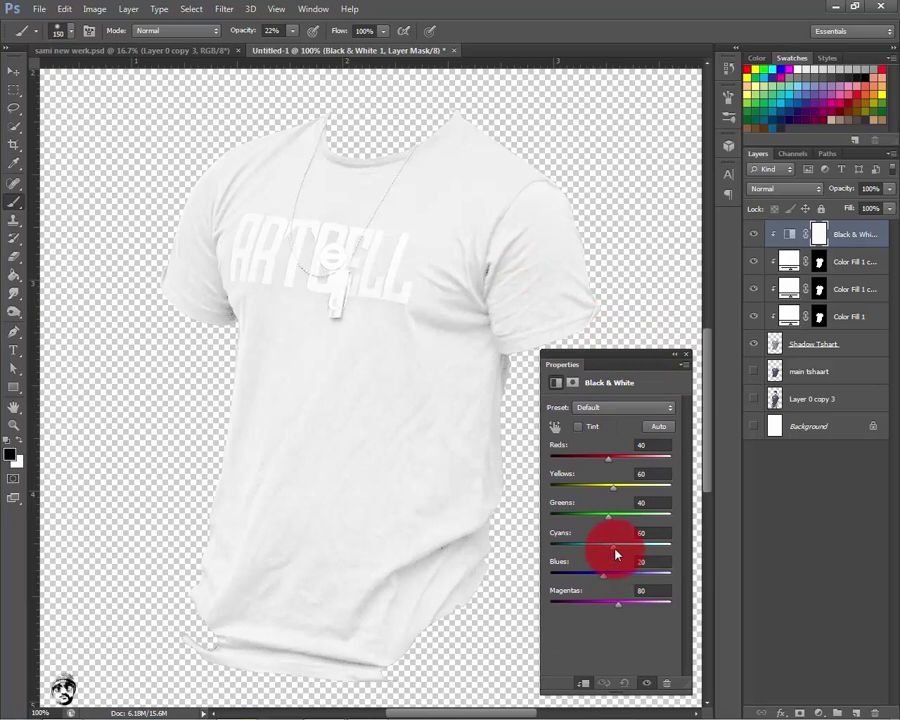
pyautogui.moveTo(640, 553); pyautogui.dragTo(642, 550)
pyautogui.click(620, 602)
pyautogui.moveTo(624, 607)
pyautogui.mouseDown()
pyautogui.moveTo(635, 580)
pyautogui.moveTo(666, 587)
pyautogui.moveTo(637, 585)
pyautogui.mouseUp()
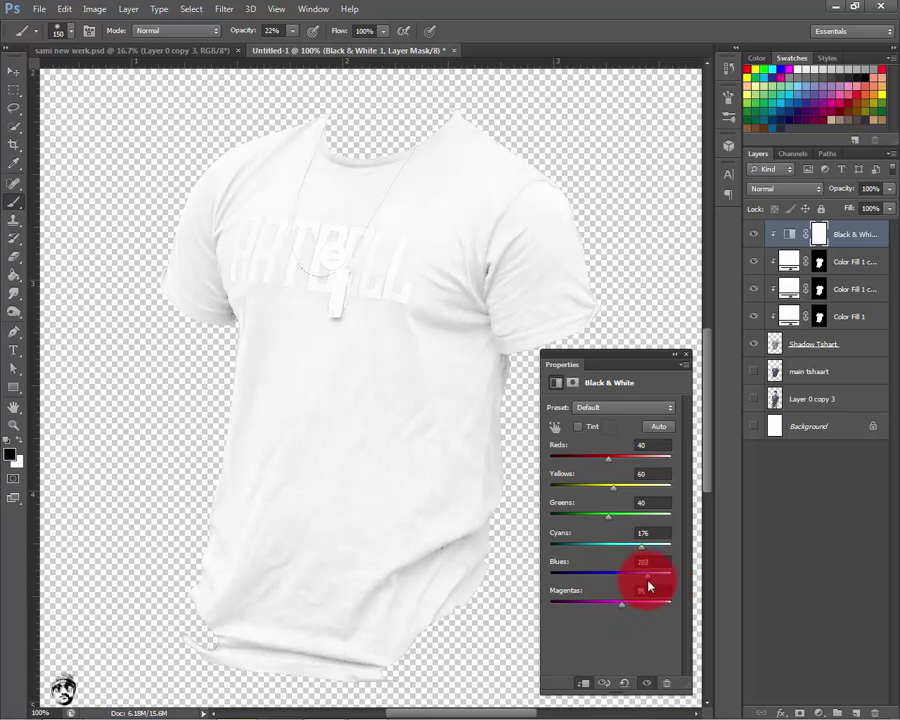
pyautogui.click(676, 357)
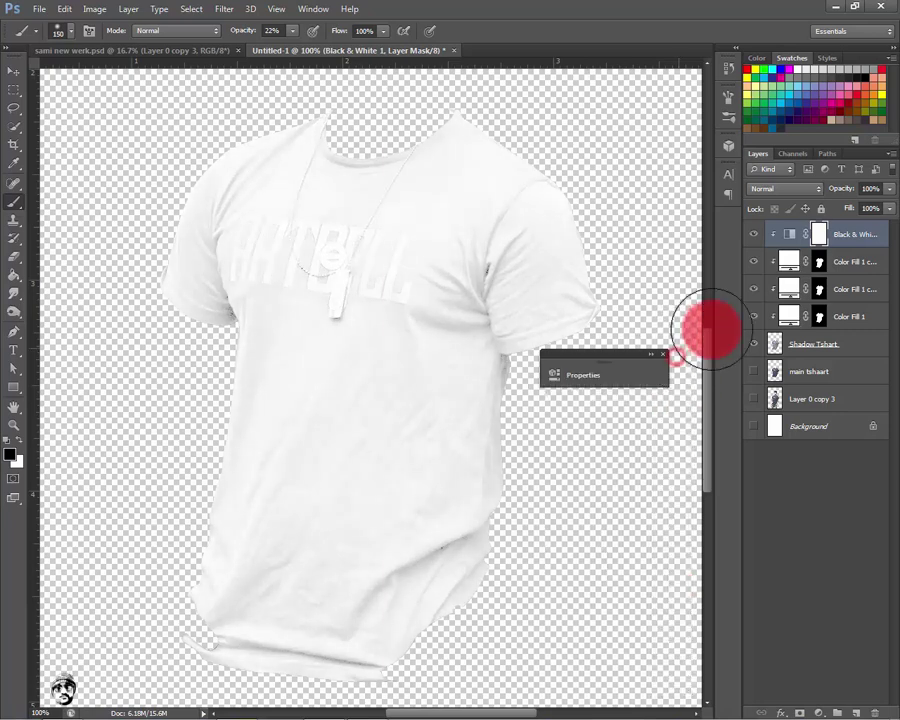
pyautogui.click(755, 235)
# Add a clipped Levels adjustment with input levels 14, 0.71 and 252, toggling it to compare
pyautogui.click(756, 234)
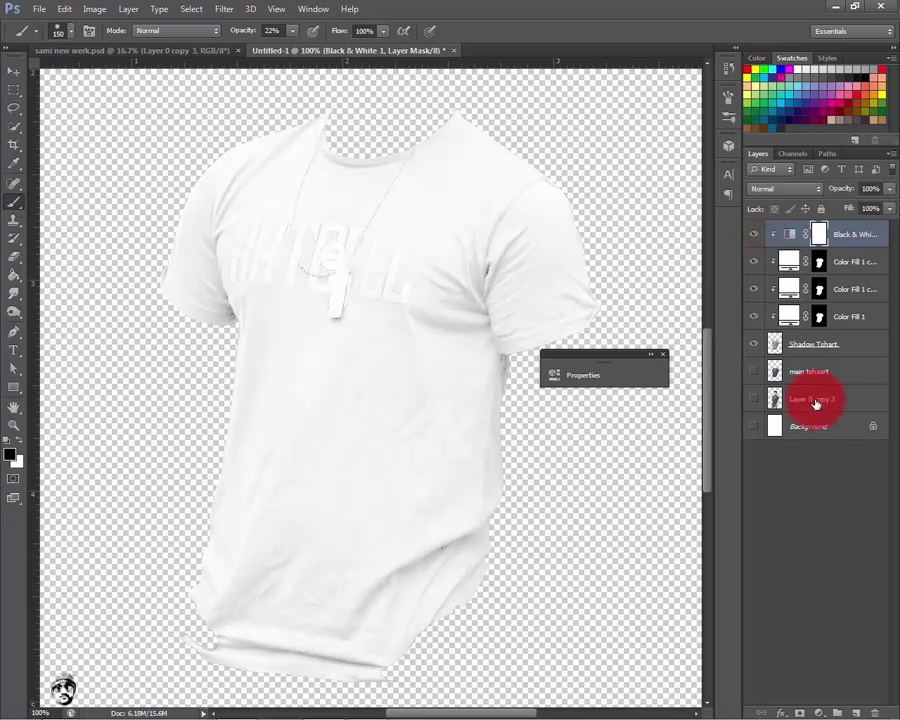
pyautogui.moveTo(825, 713)
pyautogui.mouseDown()
pyautogui.moveTo(763, 441)
pyautogui.moveTo(767, 469)
pyautogui.mouseUp()
pyautogui.click(432, 686)
pyautogui.moveTo(414, 510); pyautogui.dragTo(433, 516)
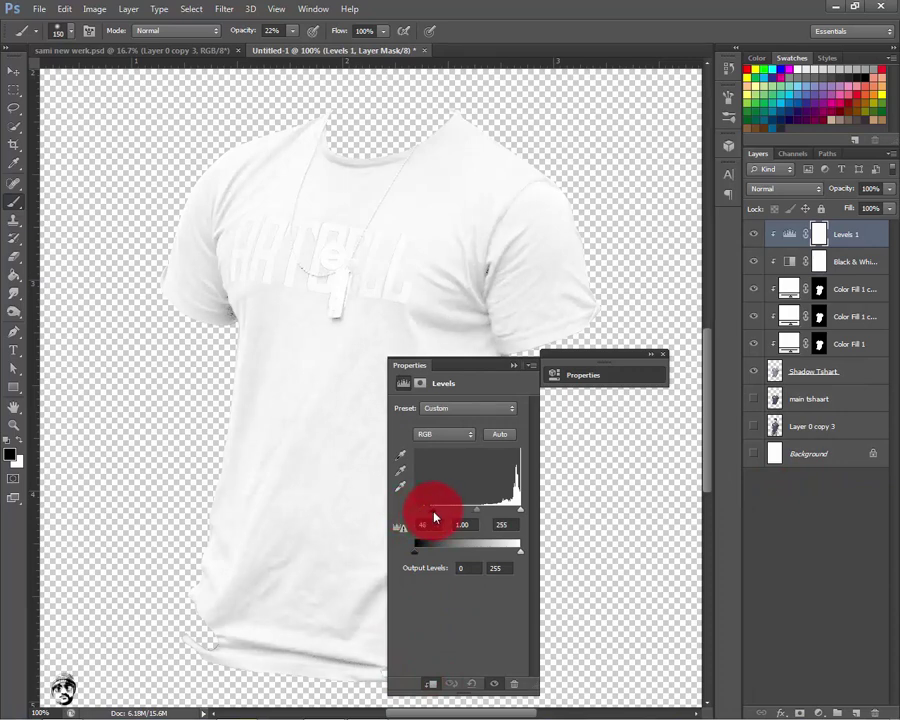
pyautogui.moveTo(434, 516); pyautogui.dragTo(422, 512)
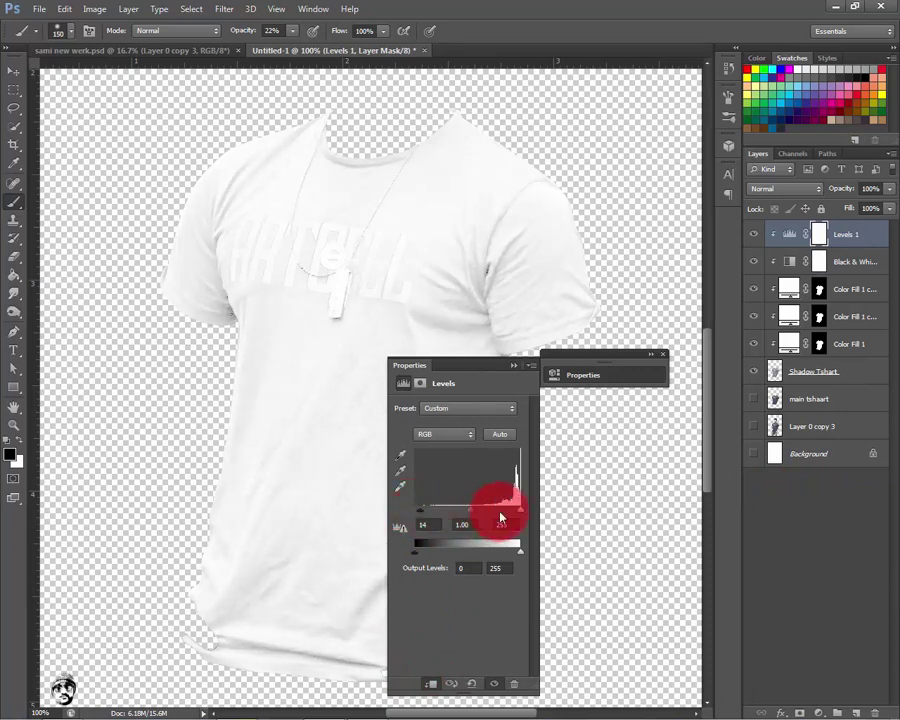
pyautogui.moveTo(500, 516)
pyautogui.mouseDown()
pyautogui.moveTo(482, 512)
pyautogui.moveTo(519, 516)
pyautogui.mouseUp()
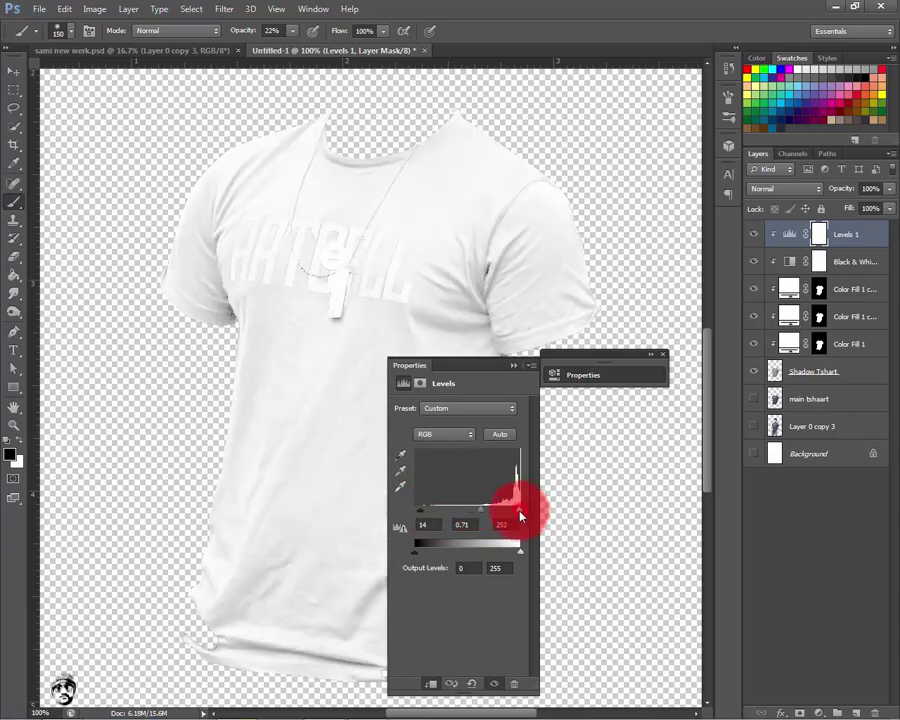
pyautogui.click(513, 365)
pyautogui.click(660, 360)
pyautogui.moveTo(752, 254); pyautogui.dragTo(757, 238)
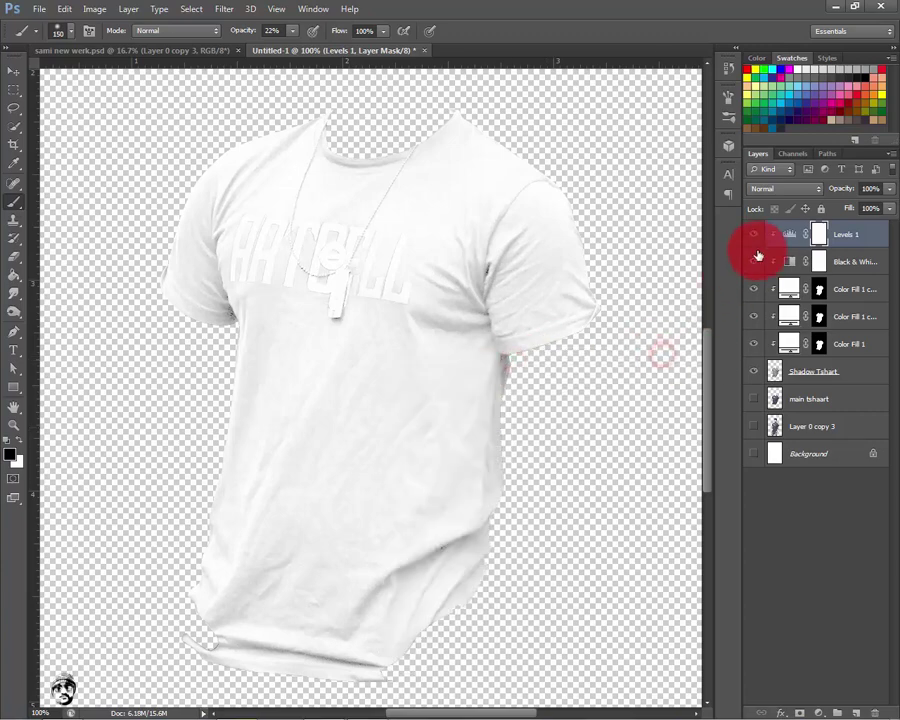
pyautogui.click(755, 236)
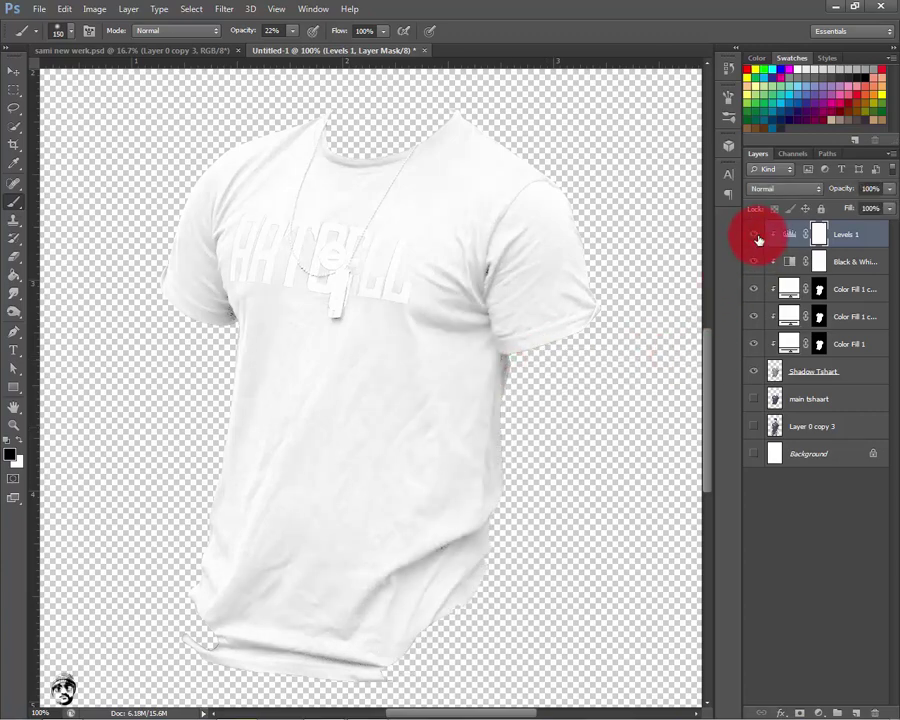
pyautogui.hotkey('ctrl', '0')
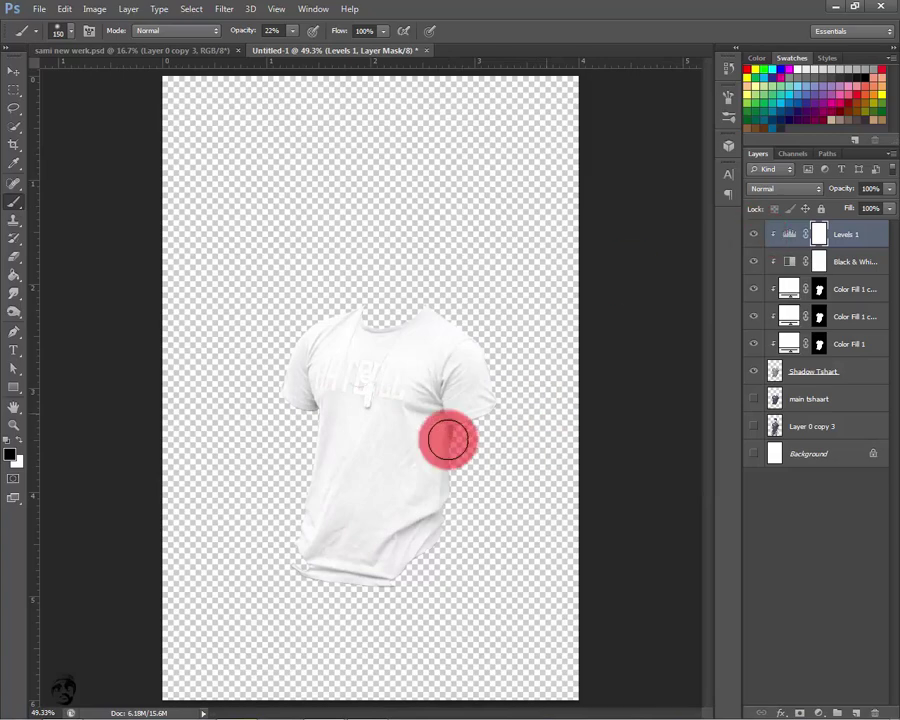
# Show the main tshaart and Layer 0 copy 3 layers to reveal the full man
pyautogui.moveTo(444, 436); pyautogui.dragTo(500, 424)
pyautogui.scroll(3, 500, 424)
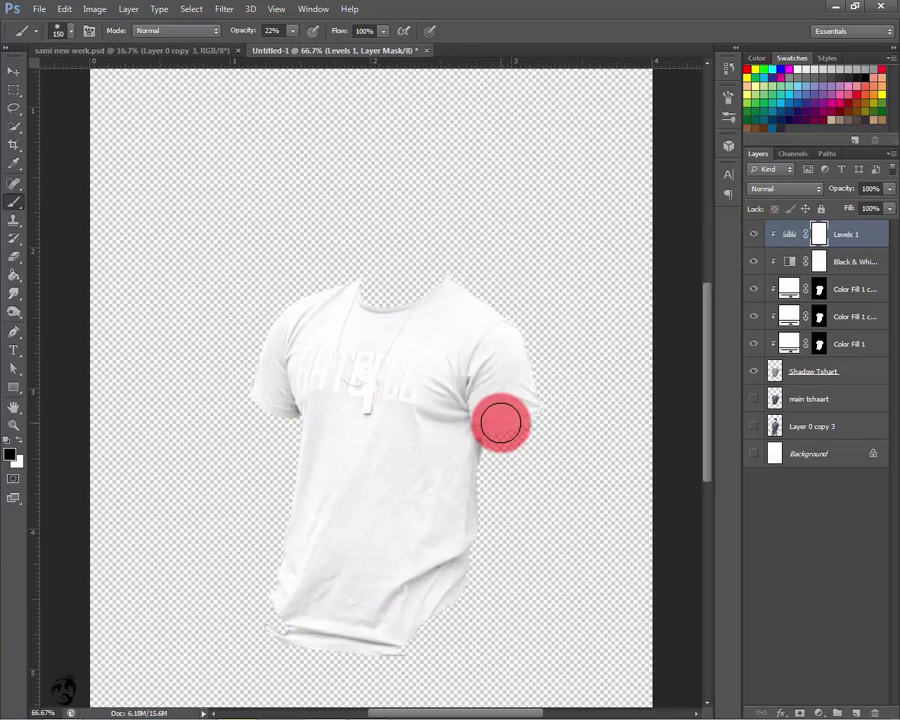
pyautogui.moveTo(457, 497); pyautogui.dragTo(476, 374)
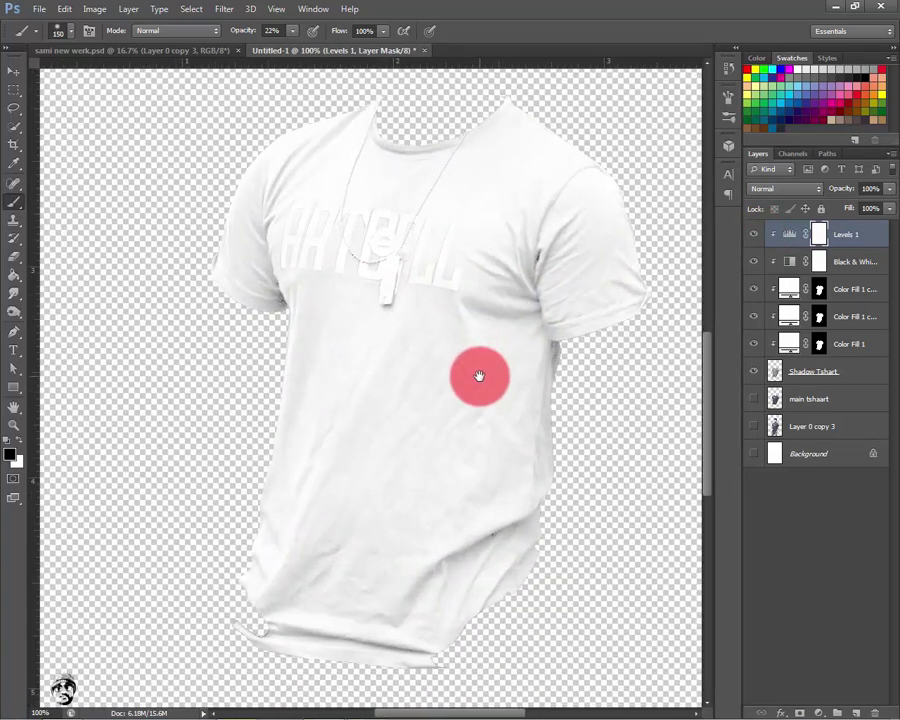
pyautogui.scroll(2, 479, 376)
pyautogui.scroll(-2, 479, 376)
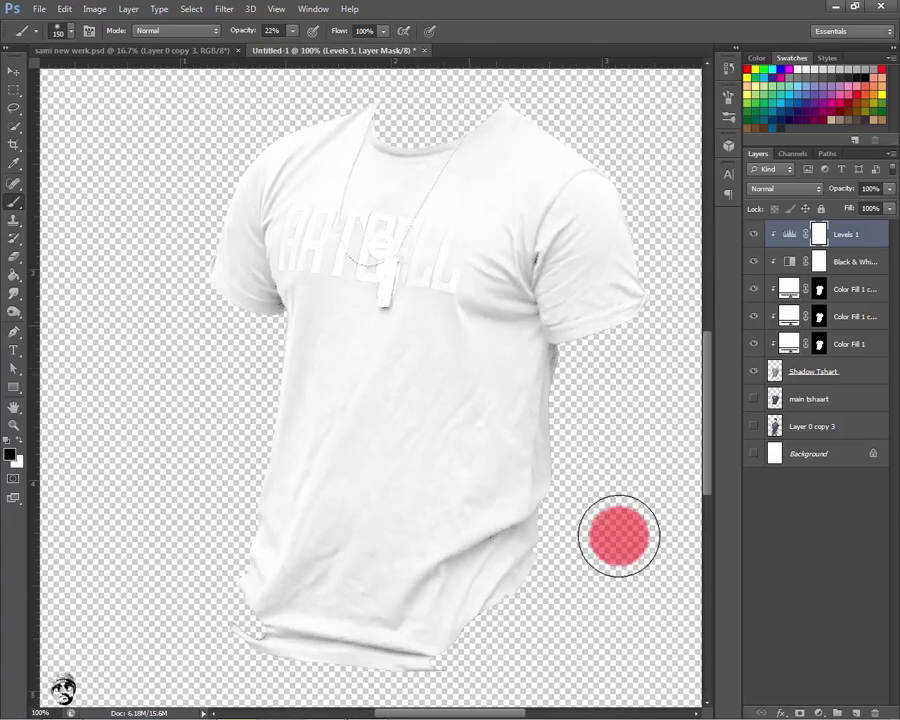
pyautogui.click(755, 399)
pyautogui.click(757, 426)
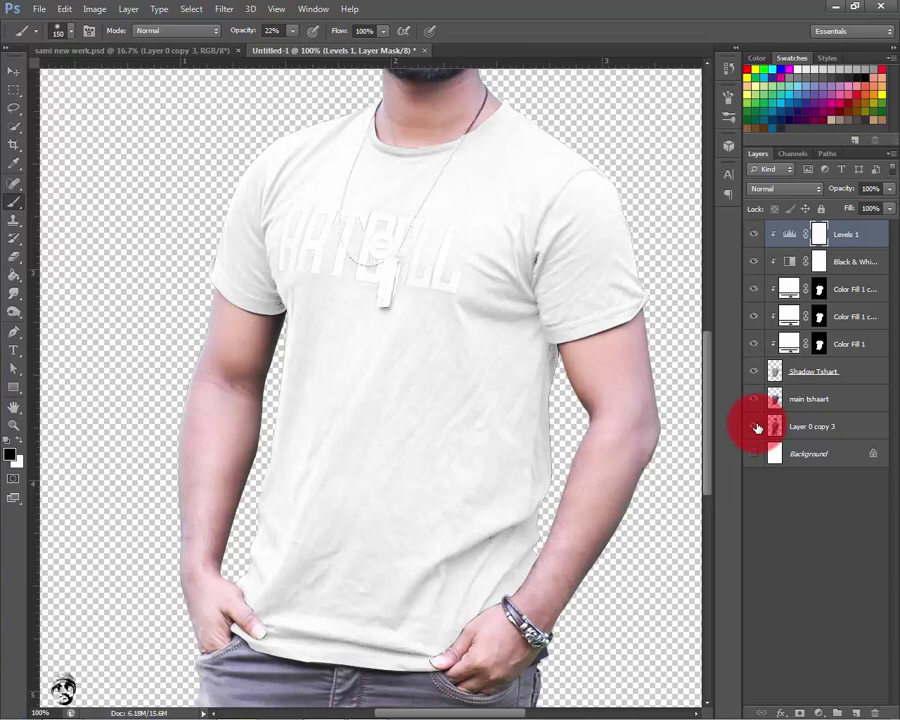
pyautogui.hotkey('ctrl', '0')
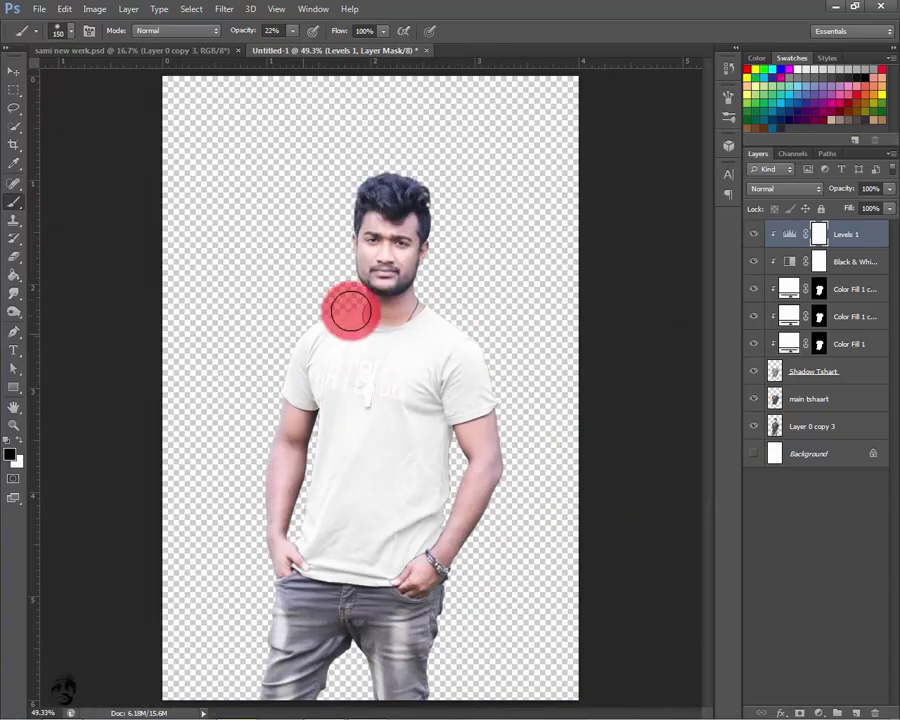
# Group Levels 1 through Shadow Tshart into Group 1 and hide the group
pyautogui.keyDown('shift'); pyautogui.click(828, 371); pyautogui.keyUp('shift')
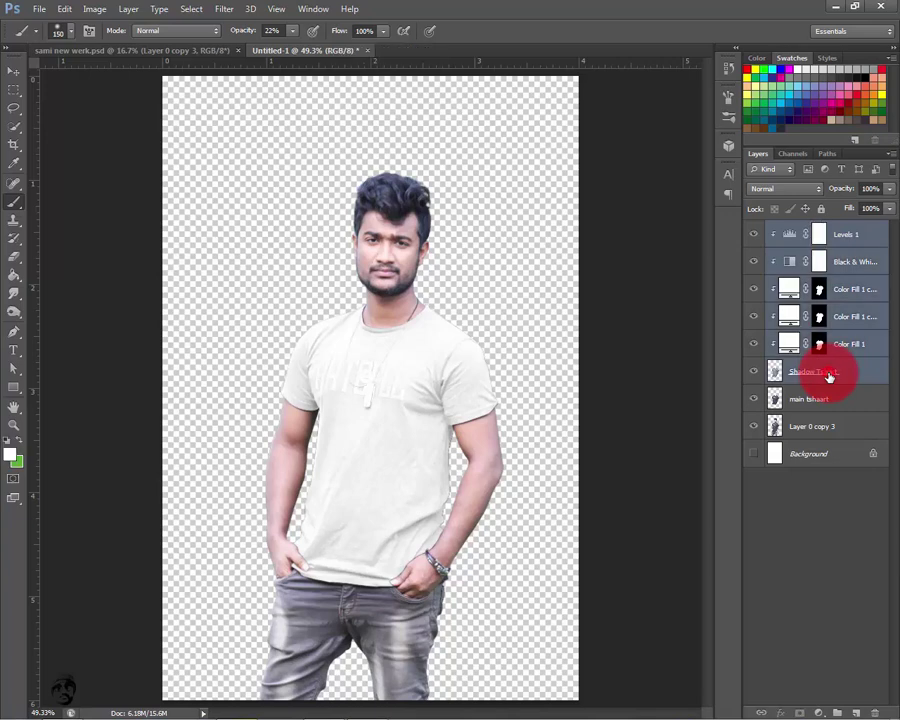
pyautogui.click(862, 239)
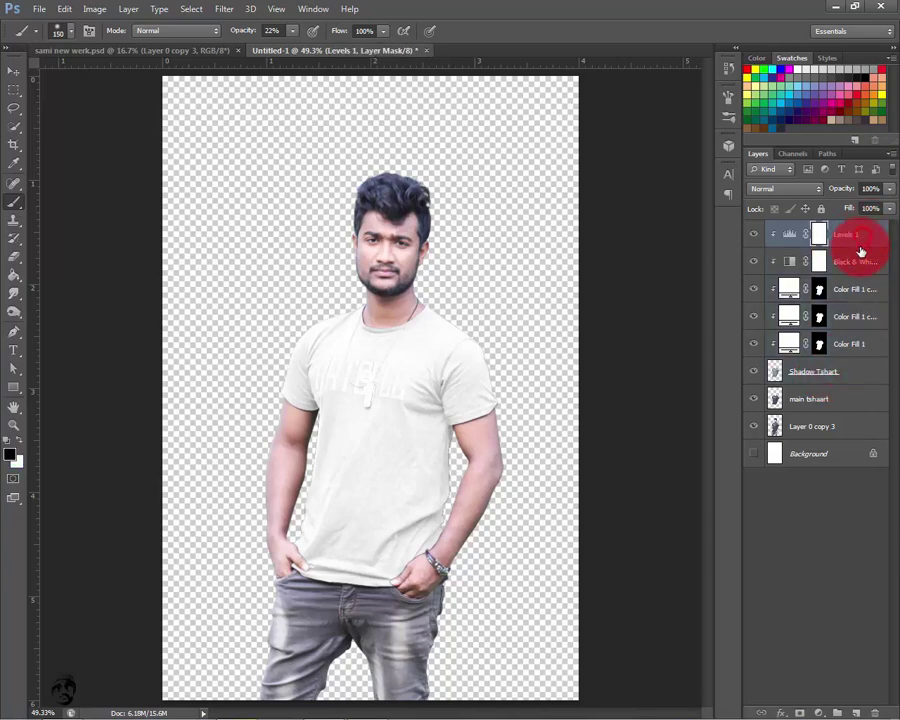
pyautogui.keyDown('shift'); pyautogui.click(856, 374); pyautogui.keyUp('shift')
pyautogui.hotkey('ctrl', 'g')
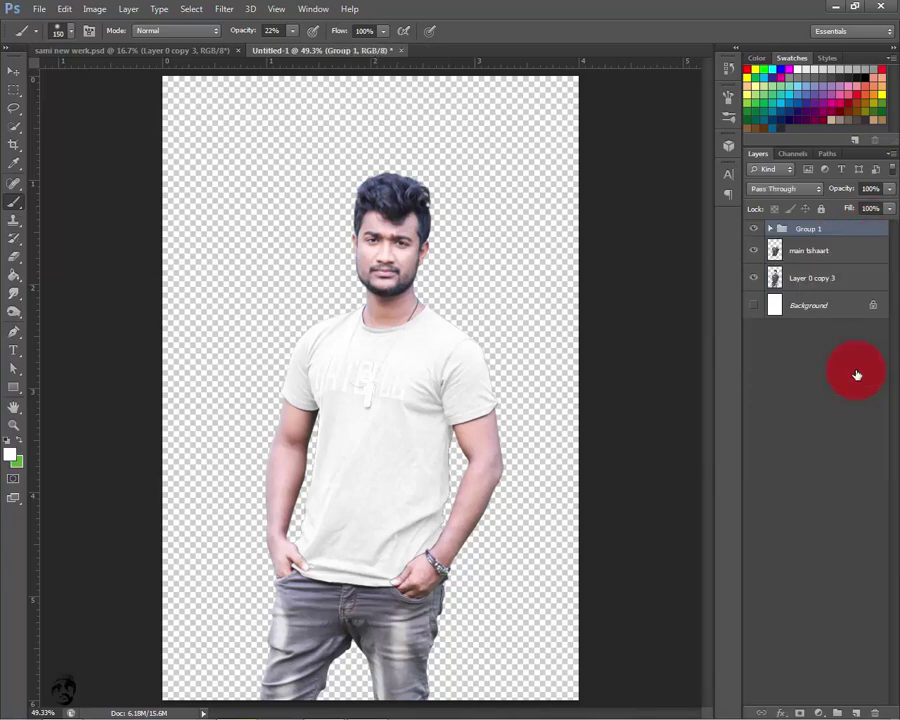
pyautogui.click(754, 230)
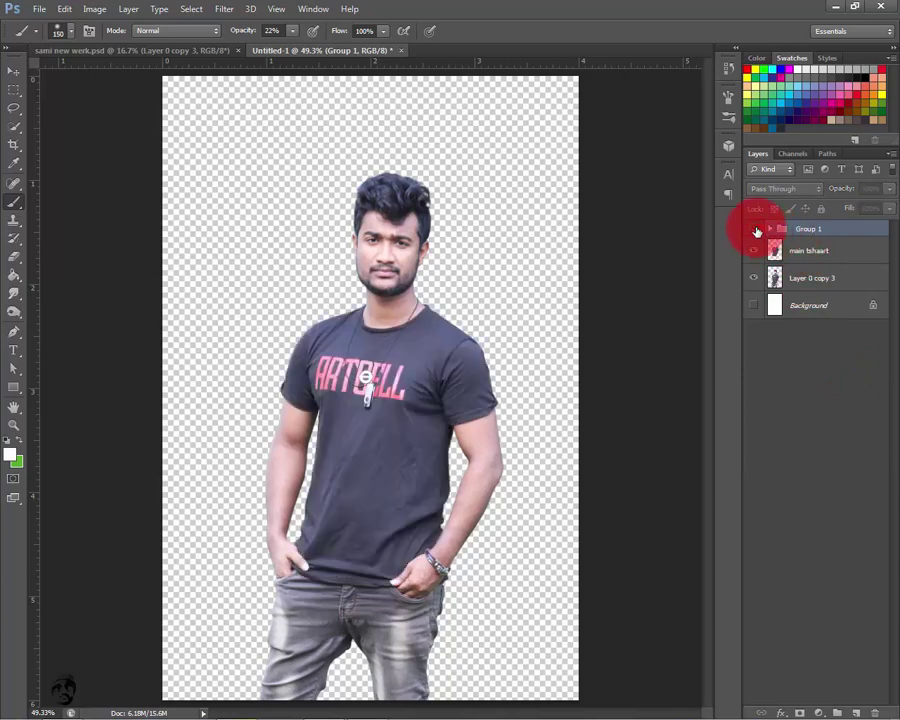
# Place flag-argentina-XL into Untitled-1 with its Camera Raw contrast raised to +48
pyautogui.click(832, 6)
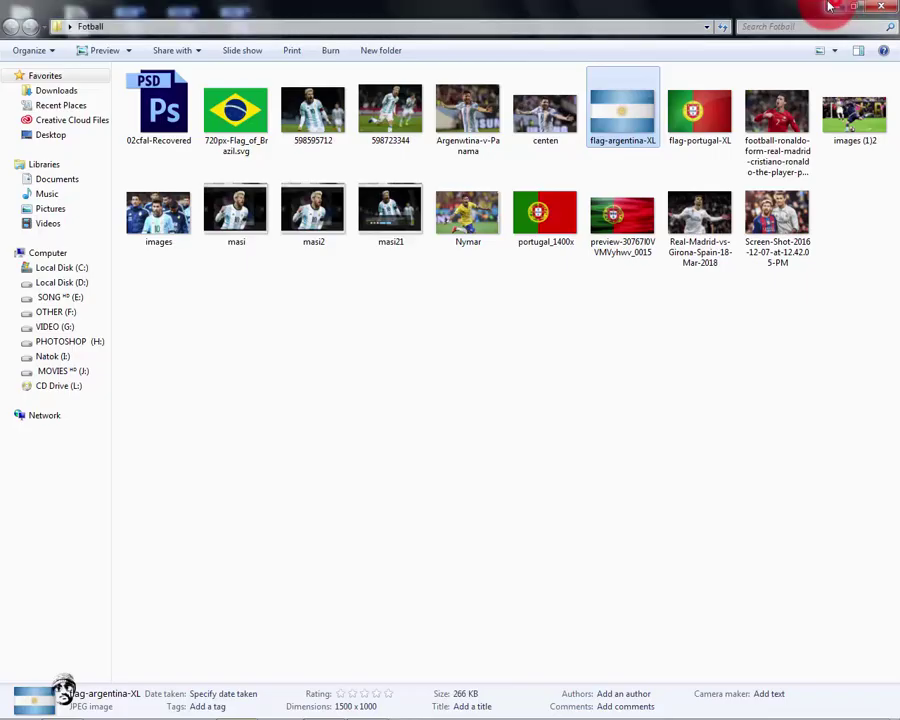
pyautogui.click(620, 118)
pyautogui.moveTo(620, 118)
pyautogui.mouseDown()
pyautogui.moveTo(369, 708)
pyautogui.moveTo(408, 470)
pyautogui.mouseUp()
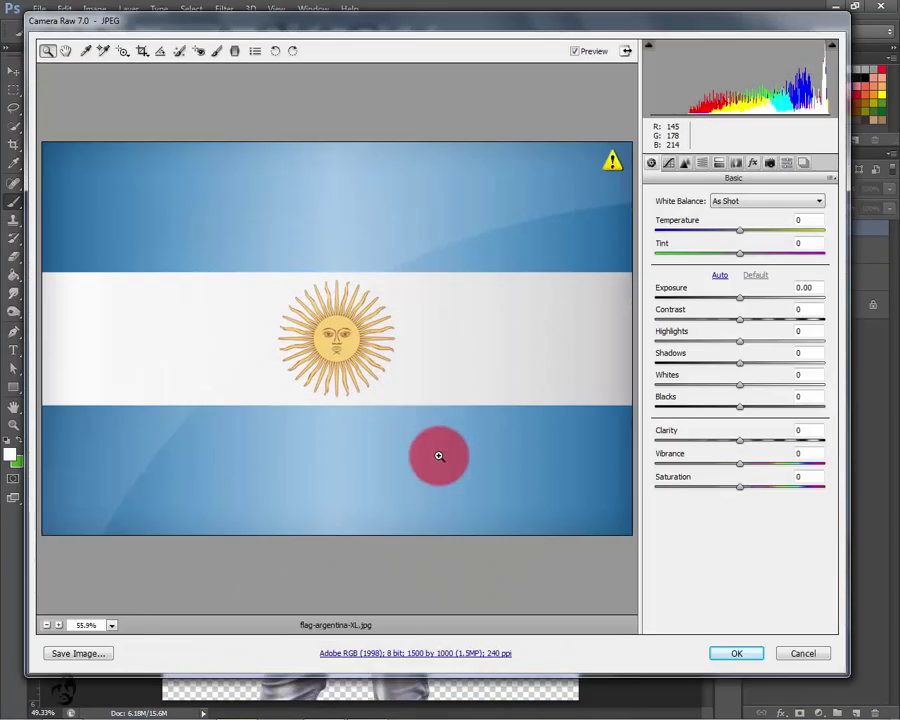
pyautogui.moveTo(739, 320); pyautogui.dragTo(799, 325)
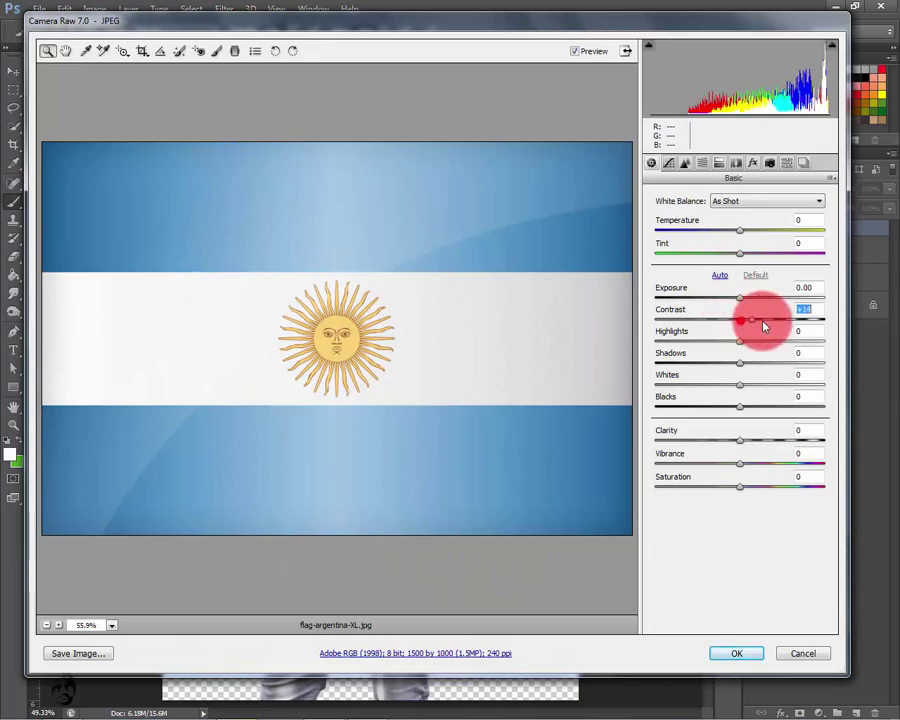
pyautogui.moveTo(783, 327); pyautogui.dragTo(776, 320)
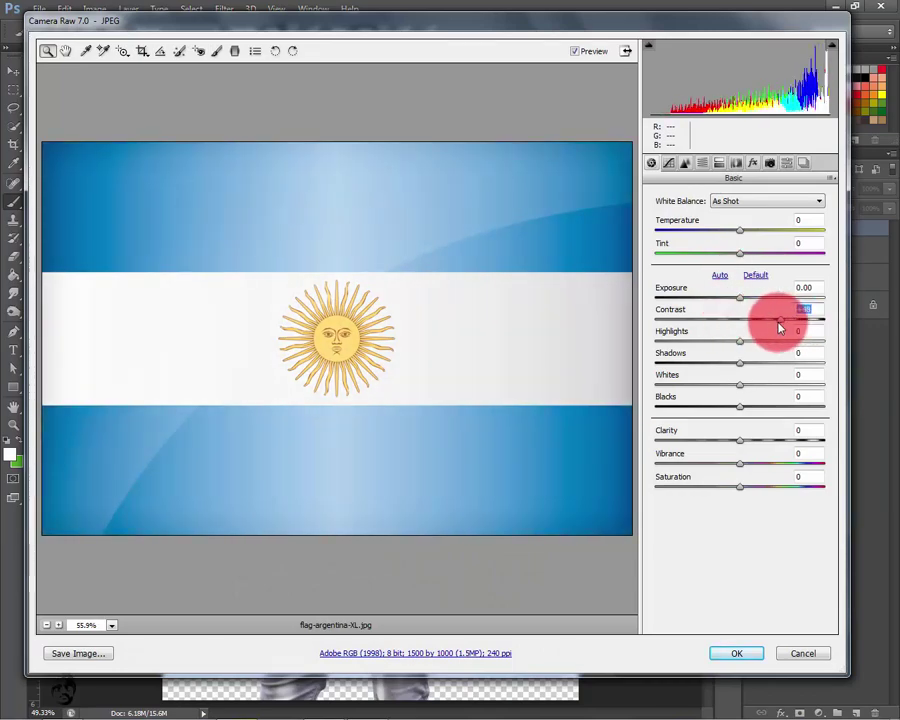
pyautogui.click(736, 655)
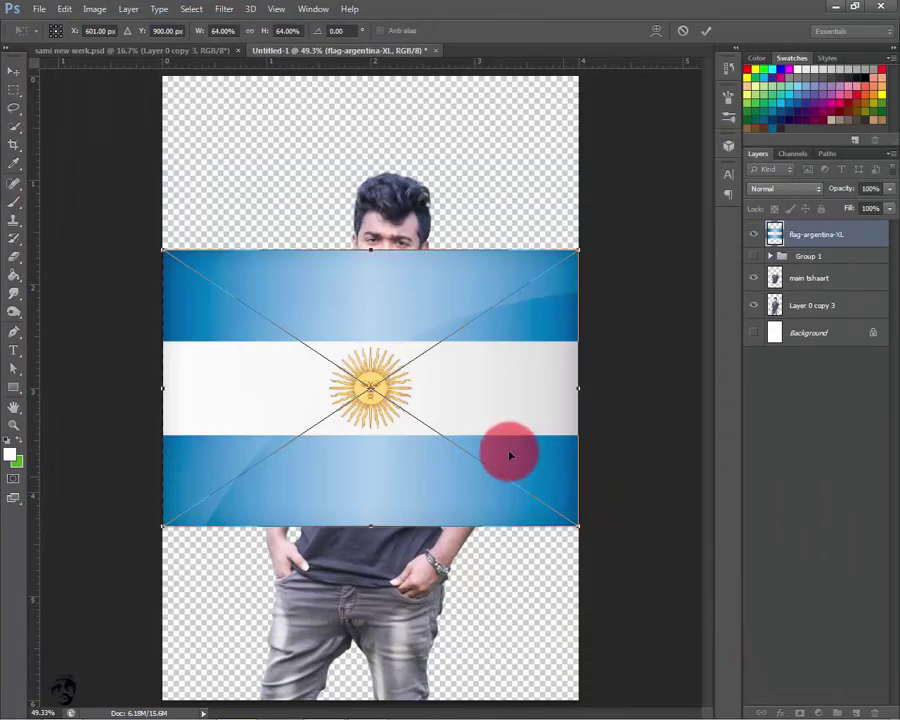
# Commit the flag placement and clip the flag layer to the T-shirt layer
pyautogui.press('Return')
pyautogui.press('b')
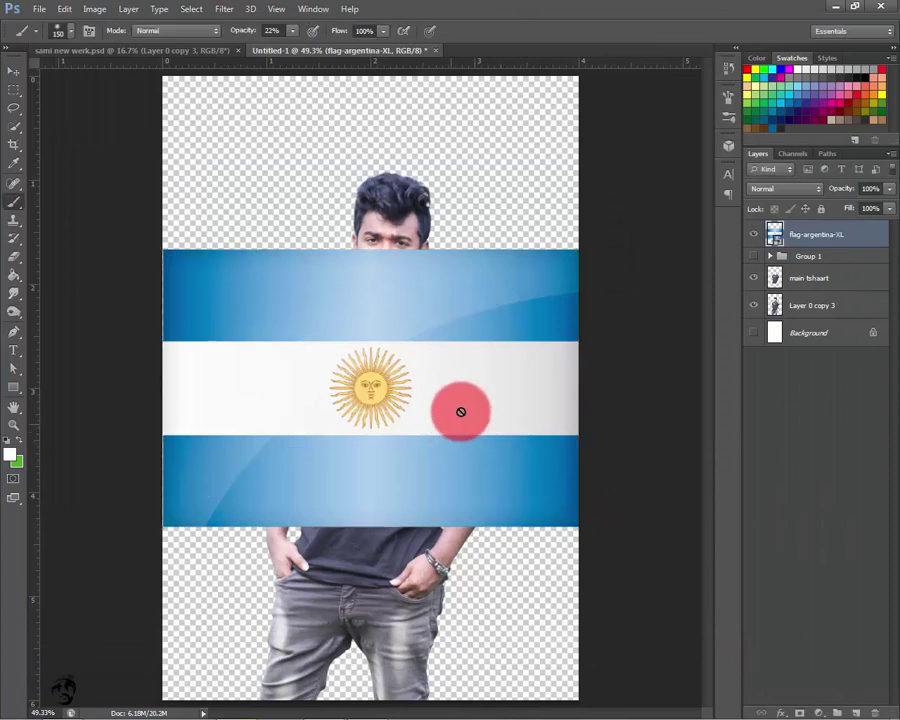
pyautogui.moveTo(796, 236)
pyautogui.mouseDown()
pyautogui.moveTo(824, 257)
pyautogui.moveTo(798, 268)
pyautogui.mouseUp()
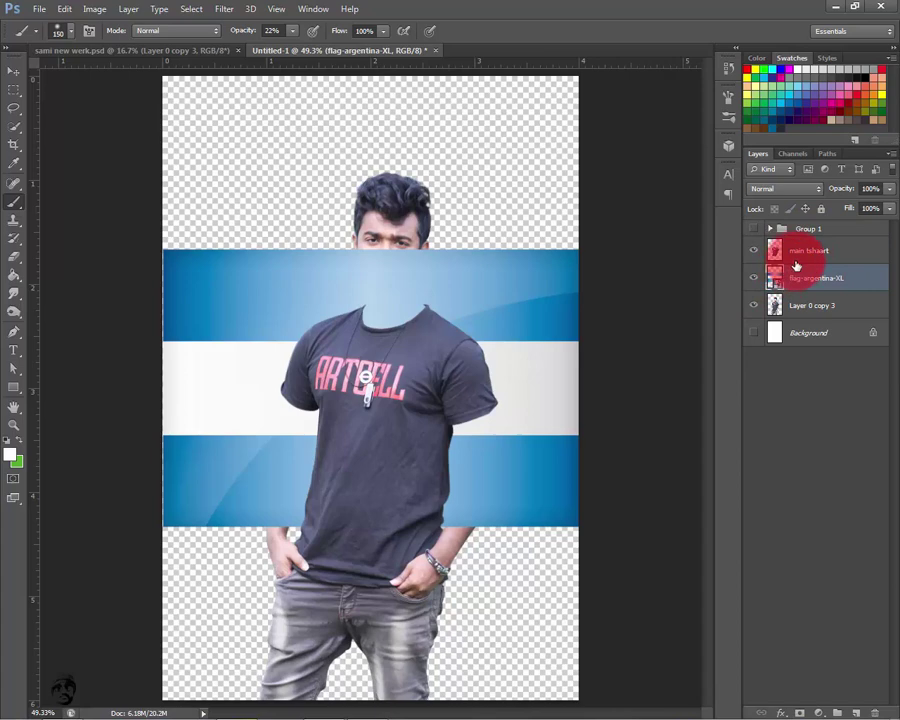
pyautogui.moveTo(796, 265); pyautogui.dragTo(793, 262)
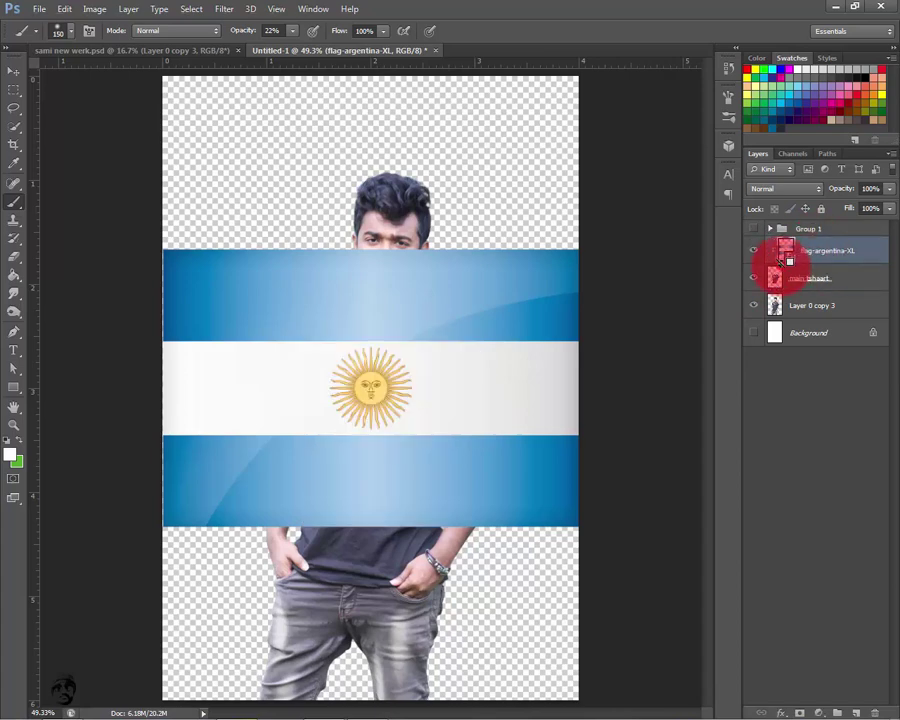
pyautogui.keyDown('alt'); pyautogui.click(776, 264); pyautogui.keyUp('alt')
# Move, scale to about 70% and rotate the flag about 72° diagonally across the shirt
pyautogui.hotkey('ctrl', 't')
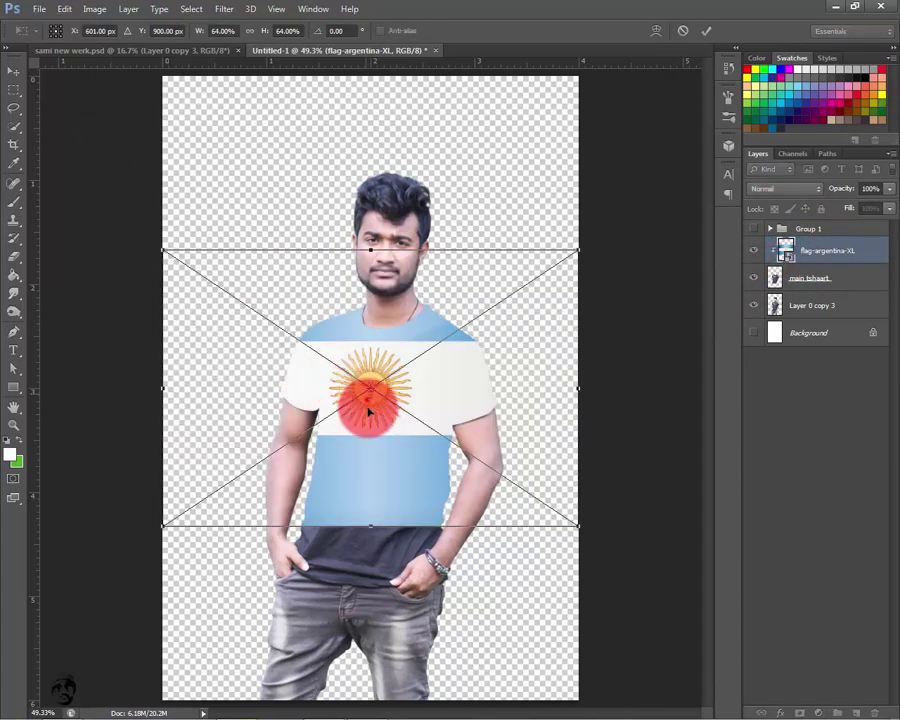
pyautogui.moveTo(364, 400); pyautogui.dragTo(360, 466)
pyautogui.moveTo(531, 293)
pyautogui.mouseDown()
pyautogui.moveTo(643, 463)
pyautogui.moveTo(631, 483)
pyautogui.mouseUp()
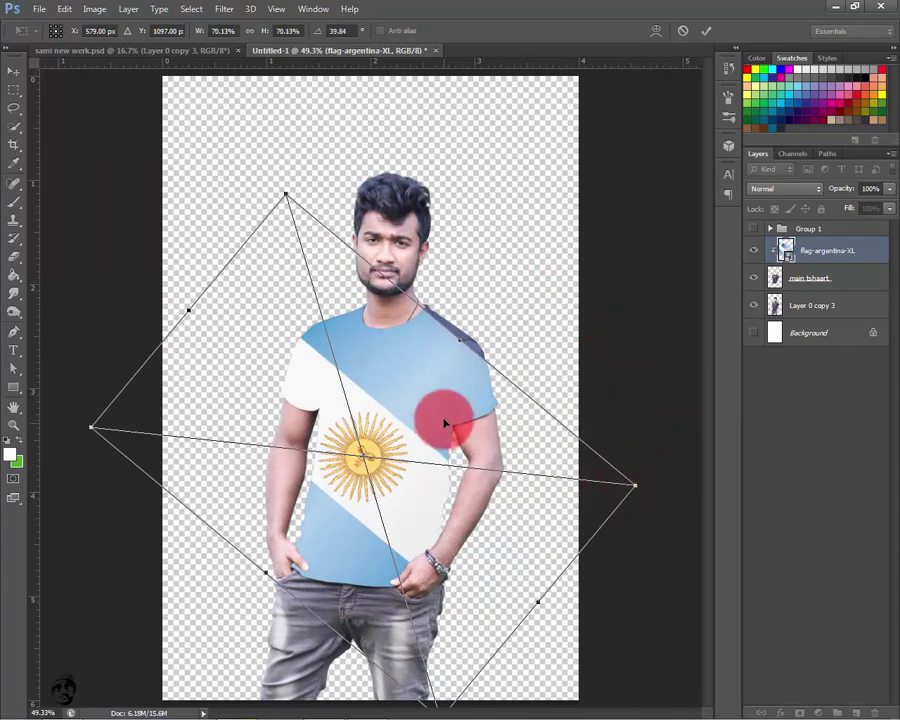
pyautogui.moveTo(440, 416); pyautogui.dragTo(466, 397)
pyautogui.moveTo(694, 373); pyautogui.dragTo(696, 504)
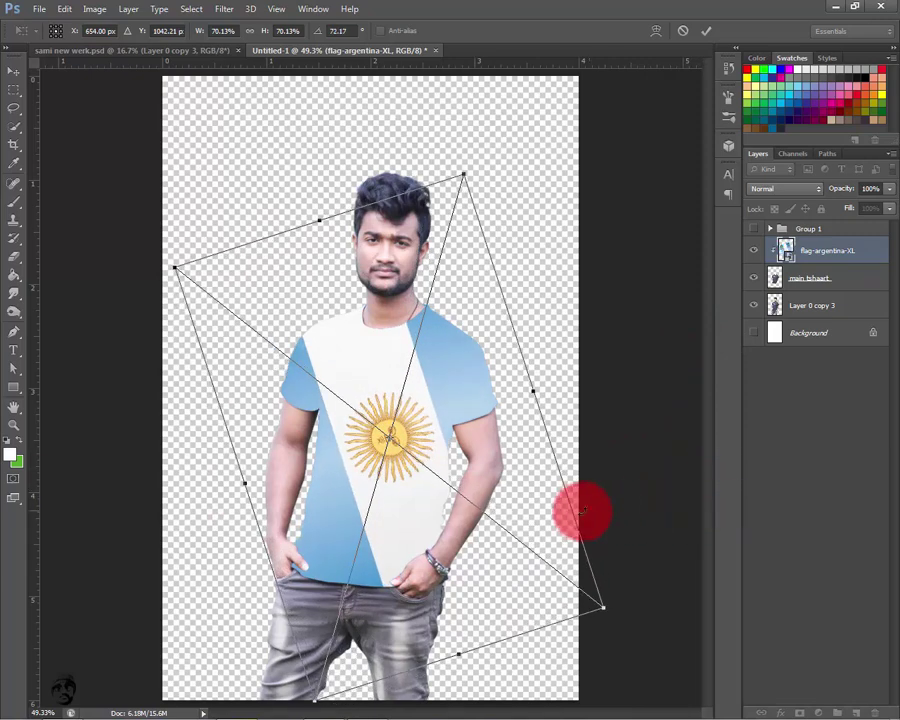
pyautogui.moveTo(496, 524); pyautogui.dragTo(482, 532)
pyautogui.press('Return')
pyautogui.press('b')
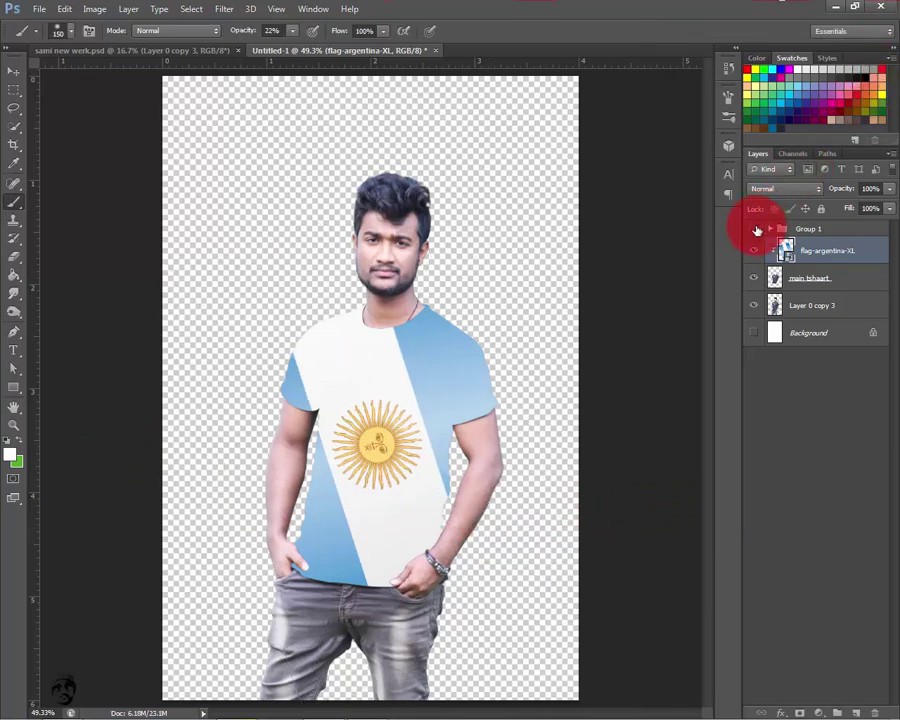
# Set Group 1's blend mode to Multiply so the shirt folds show through the flag
pyautogui.click(755, 230)
pyautogui.click(806, 231)
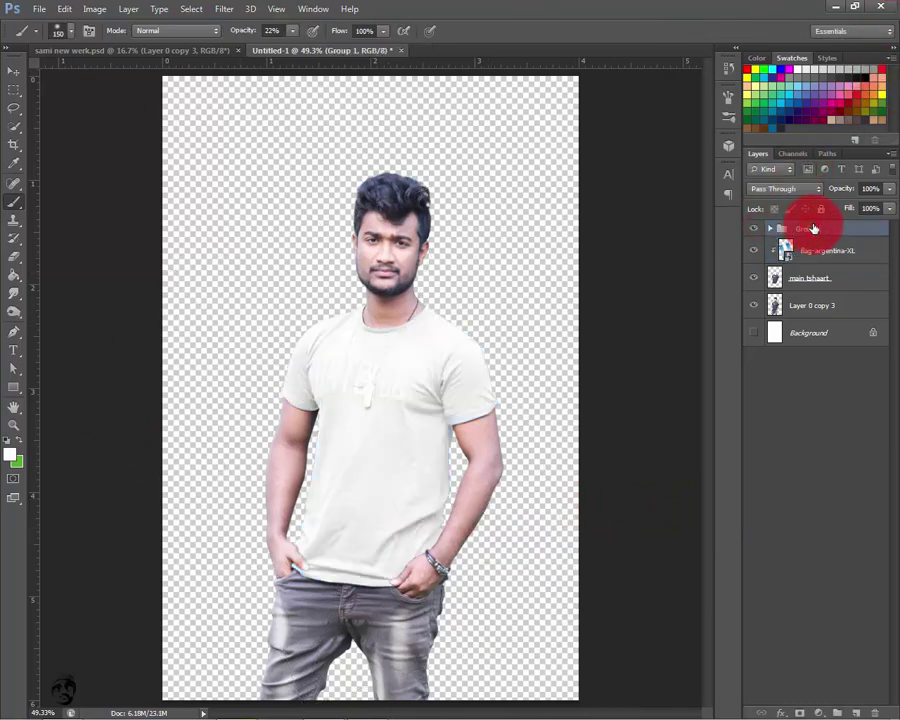
pyautogui.click(806, 189)
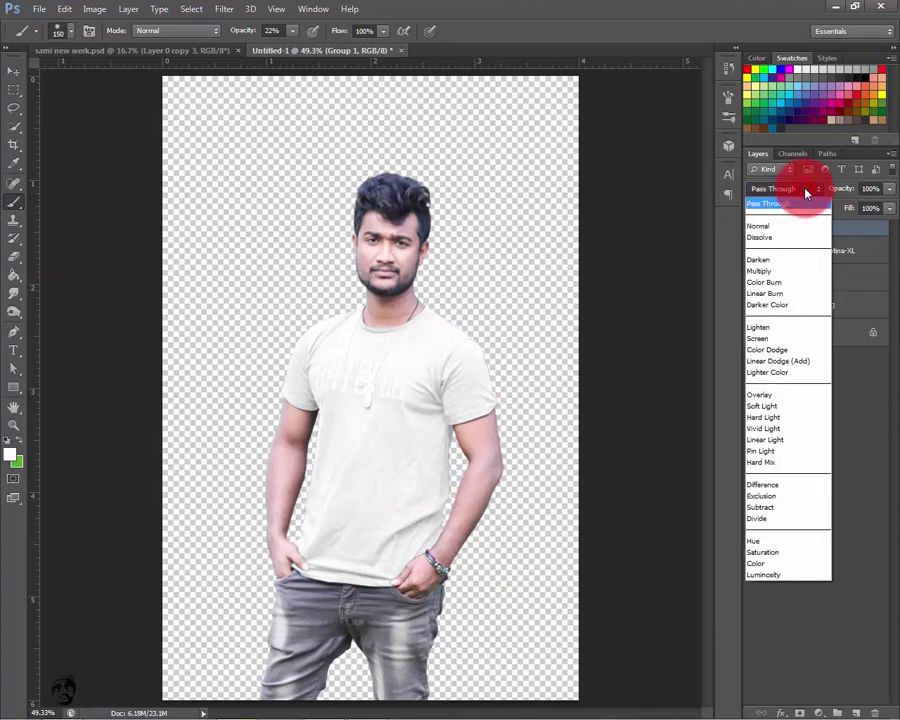
pyautogui.click(777, 272)
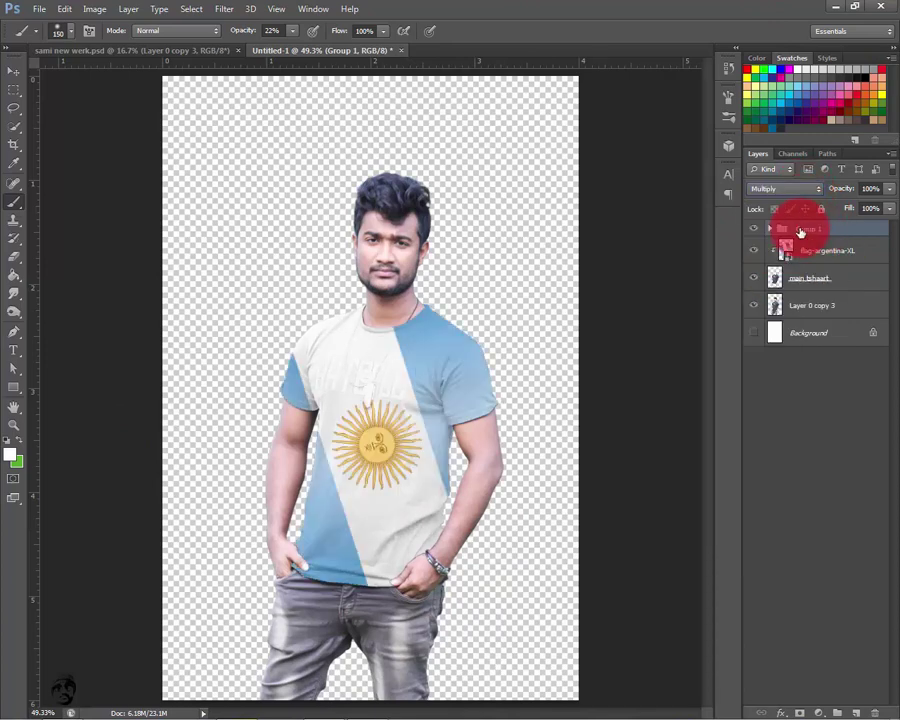
pyautogui.hotkey('ctrl', '+')
pyautogui.click(440, 436)
pyautogui.hotkey('ctrl', '+')
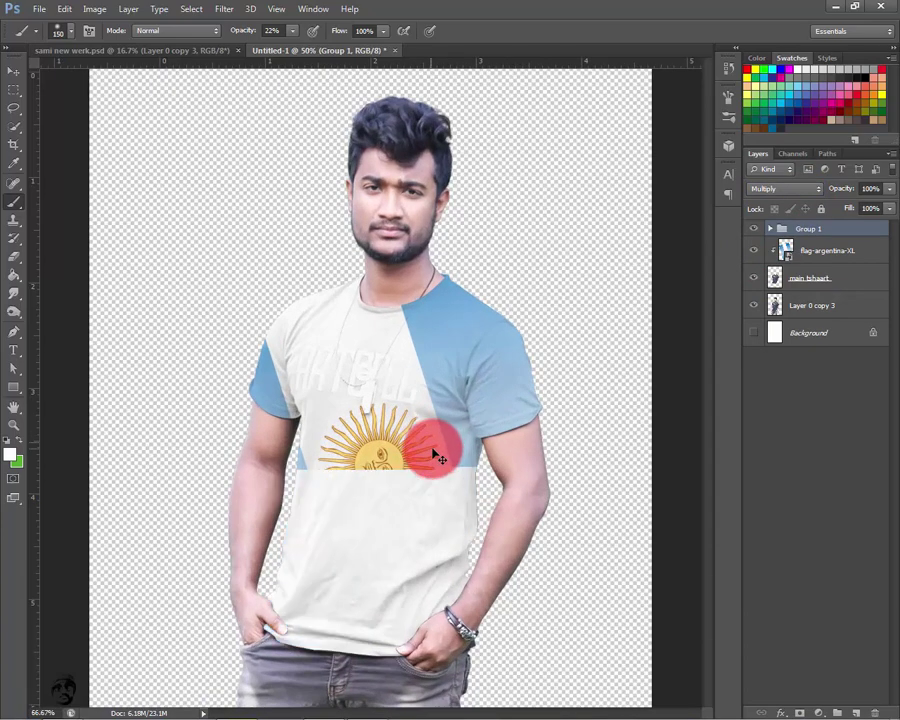
pyautogui.hotkey('ctrl', '+')
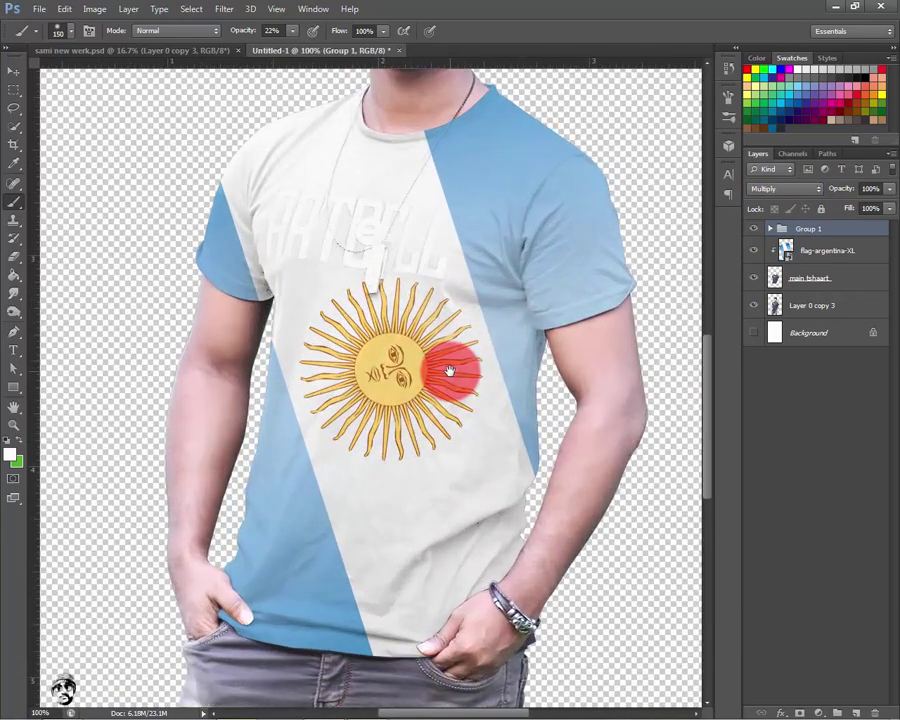
# Rasterize the flag-argentina-XL smart object layer
pyautogui.hotkey('ctrl', '-')
pyautogui.click(807, 258)
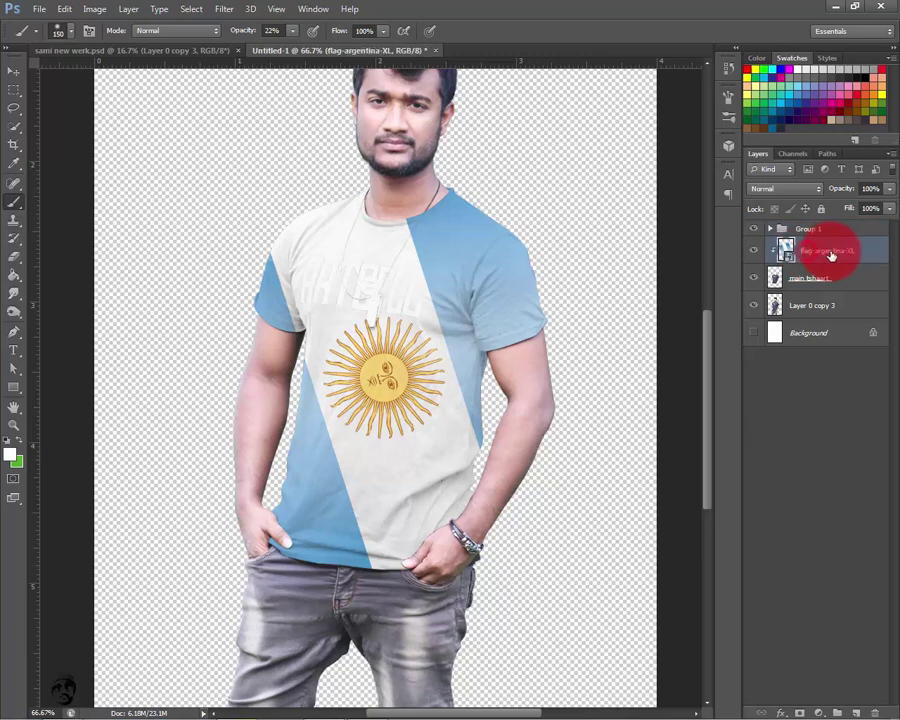
pyautogui.rightClick(826, 254)
pyautogui.click(700, 318)
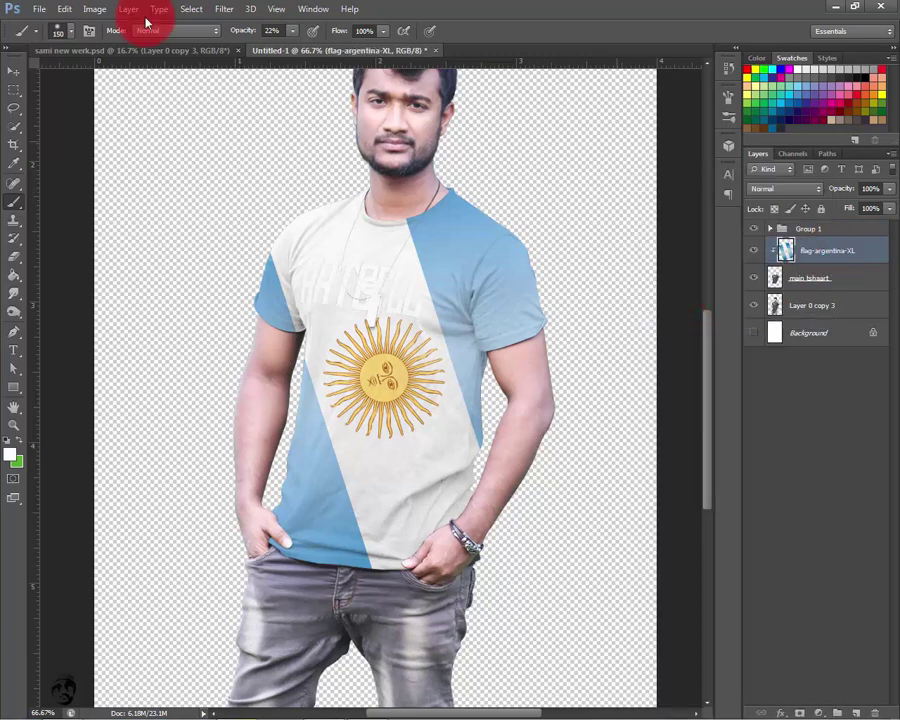
# Apply Levels to the flag layer with the black input raised to 73
pyautogui.click(95, 9)
pyautogui.moveTo(115, 44)
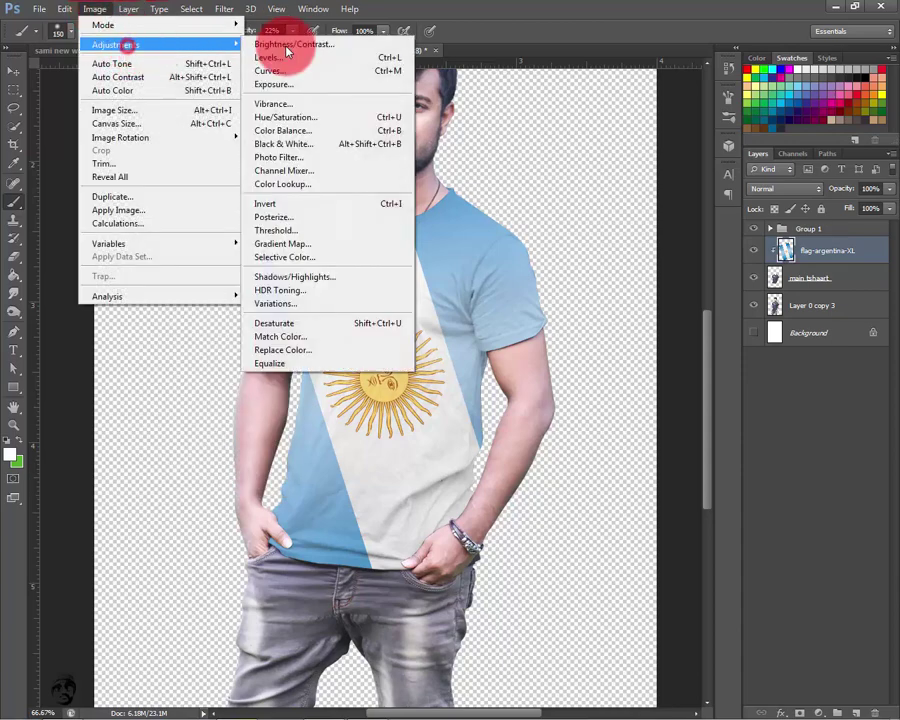
pyautogui.click(306, 56)
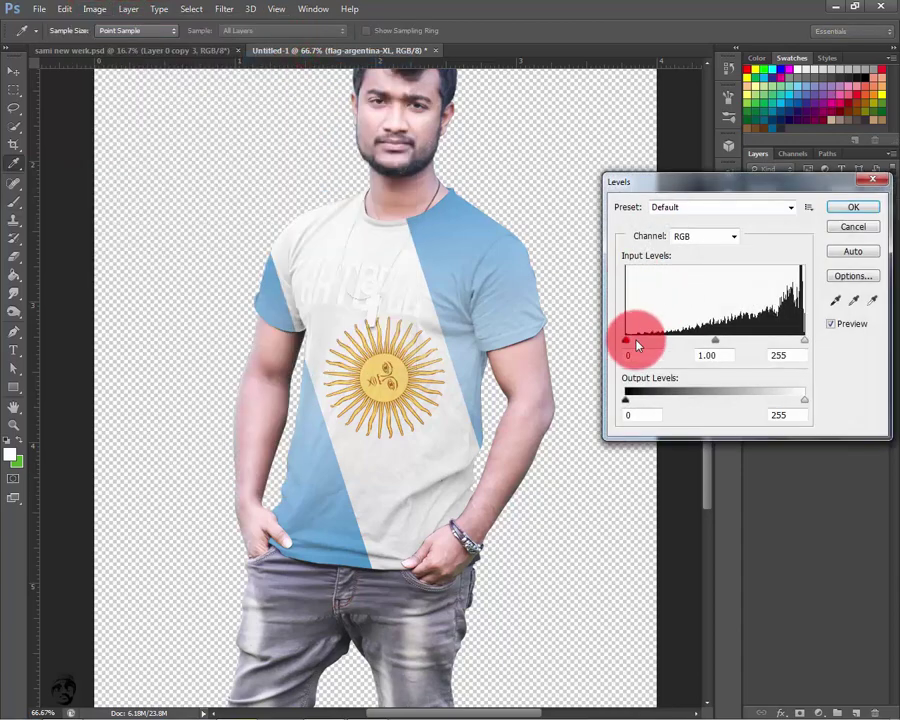
pyautogui.moveTo(627, 341); pyautogui.dragTo(668, 341)
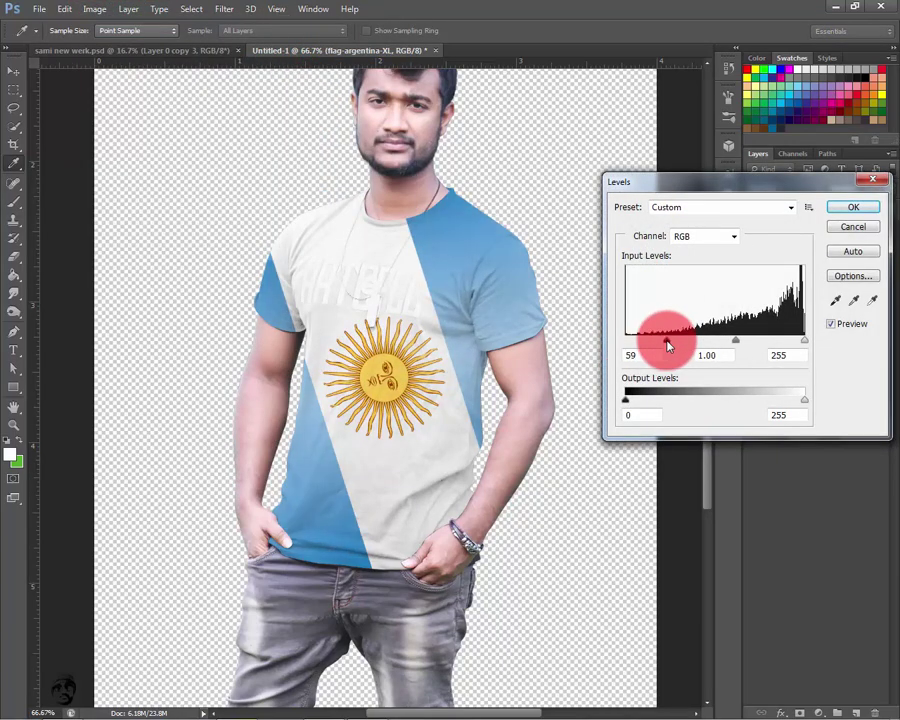
pyautogui.moveTo(671, 345); pyautogui.dragTo(675, 346)
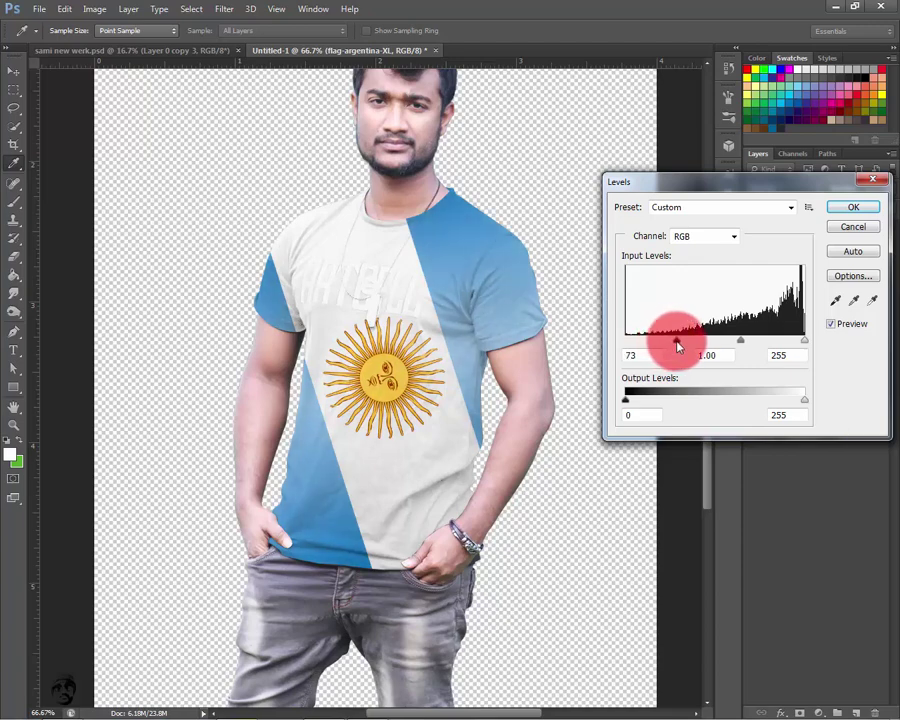
pyautogui.click(858, 207)
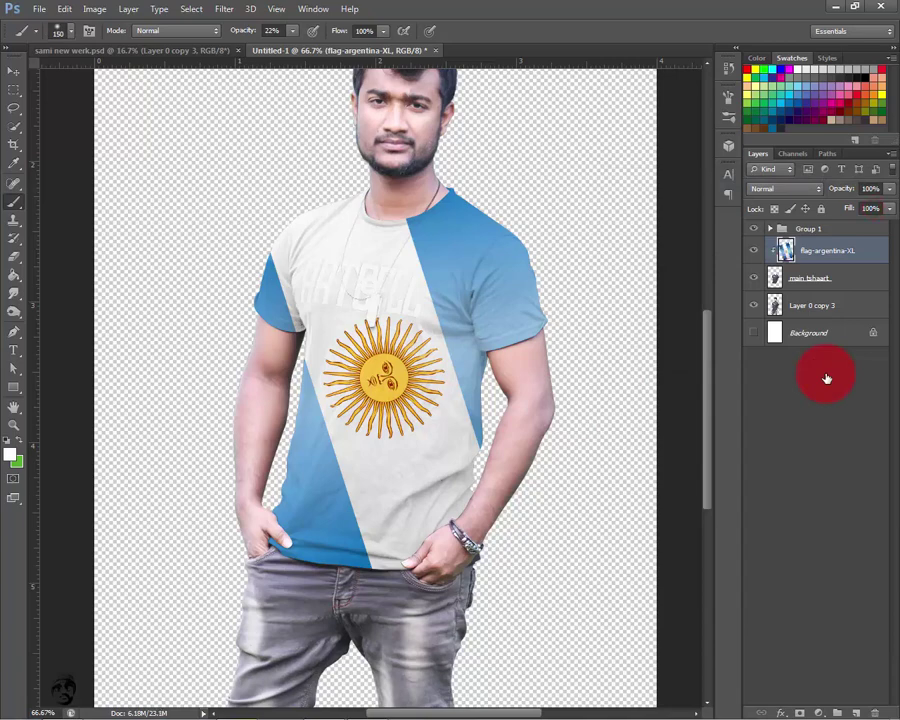
pyautogui.hotkey('ctrl', '0')
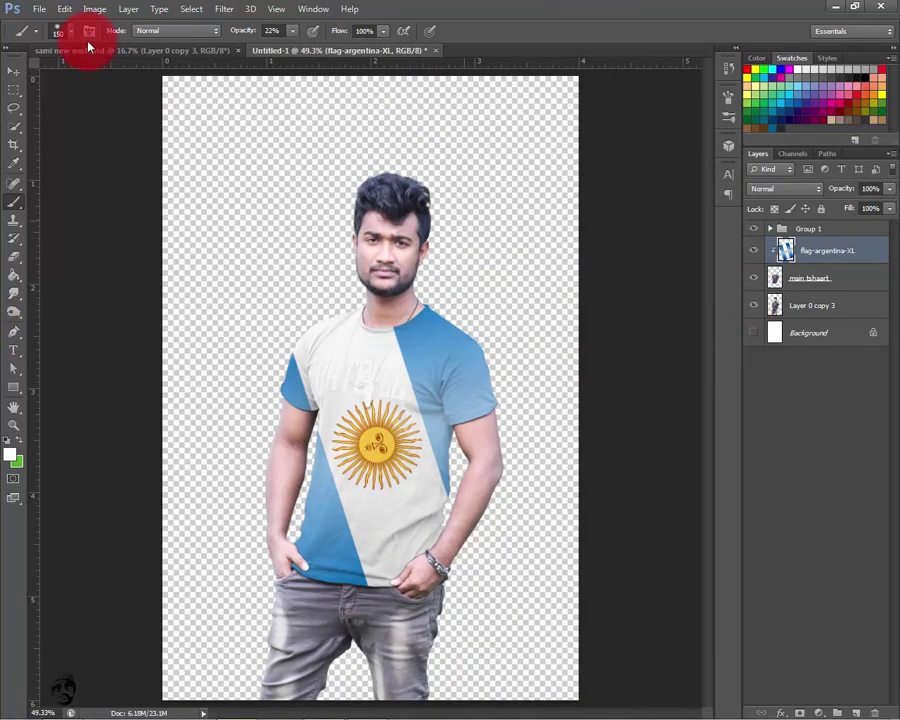
# Group Group 1 through Layer 0 copy 3 into a hidden group named Model
pyautogui.click(818, 304)
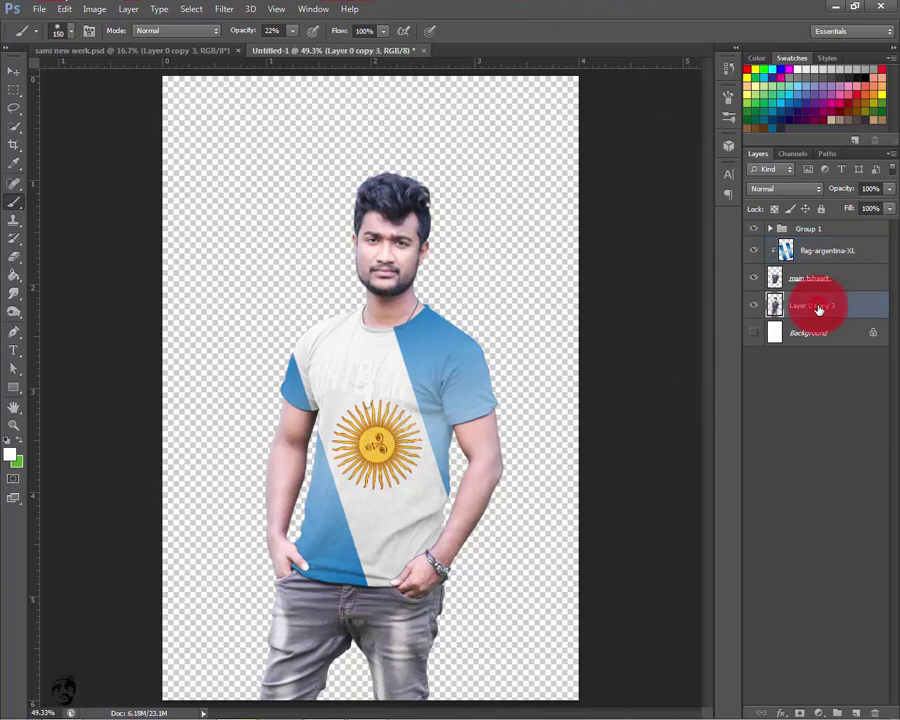
pyautogui.keyDown('shift'); pyautogui.click(840, 230); pyautogui.keyUp('shift')
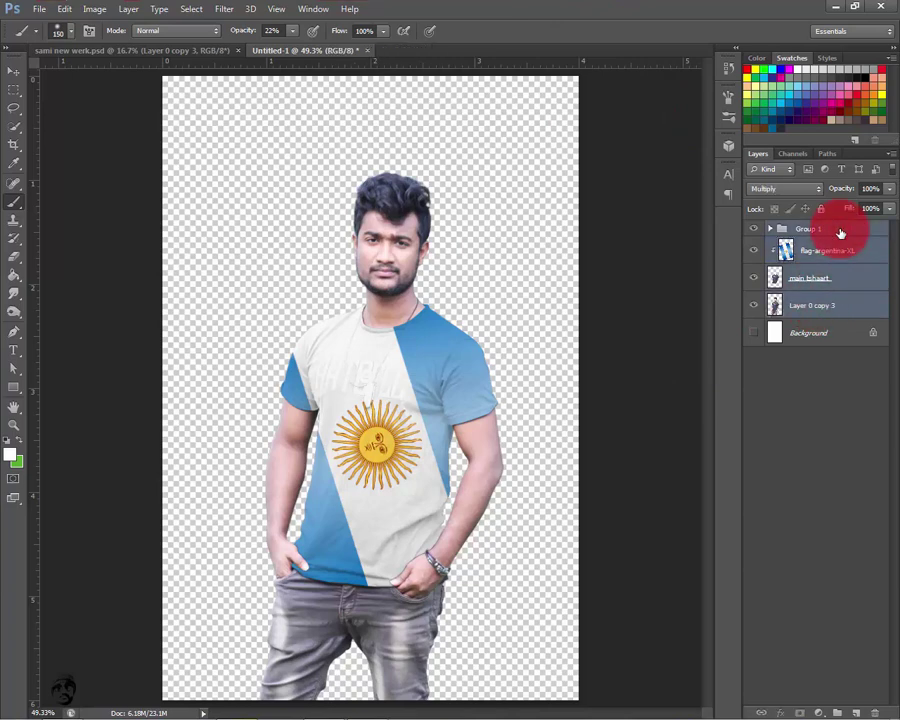
pyautogui.hotkey('ctrl', 'g')
pyautogui.doubleClick(818, 229)
pyautogui.write('Model')
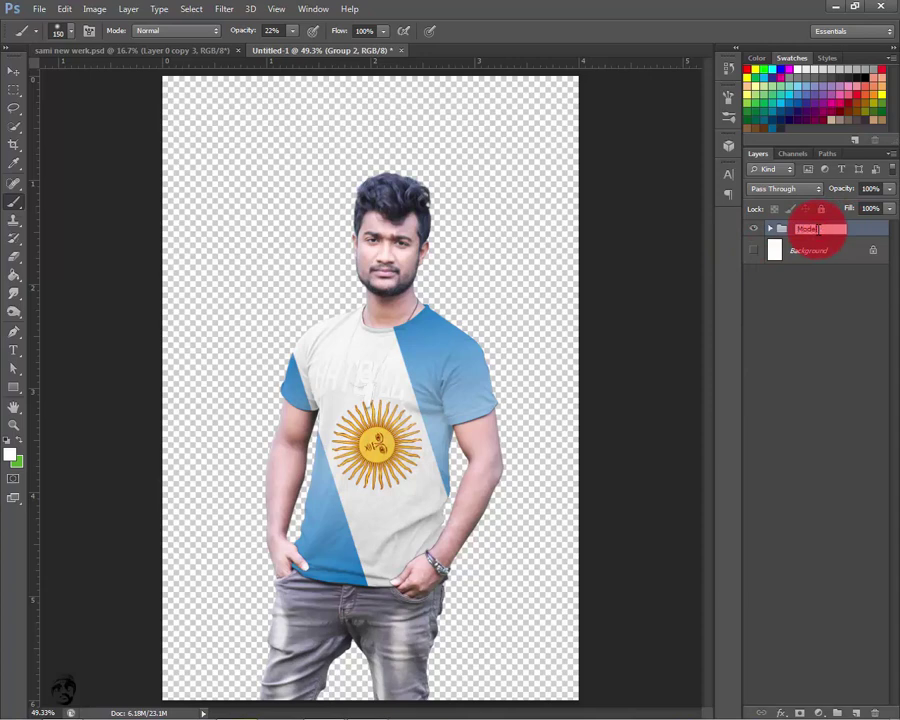
pyautogui.click(755, 229)
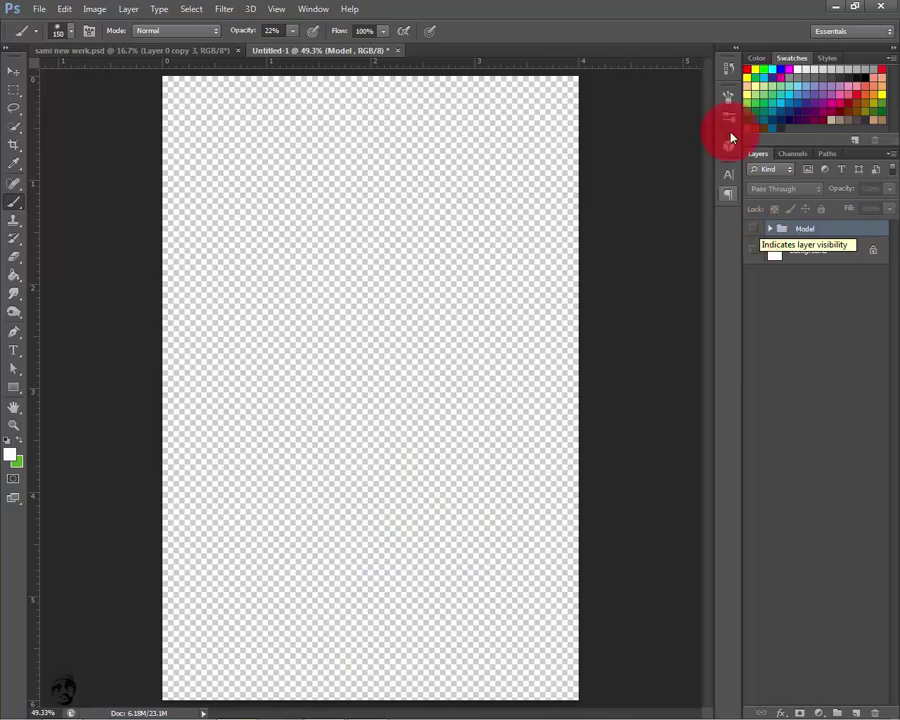
pyautogui.click(835, 6)
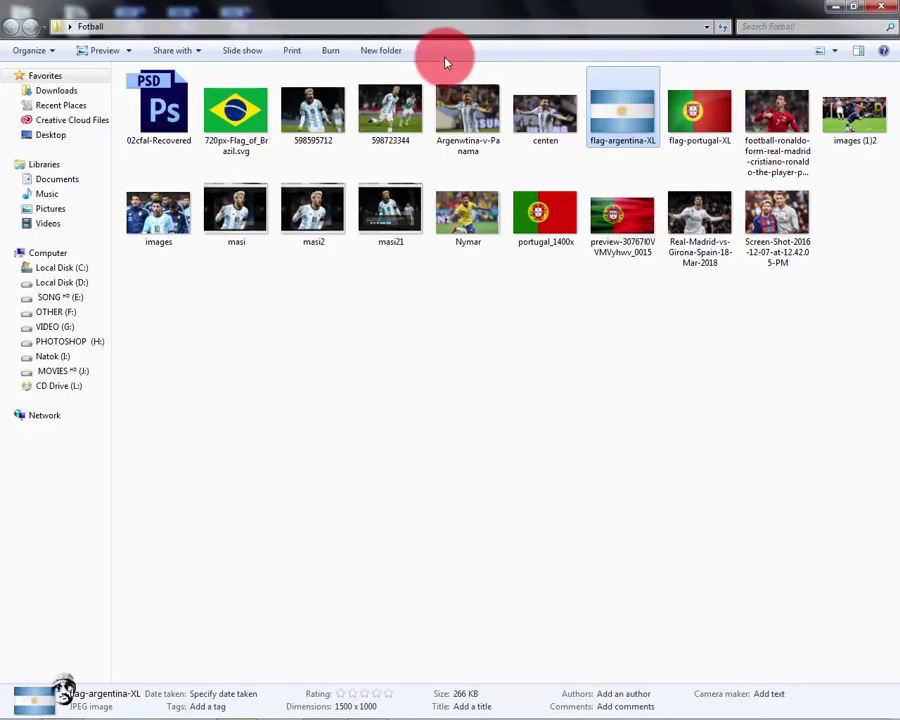
# Drag the stadium photo My Edit Studio (830) from the Fotball folder into Photoshop
pyautogui.rightClick(440, 334)
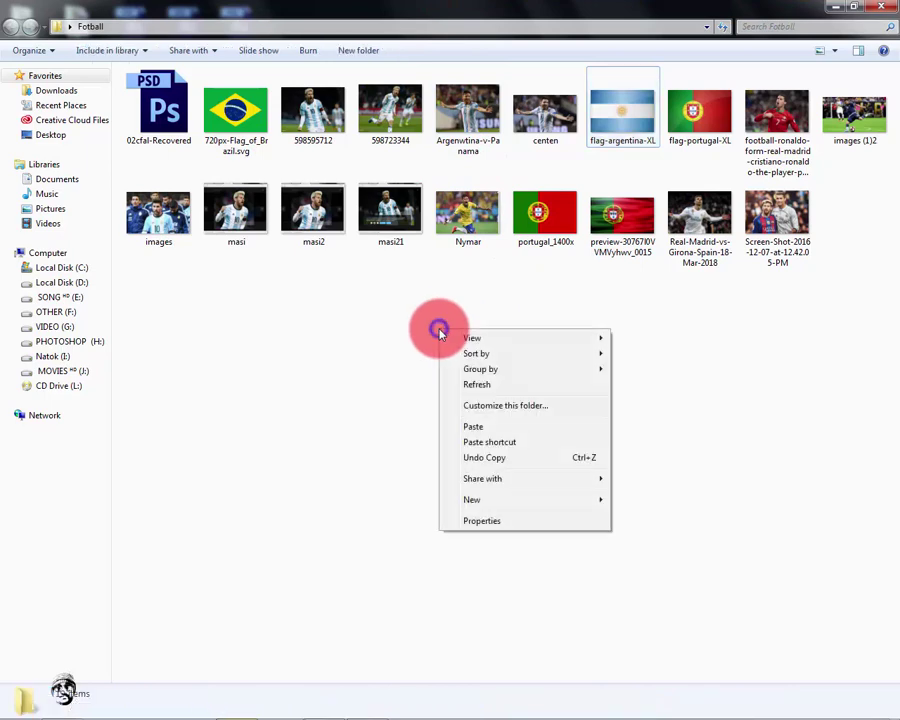
pyautogui.click(352, 378)
pyautogui.hotkey('alt', 'Tab')
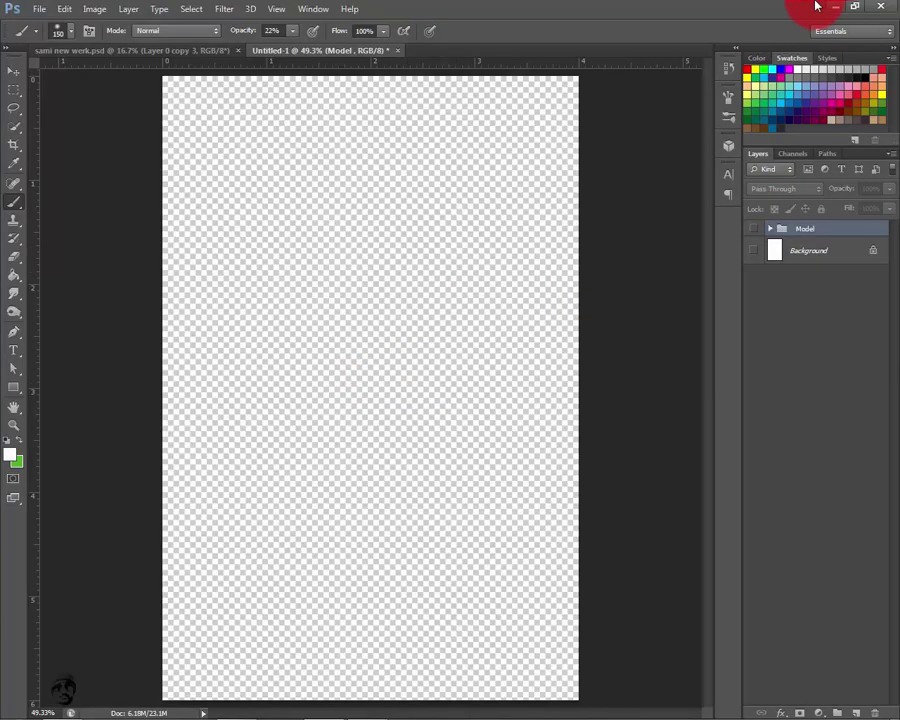
pyautogui.click(830, 6)
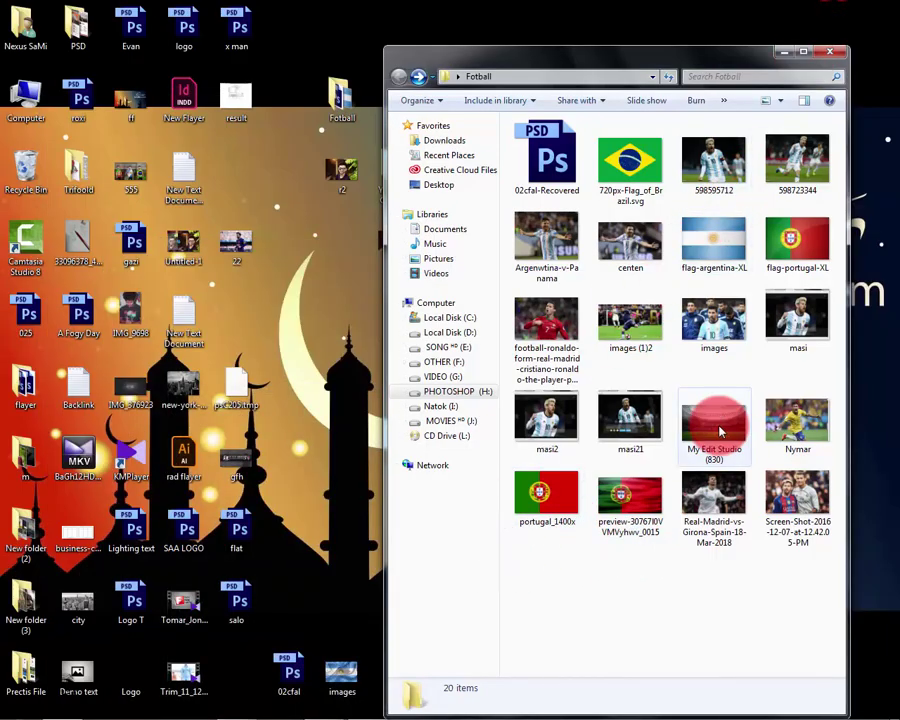
pyautogui.moveTo(713, 420)
pyautogui.mouseDown()
pyautogui.moveTo(693, 446)
pyautogui.moveTo(670, 700)
pyautogui.moveTo(322, 704)
pyautogui.moveTo(352, 508)
pyautogui.mouseUp()
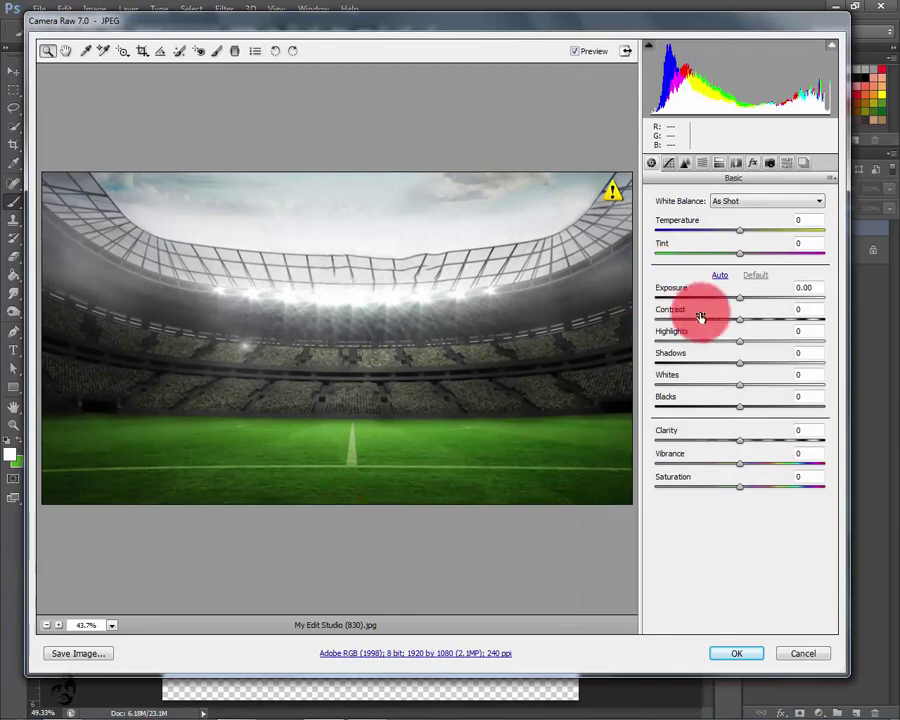
# Raise the stadium photo's Camera Raw contrast to +20 and place it as a layer
pyautogui.moveTo(742, 320); pyautogui.dragTo(758, 326)
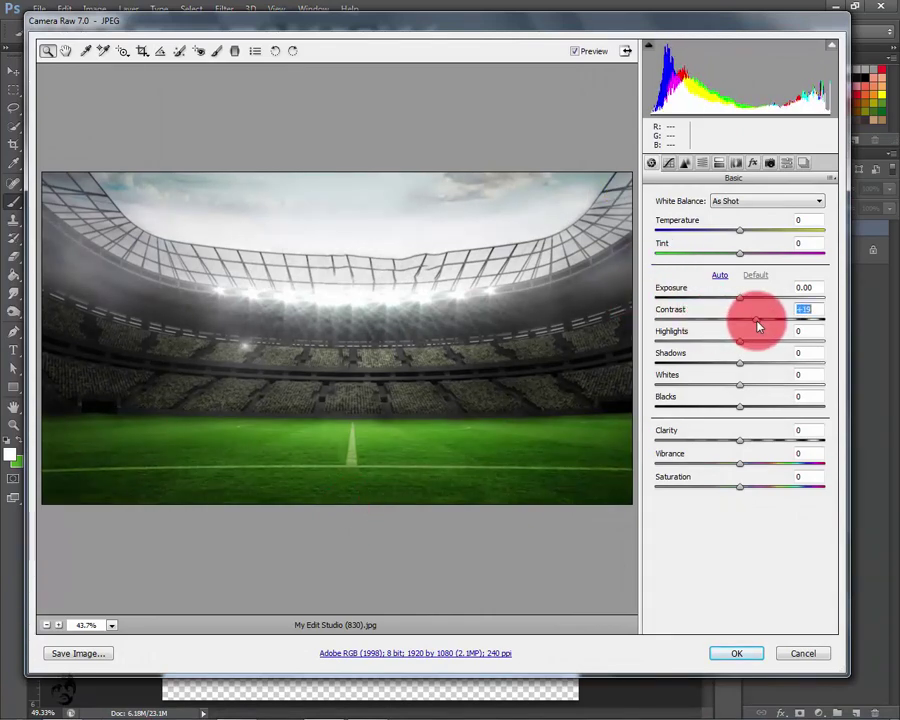
pyautogui.click(729, 650)
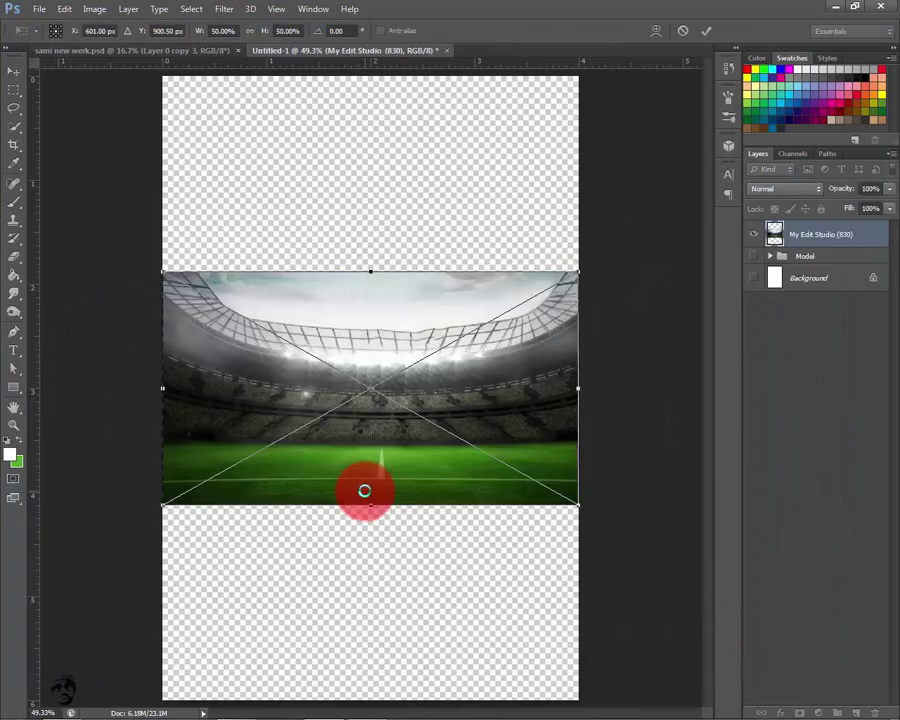
# Scale the stadium layer to about 147% so it fills the canvas
pyautogui.hotkey('ctrl', '-')
pyautogui.hotkey('ctrl', '-')
pyautogui.hotkey('ctrl', '-')
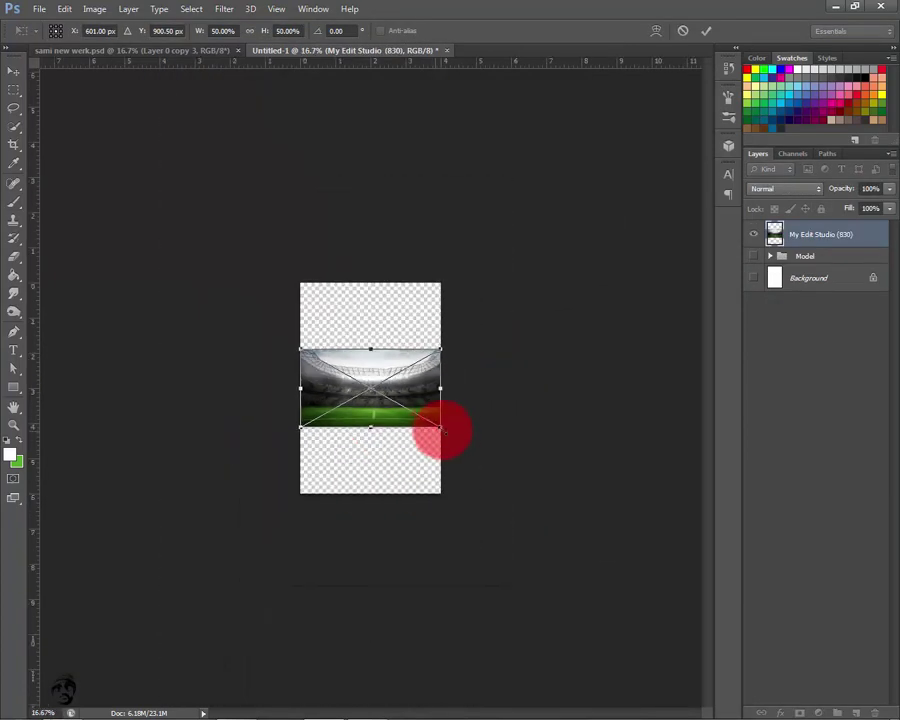
pyautogui.moveTo(449, 437); pyautogui.dragTo(554, 553)
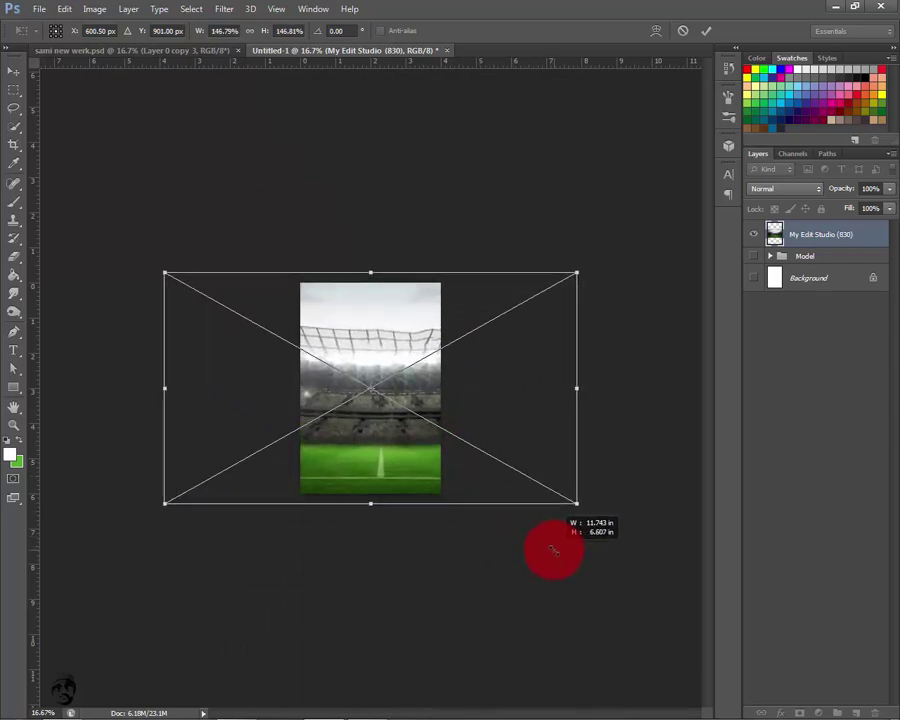
pyautogui.press('b')
pyautogui.press('Escape')
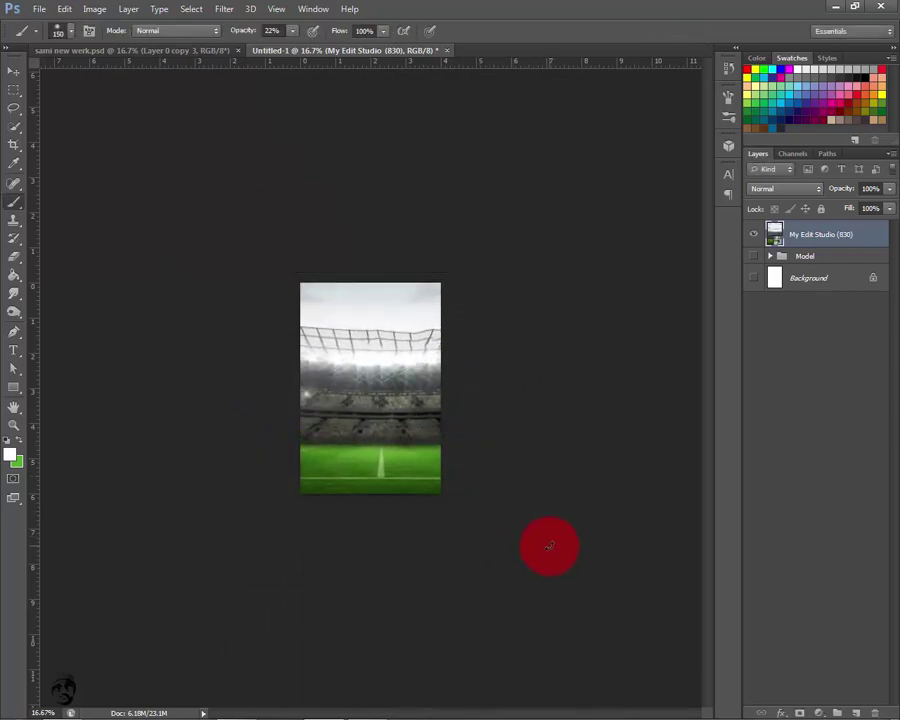
pyautogui.hotkey('ctrl', '0')
pyautogui.click(14, 77)
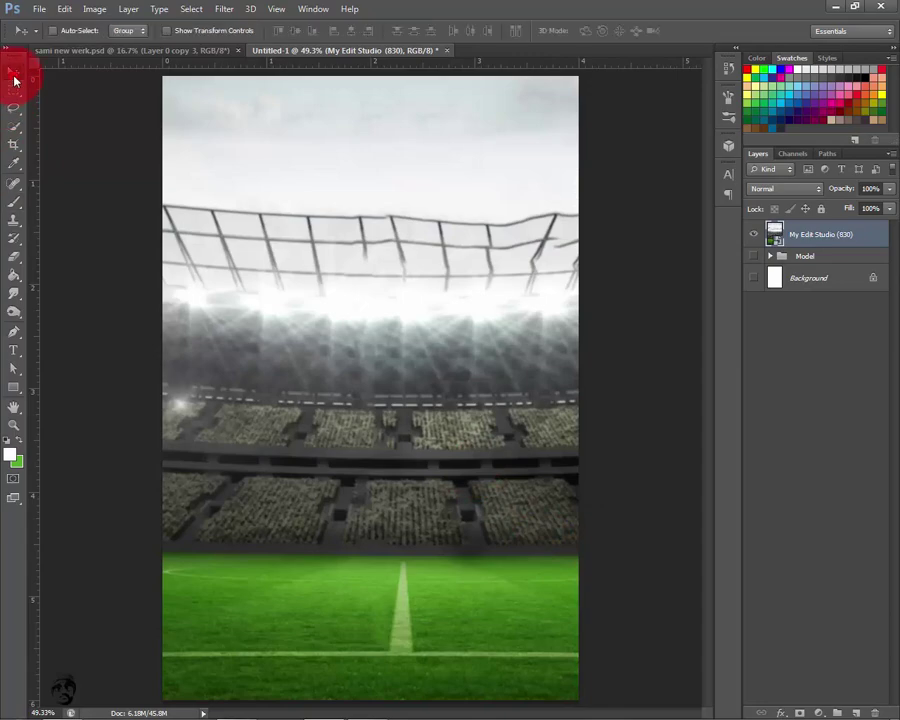
pyautogui.click(790, 395)
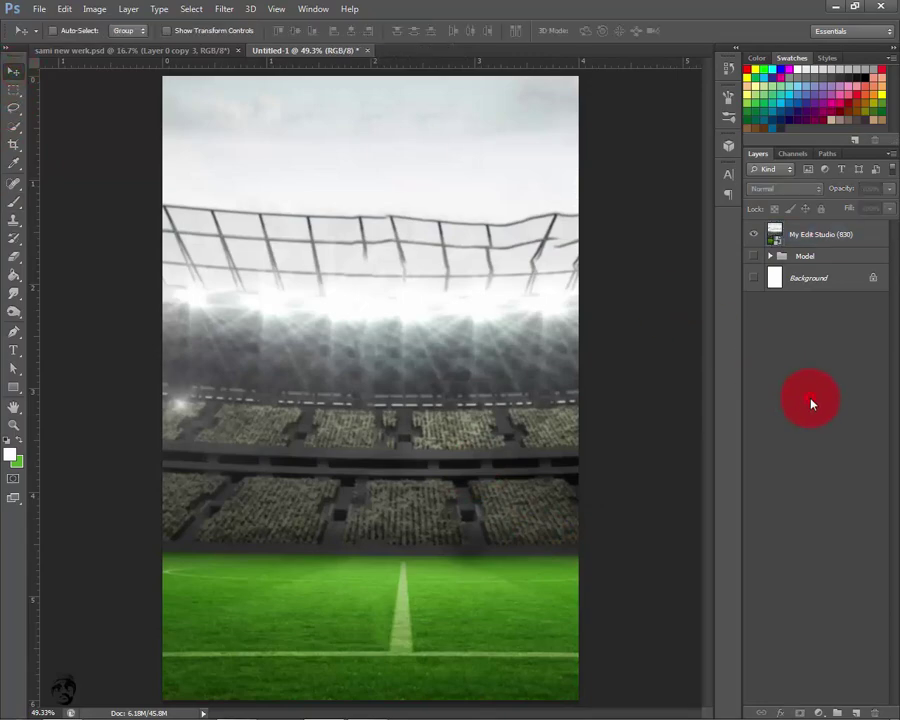
# Preview the Fotball folder's Messi photos, stepping to 598723344 in Photo Viewer
pyautogui.click(838, 6)
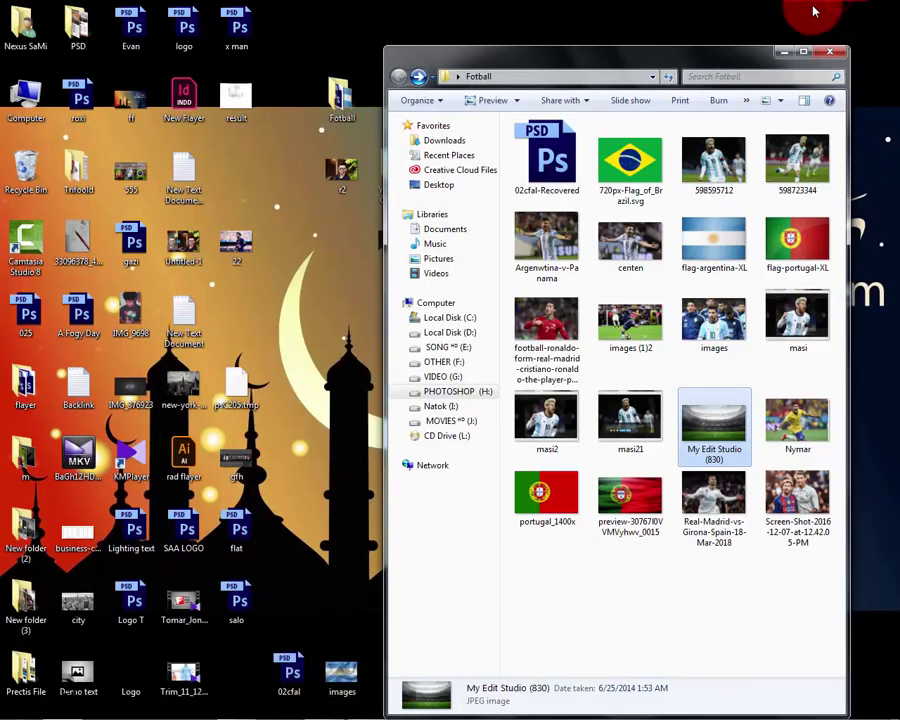
pyautogui.doubleClick(740, 60)
pyautogui.doubleClick(312, 112)
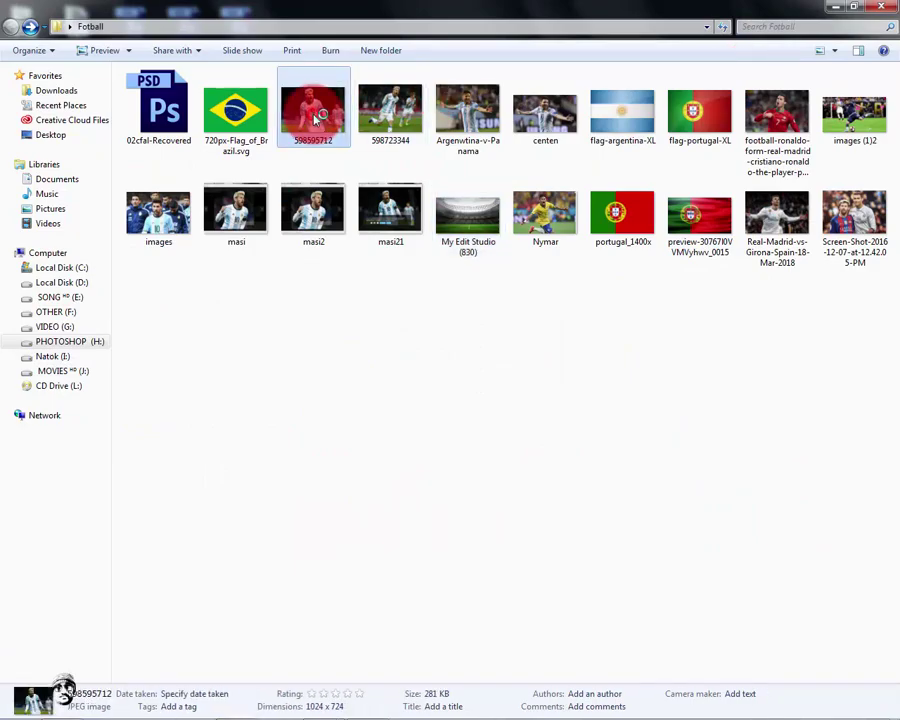
pyautogui.press('Right')
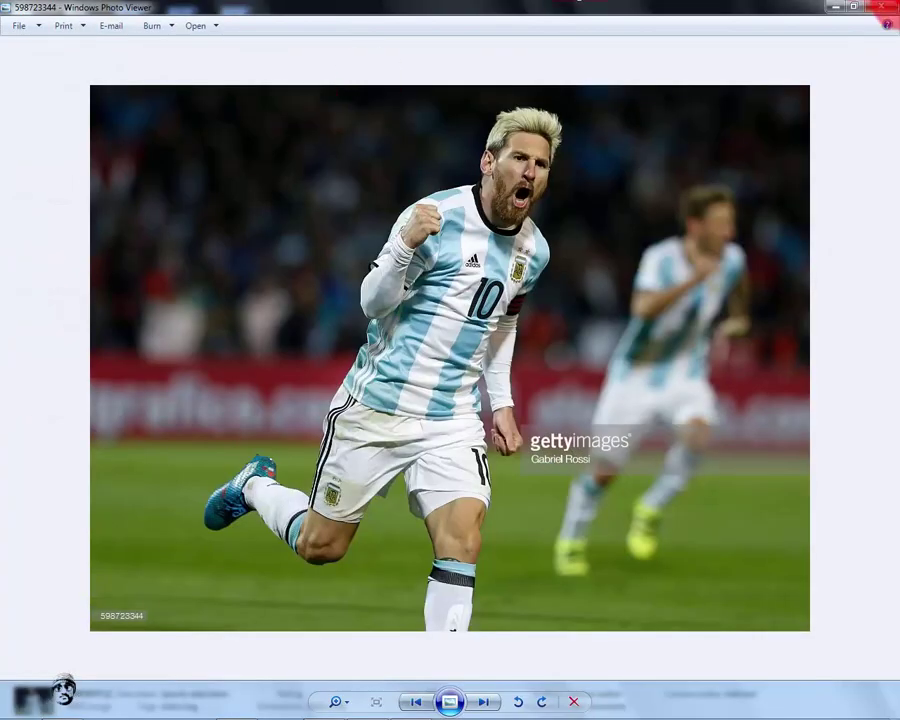
# Compare Messi photos 598595712 and 598723344, then drag 598723344 into Photoshop
pyautogui.press('Escape')
pyautogui.doubleClick(388, 110)
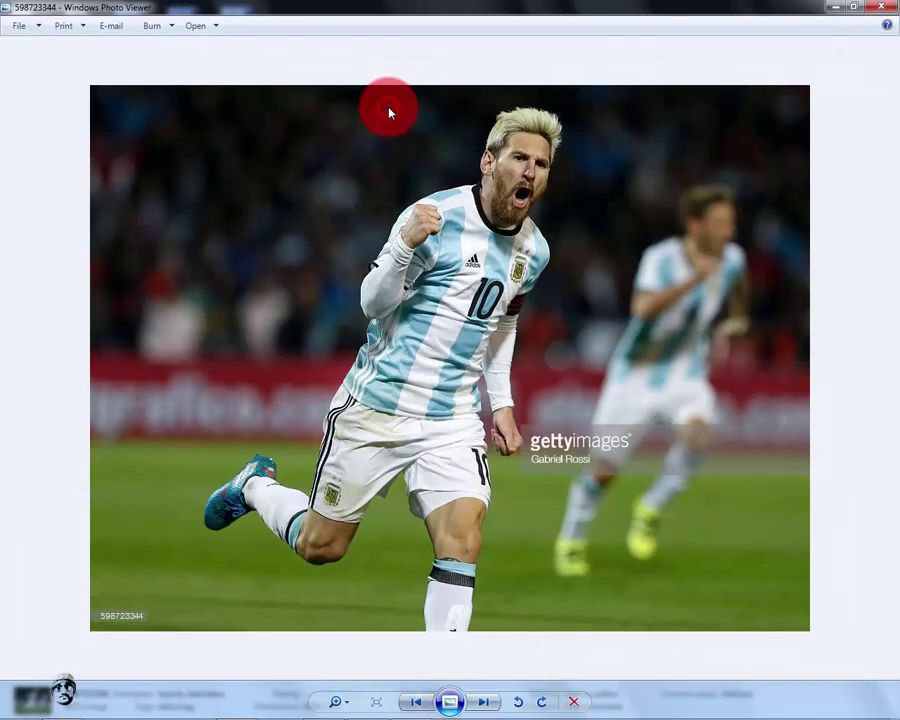
pyautogui.press('Left')
pyautogui.press('Right')
pyautogui.press('Left')
pyautogui.press('Right')
pyautogui.press('Left')
pyautogui.hotkey('alt', 'F4')
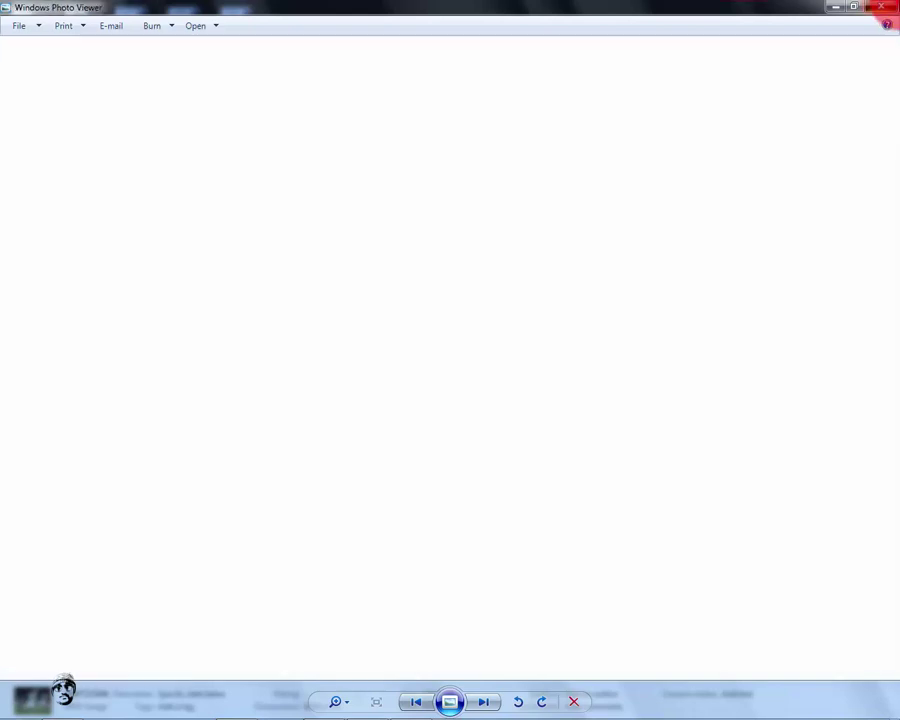
pyautogui.moveTo(390, 118)
pyautogui.mouseDown()
pyautogui.moveTo(340, 710)
pyautogui.moveTo(339, 537)
pyautogui.mouseUp()
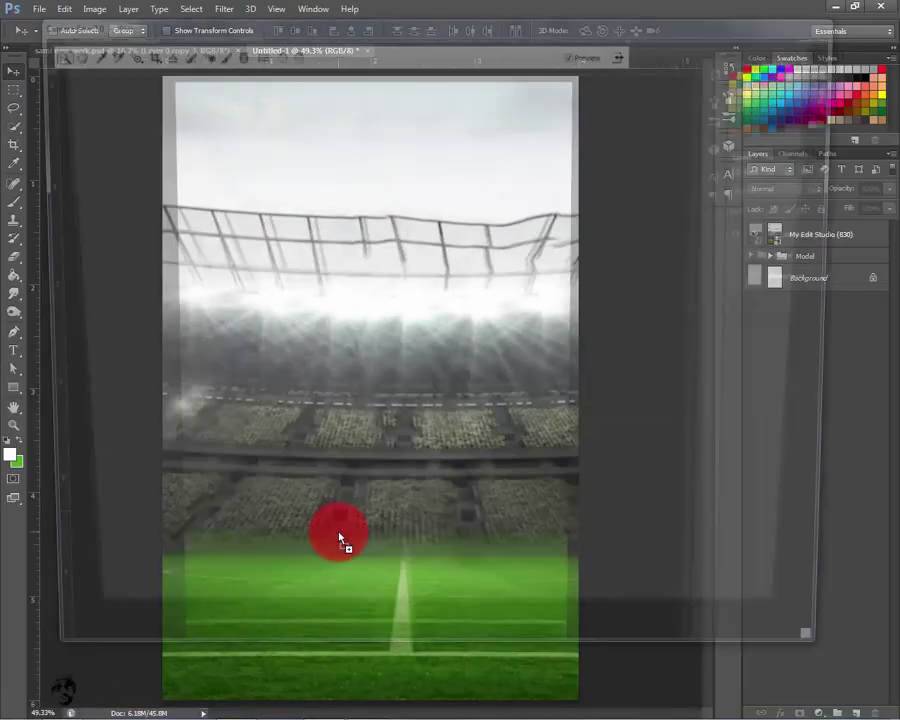
# Confirm Camera Raw and commit the Messi photo 598723344 as a placed layer
pyautogui.press('Return')
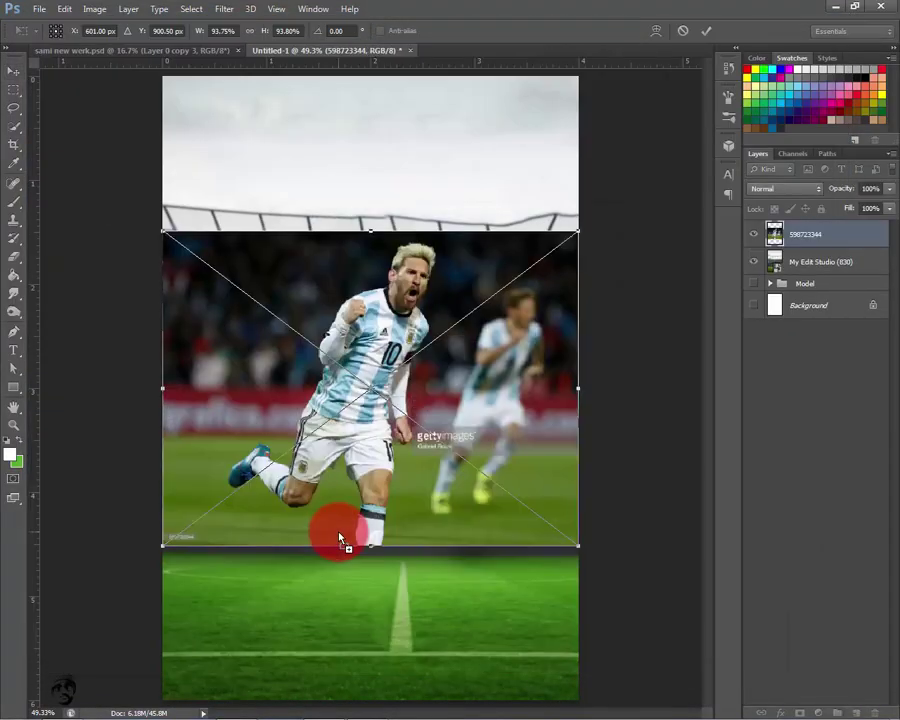
pyautogui.press('Return')
pyautogui.hotkey('ctrl', '-')
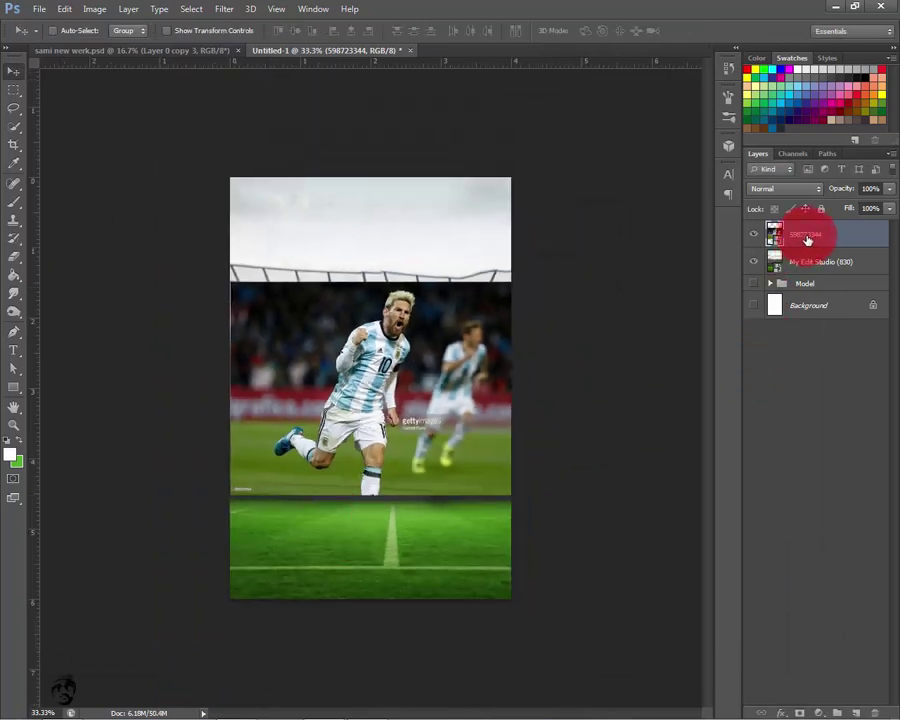
# Reorder the layers so the stadium layer sits above the Messi photo 598723344
pyautogui.moveTo(814, 264)
pyautogui.mouseDown()
pyautogui.moveTo(820, 240)
pyautogui.moveTo(885, 220)
pyautogui.mouseUp()
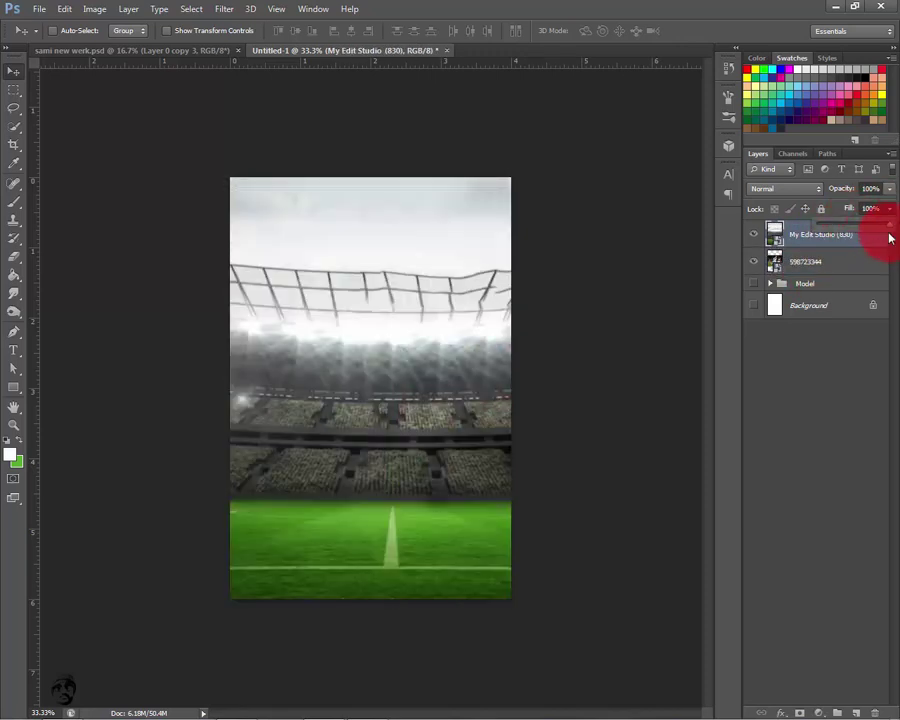
pyautogui.moveTo(808, 262); pyautogui.dragTo(816, 238)
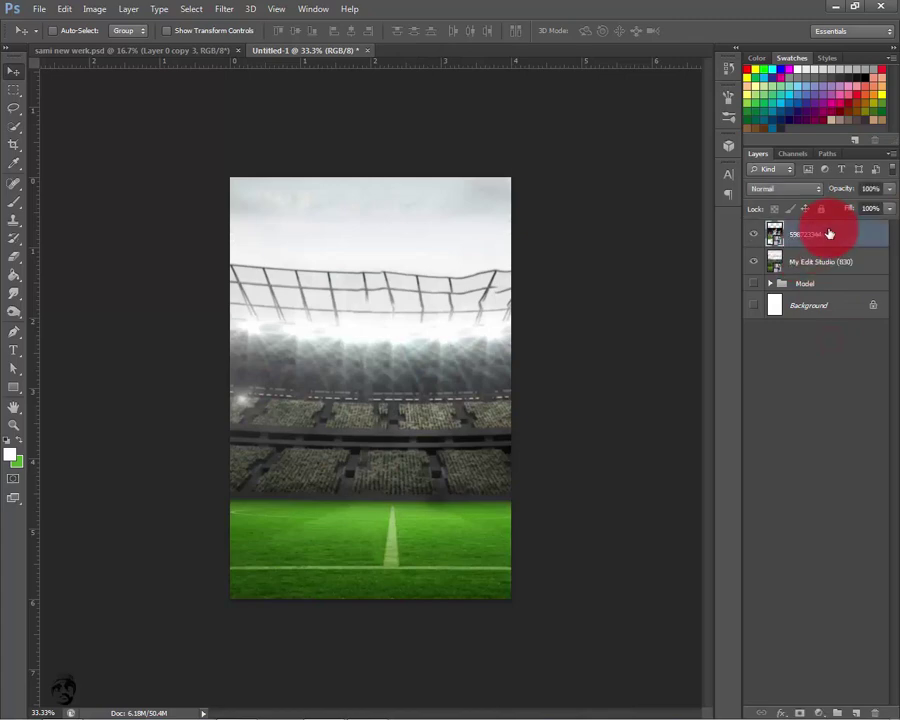
pyautogui.hotkey('ctrl', '-')
pyautogui.hotkey('ctrl', '+')
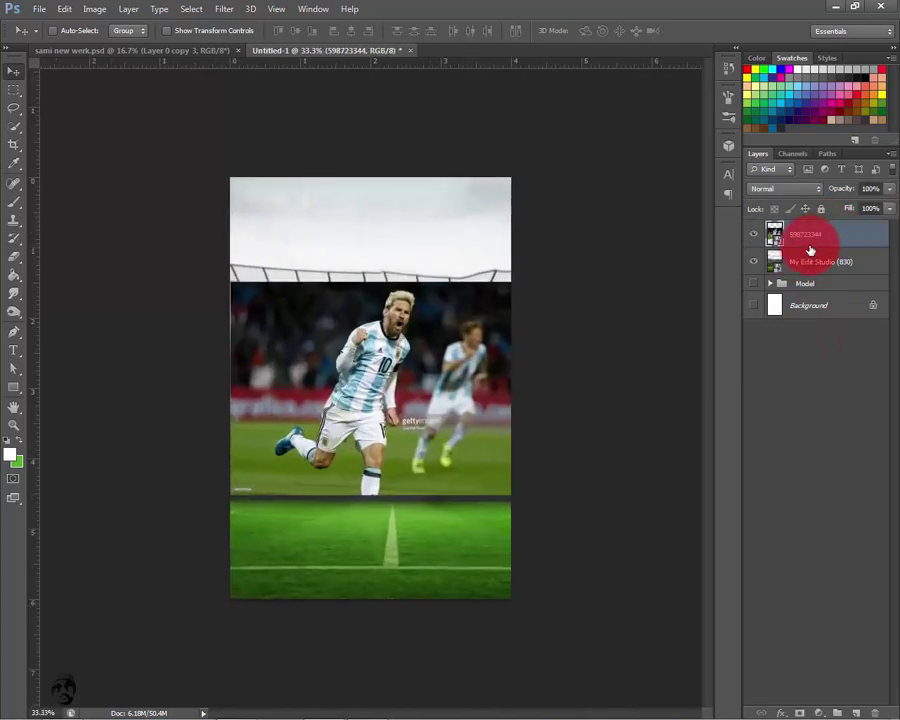
pyautogui.hotkey('ctrl', '+')
pyautogui.hotkey('ctrl', '-')
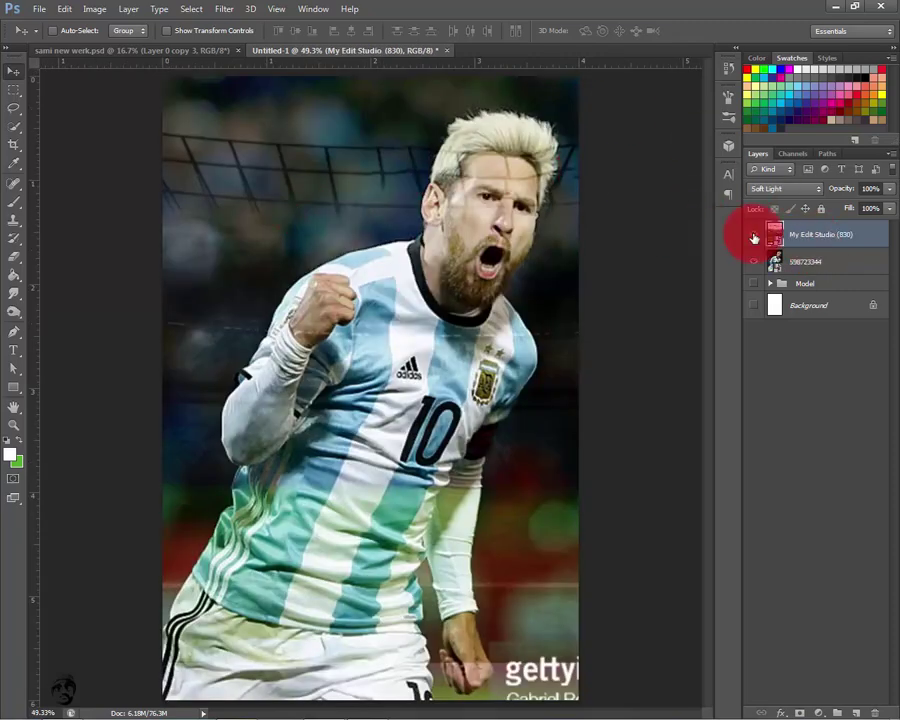
# Select the 598723344 Messi photo layer and nudge it slightly to the right
pyautogui.click(753, 235)
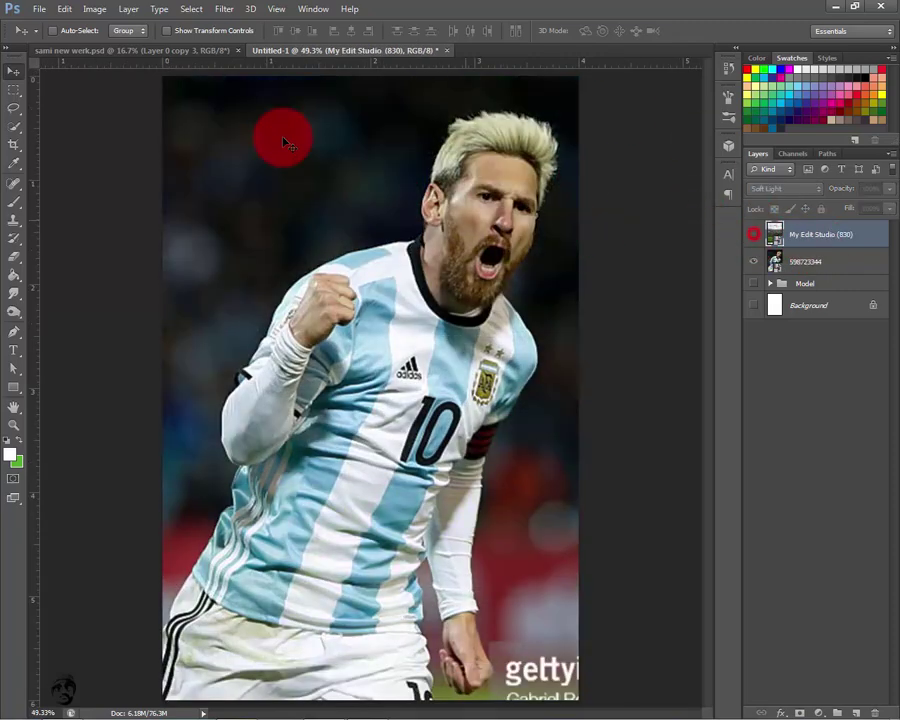
pyautogui.click(815, 264)
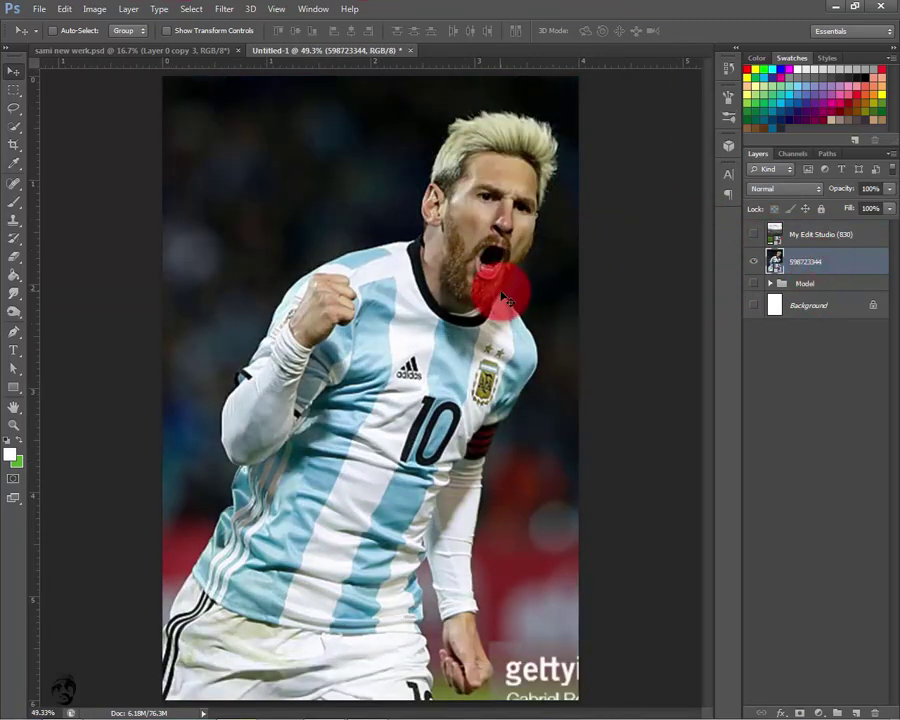
pyautogui.hotkey('ctrl', '-')
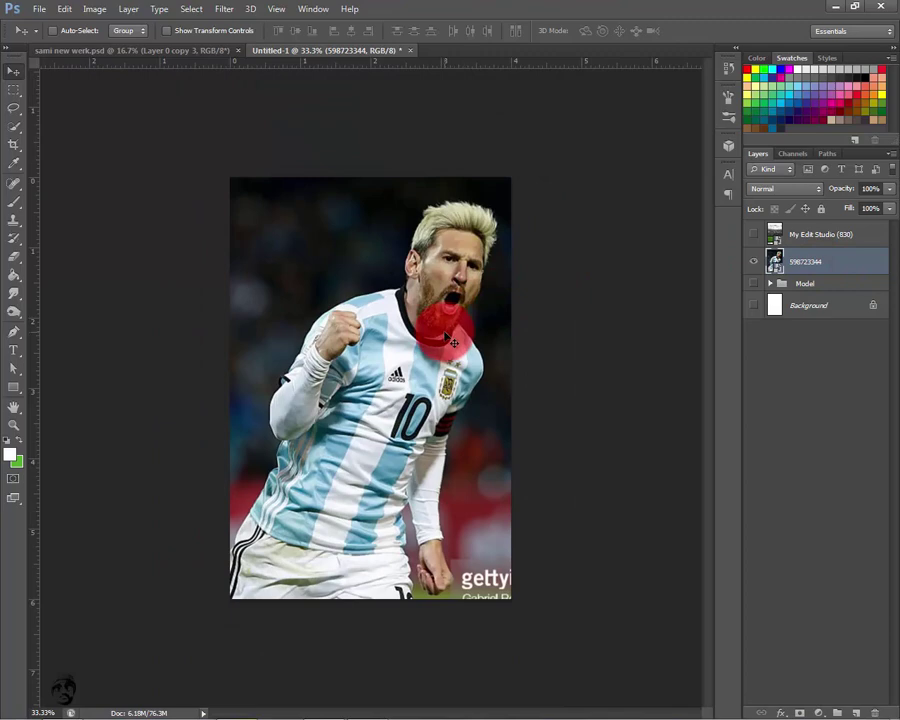
pyautogui.moveTo(453, 343); pyautogui.dragTo(458, 343)
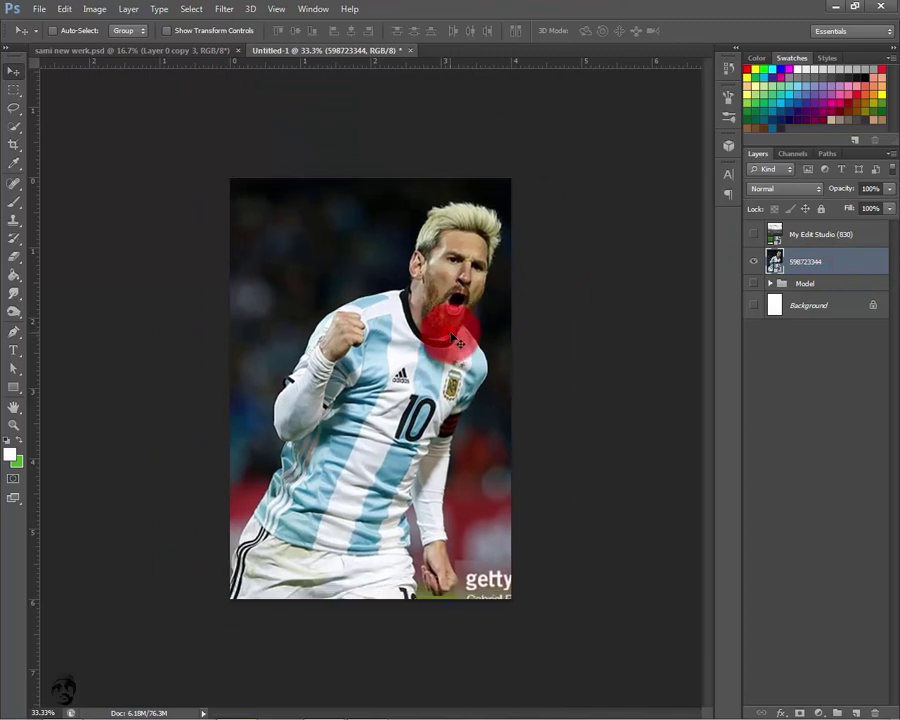
# Select the My Edit Studio stadium layer and make it visible again
pyautogui.click(806, 312)
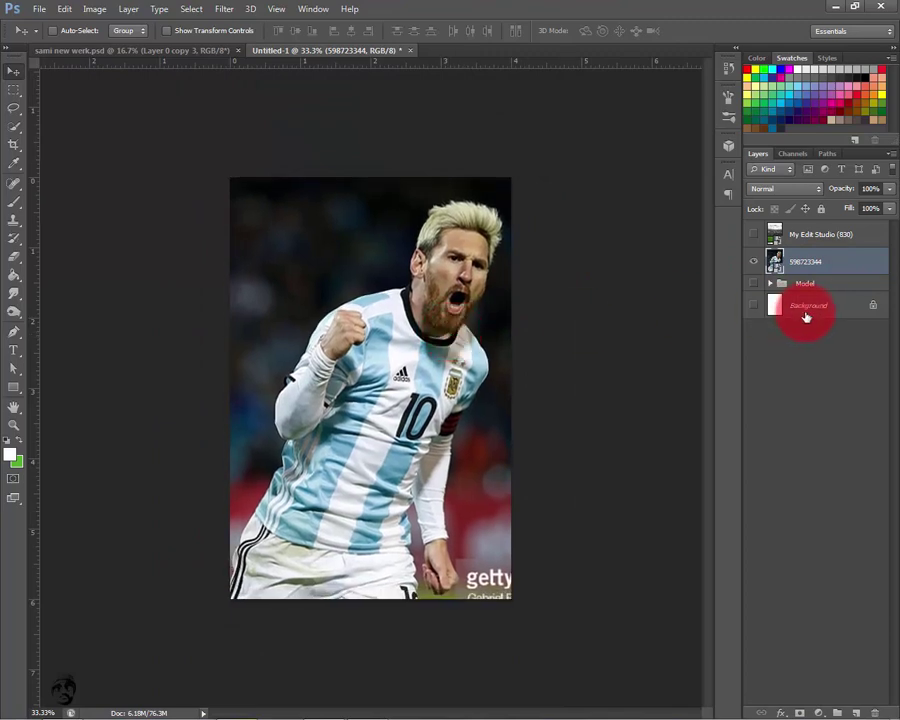
pyautogui.click(831, 252)
pyautogui.click(828, 236)
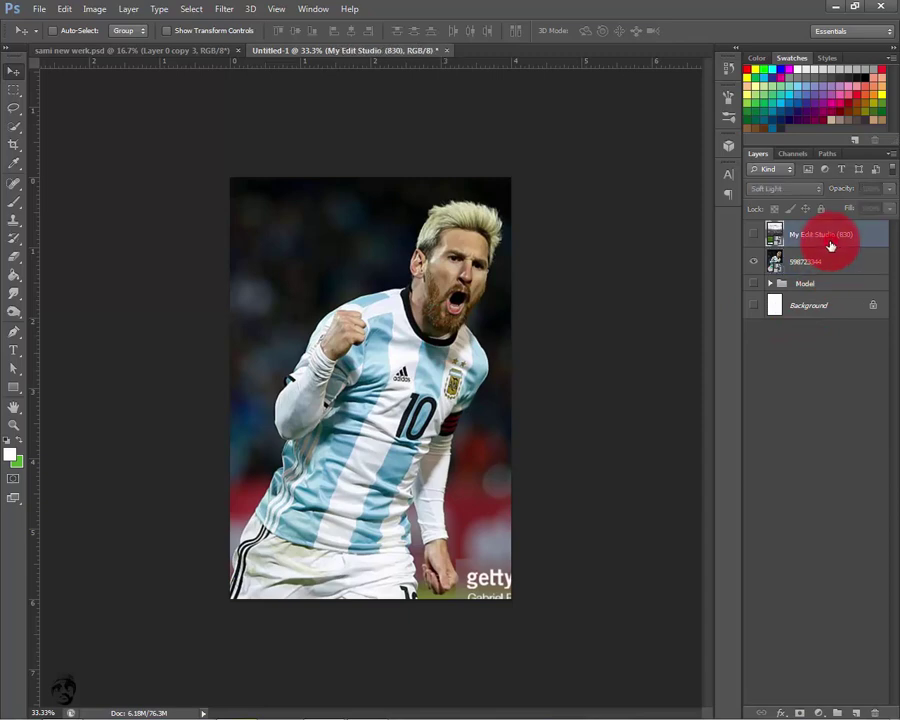
pyautogui.click(755, 236)
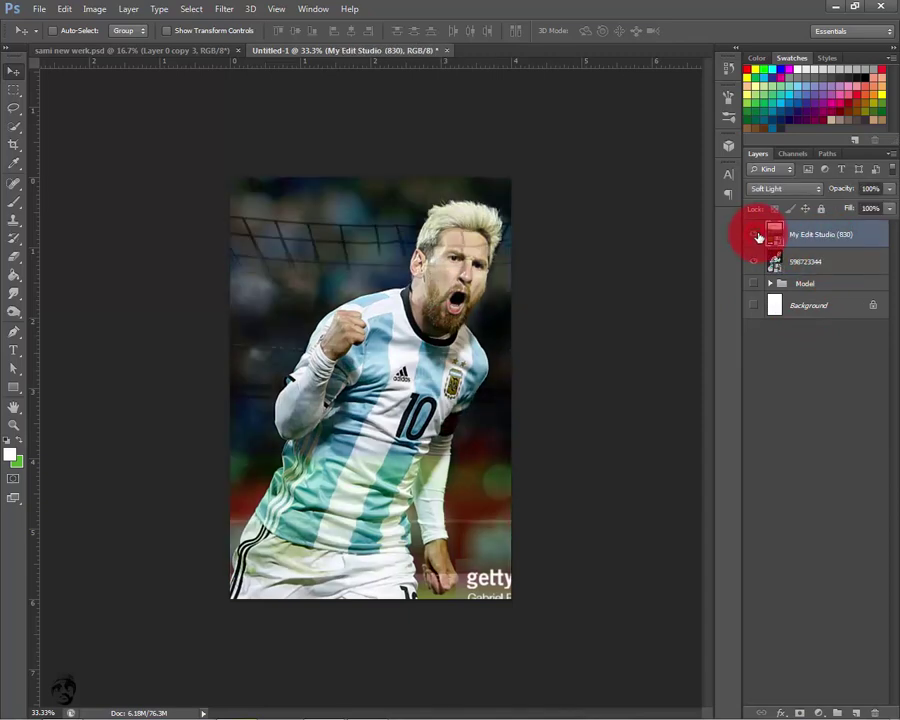
# Lower the stadium layer's fill to 72% and set its blend mode to Normal
pyautogui.click(802, 192)
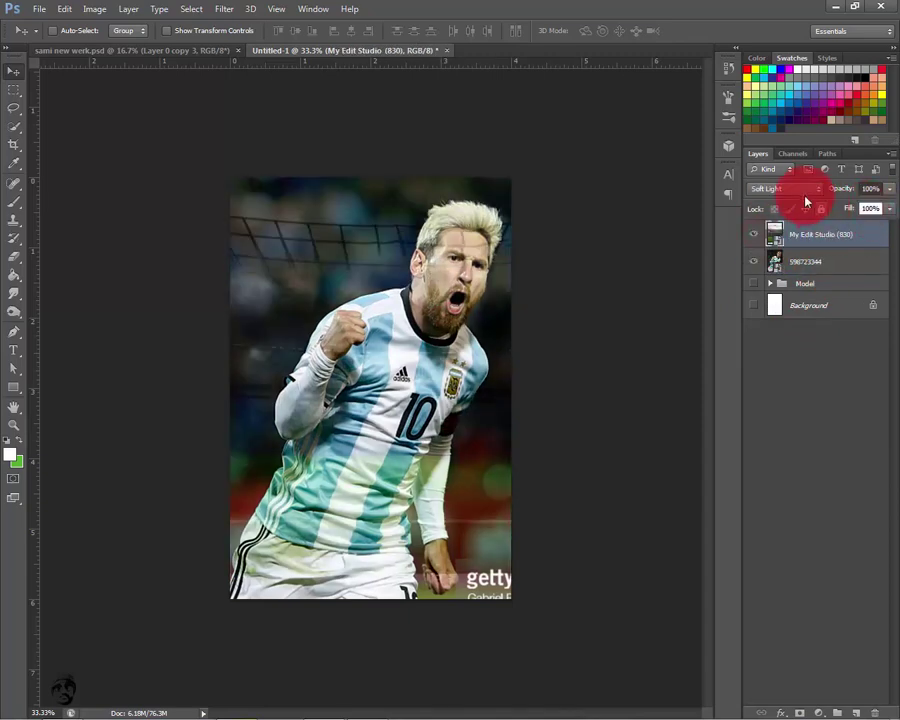
pyautogui.click(802, 193)
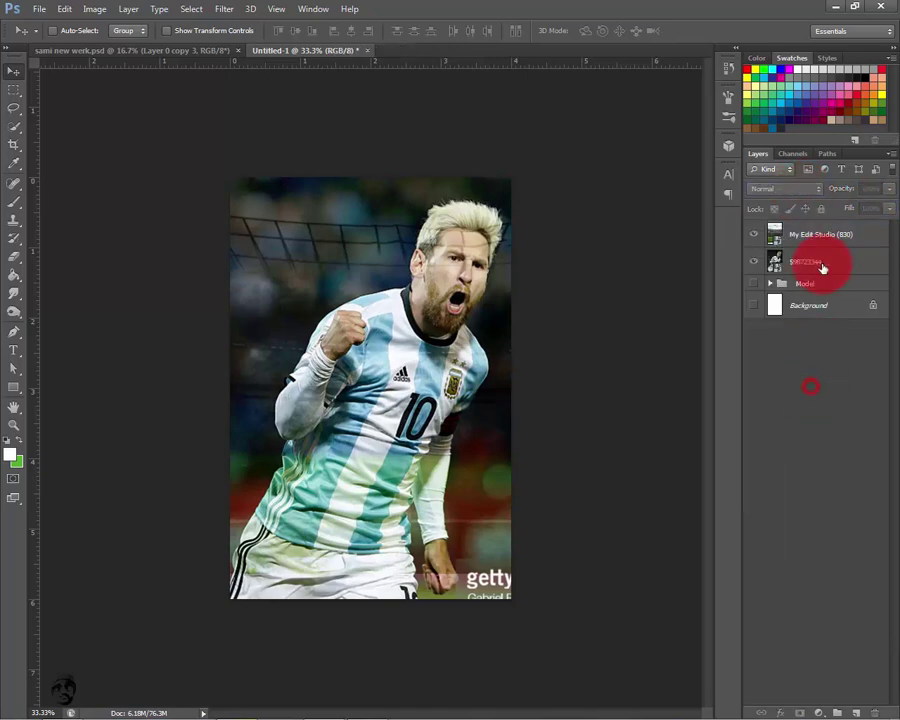
pyautogui.click(798, 190)
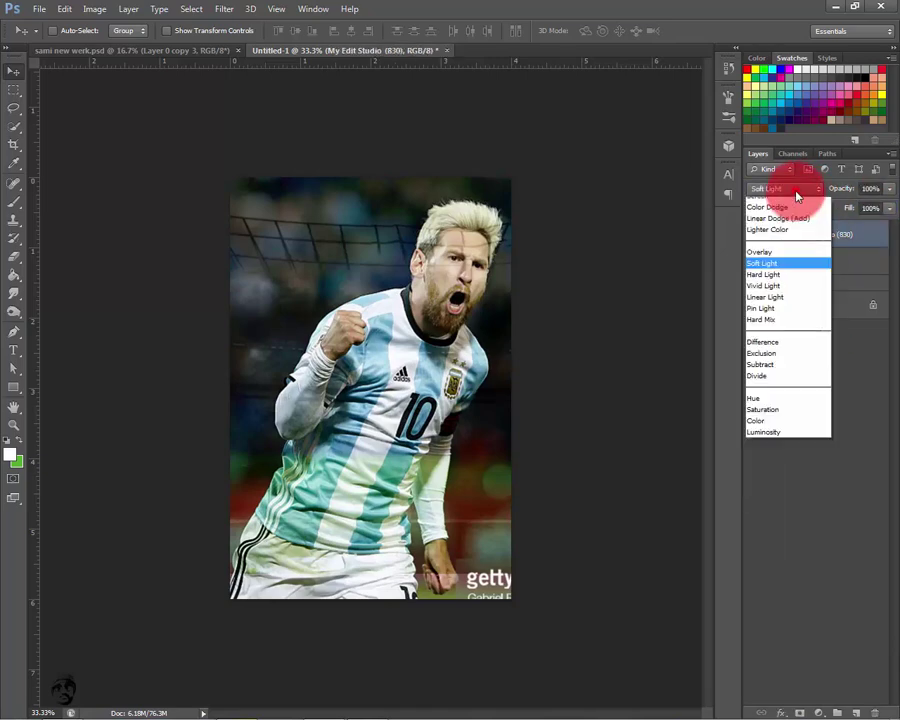
pyautogui.click(877, 368)
pyautogui.click(889, 208)
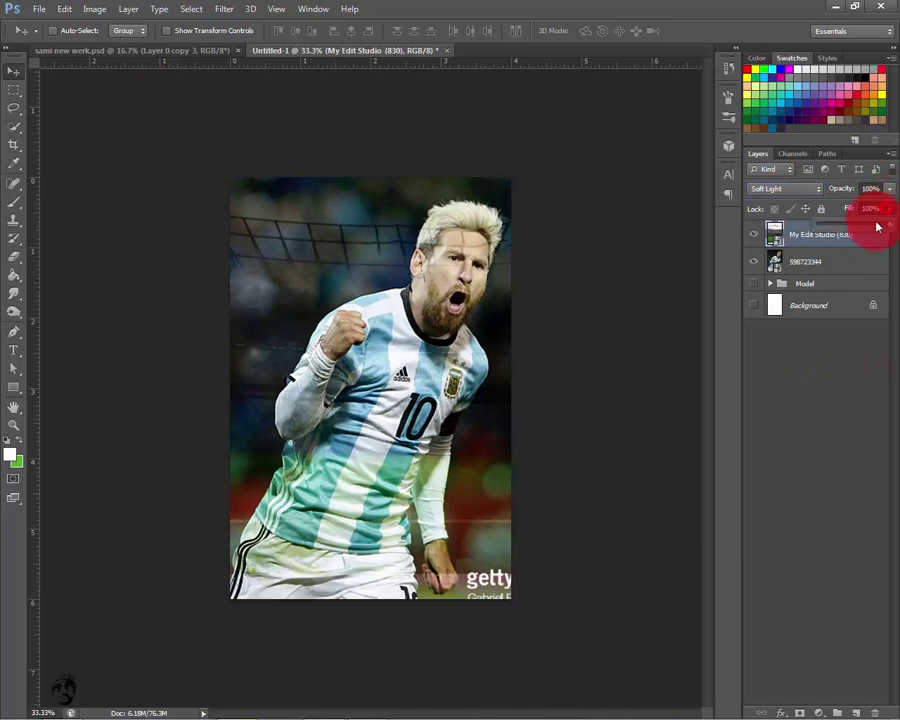
pyautogui.moveTo(872, 224)
pyautogui.mouseDown()
pyautogui.moveTo(871, 232)
pyautogui.moveTo(866, 226)
pyautogui.mouseUp()
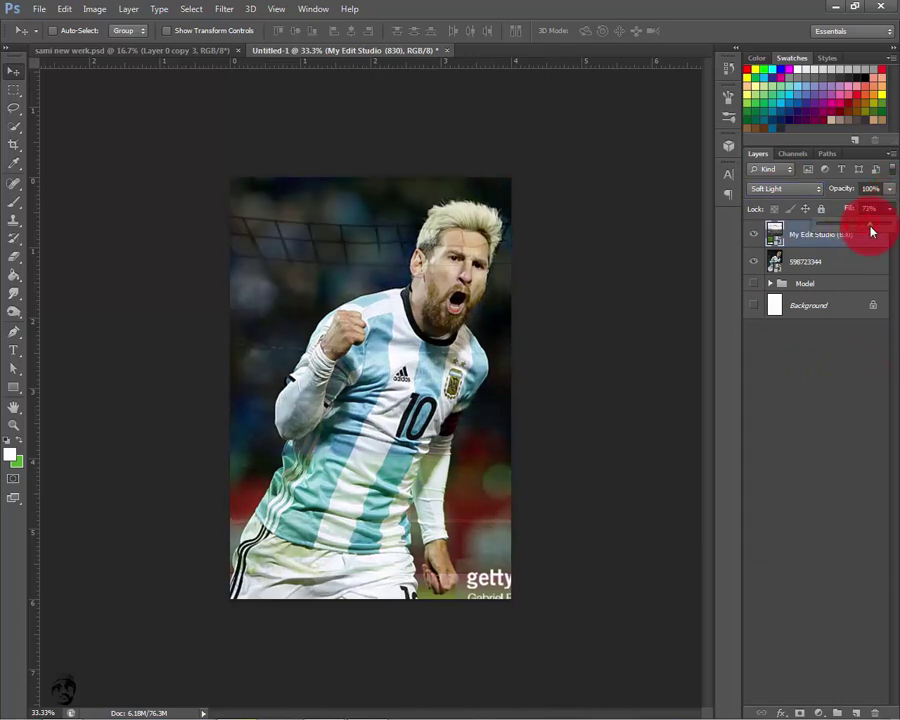
pyautogui.click(764, 192)
pyautogui.click(768, 210)
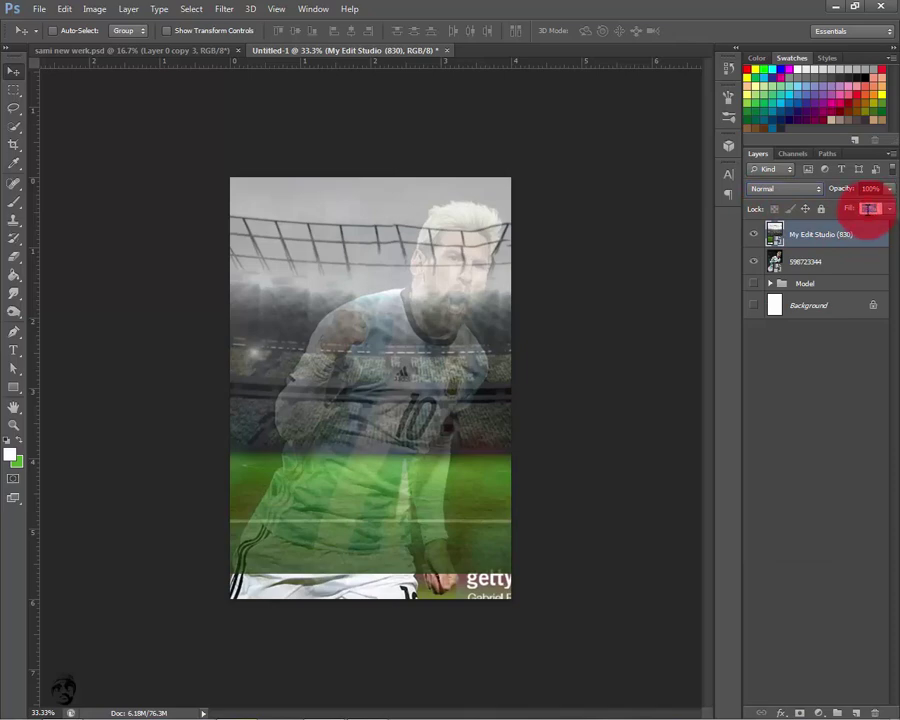
# Set the stadium fill to 50% and toggle the stadium overlay off and on to compare
pyautogui.write('50')
pyautogui.click(826, 412)
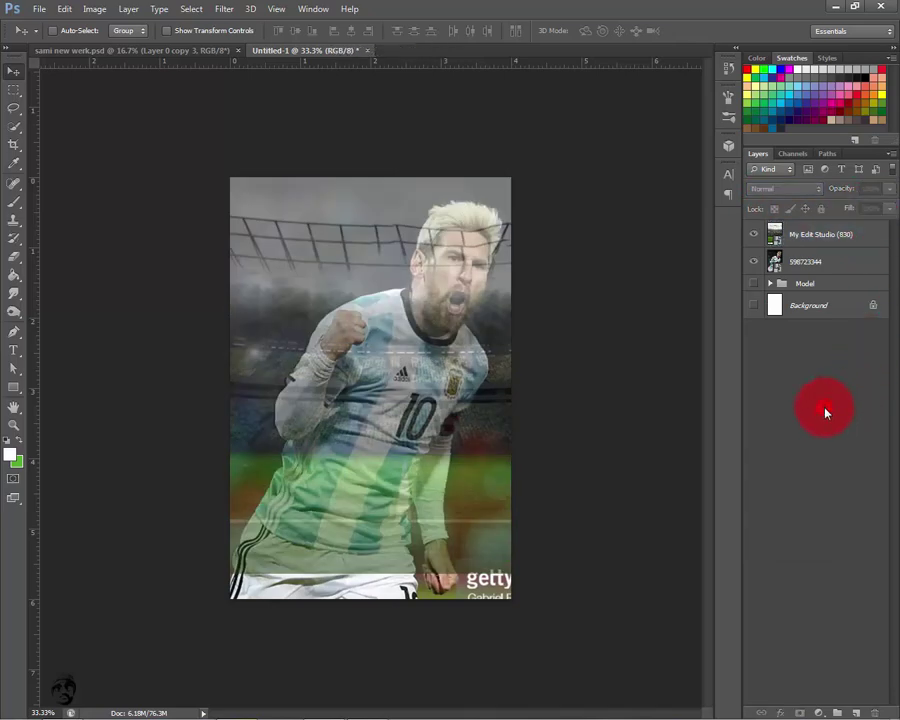
pyautogui.hotkey('ctrl', '0')
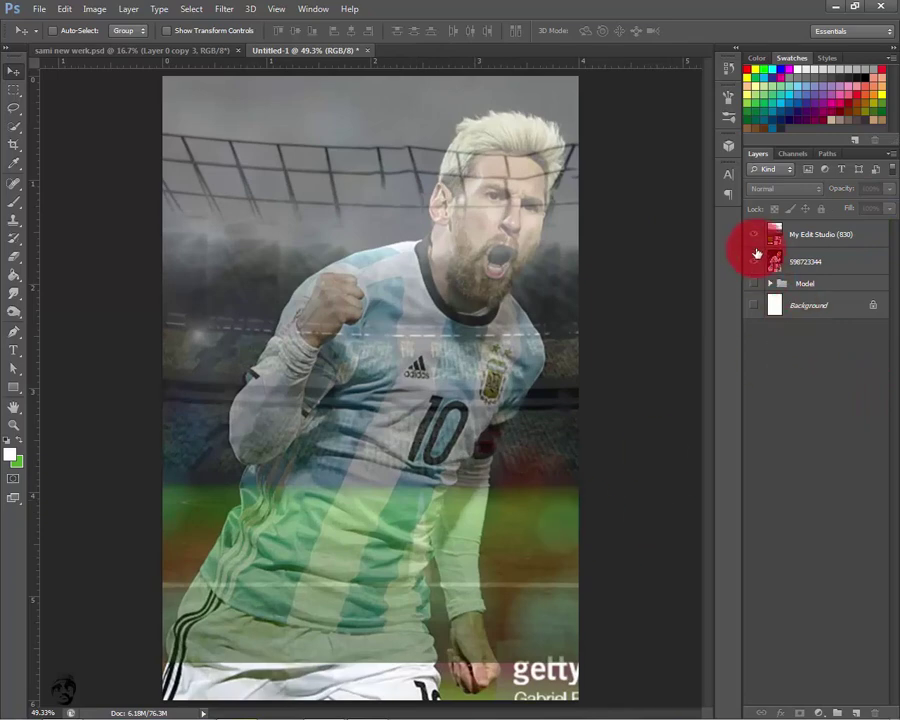
pyautogui.click(756, 237)
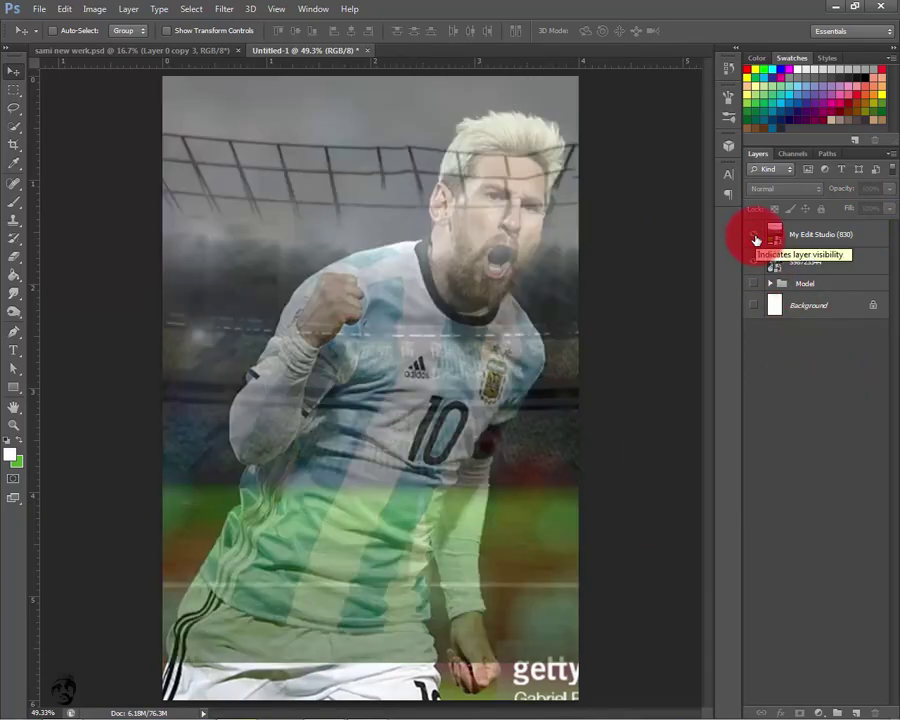
pyautogui.click(756, 238)
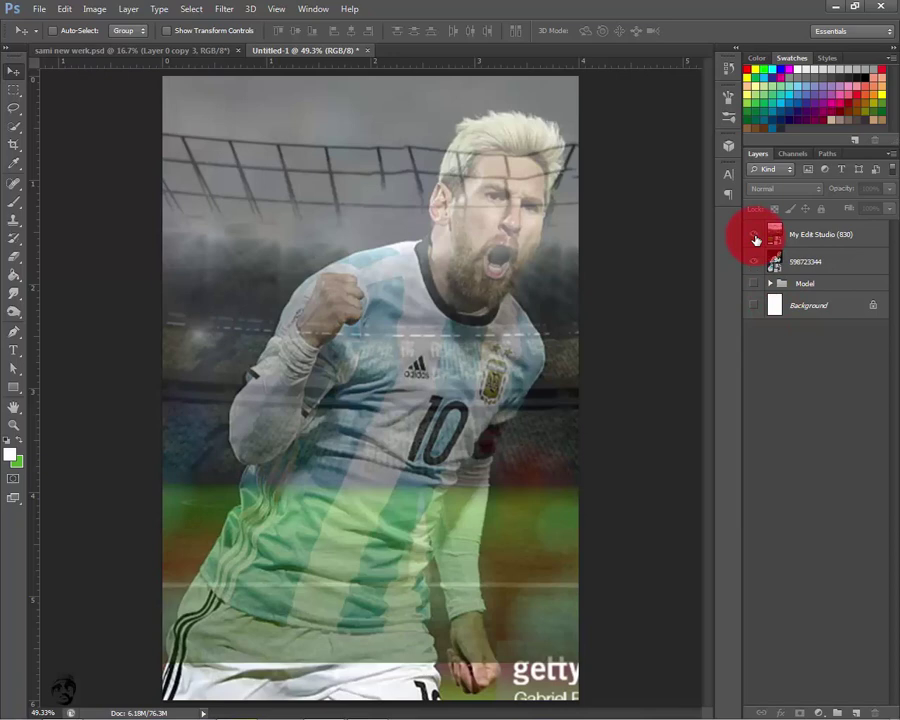
# Hide the player layer, raise the stadium fill to 100% and move the stadium lower
pyautogui.click(751, 261)
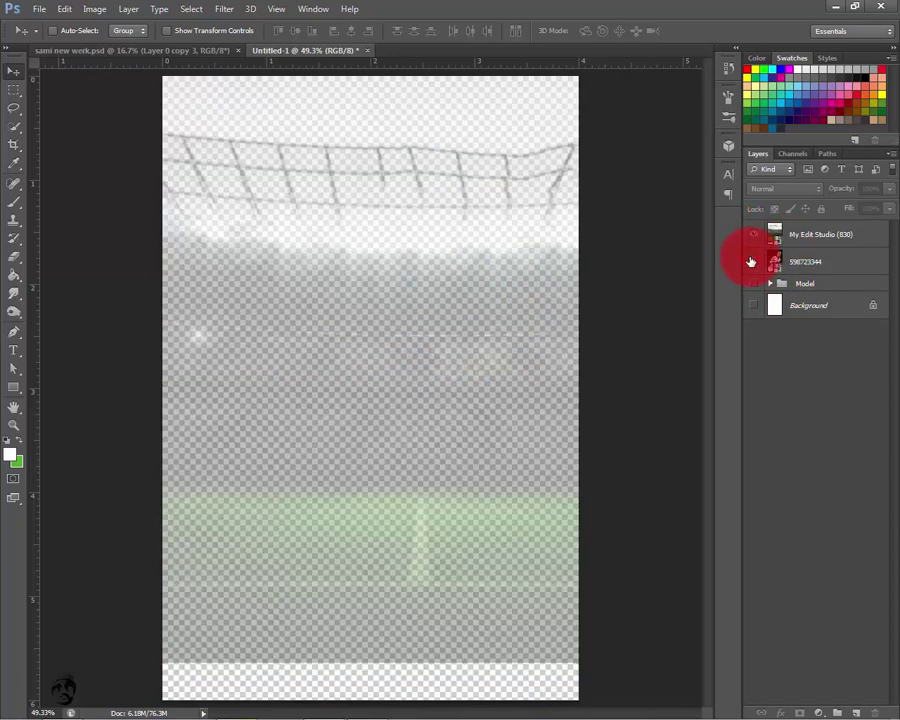
pyautogui.hotkey('ctrl', '-')
pyautogui.click(822, 240)
pyautogui.hotkey('ctrl', '-')
pyautogui.click(889, 208)
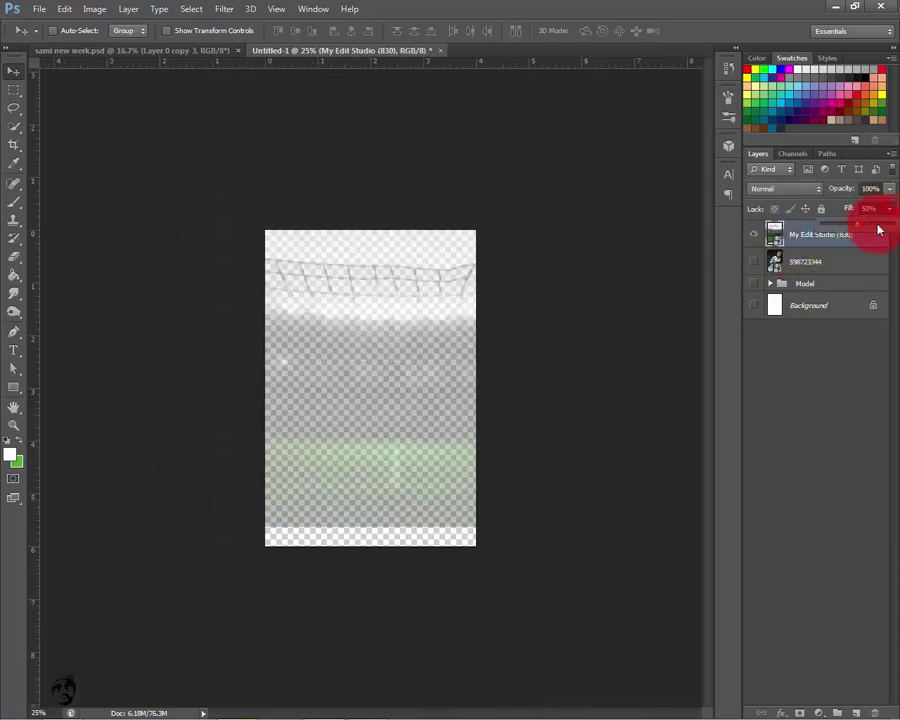
pyautogui.moveTo(878, 231); pyautogui.dragTo(890, 231)
pyautogui.moveTo(386, 366); pyautogui.dragTo(388, 398)
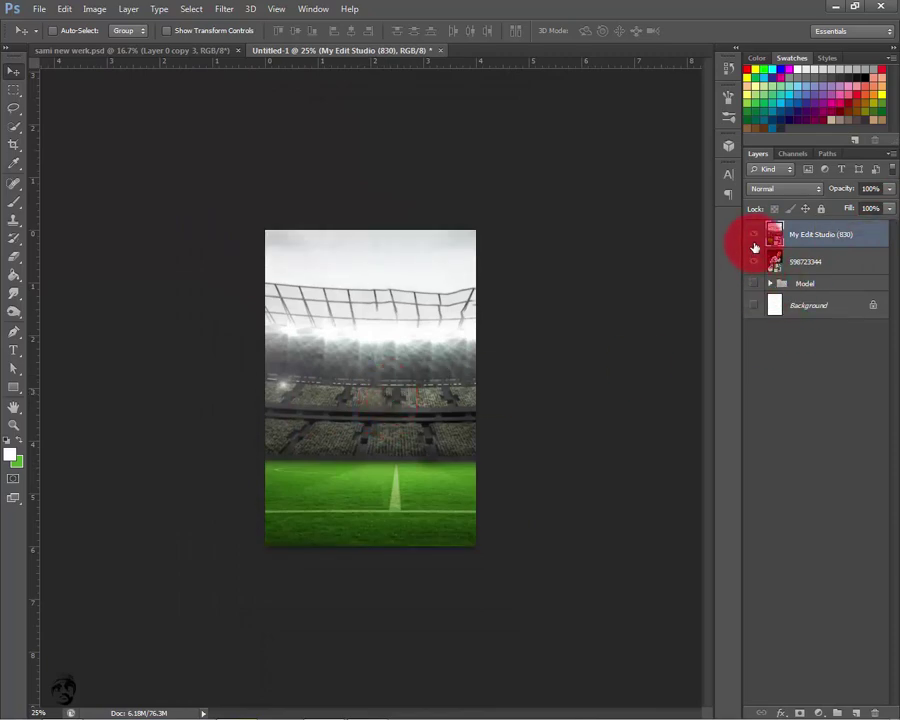
# Set the stadium layer's fill back to 50% and deselect all layers
pyautogui.hotkey('ctrl', '0')
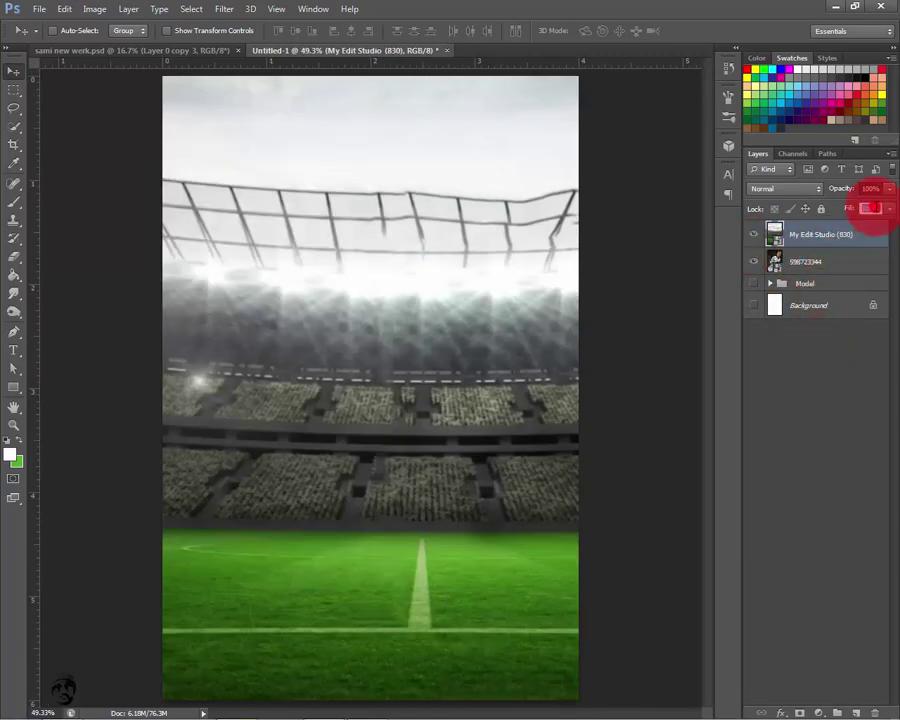
pyautogui.write('50')
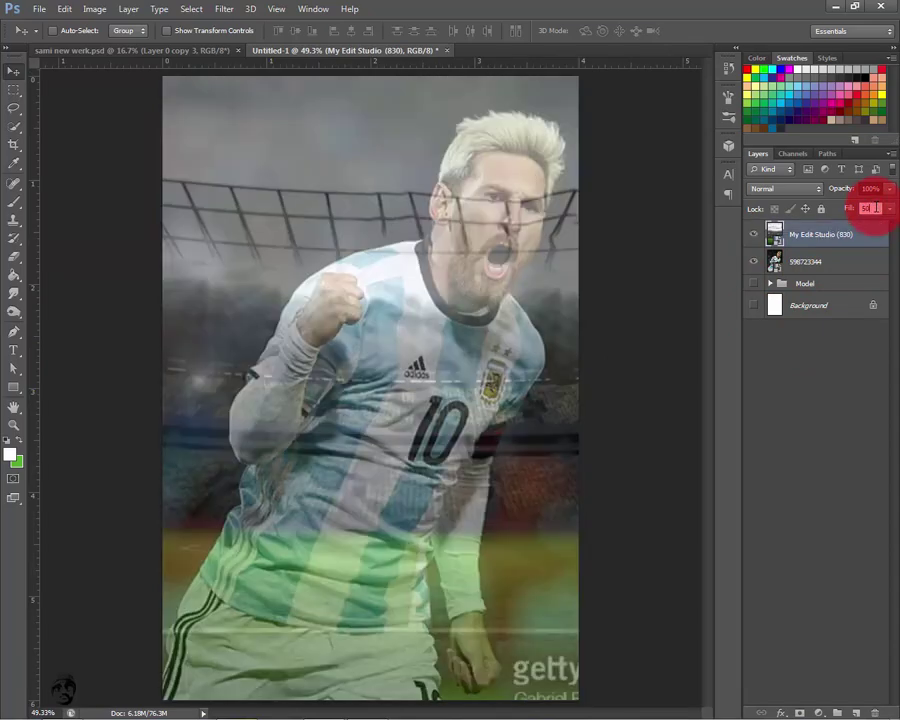
pyautogui.click(813, 432)
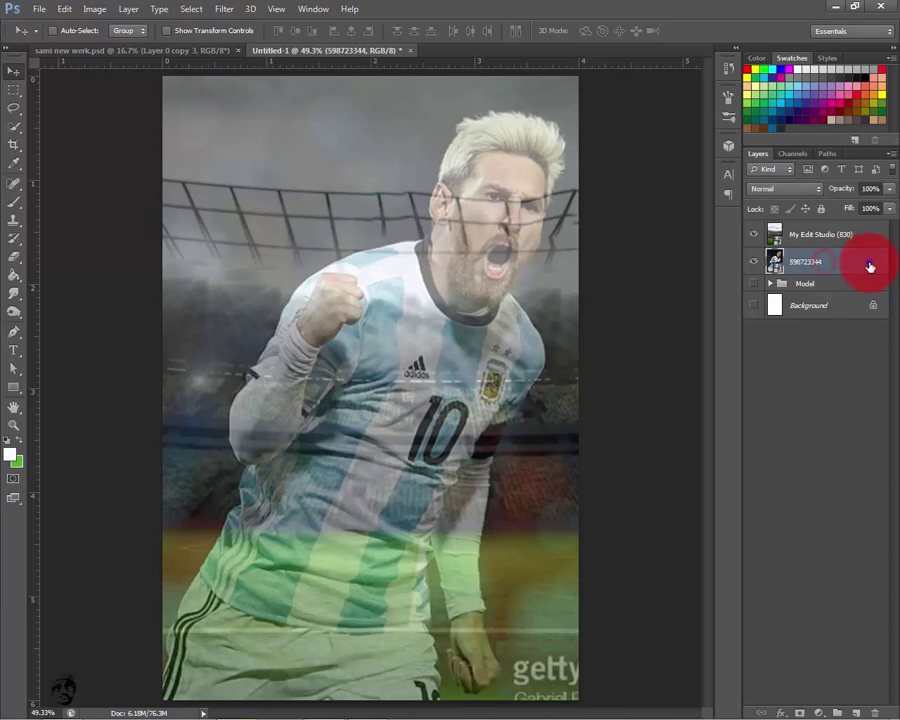
# Rasterize the 598723344 player layer and apply a small-radius Gaussian Blur to it
pyautogui.rightClick(863, 266)
pyautogui.click(810, 326)
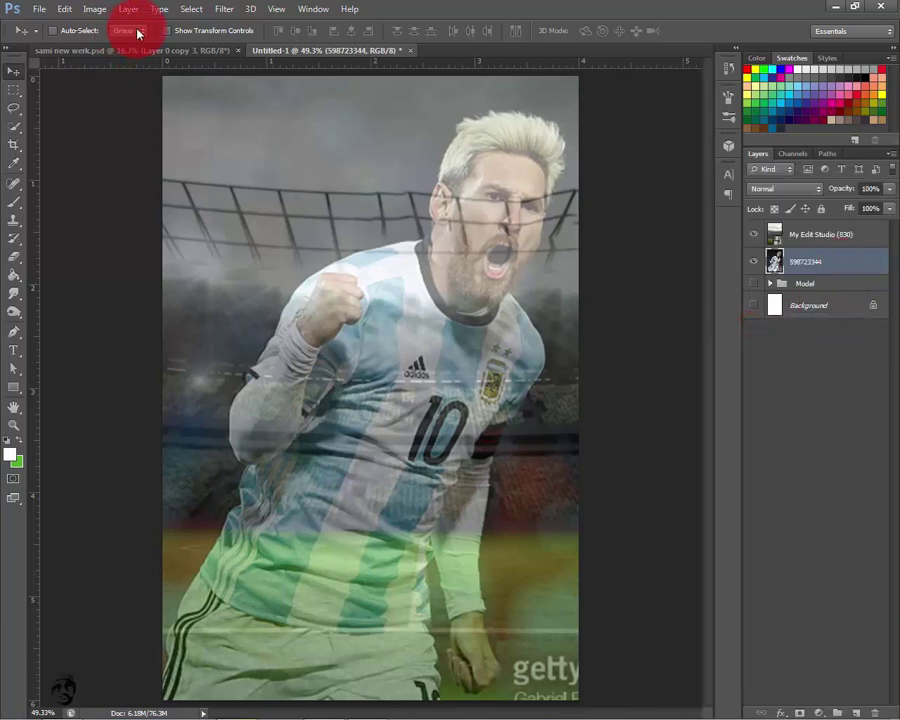
pyautogui.click(224, 9)
pyautogui.click(273, 150)
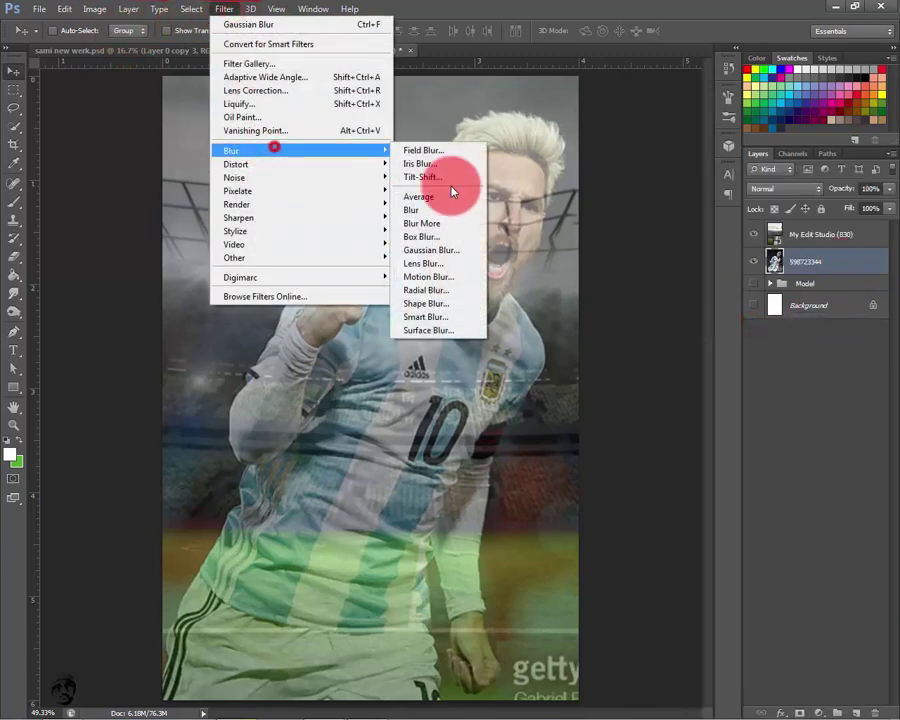
pyautogui.click(440, 250)
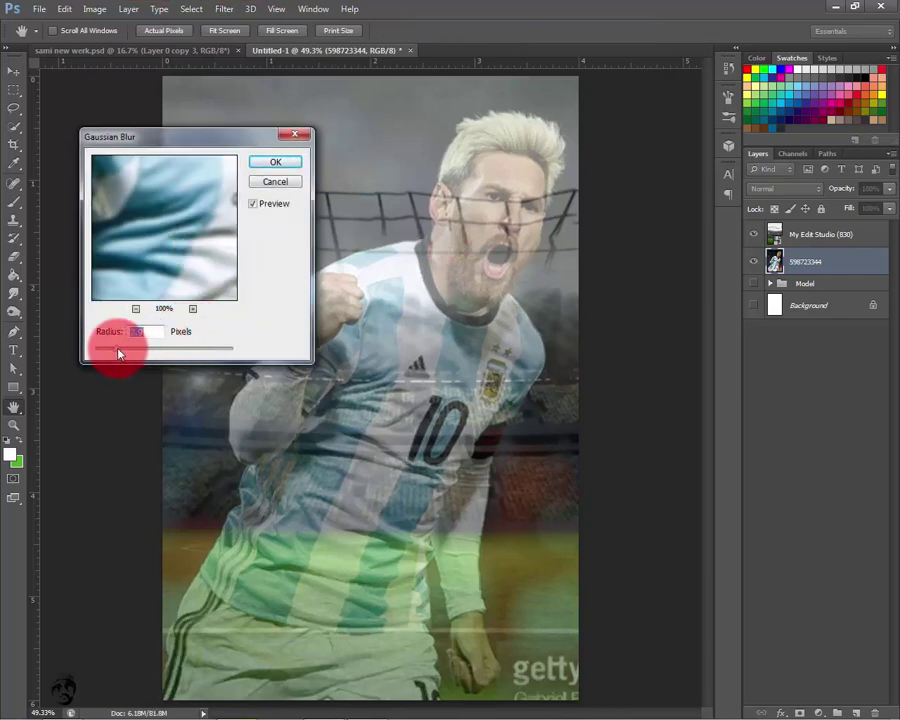
pyautogui.moveTo(116, 348); pyautogui.dragTo(112, 352)
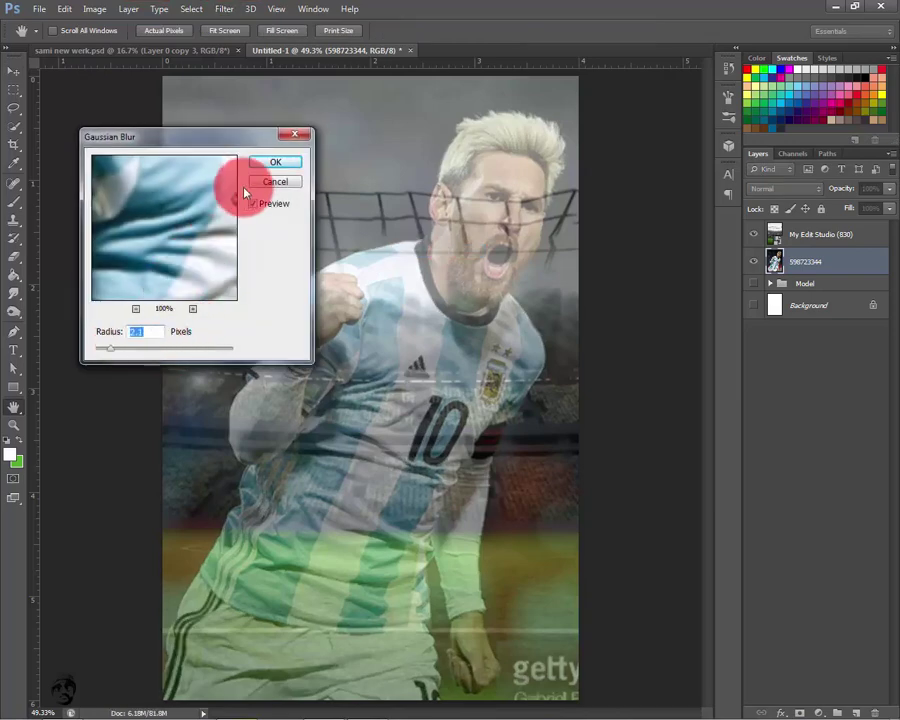
pyautogui.click(275, 161)
pyautogui.press('v')
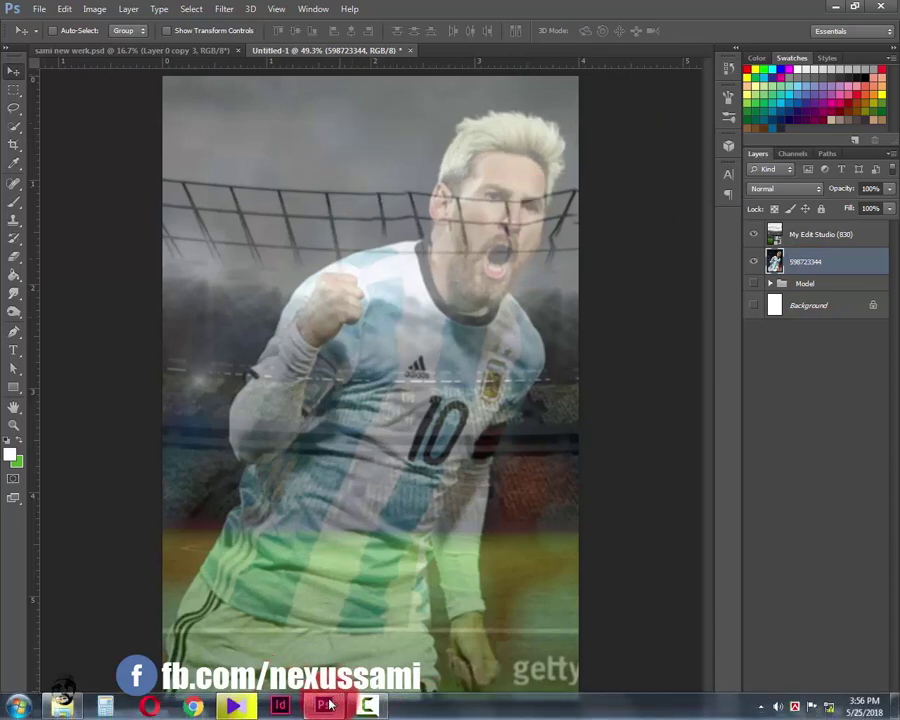
# Find the dust-particles image in Explorer's Help File folder and preview it
pyautogui.click(62, 706)
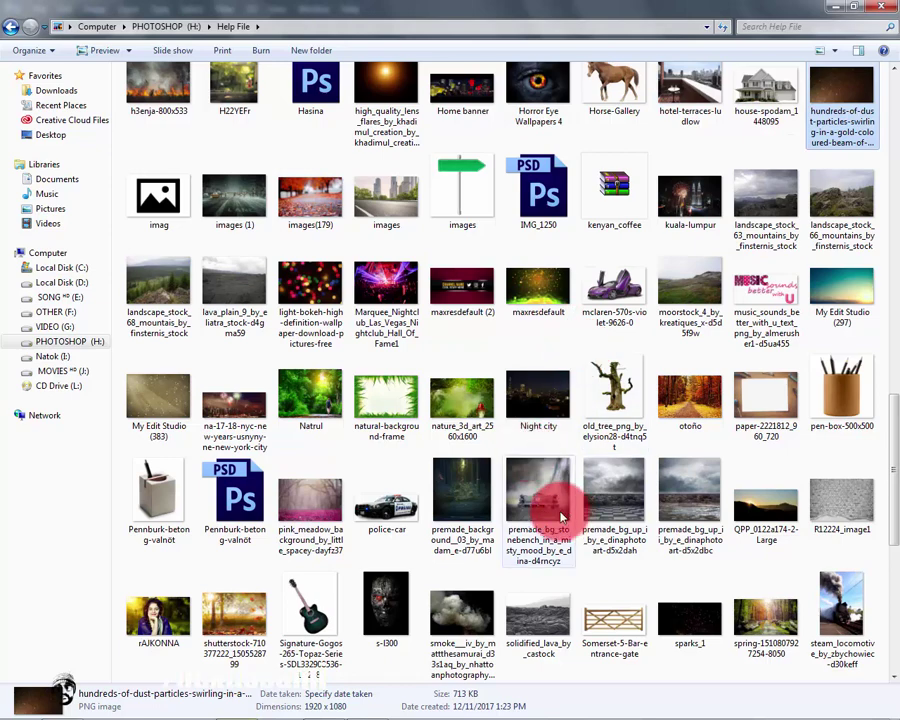
pyautogui.click(763, 603)
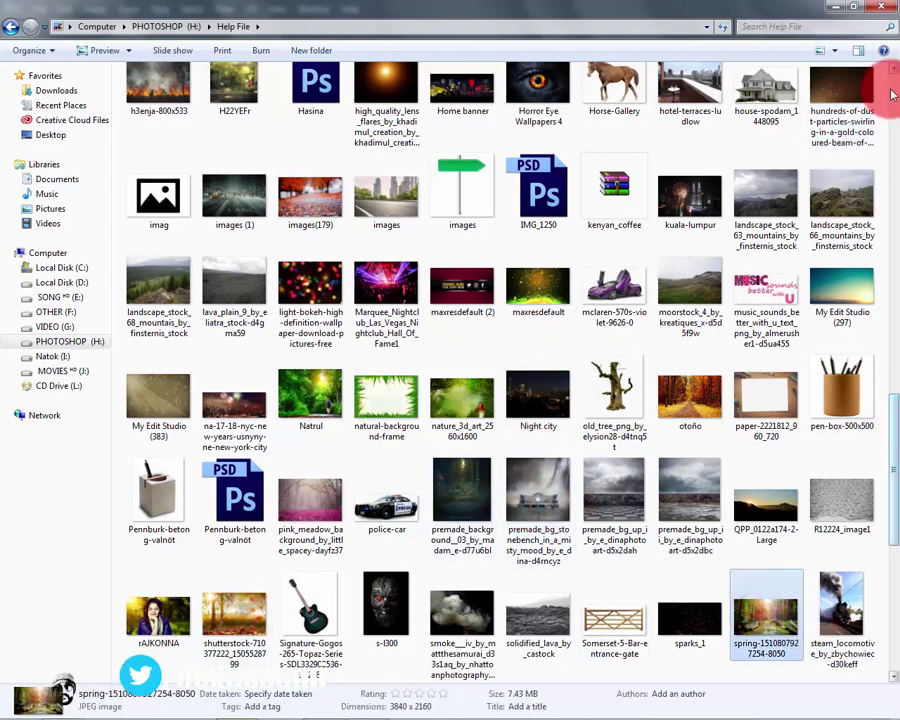
pyautogui.click(891, 72)
pyautogui.click(840, 150)
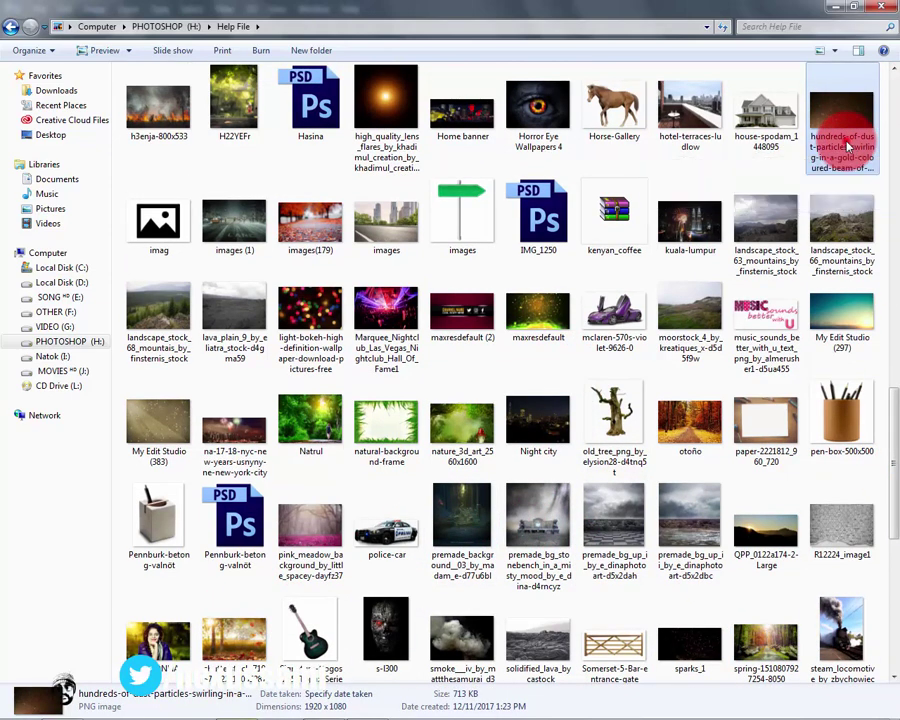
pyautogui.doubleClick(848, 147)
pyautogui.click(878, 10)
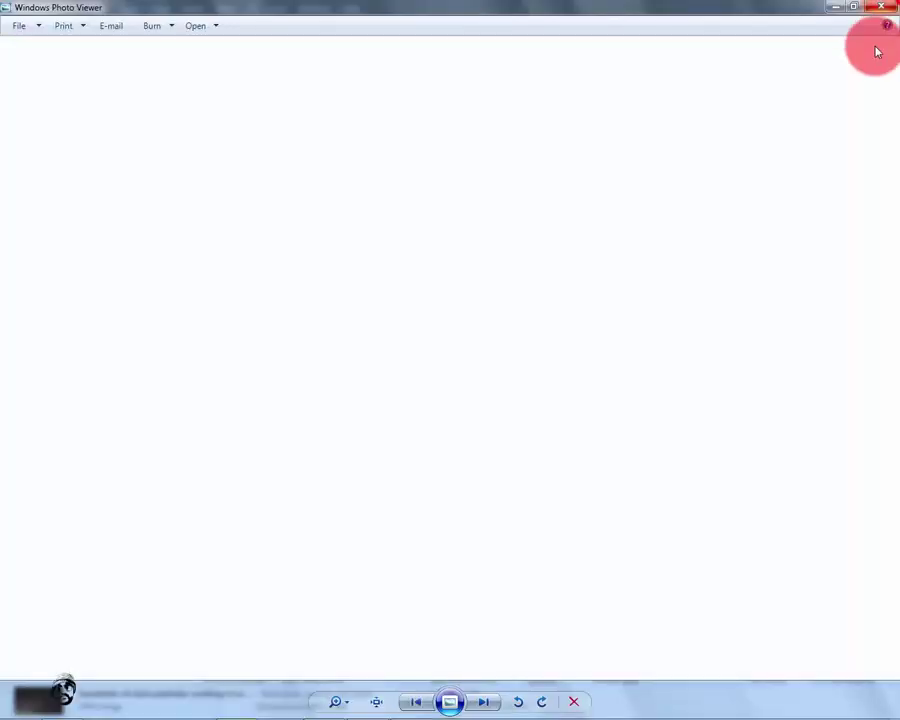
# Place the dust-particles image in Photoshop and try Overlay and Soft Light blending
pyautogui.click(323, 707)
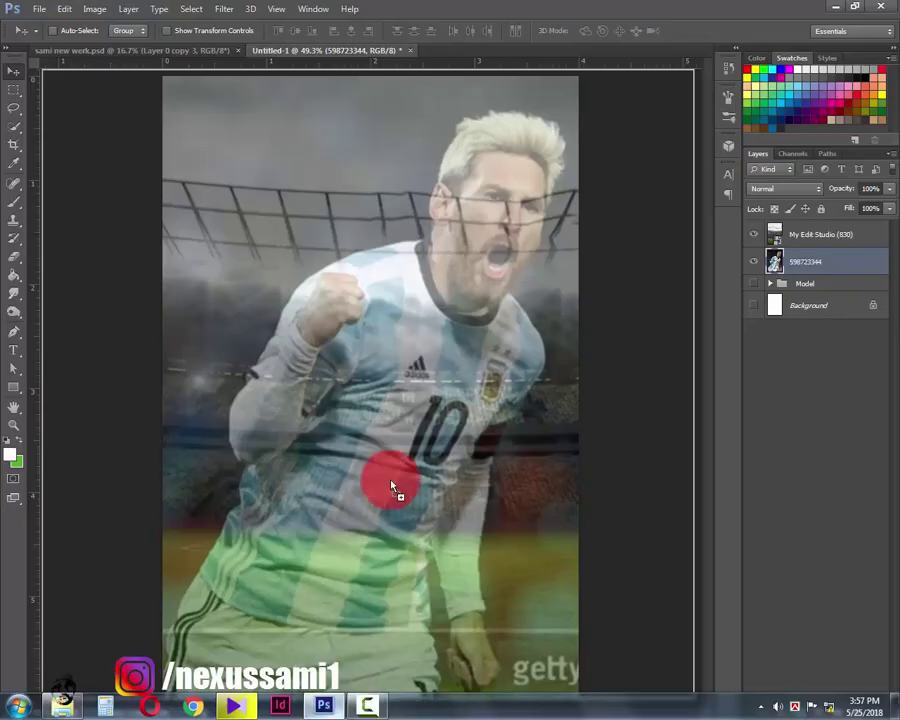
pyautogui.hotkey('ctrl', 't')
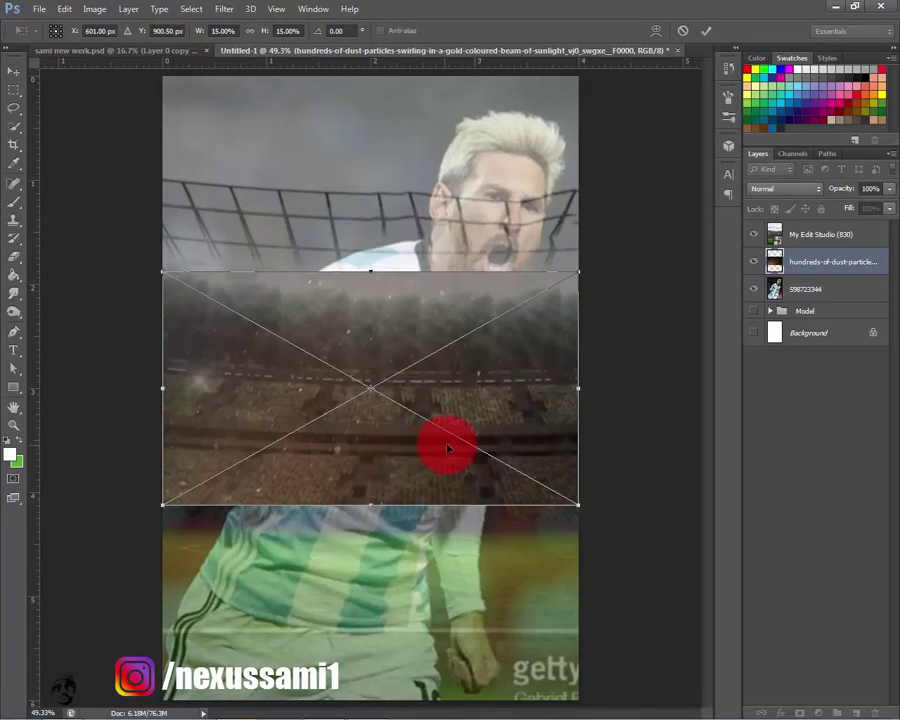
pyautogui.press('Return')
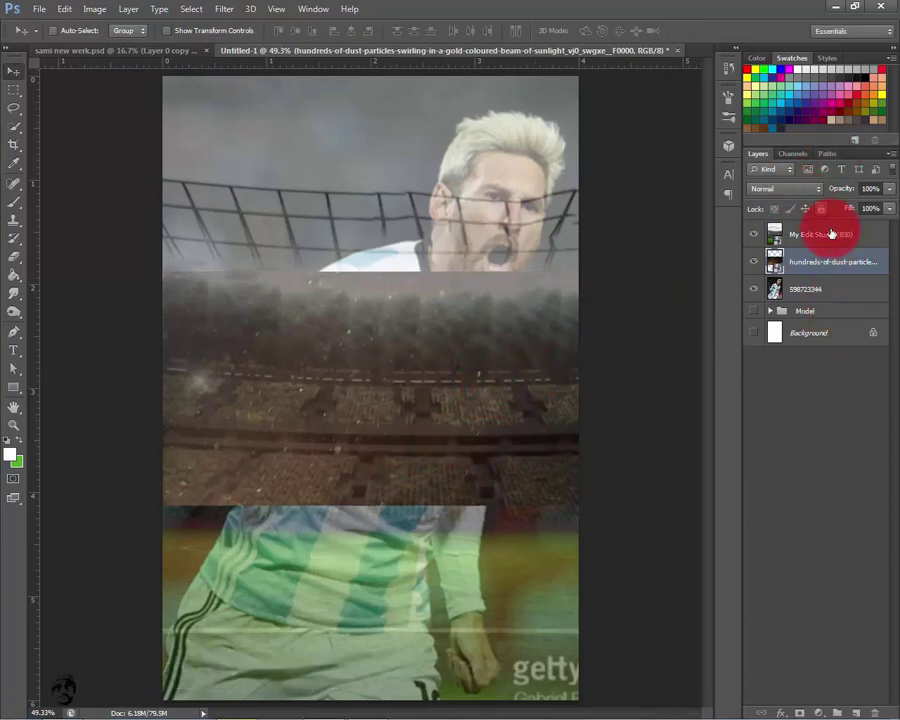
pyautogui.click(813, 189)
pyautogui.moveTo(813, 193); pyautogui.dragTo(785, 368)
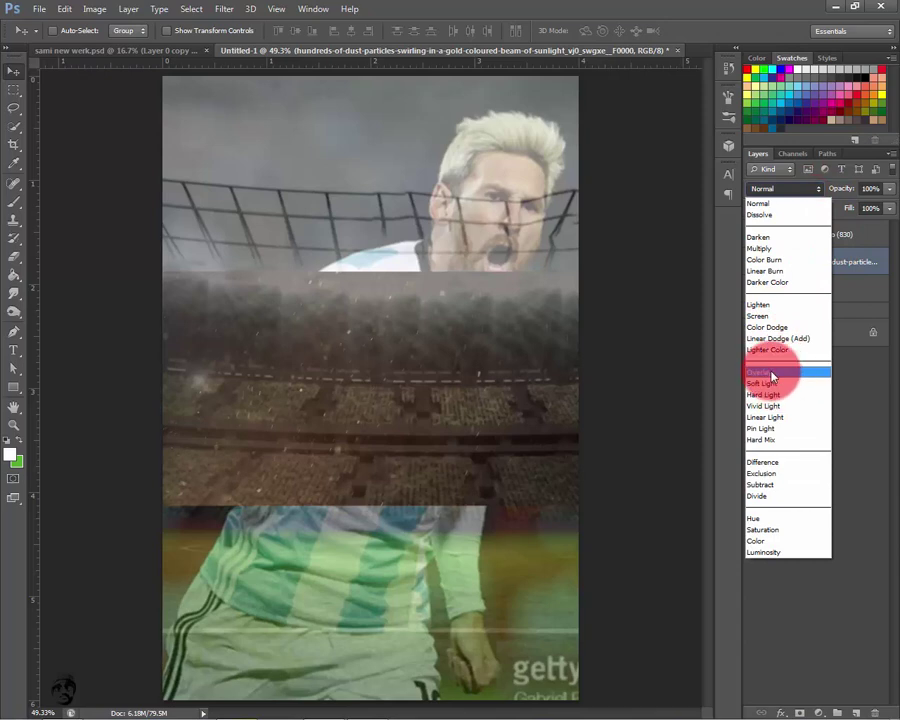
pyautogui.click(772, 373)
pyautogui.press('Down')
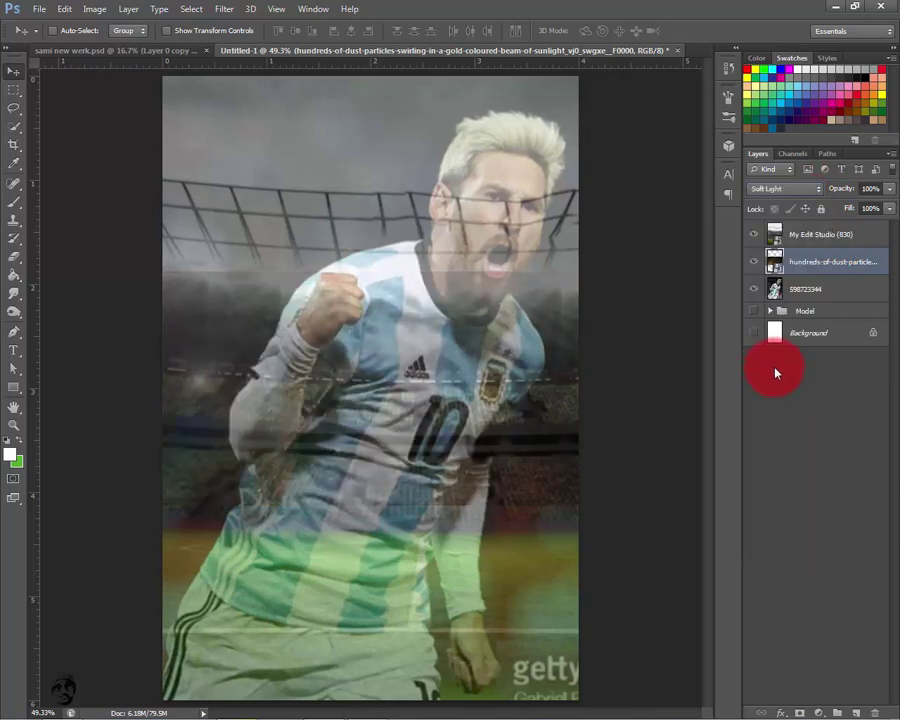
# Stretch the dust layer downward so it fills the canvas height
pyautogui.hotkey('ctrl', '-')
pyautogui.hotkey('ctrl', 't')
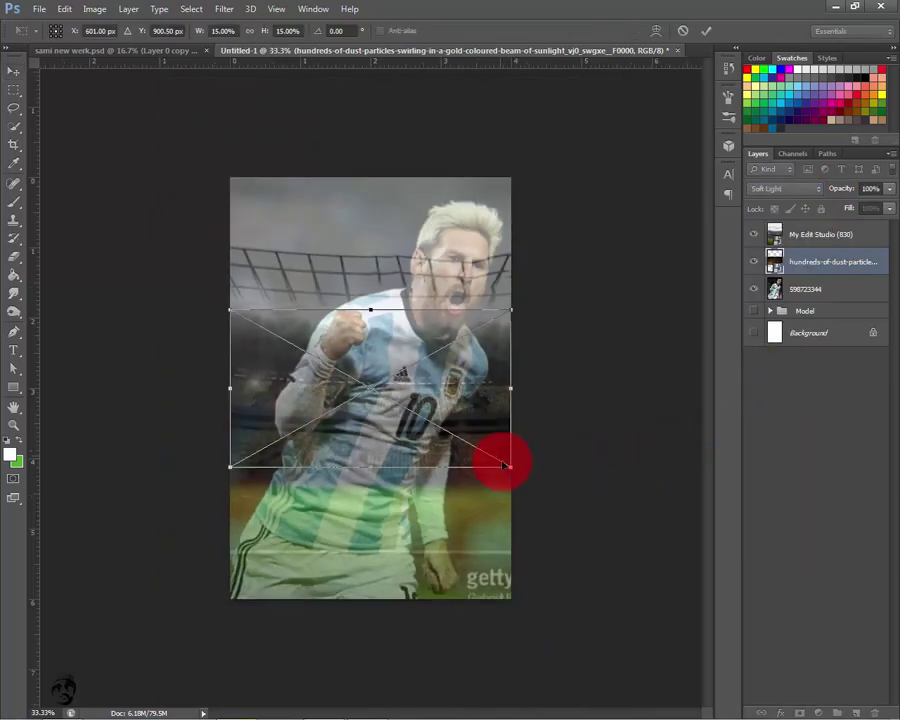
pyautogui.moveTo(370, 468); pyautogui.dragTo(385, 598)
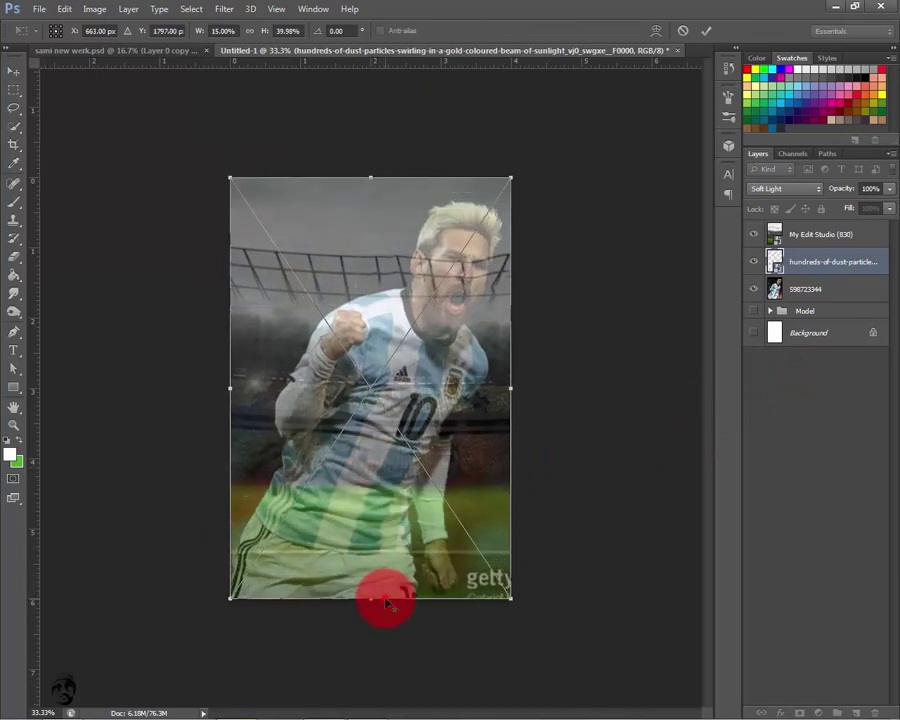
pyautogui.press('Return')
pyautogui.hotkey('ctrl', '0')
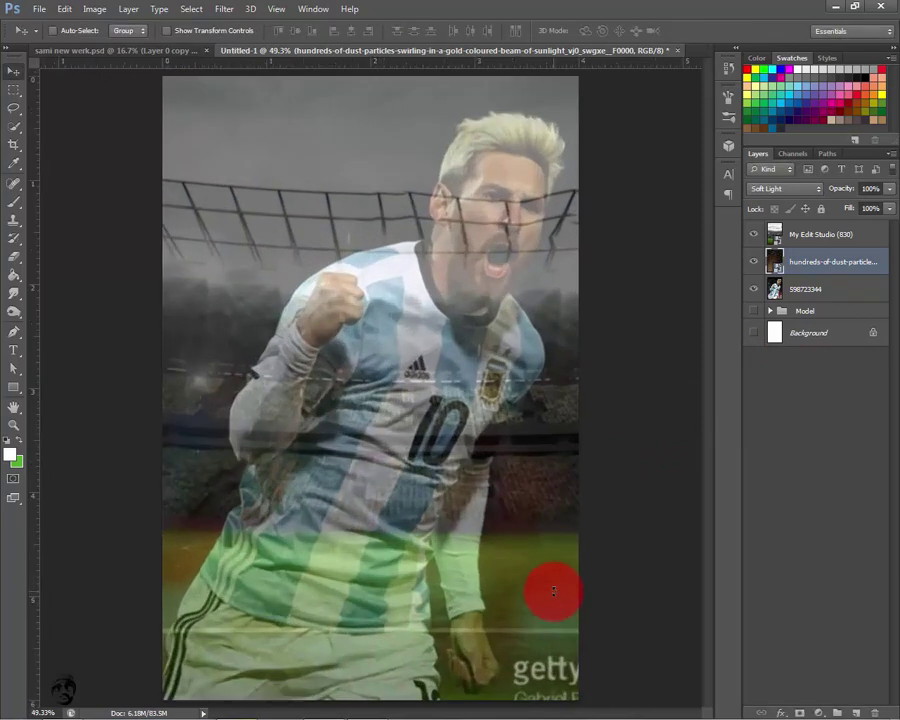
# Toggle the dust layer's visibility to compare and cycle through other blend modes
pyautogui.click(755, 262)
pyautogui.click(788, 189)
pyautogui.click(775, 260)
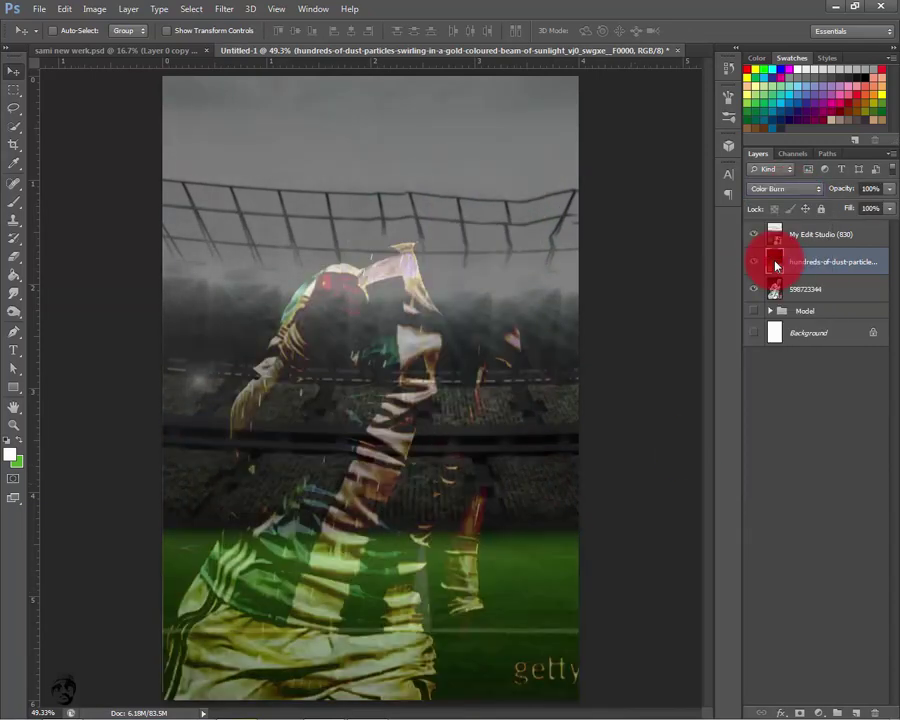
pyautogui.press('Down')
pyautogui.press('Down')
pyautogui.press('Down')
pyautogui.press('Down')
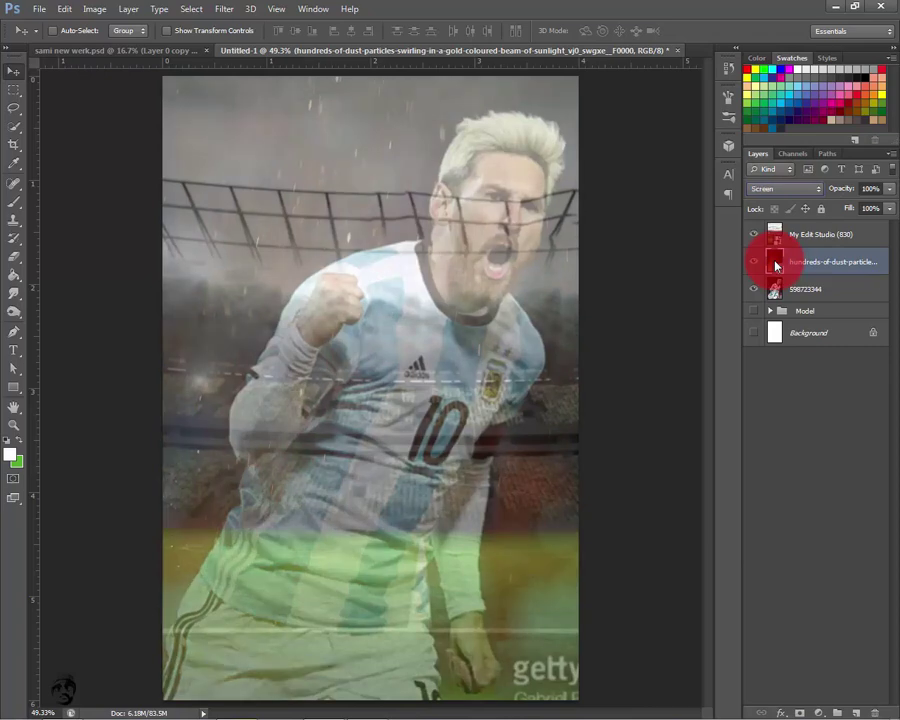
pyautogui.press('Down')
pyautogui.press('Down')
pyautogui.press('Down')
pyautogui.press('Down')
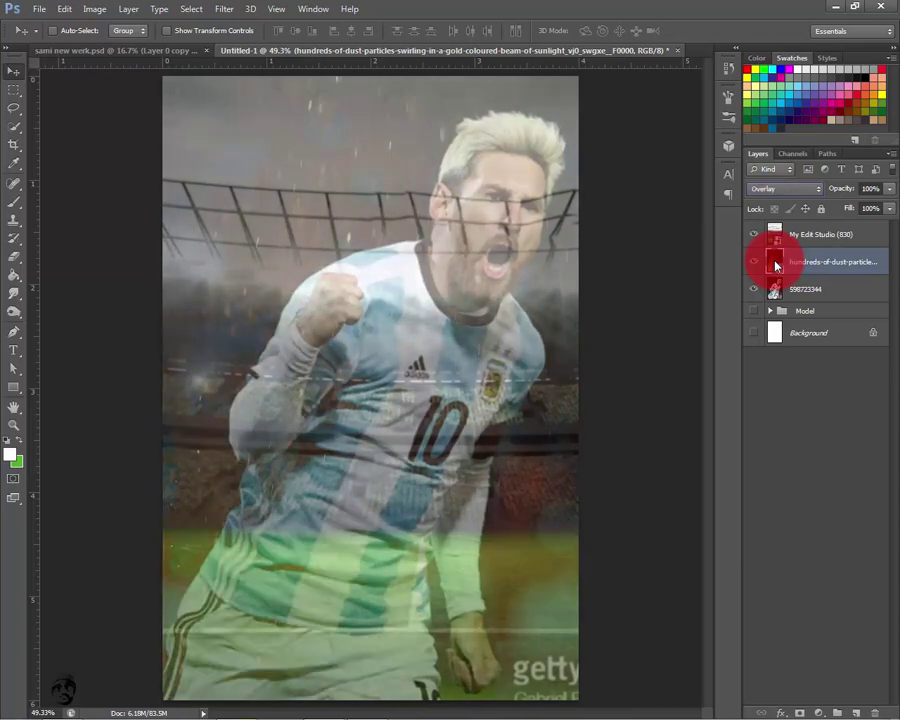
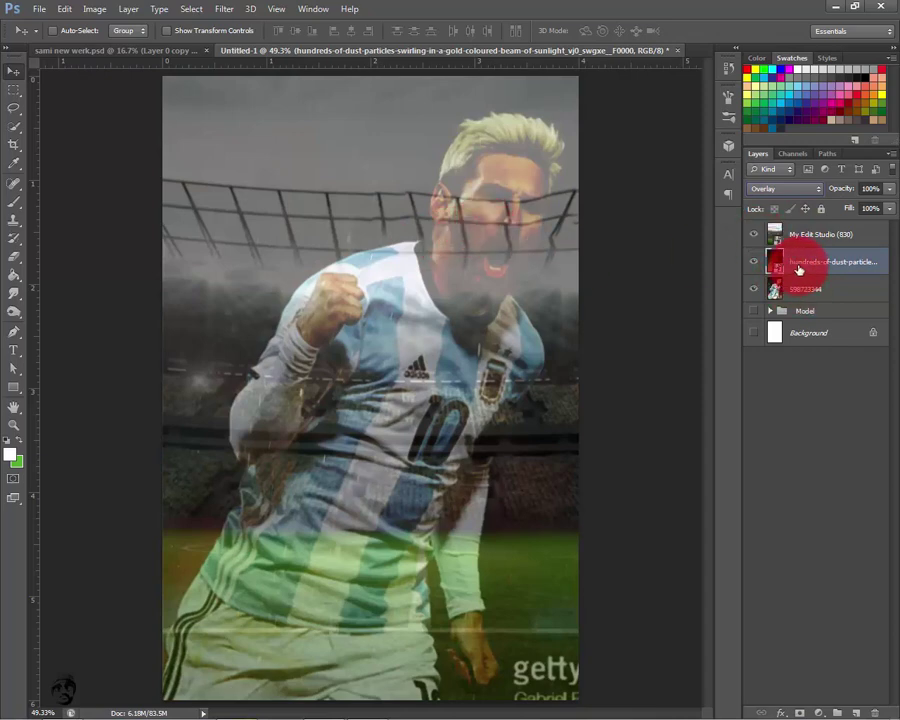
# Shift the Messi stadium layer 598723344 up and to the right
pyautogui.click(815, 289)
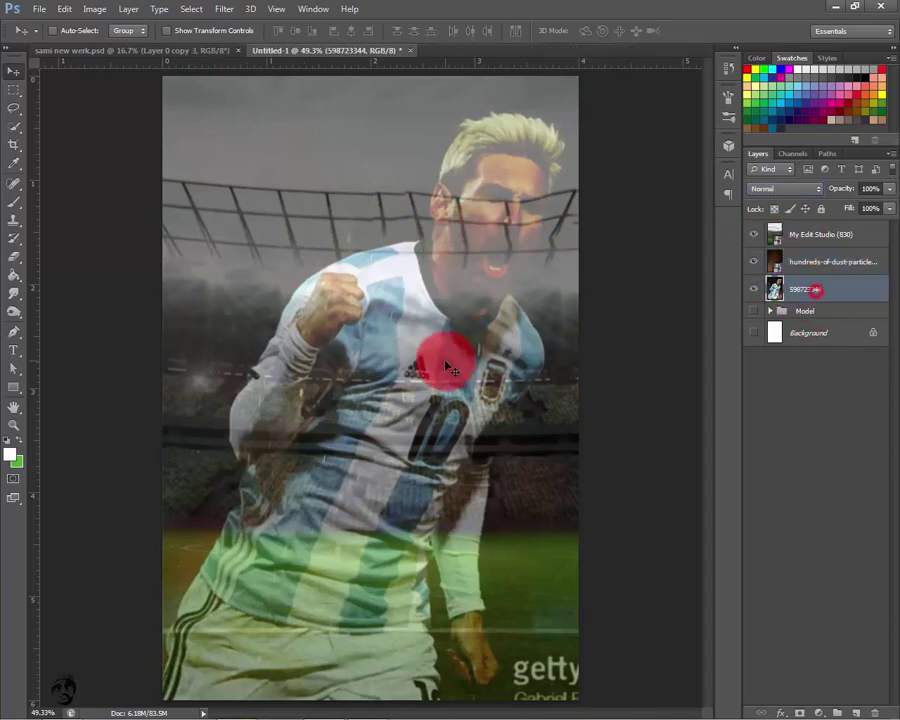
pyautogui.moveTo(449, 368); pyautogui.dragTo(457, 346)
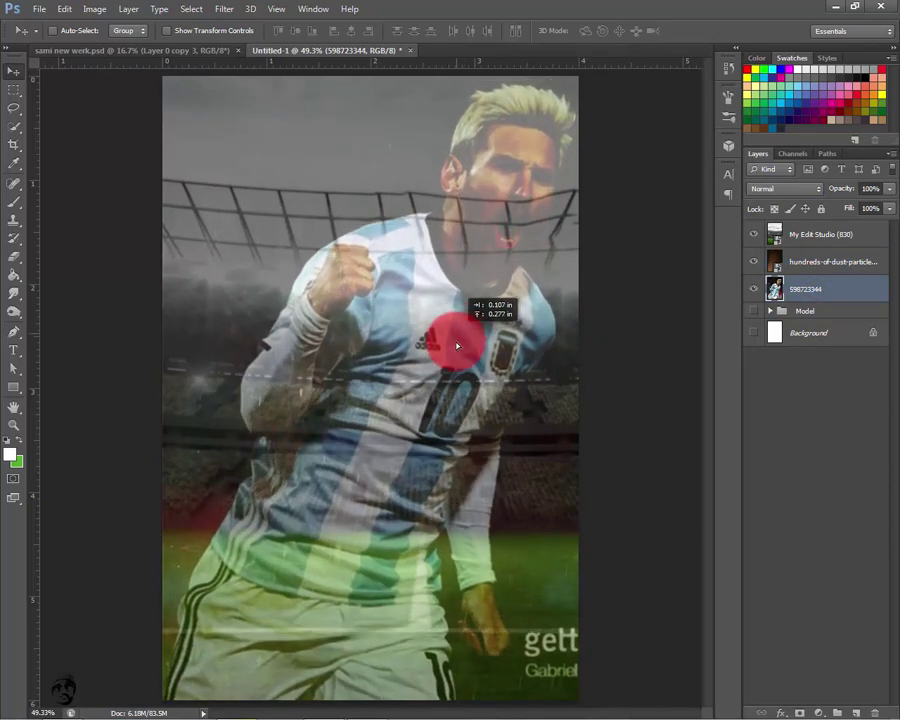
pyautogui.moveTo(457, 346); pyautogui.dragTo(457, 368)
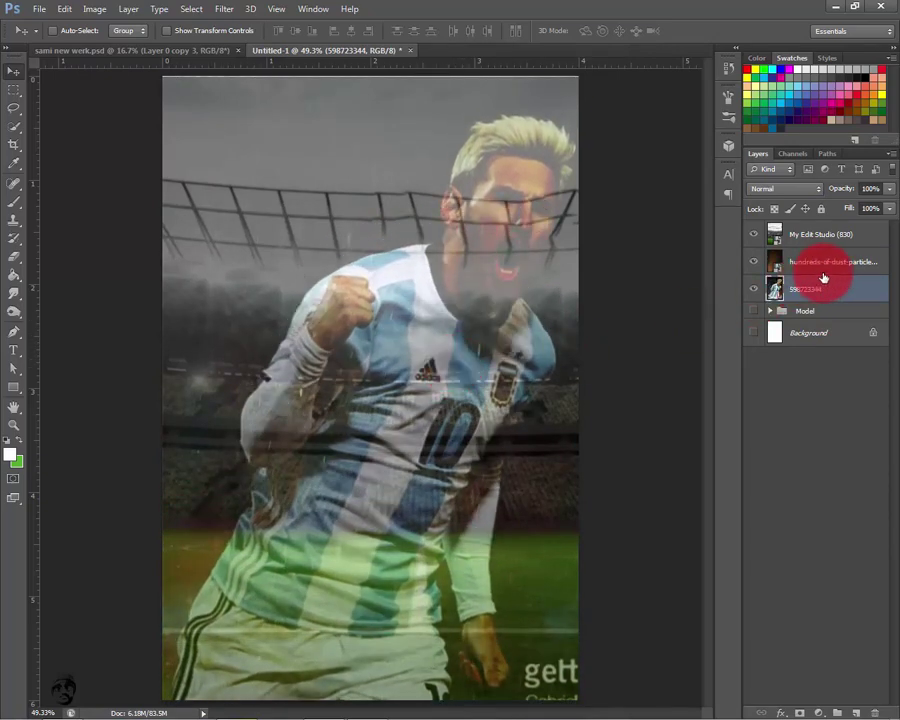
# Set the dust-particles layer's blend mode to Soft Light
pyautogui.click(823, 277)
pyautogui.click(797, 190)
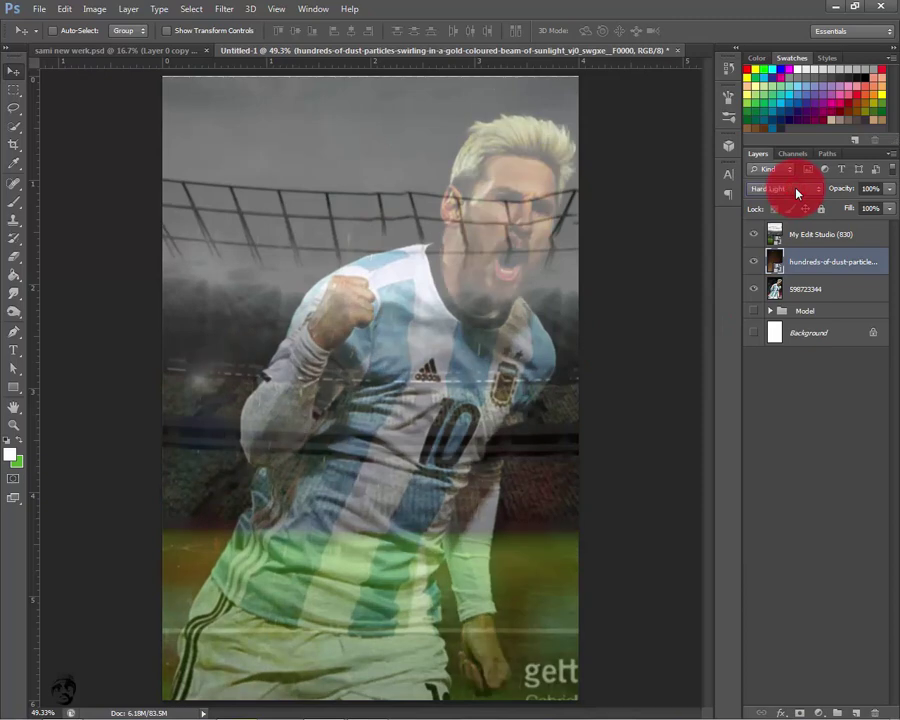
pyautogui.scroll(1, 797, 192)
# Nudge the Messi image slightly further up and right after clearing the no-layer warning
pyautogui.click(818, 412)
pyautogui.click(455, 325)
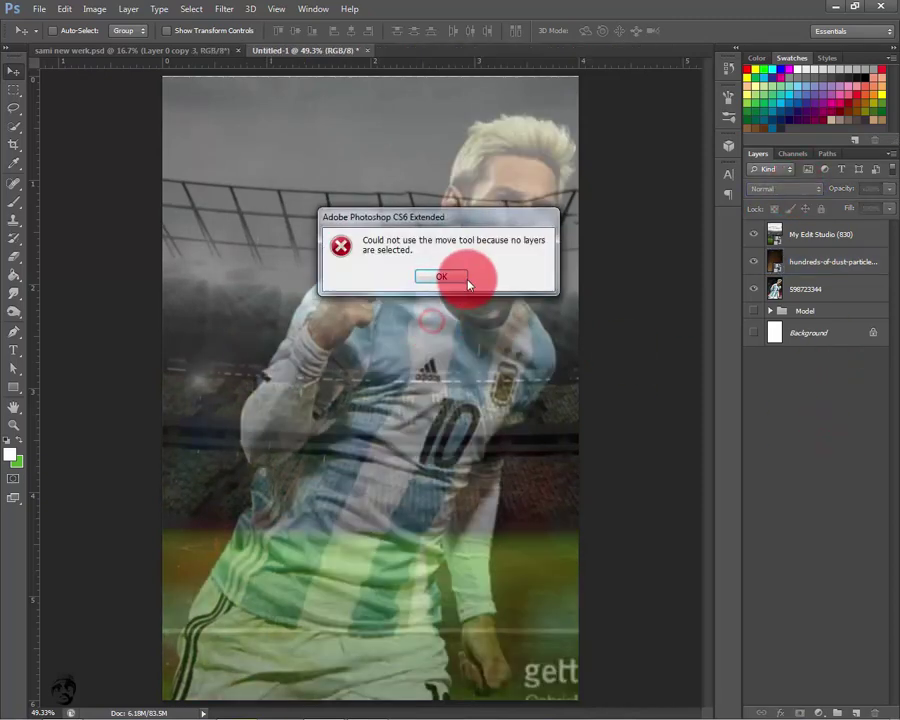
pyautogui.click(466, 281)
pyautogui.click(768, 288)
pyautogui.moveTo(471, 325); pyautogui.dragTo(482, 304)
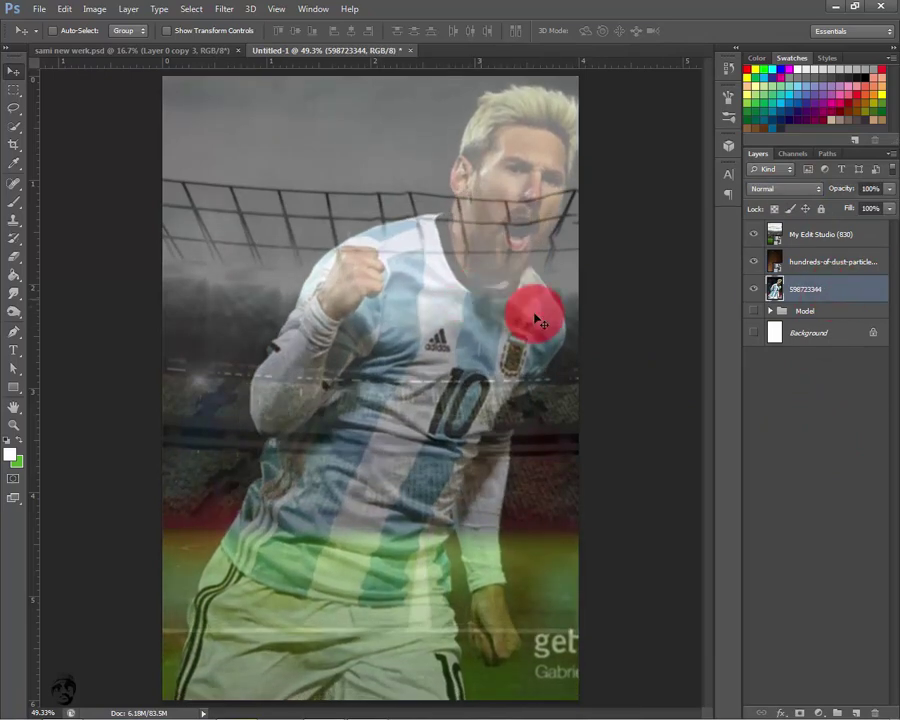
pyautogui.click(838, 388)
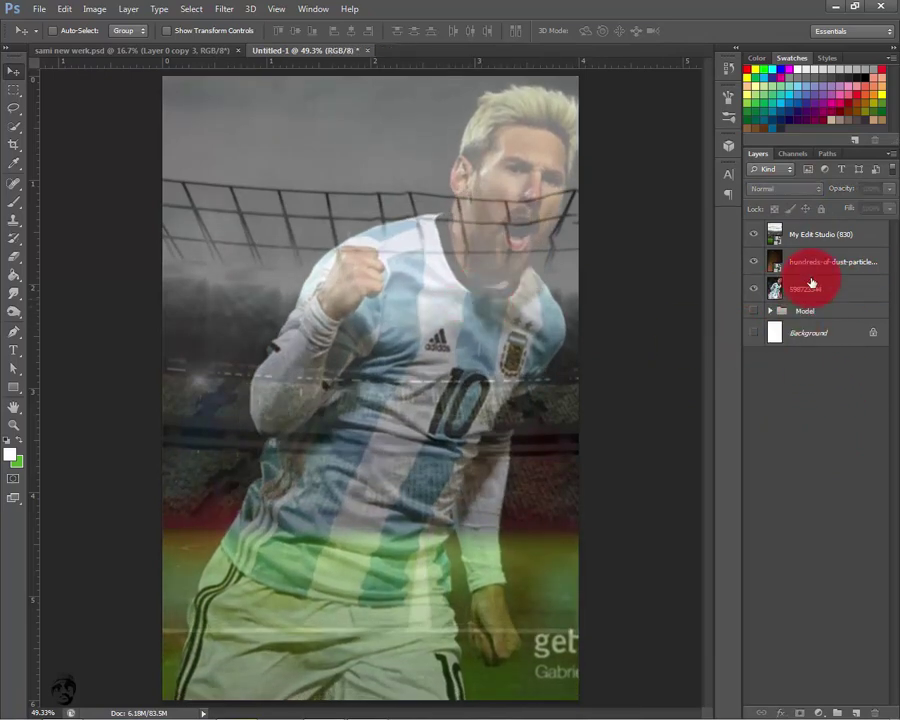
# Clip a Brightness/Contrast layer to My Edit Studio (830) with Brightness -62 and Contrast 31
pyautogui.click(822, 232)
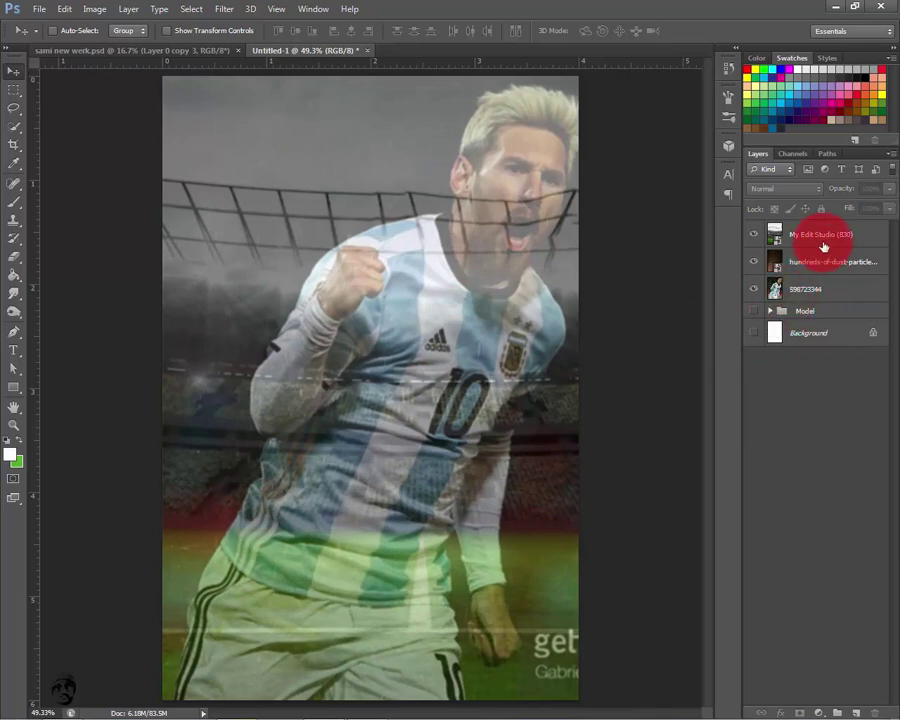
pyautogui.click(820, 710)
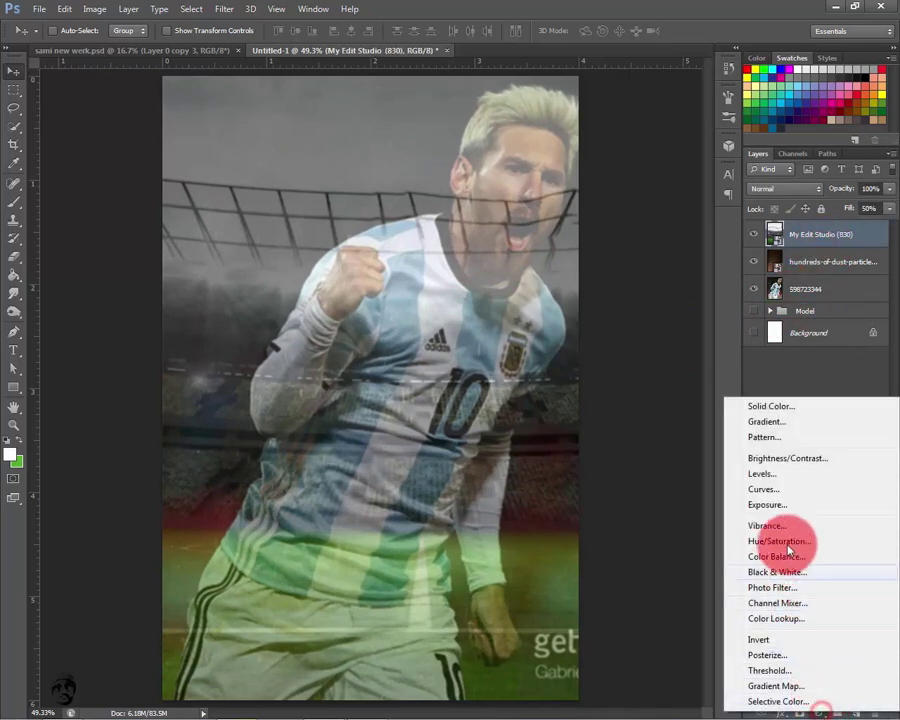
pyautogui.click(780, 457)
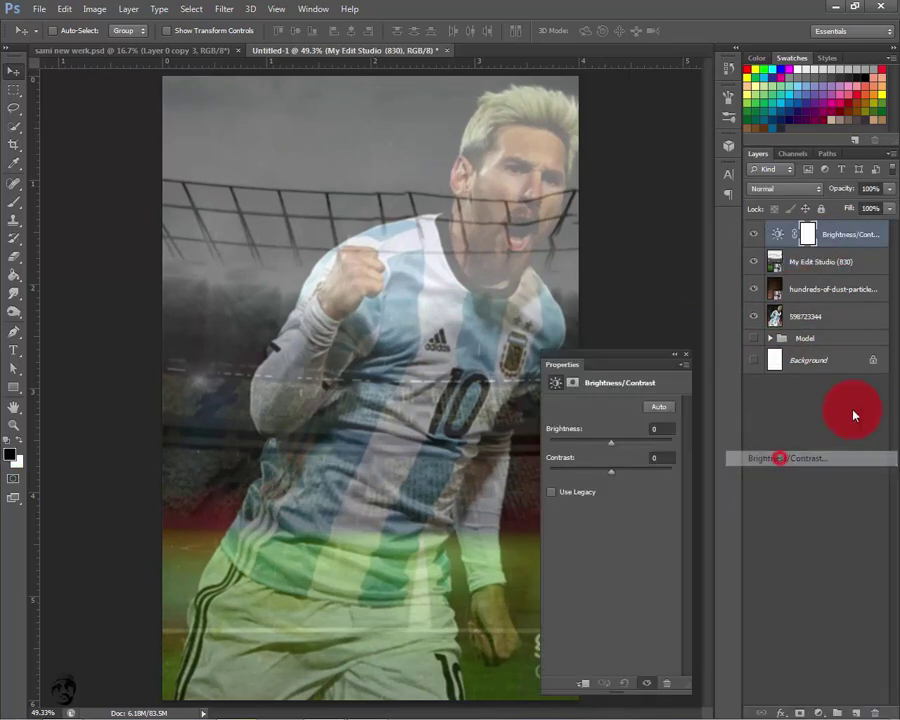
pyautogui.click(585, 684)
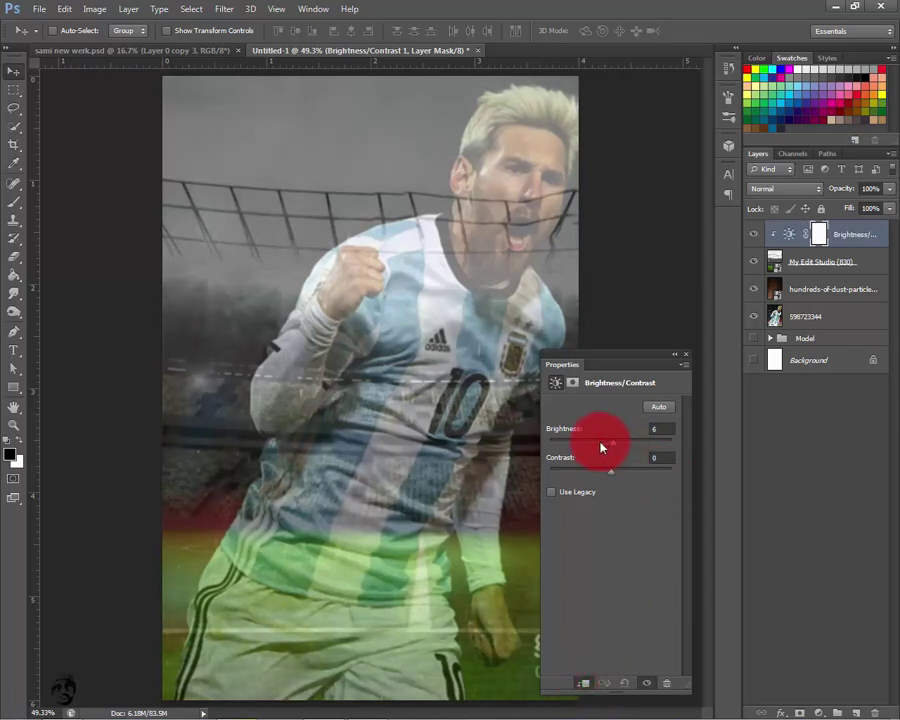
pyautogui.moveTo(613, 445)
pyautogui.mouseDown()
pyautogui.moveTo(586, 446)
pyautogui.moveTo(630, 471)
pyautogui.mouseUp()
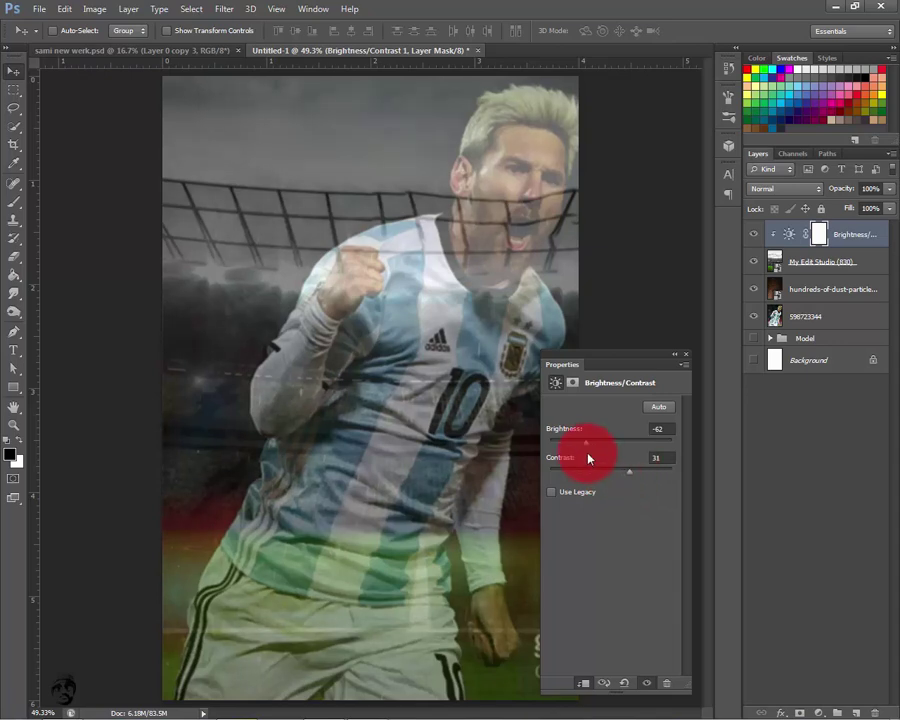
pyautogui.moveTo(587, 443); pyautogui.dragTo(591, 443)
pyautogui.click(675, 355)
pyautogui.click(866, 476)
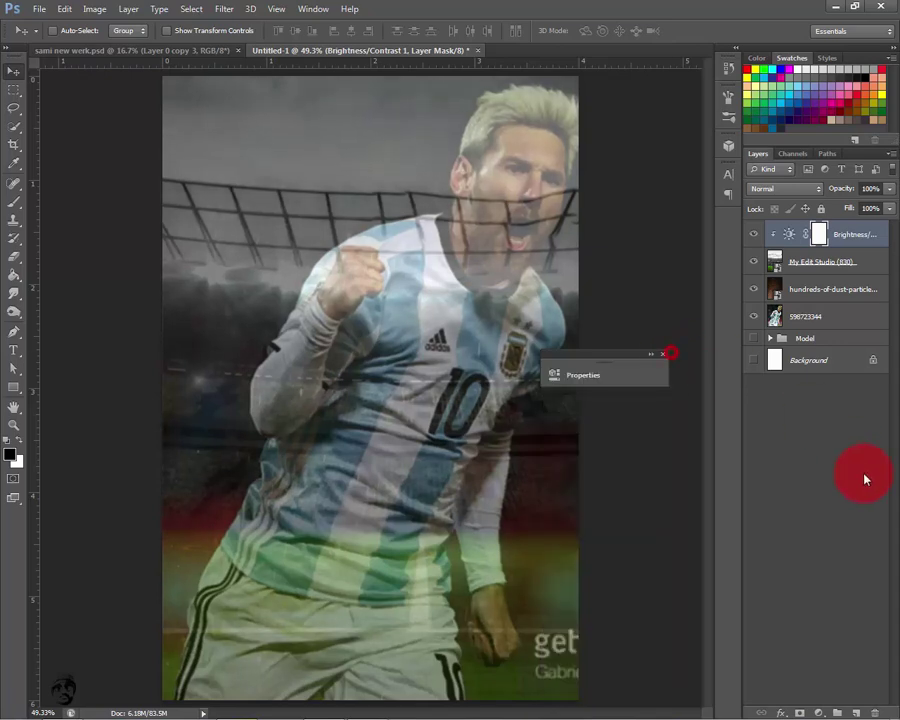
pyautogui.click(751, 339)
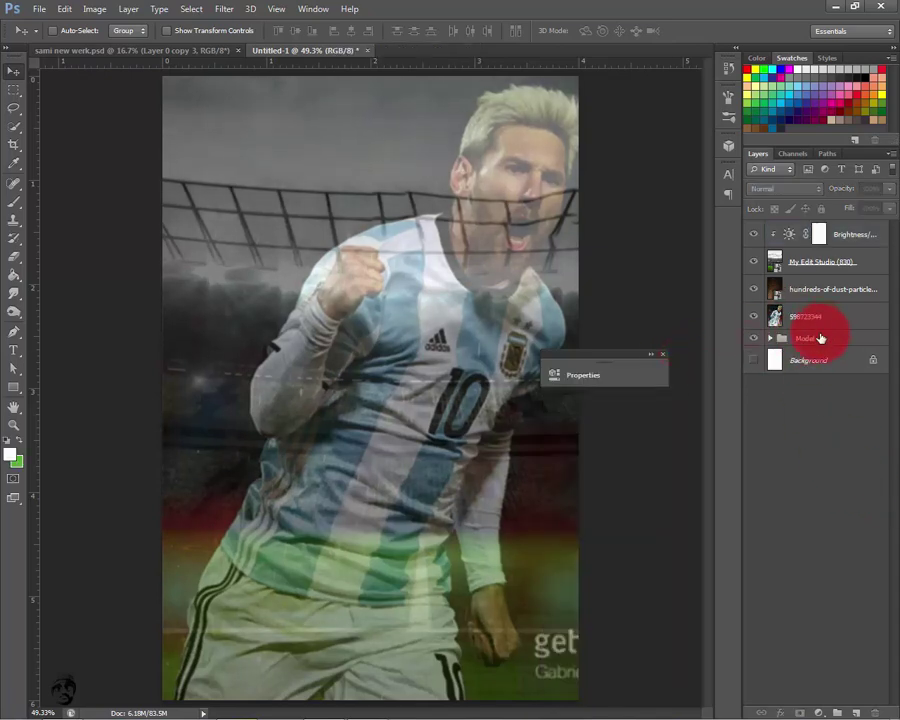
# Group layers 598723344 through Brightness/Contrast into a group named Back
pyautogui.moveTo(822, 314); pyautogui.dragTo(850, 243)
pyautogui.keyDown('shift'); pyautogui.click(850, 243); pyautogui.keyUp('shift')
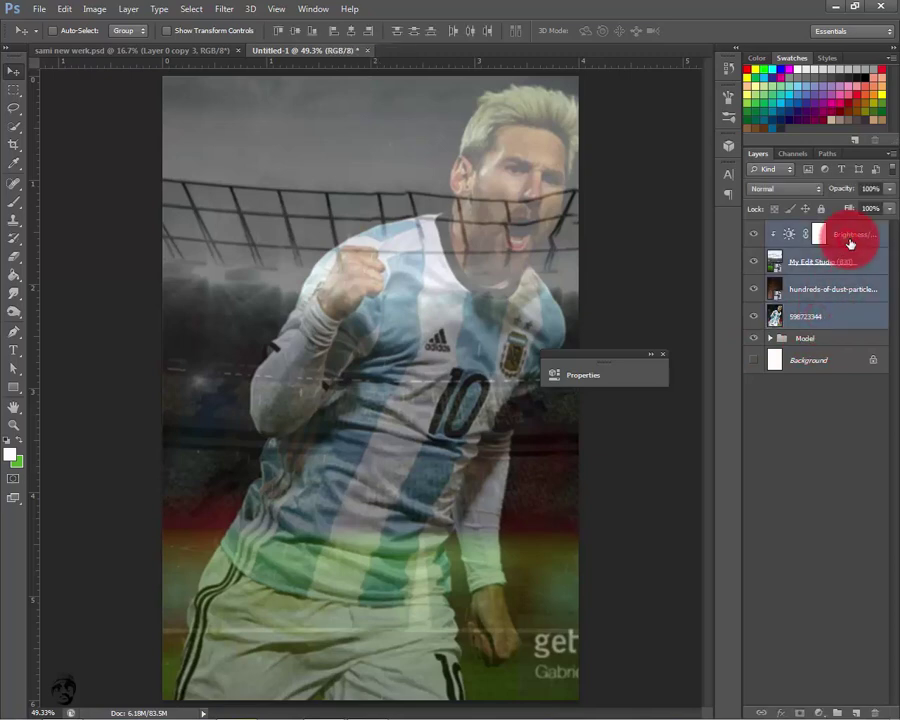
pyautogui.hotkey('ctrl', 'g')
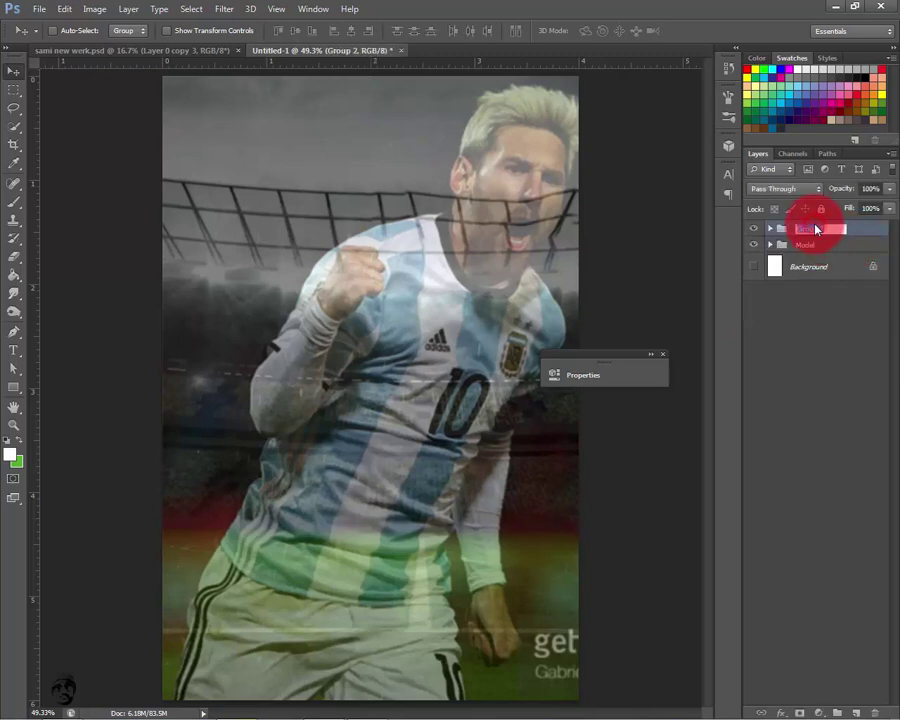
pyautogui.press('Return')
# Move the Model group above the Back group, then zoom out to view the composite
pyautogui.click(798, 246)
pyautogui.keyDown('shift'); pyautogui.click(822, 229); pyautogui.keyUp('shift')
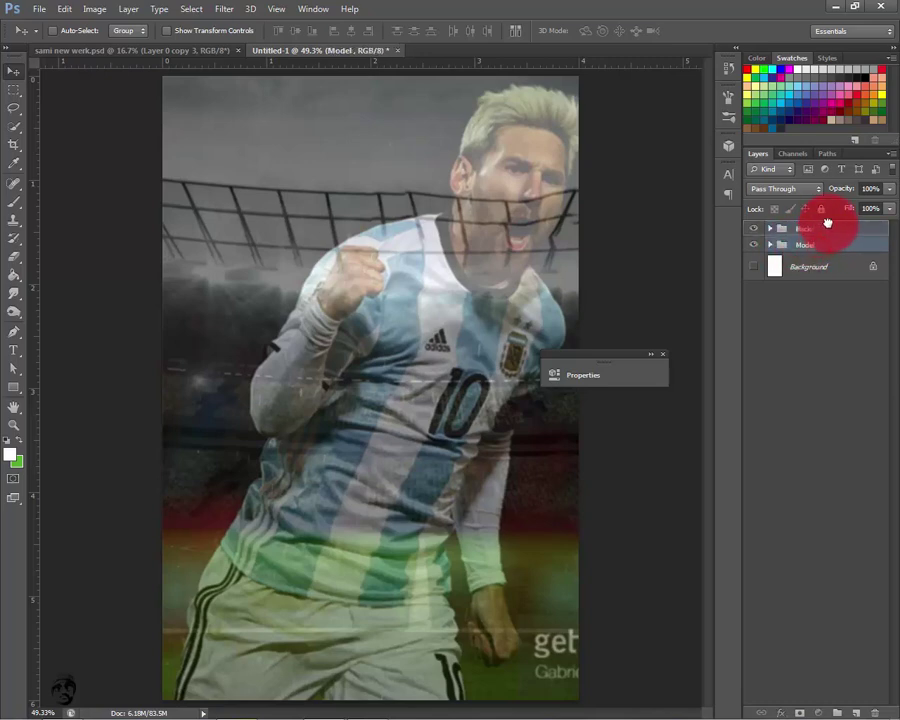
pyautogui.moveTo(827, 220); pyautogui.dragTo(822, 224)
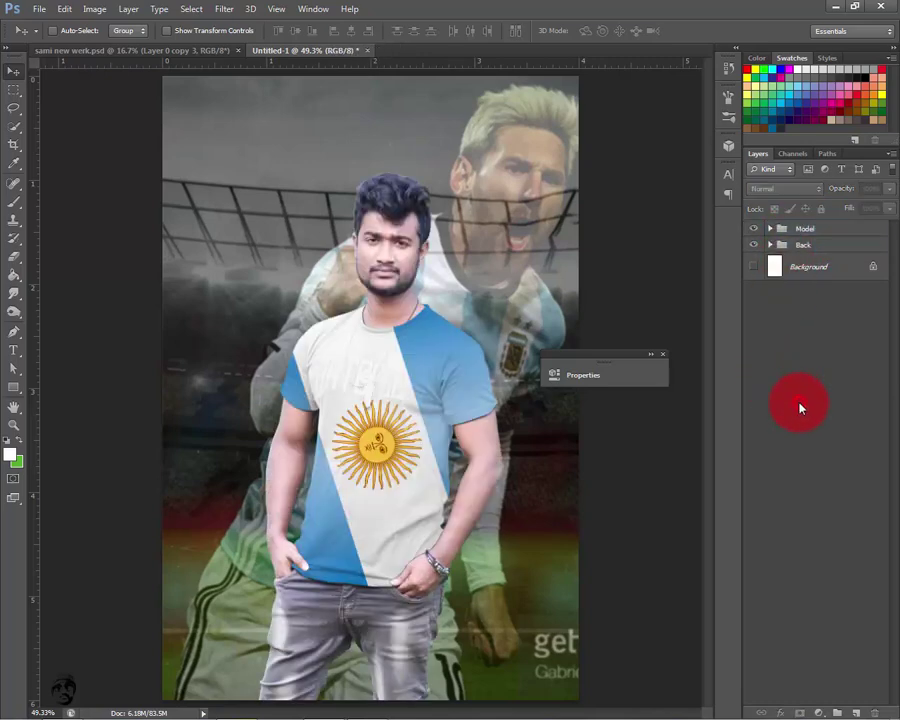
pyautogui.hotkey('ctrl', '+')
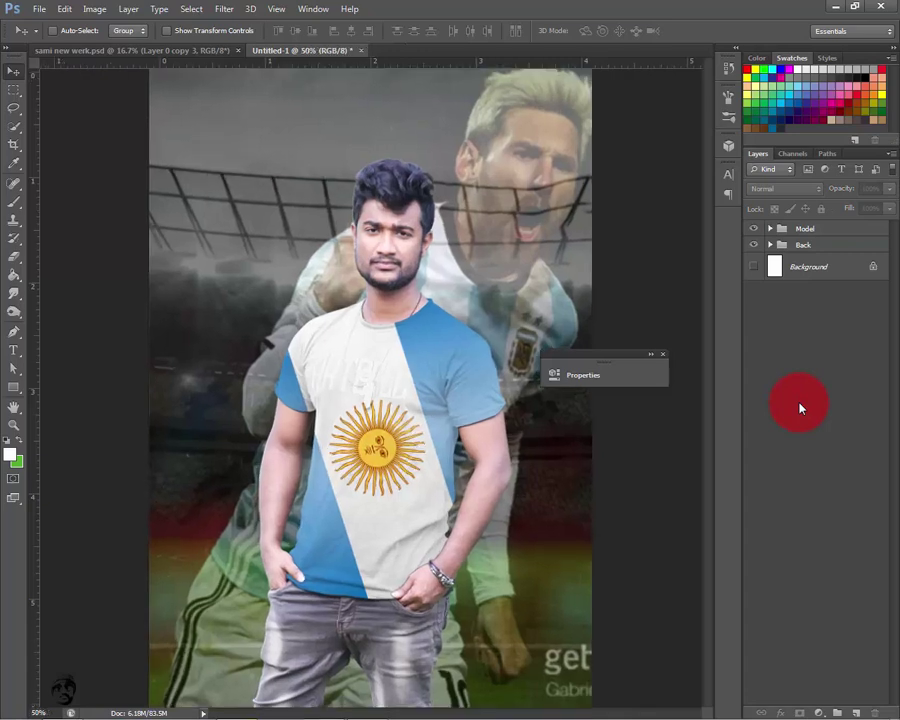
pyautogui.hotkey('ctrl', '-')
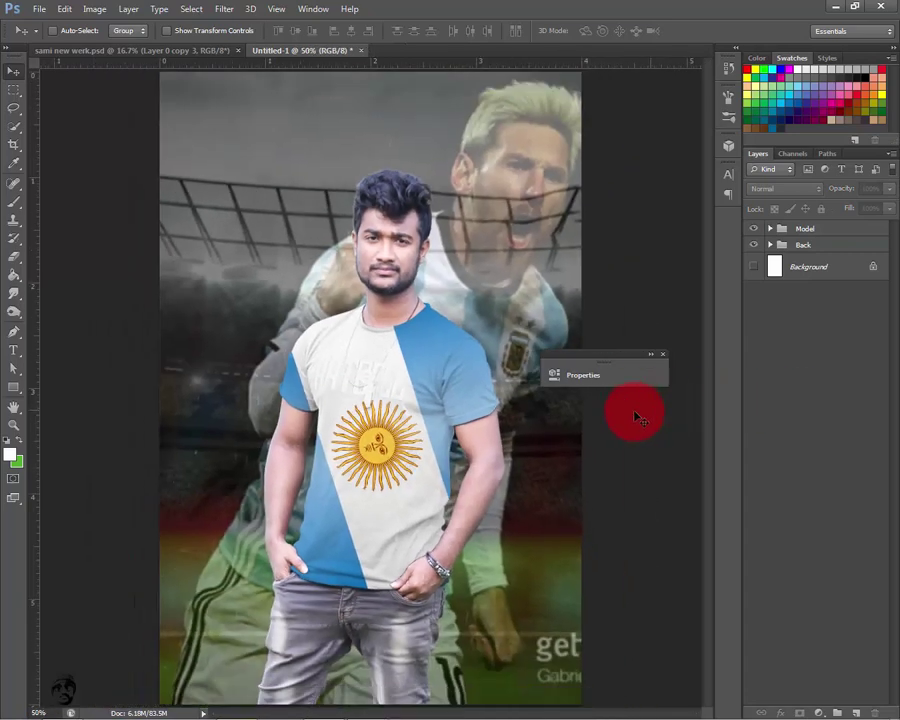
pyautogui.click(654, 359)
pyautogui.click(684, 357)
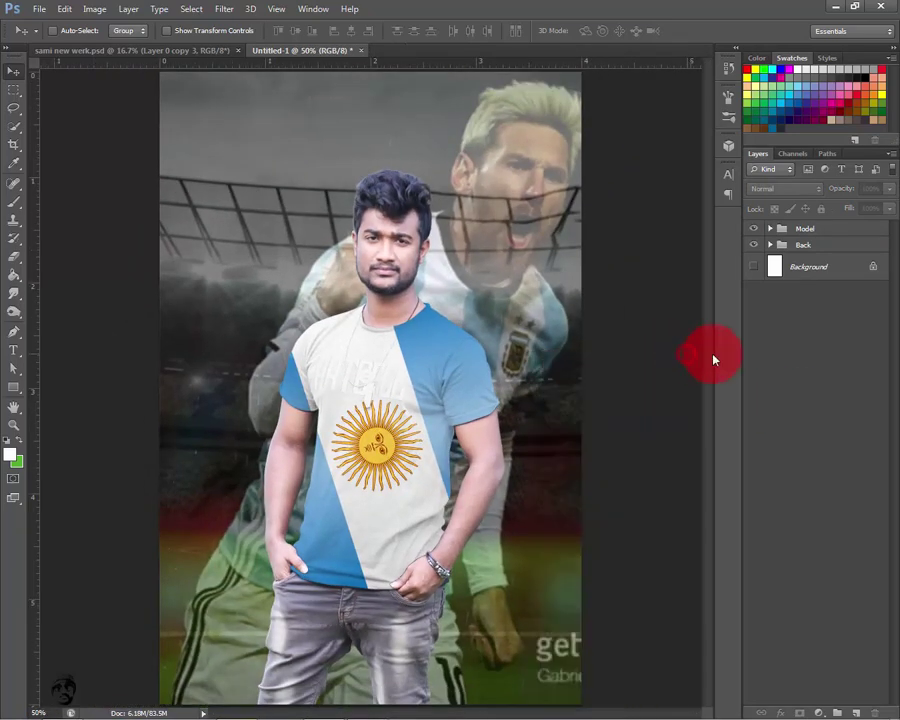
pyautogui.hotkey('ctrl', '-')
# Expand the Model group and merge Group 1 through Layer 0 copy 3 into one layer
pyautogui.hotkey('ctrl', '0')
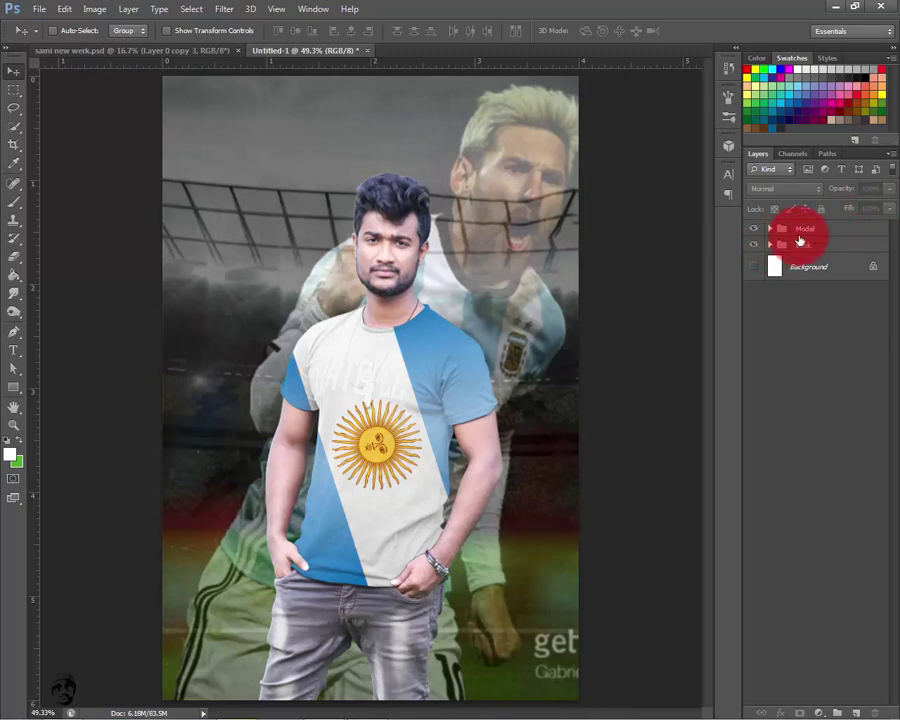
pyautogui.click(771, 230)
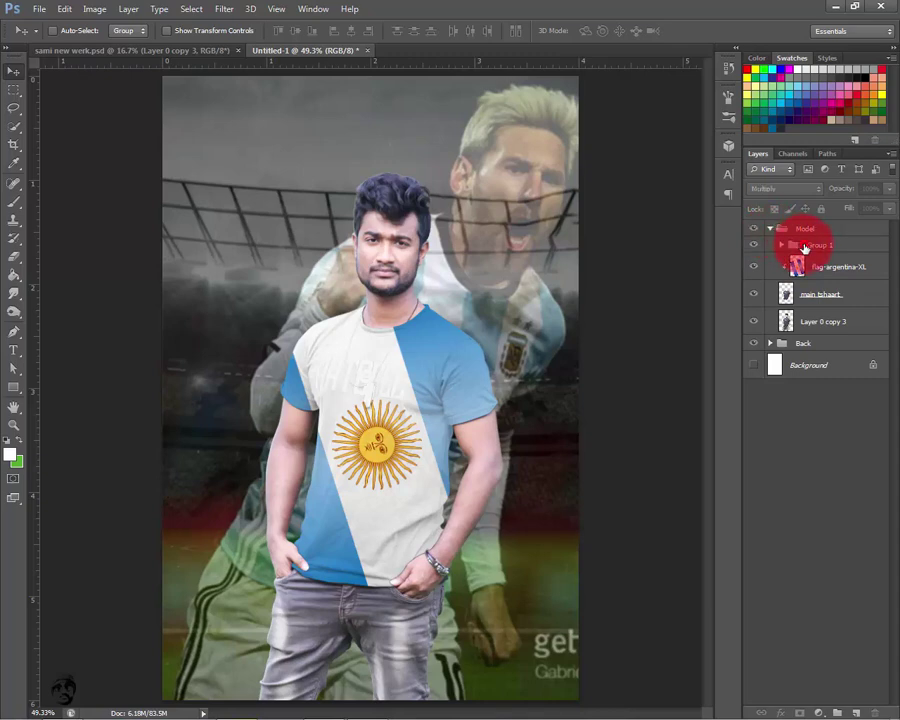
pyautogui.click(805, 247)
pyautogui.keyDown('shift'); pyautogui.click(819, 318); pyautogui.keyUp('shift')
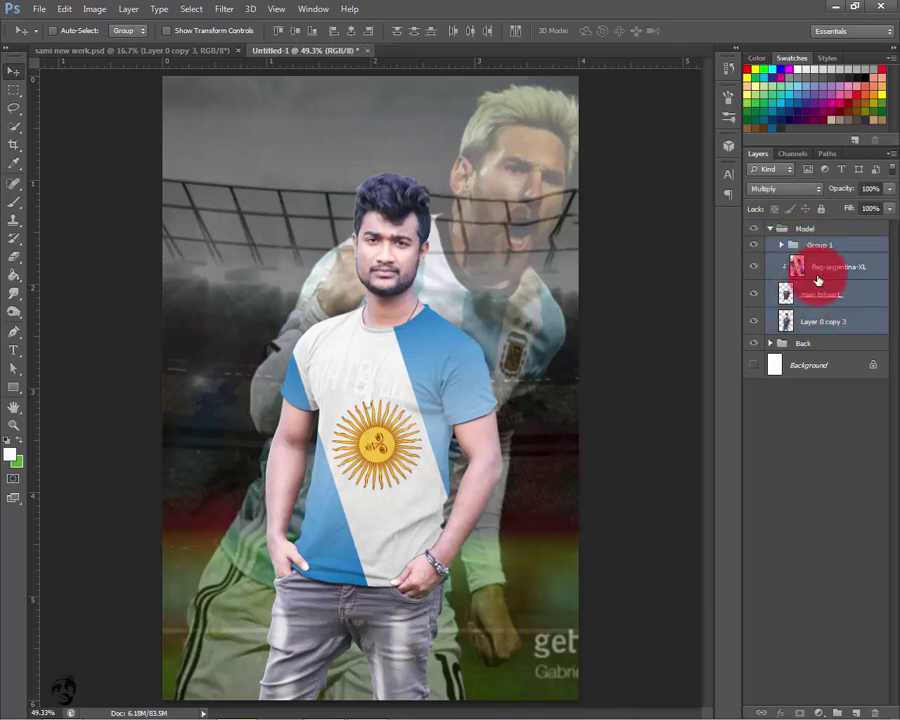
pyautogui.hotkey('ctrl', 'e')
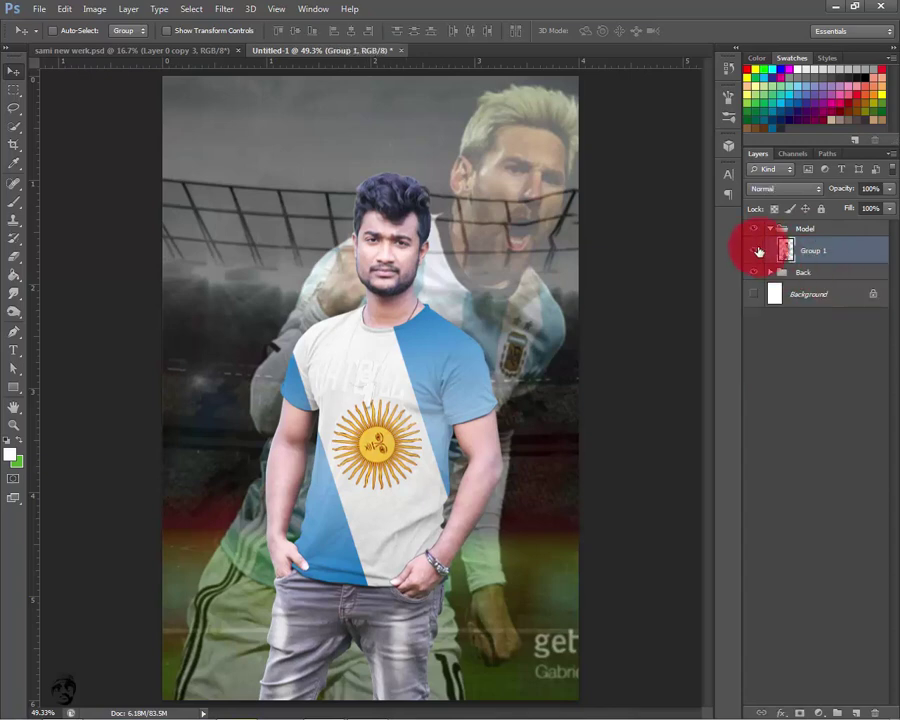
# Undo the merge so the layers are separate again, and collapse the Model group
pyautogui.moveTo(758, 252); pyautogui.dragTo(816, 269)
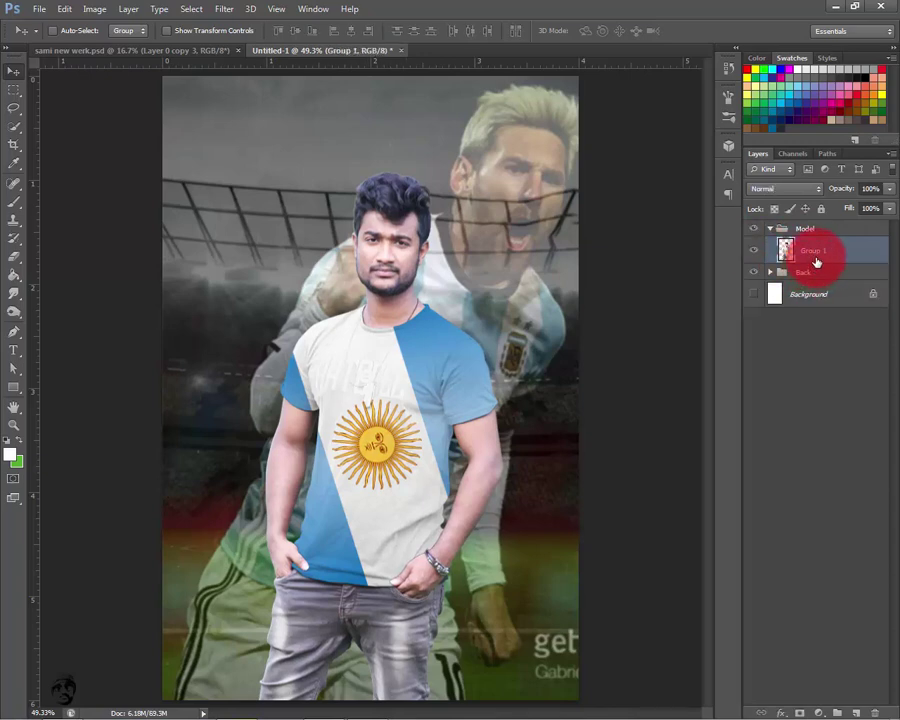
pyautogui.hotkey('ctrl', 'z')
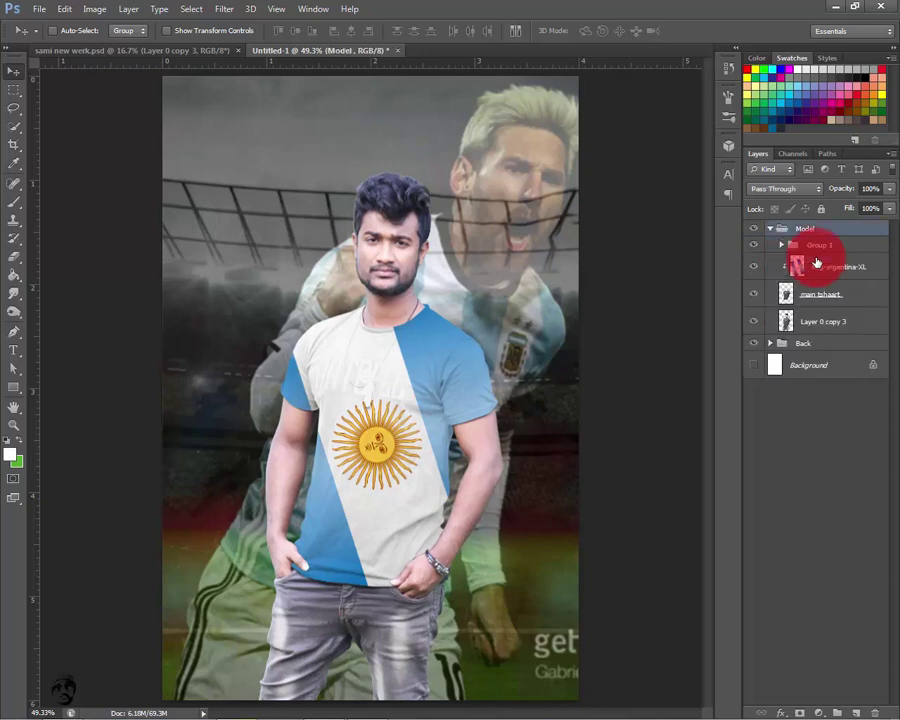
pyautogui.click(818, 228)
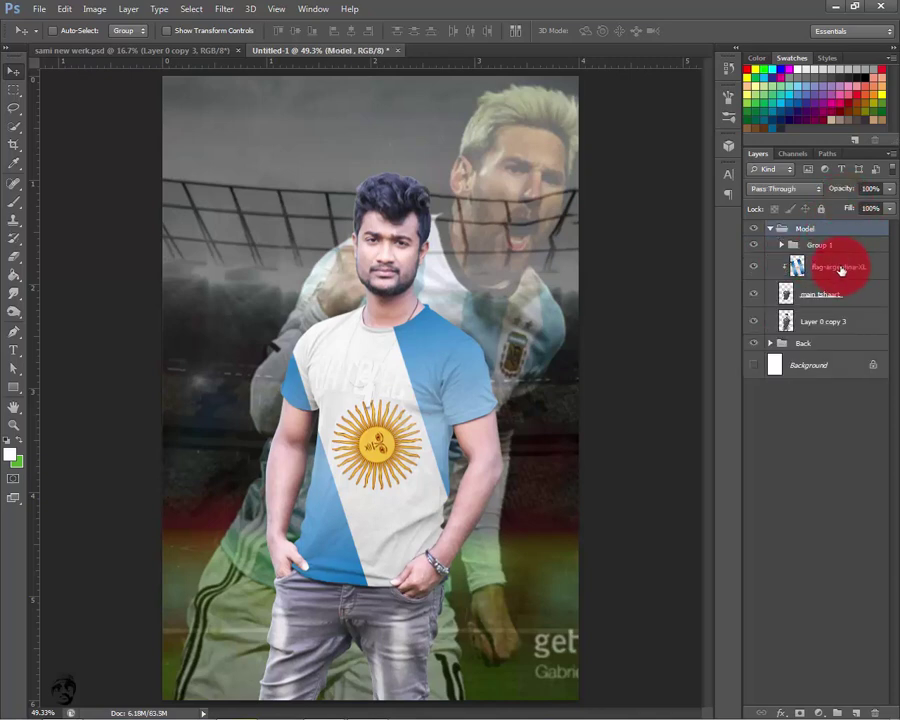
pyautogui.click(770, 228)
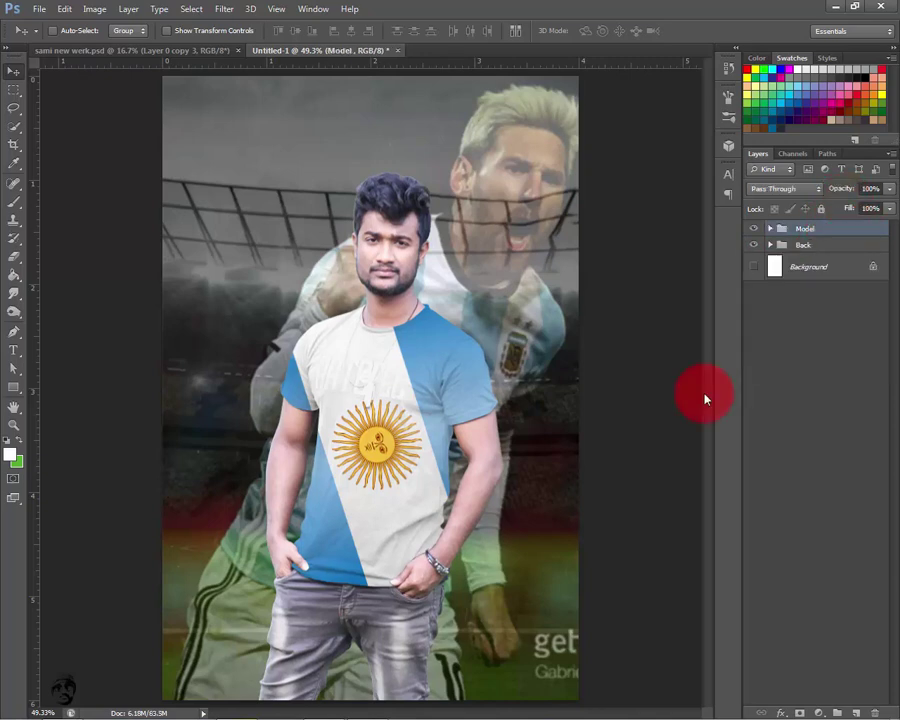
pyautogui.click(818, 712)
# Add a Brightness/Contrast layer clipped to the Model group with brightness -58
pyautogui.click(800, 456)
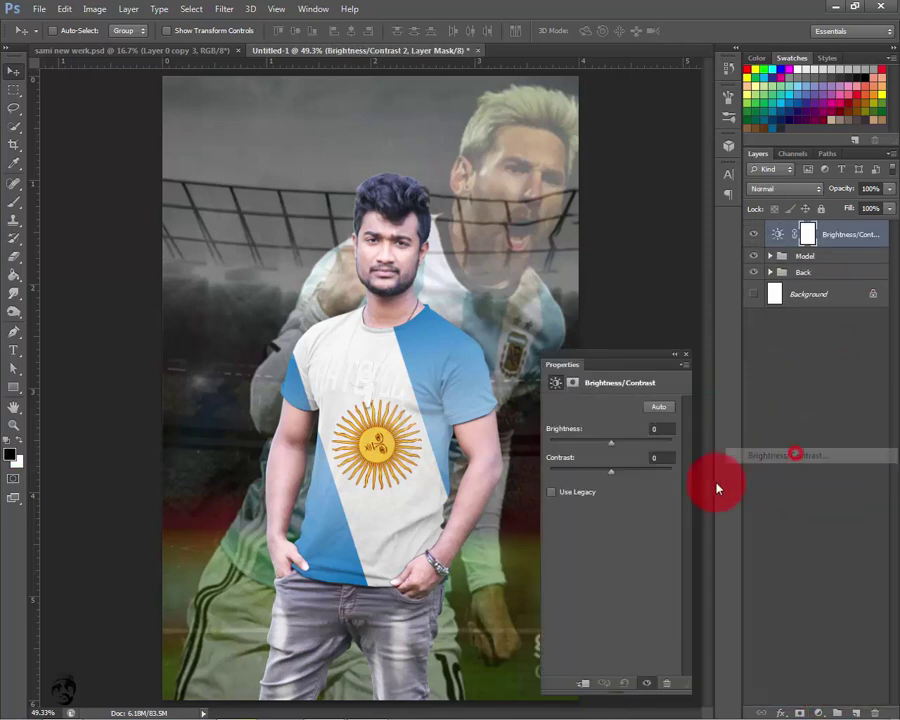
pyautogui.click(584, 684)
pyautogui.moveTo(611, 442)
pyautogui.mouseDown()
pyautogui.moveTo(593, 446)
pyautogui.moveTo(609, 471)
pyautogui.moveTo(648, 479)
pyautogui.mouseUp()
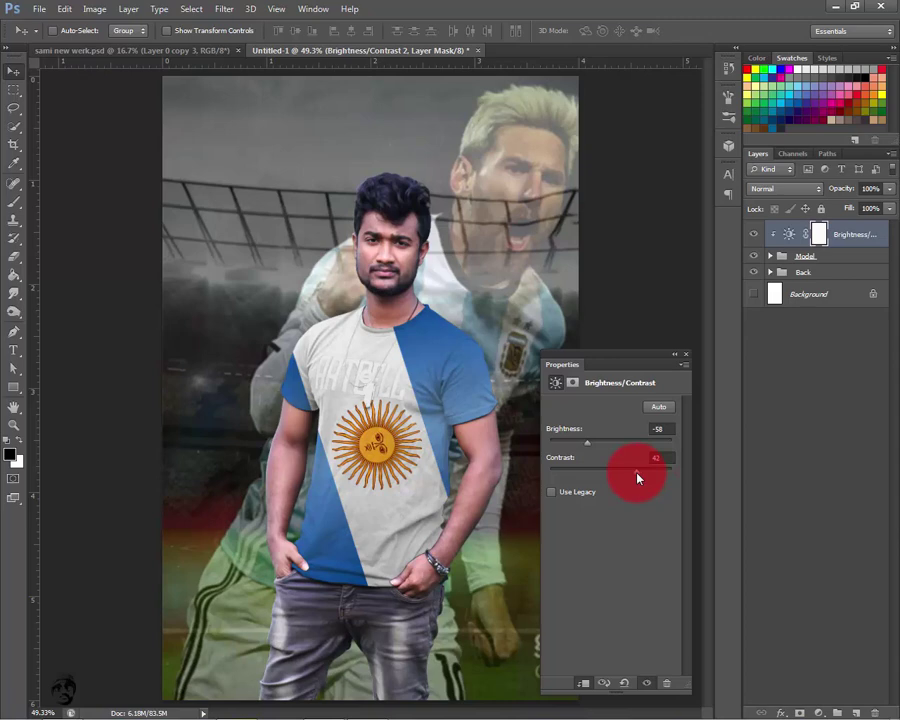
pyautogui.click(675, 354)
# Brush the adjustment's mask over the man's face, neck and arms
pyautogui.press('b')
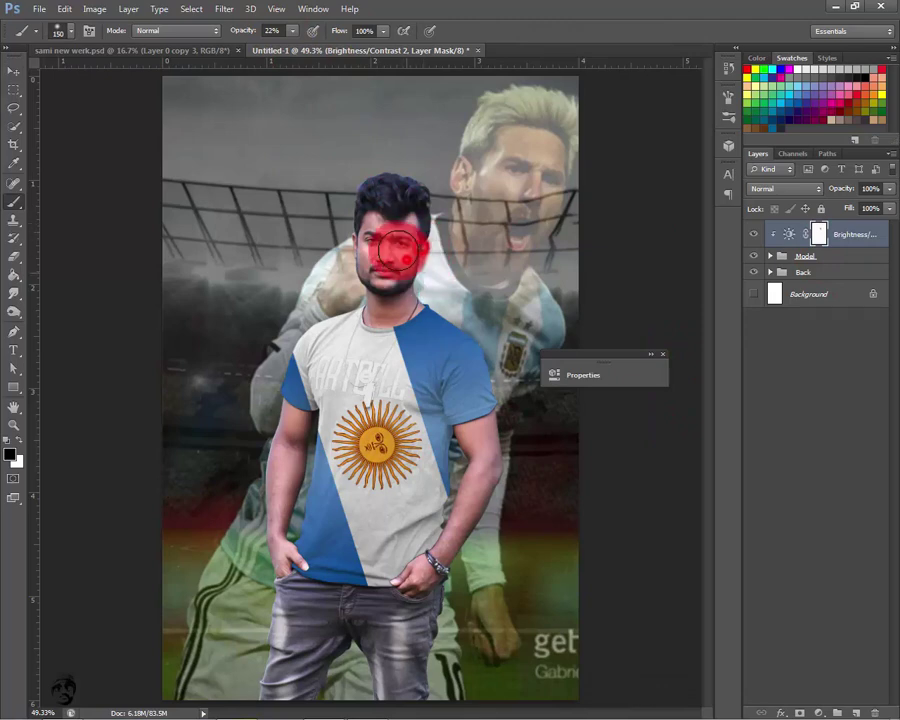
pyautogui.moveTo(366, 240); pyautogui.dragTo(366, 259)
pyautogui.moveTo(377, 310); pyautogui.dragTo(380, 306)
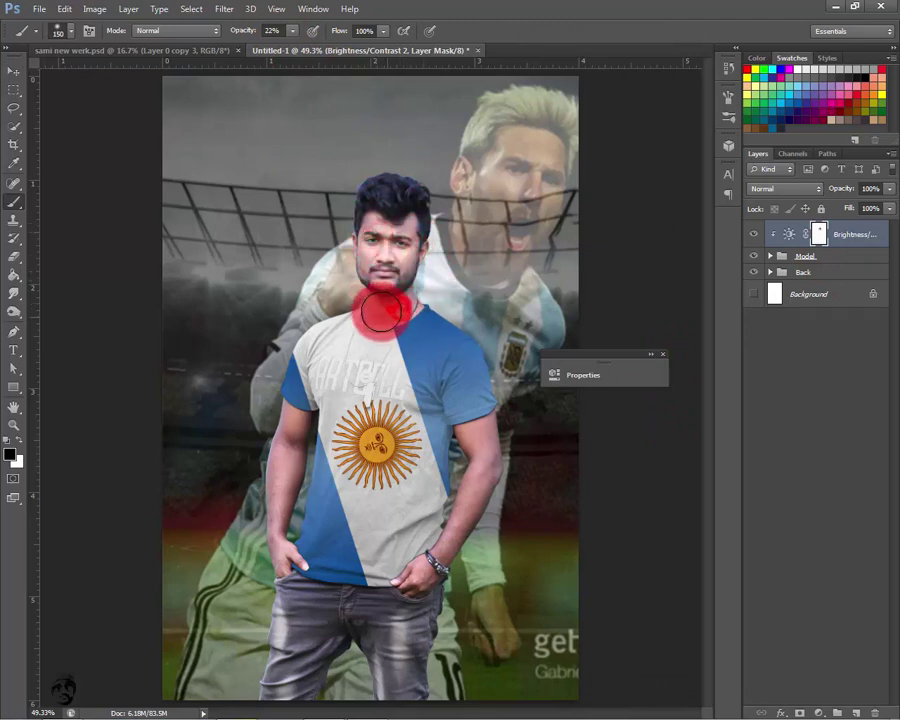
pyautogui.moveTo(266, 414)
pyautogui.mouseDown()
pyautogui.moveTo(297, 441)
pyautogui.moveTo(287, 526)
pyautogui.mouseUp()
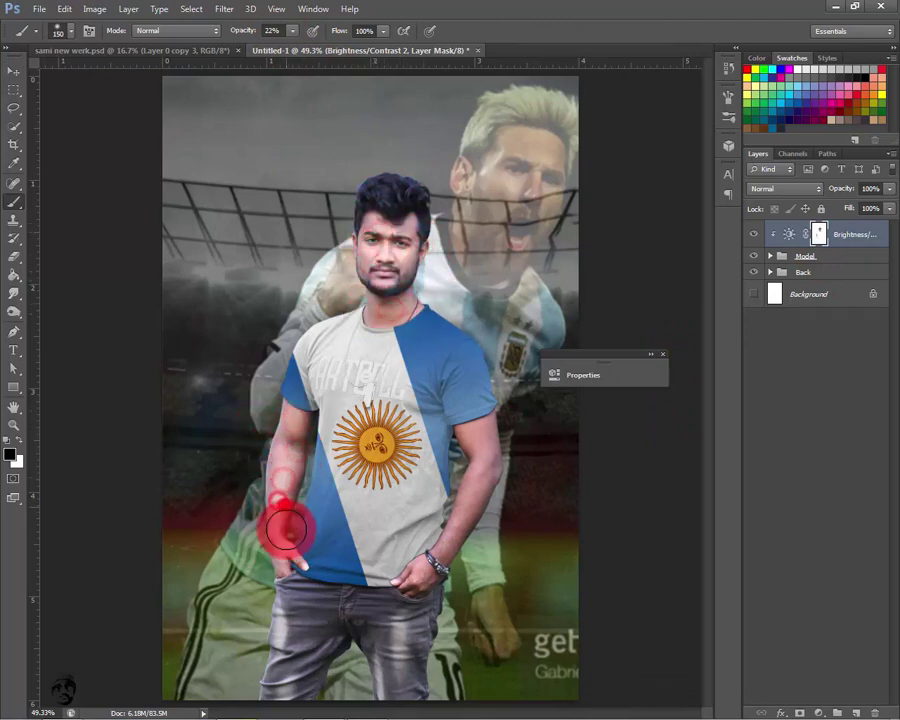
pyautogui.moveTo(483, 436); pyautogui.dragTo(438, 559)
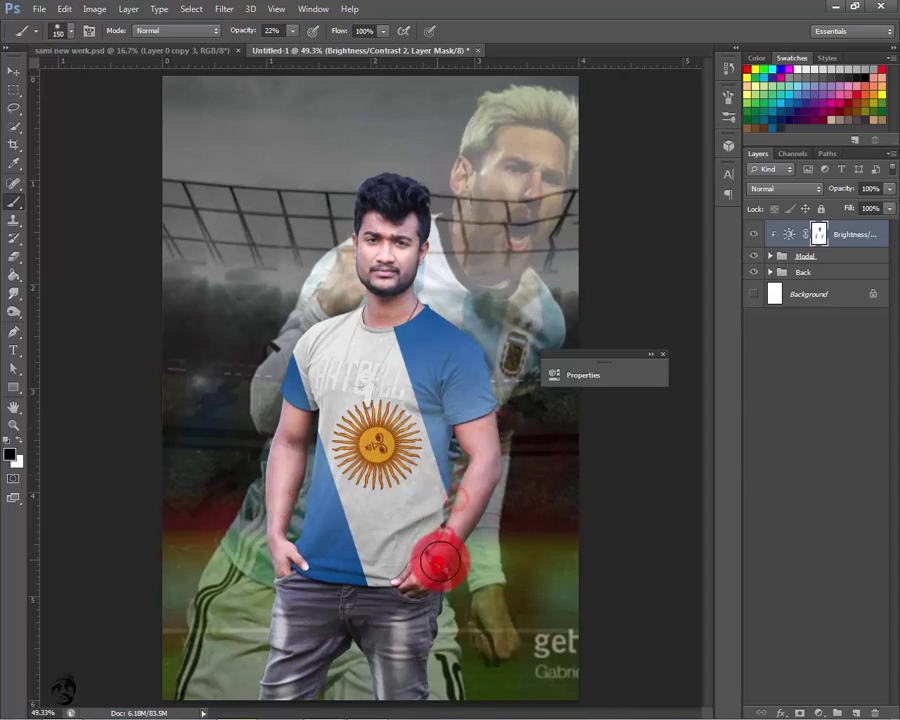
pyautogui.moveTo(488, 426)
pyautogui.mouseDown()
pyautogui.moveTo(424, 237)
pyautogui.moveTo(366, 233)
pyautogui.moveTo(352, 255)
pyautogui.moveTo(380, 311)
pyautogui.mouseUp()
# Add a Levels adjustment clipped to the model with black input raised to 20
pyautogui.click(819, 712)
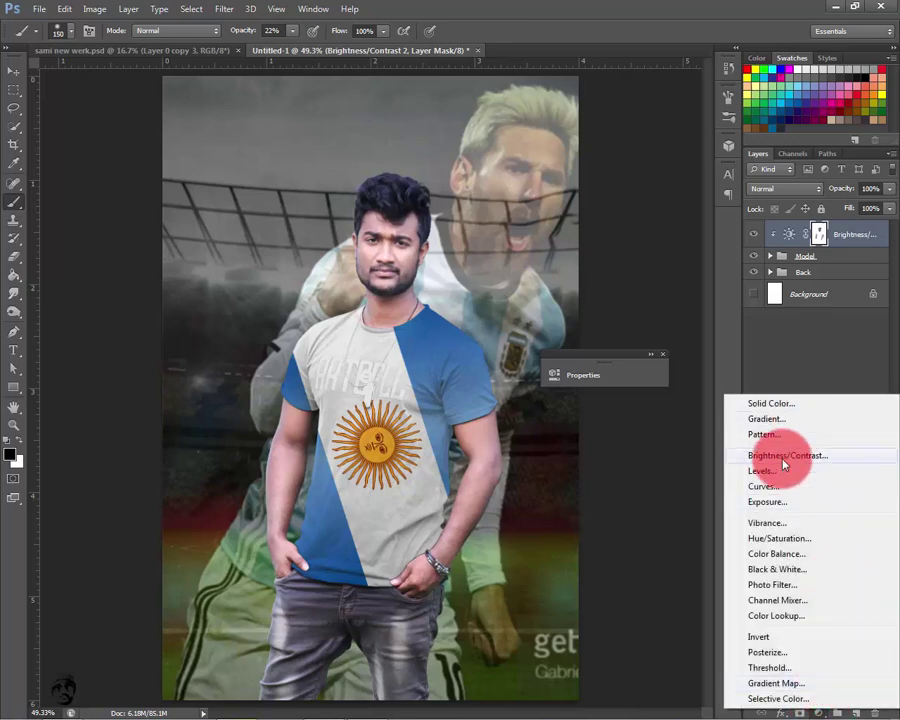
pyautogui.click(783, 472)
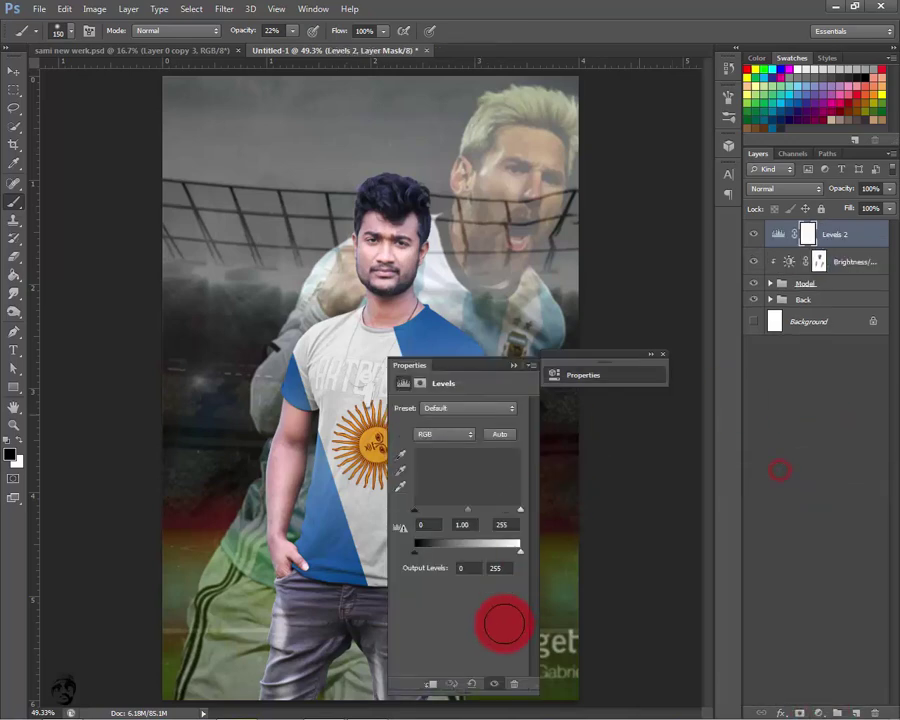
pyautogui.click(420, 515)
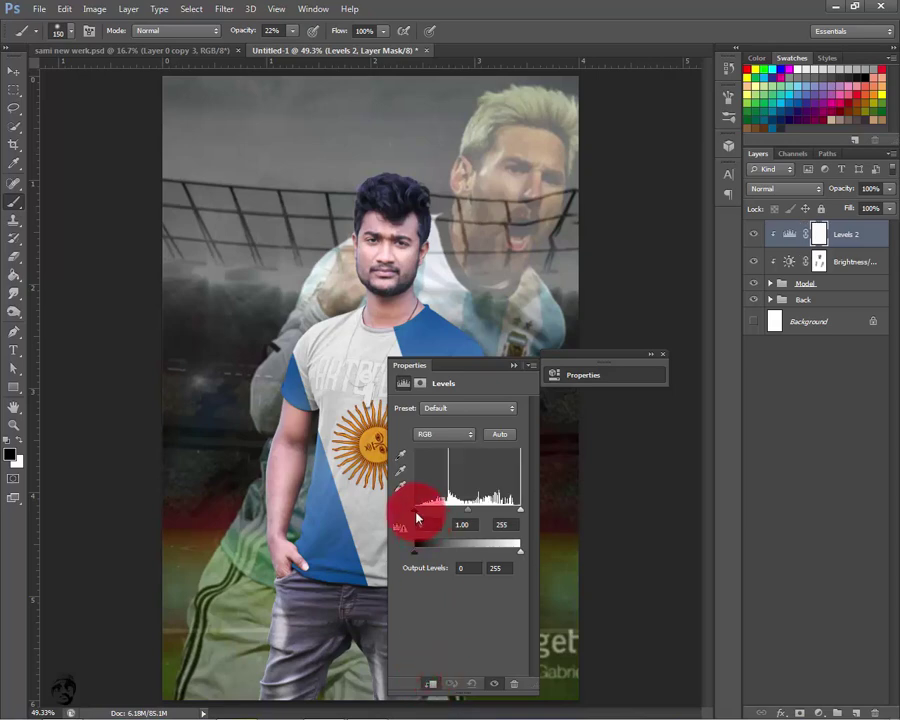
pyautogui.moveTo(421, 517); pyautogui.dragTo(423, 512)
pyautogui.moveTo(438, 368)
pyautogui.mouseDown()
pyautogui.moveTo(588, 389)
pyautogui.moveTo(635, 321)
pyautogui.mouseUp()
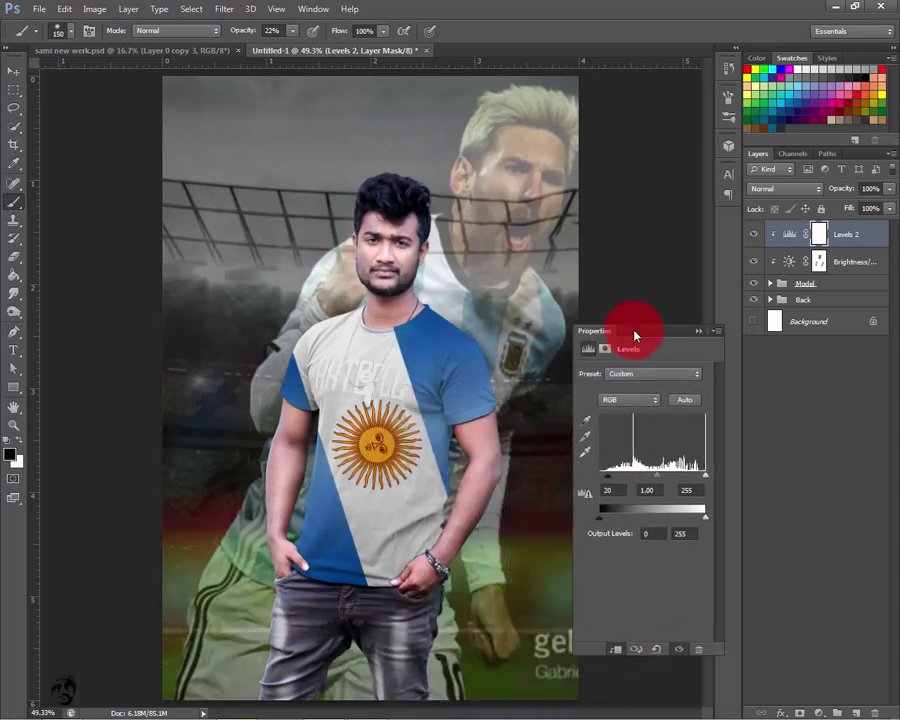
pyautogui.click(706, 325)
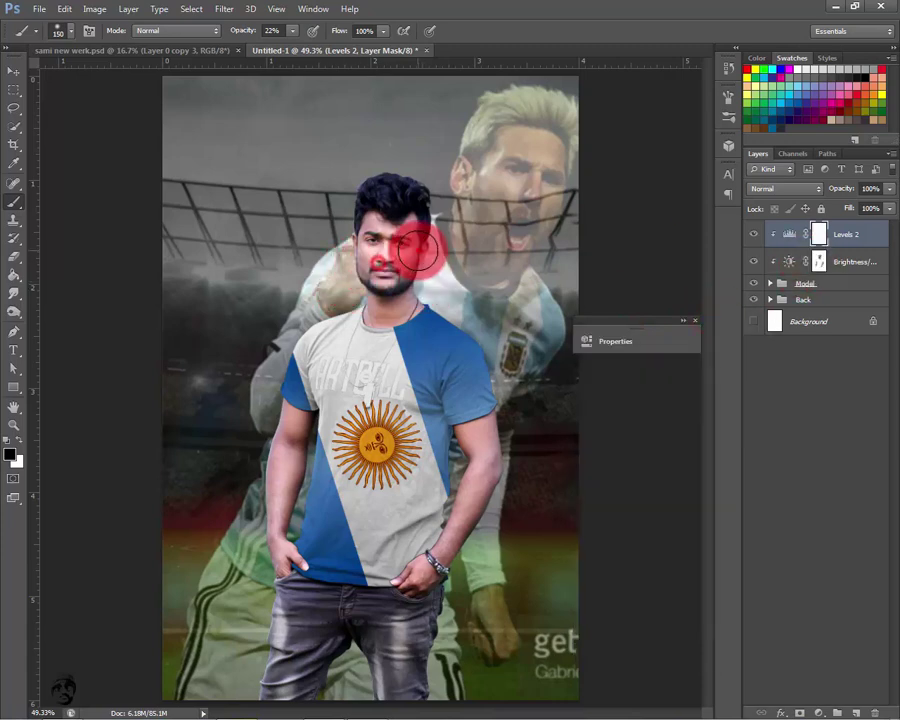
# Paint the Levels mask off the face and arm, toggling visibility to compare
pyautogui.moveTo(460, 323)
pyautogui.mouseDown()
pyautogui.moveTo(514, 414)
pyautogui.moveTo(510, 446)
pyautogui.moveTo(458, 538)
pyautogui.moveTo(378, 567)
pyautogui.moveTo(295, 422)
pyautogui.moveTo(271, 512)
pyautogui.moveTo(366, 301)
pyautogui.moveTo(380, 300)
pyautogui.moveTo(345, 300)
pyautogui.moveTo(226, 363)
pyautogui.moveTo(333, 382)
pyautogui.moveTo(412, 418)
pyautogui.moveTo(337, 450)
pyautogui.moveTo(454, 402)
pyautogui.moveTo(473, 428)
pyautogui.mouseUp()
pyautogui.click(768, 238)
pyautogui.click(755, 234)
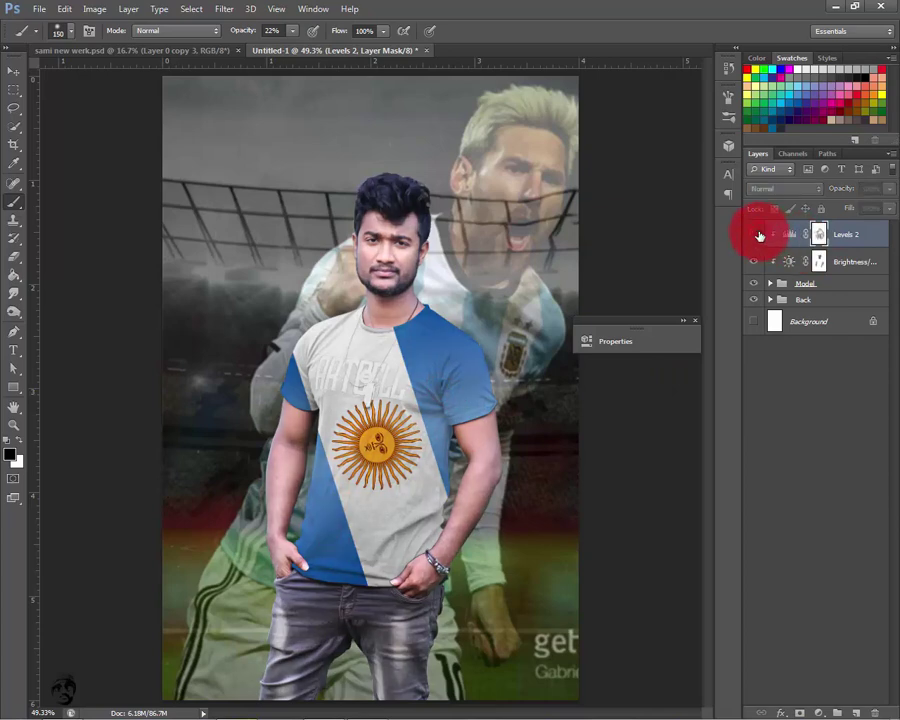
pyautogui.click(755, 234)
pyautogui.click(393, 340)
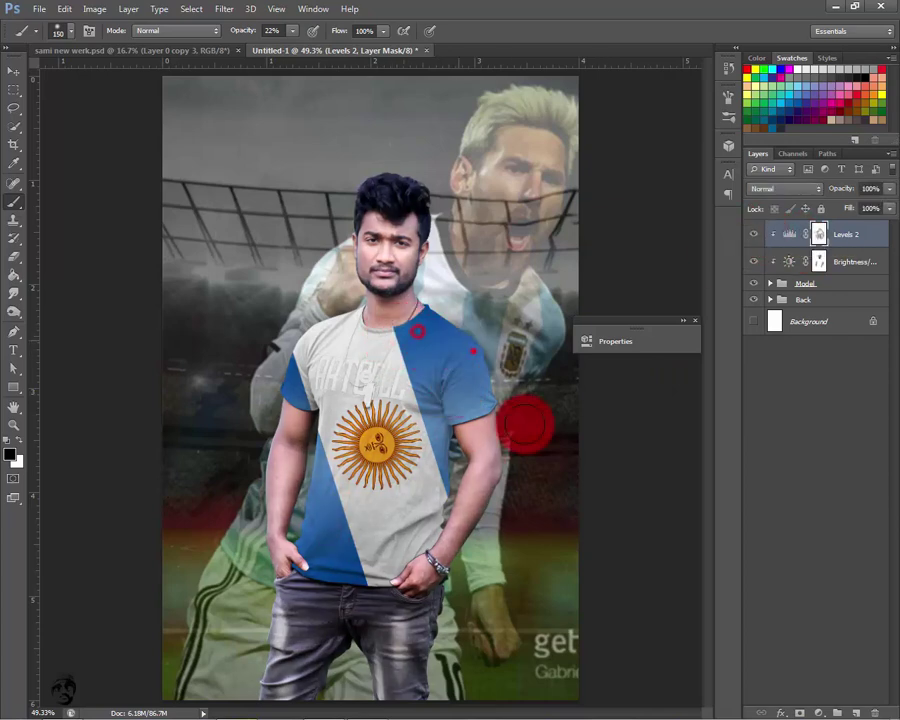
pyautogui.hotkey('ctrl', '-')
pyautogui.hotkey('ctrl', '-')
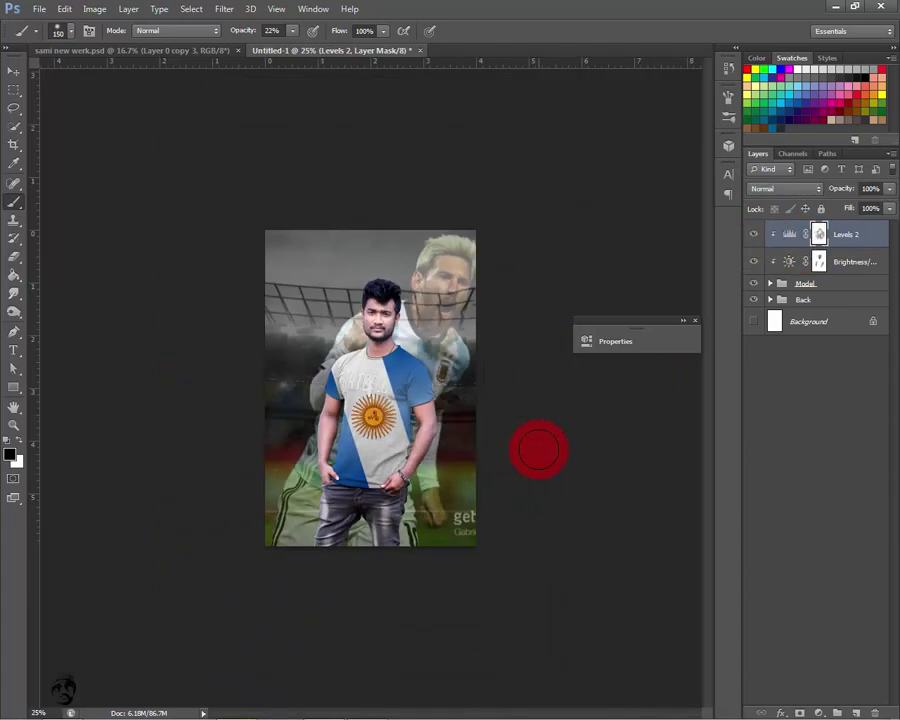
pyautogui.hotkey('ctrl', '0')
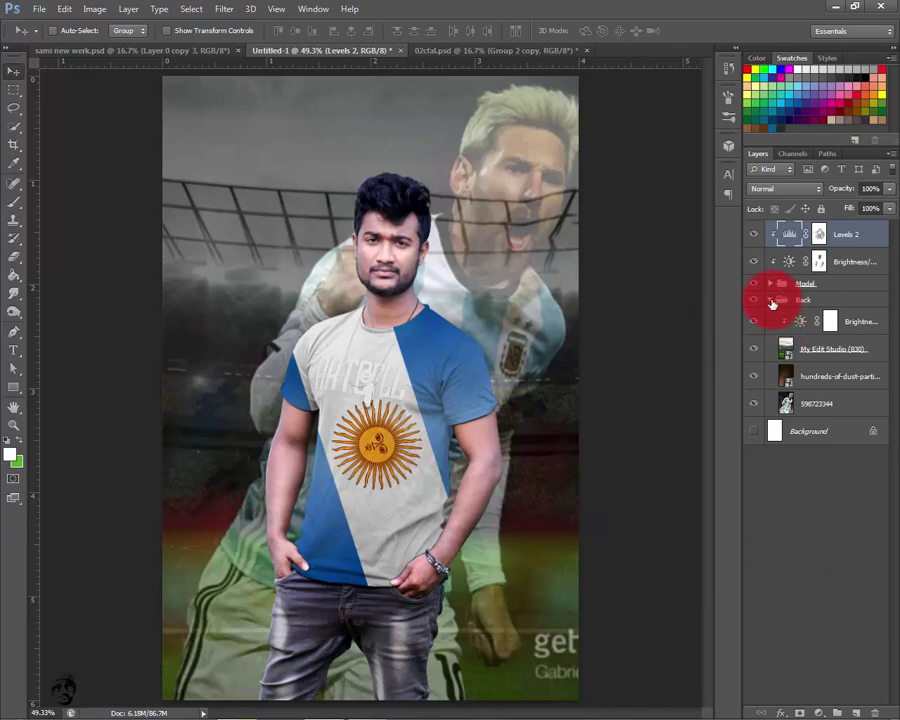
# Apply a 3.8-pixel Gaussian Blur to stadium photo layer 598723344 in the Back group
pyautogui.click(770, 300)
pyautogui.click(771, 300)
pyautogui.click(823, 405)
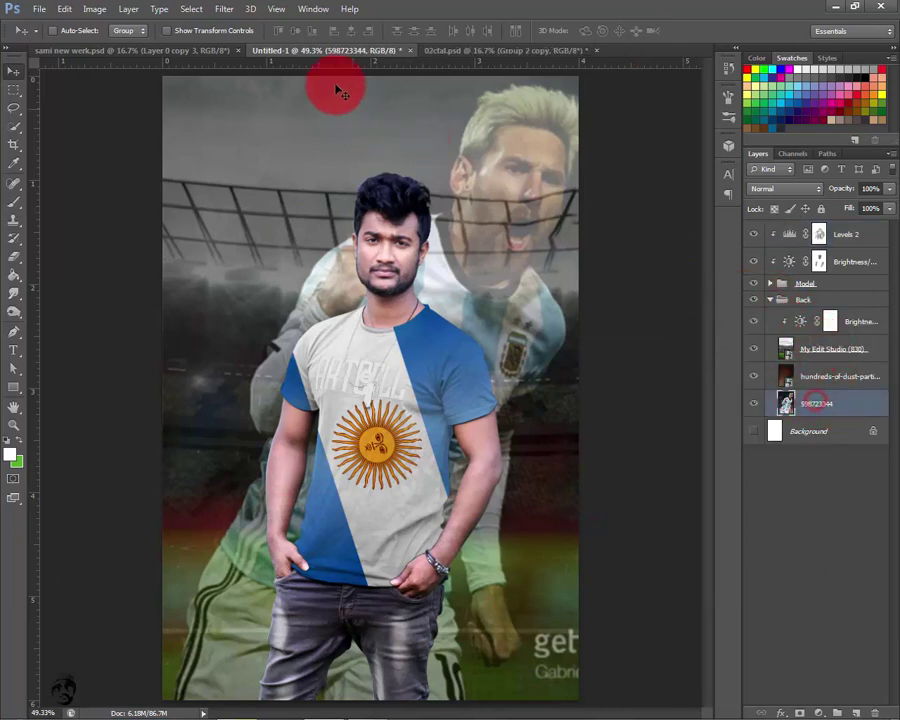
pyautogui.click(224, 9)
pyautogui.moveTo(232, 150)
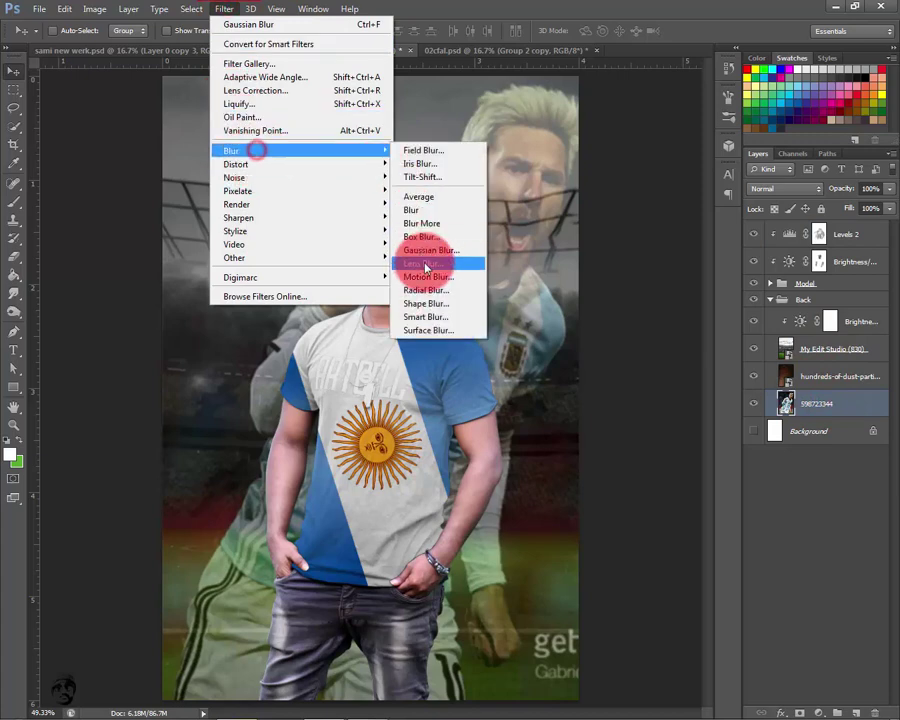
pyautogui.click(426, 256)
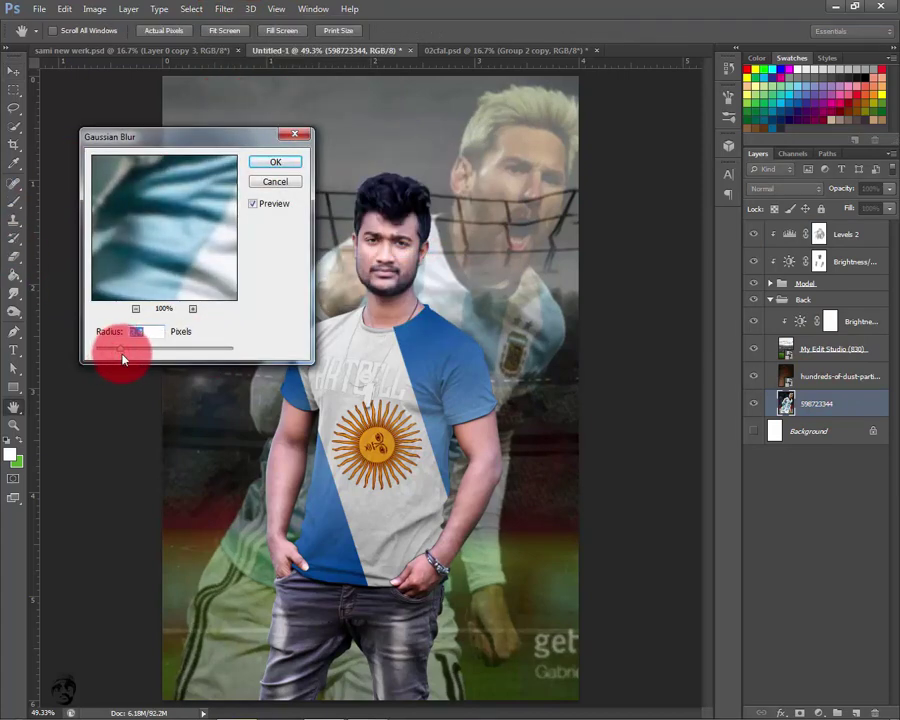
pyautogui.moveTo(121, 358); pyautogui.dragTo(125, 353)
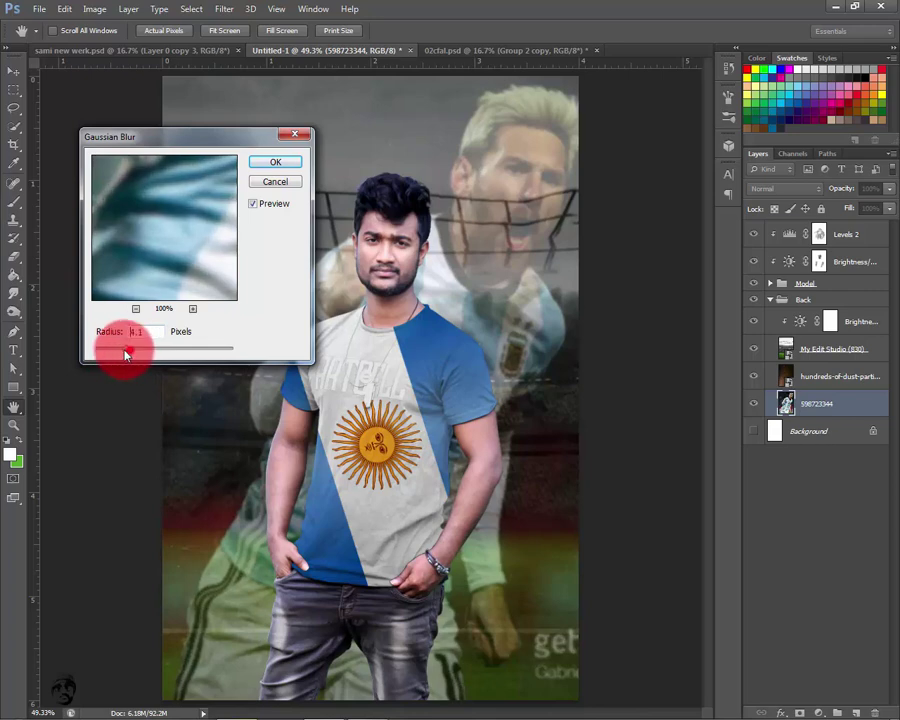
pyautogui.click(282, 161)
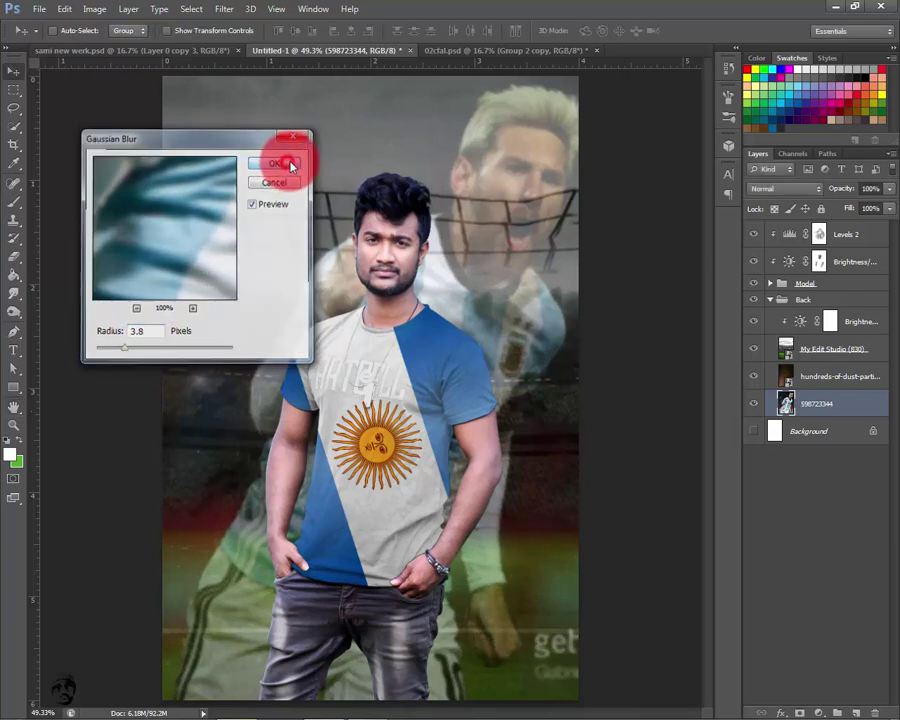
pyautogui.click(845, 432)
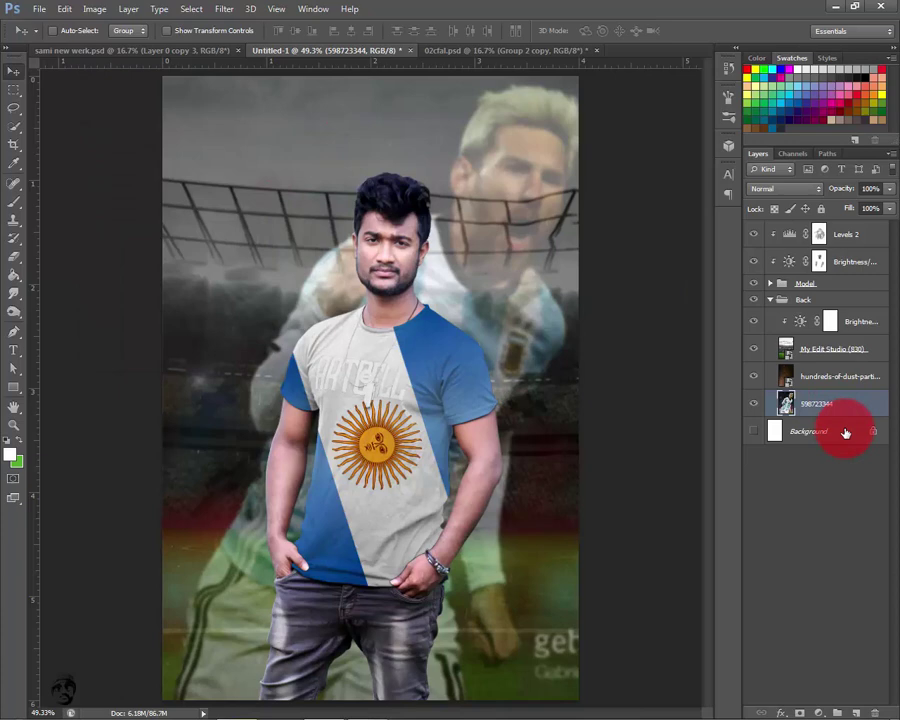
pyautogui.hotkey('ctrl', '-')
pyautogui.hotkey('ctrl', '-')
# Scale the stadium photo to about 115%, move it lower, and nudge it into place
pyautogui.hotkey('ctrl', 't')
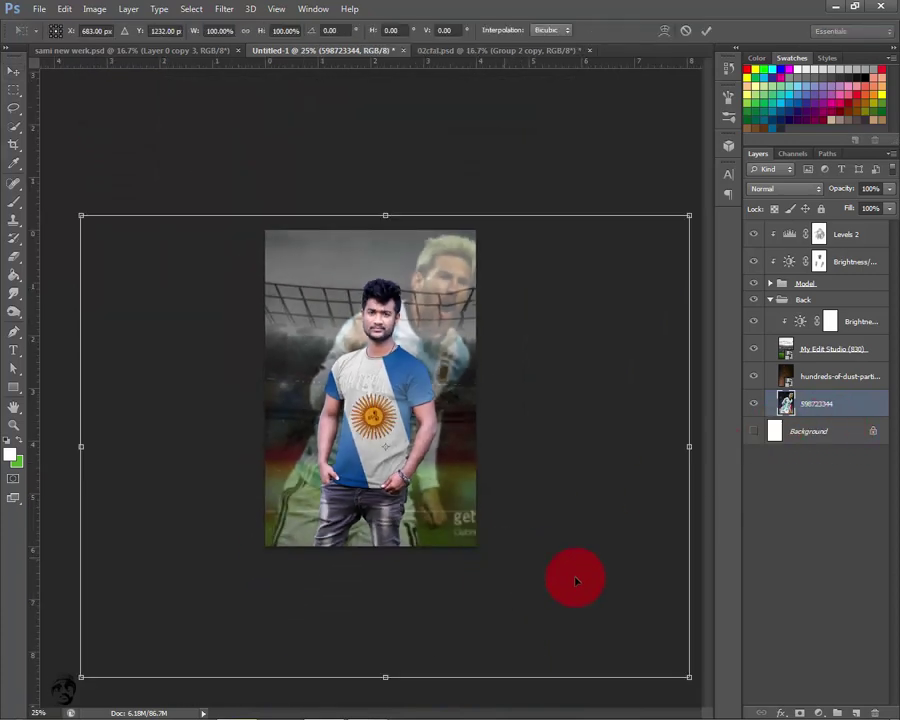
pyautogui.hotkey('ctrl', '-')
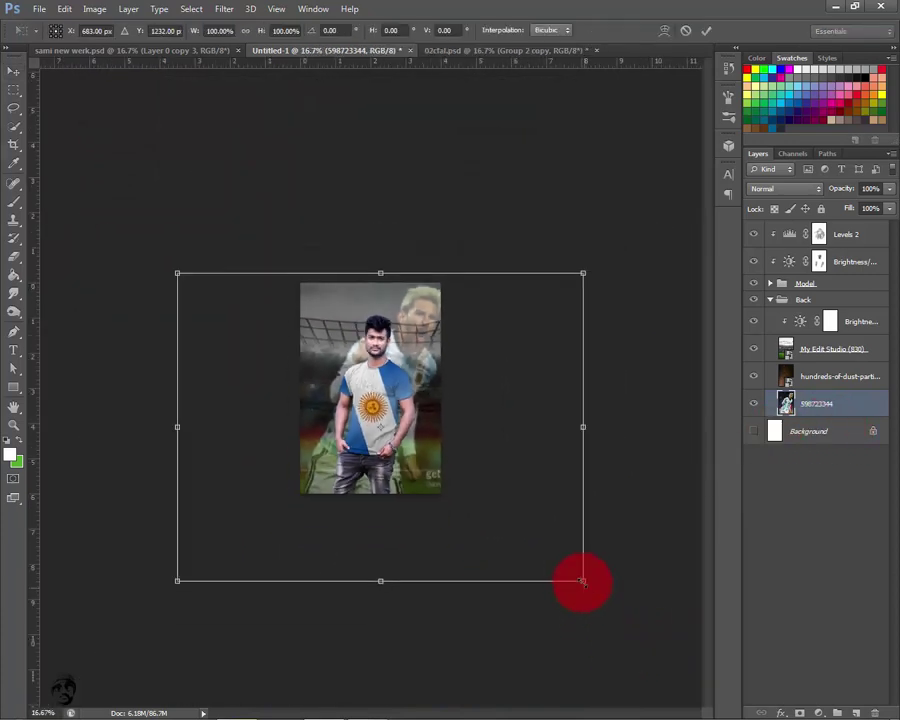
pyautogui.moveTo(582, 580); pyautogui.dragTo(613, 604)
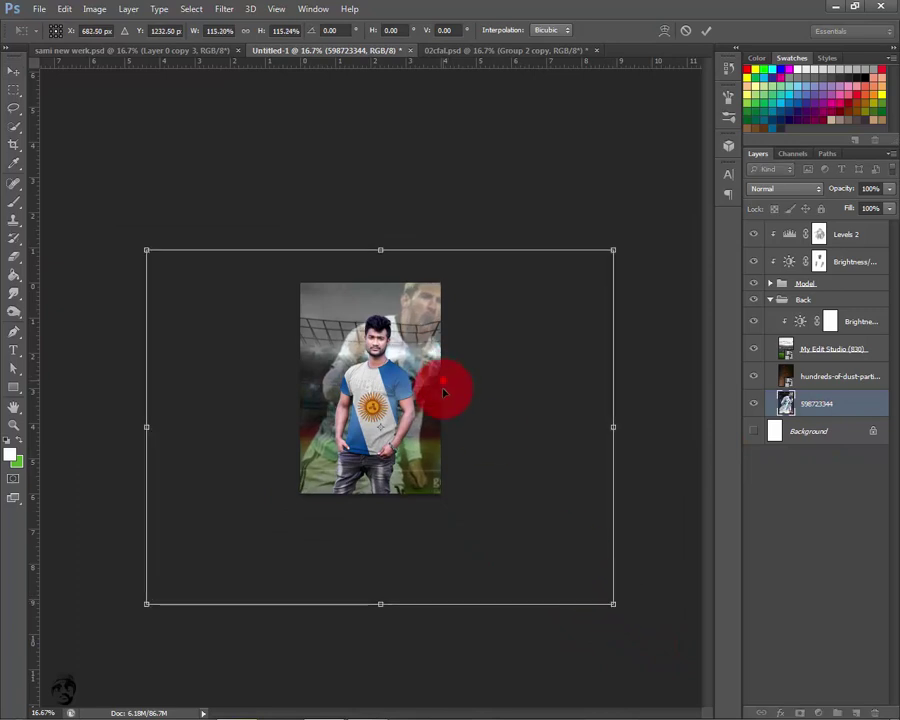
pyautogui.moveTo(443, 392)
pyautogui.mouseDown()
pyautogui.moveTo(445, 424)
pyautogui.moveTo(428, 418)
pyautogui.mouseUp()
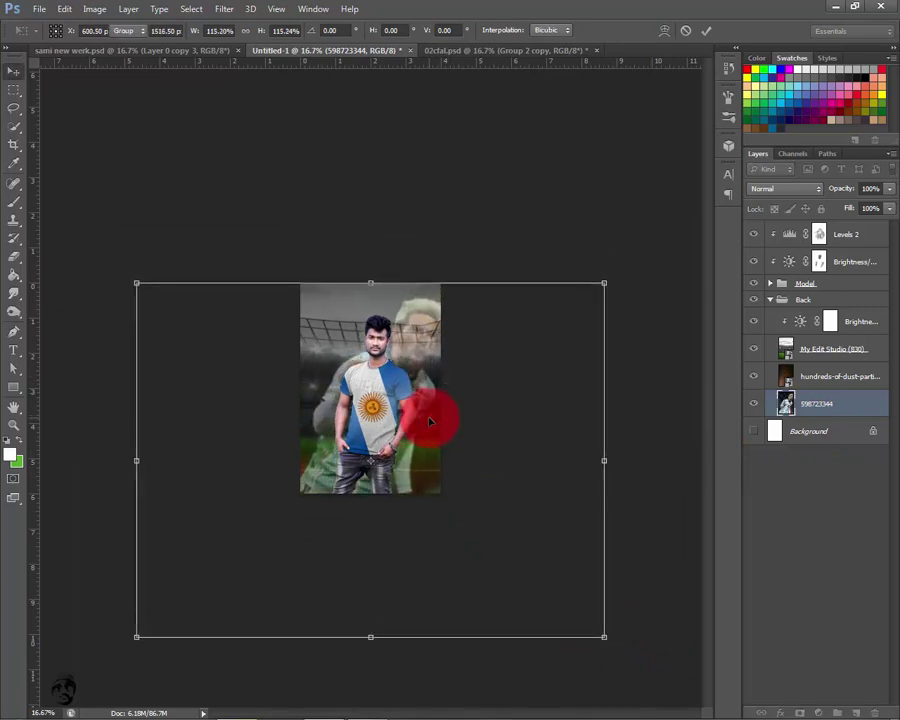
pyautogui.press('Return')
pyautogui.scroll(3, 428, 420)
pyautogui.scroll(2, 428, 420)
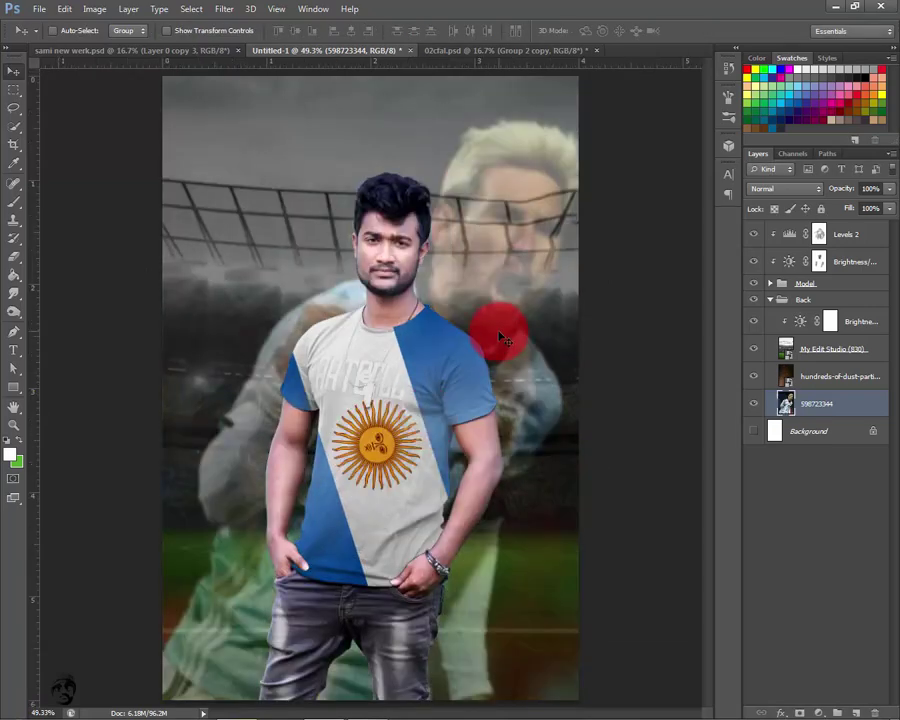
pyautogui.moveTo(503, 320)
pyautogui.mouseDown()
pyautogui.moveTo(505, 305)
pyautogui.moveTo(513, 309)
pyautogui.mouseUp()
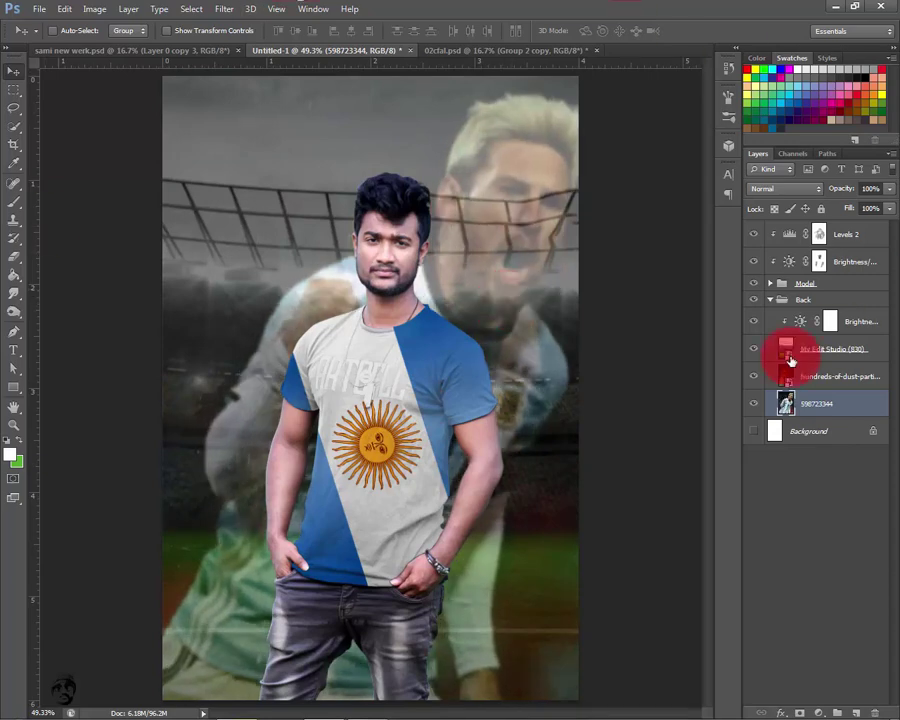
pyautogui.click(755, 352)
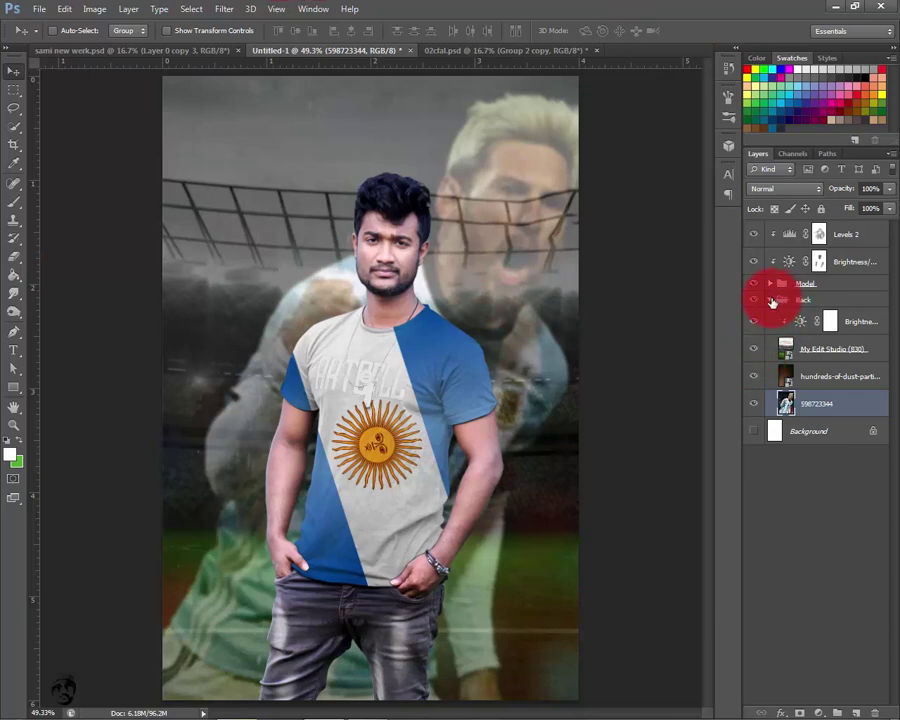
# Add a 3Strip.look Color Lookup layer above Levels 2 with fill at 53%
pyautogui.click(770, 299)
pyautogui.click(858, 238)
pyautogui.click(818, 712)
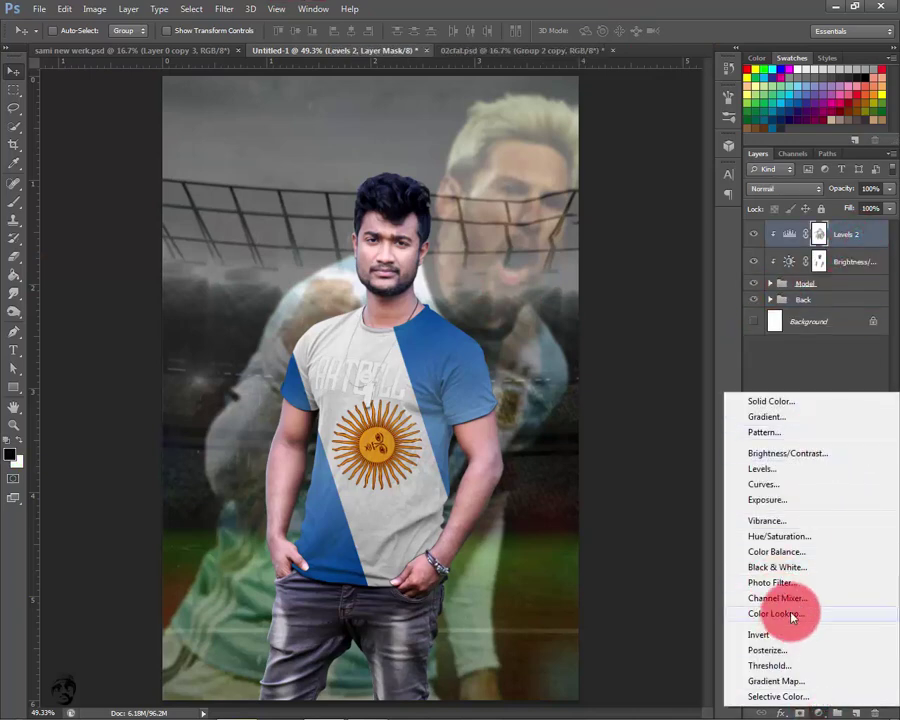
pyautogui.click(790, 613)
pyautogui.click(670, 375)
pyautogui.click(669, 443)
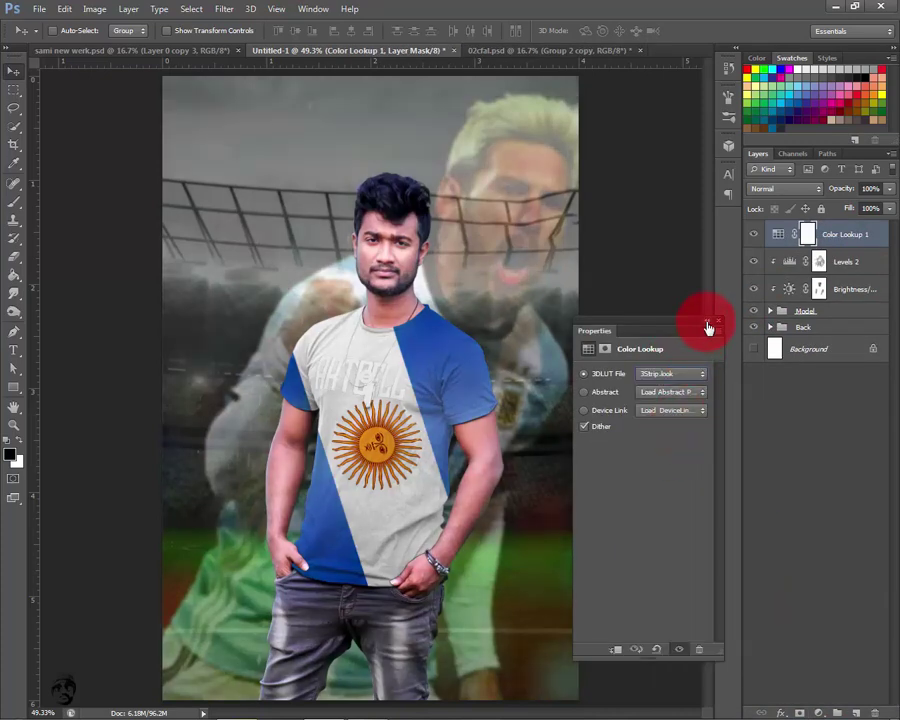
pyautogui.click(708, 326)
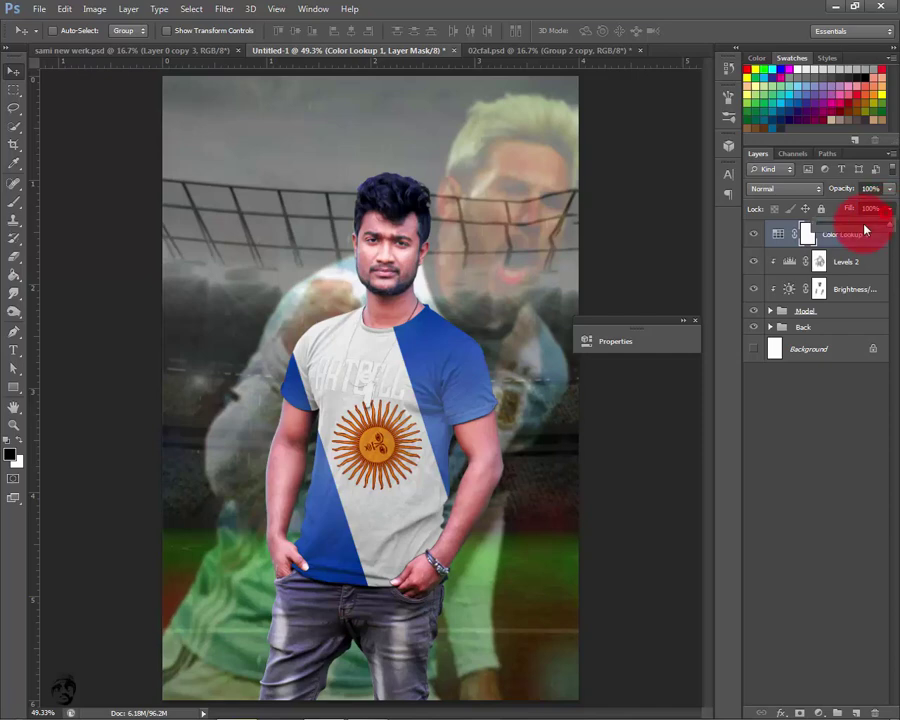
pyautogui.moveTo(863, 229); pyautogui.dragTo(858, 229)
pyautogui.click(808, 237)
# Brush the Color Lookup mask off the man's face, neck, arms and chest
pyautogui.press('b')
pyautogui.moveTo(368, 235)
pyautogui.mouseDown()
pyautogui.moveTo(400, 270)
pyautogui.moveTo(372, 262)
pyautogui.mouseUp()
pyautogui.click(390, 205)
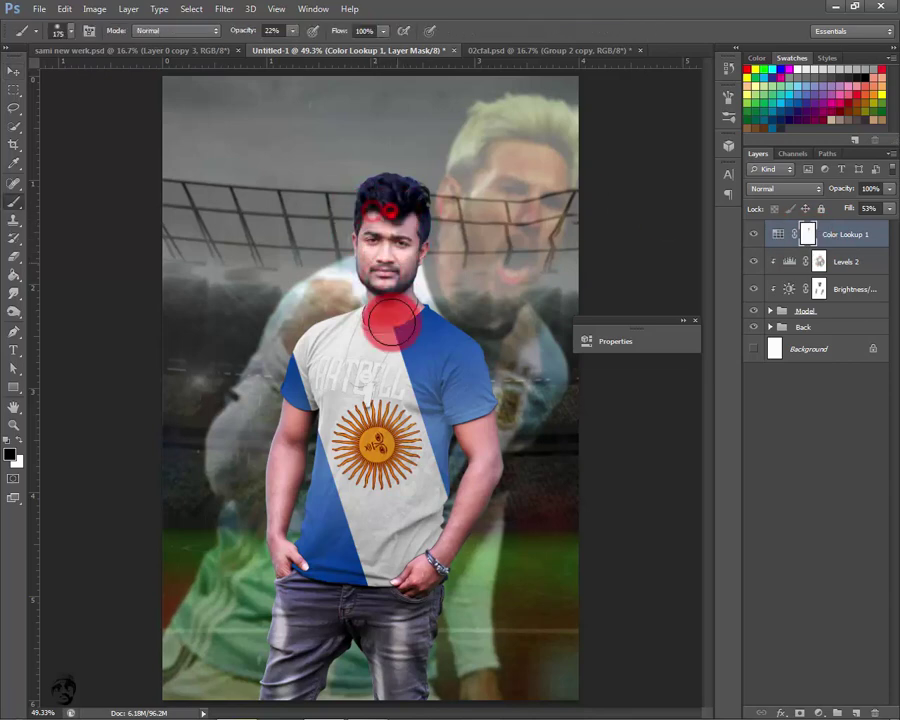
pyautogui.moveTo(392, 316); pyautogui.dragTo(379, 318)
pyautogui.moveTo(426, 386)
pyautogui.mouseDown()
pyautogui.moveTo(476, 462)
pyautogui.moveTo(476, 494)
pyautogui.moveTo(442, 518)
pyautogui.moveTo(422, 563)
pyautogui.moveTo(295, 563)
pyautogui.moveTo(282, 545)
pyautogui.moveTo(300, 505)
pyautogui.mouseUp()
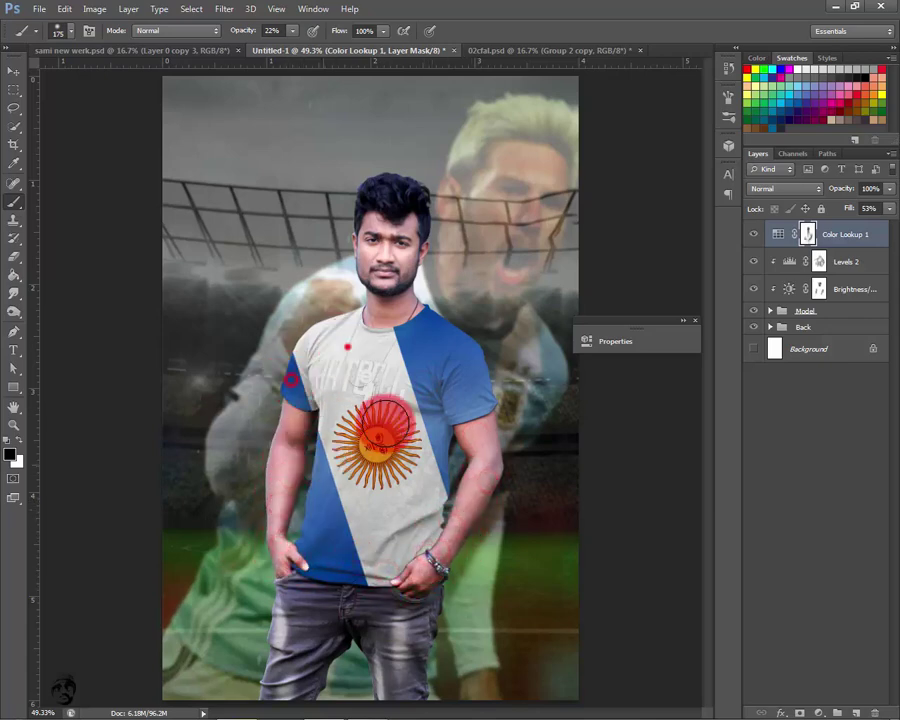
pyautogui.click(400, 348)
pyautogui.moveTo(400, 348)
pyautogui.mouseDown()
pyautogui.moveTo(402, 261)
pyautogui.moveTo(378, 201)
pyautogui.moveTo(385, 285)
pyautogui.moveTo(400, 255)
pyautogui.mouseUp()
pyautogui.hotkey('ctrl', '-')
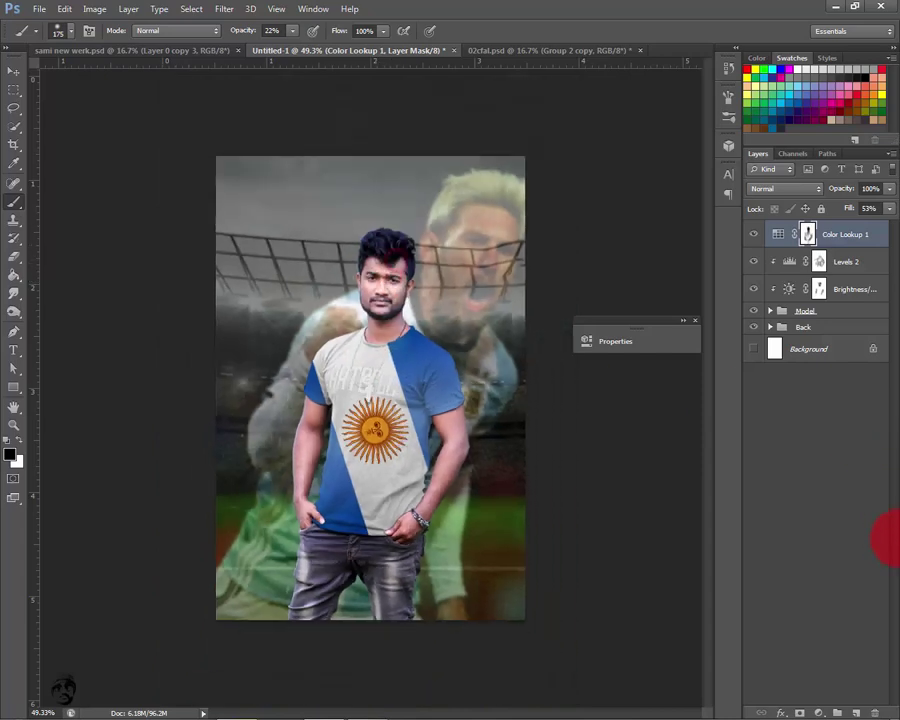
pyautogui.hotkey('ctrl', '+')
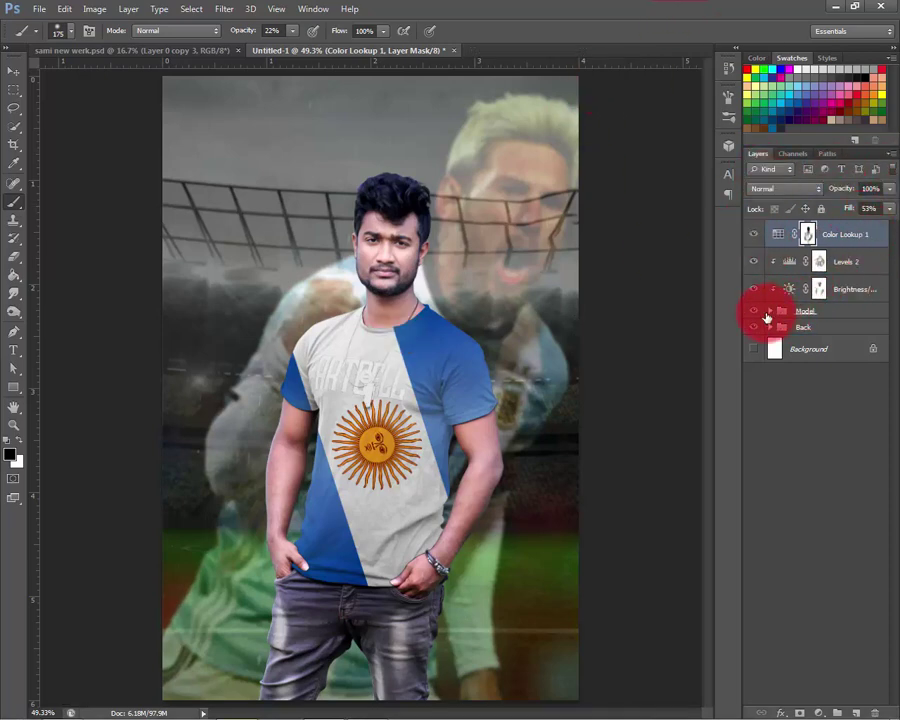
# Convert the flag-argentina-XL layer to a smart object and open its contents
pyautogui.click(771, 311)
pyautogui.click(833, 348)
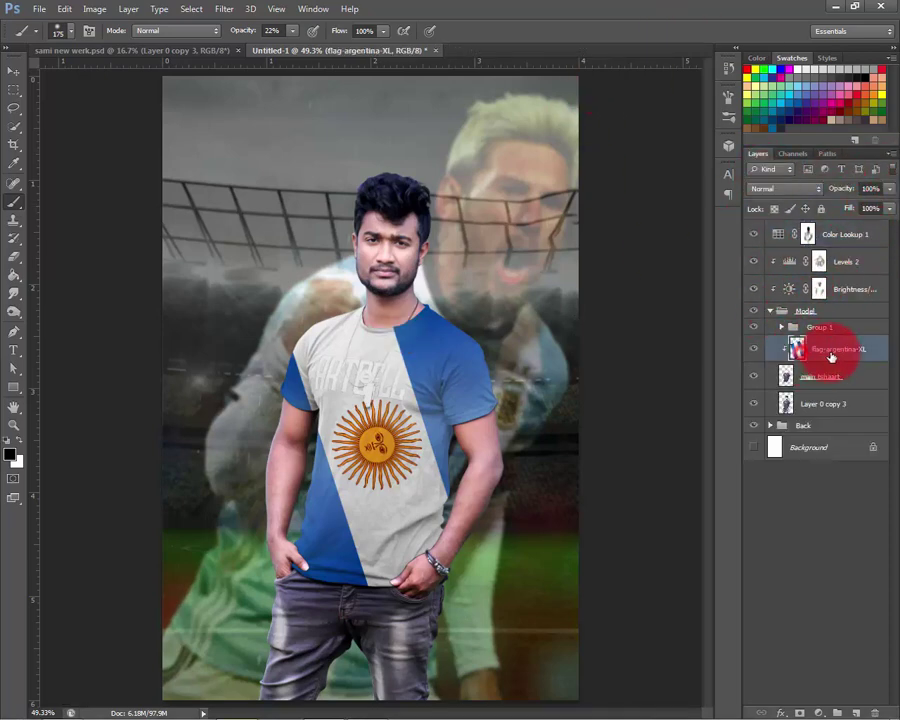
pyautogui.rightClick(815, 355)
pyautogui.click(705, 263)
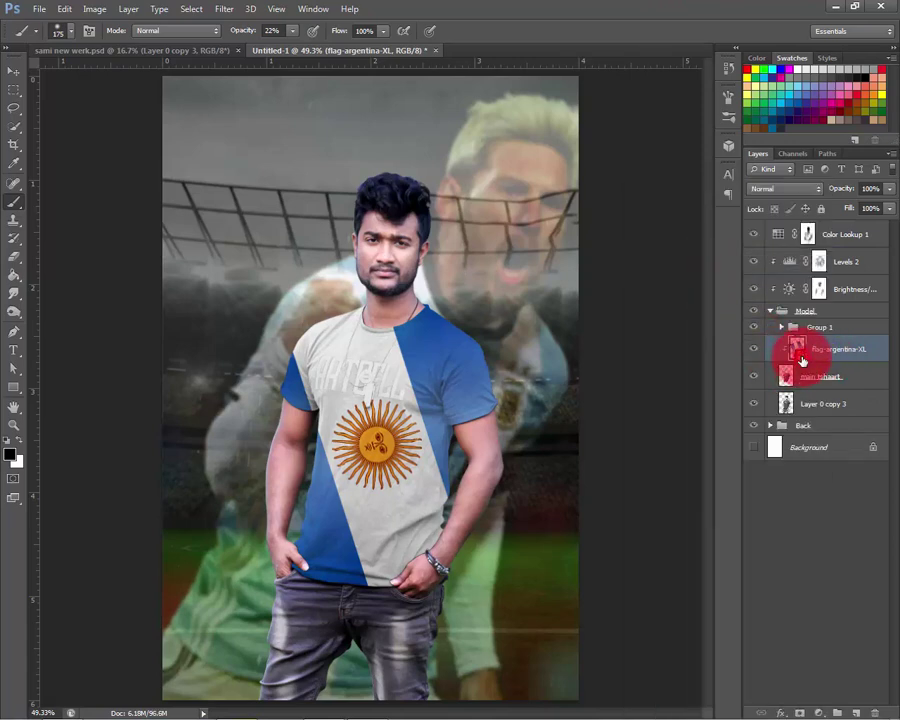
pyautogui.doubleClick(797, 350)
# Drag the Brazil flag image from the Fotball folder into the flag smart-object document
pyautogui.click(832, 6)
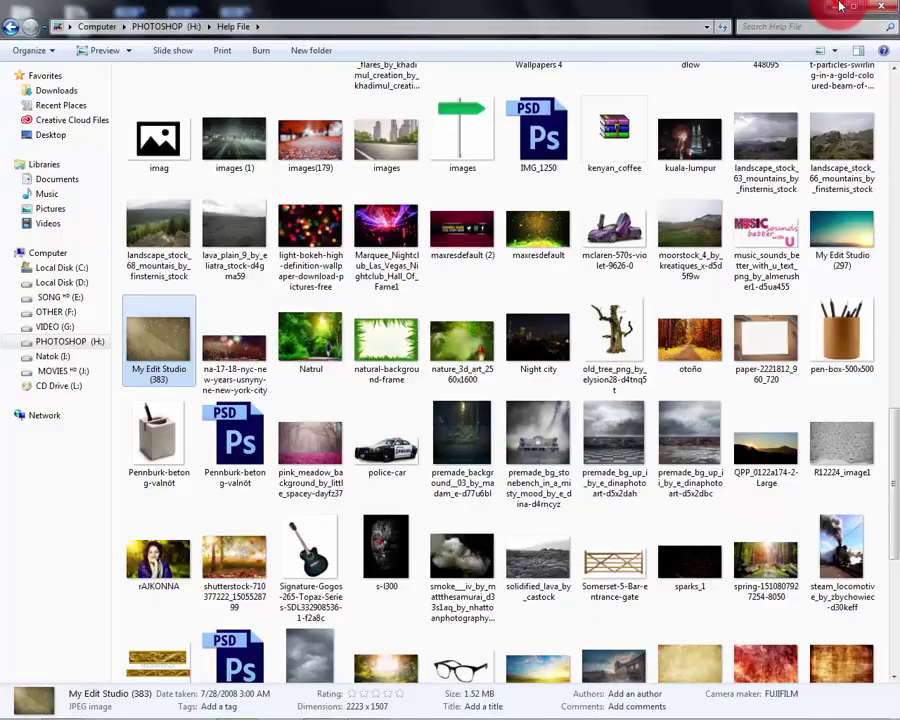
pyautogui.press('super+d')
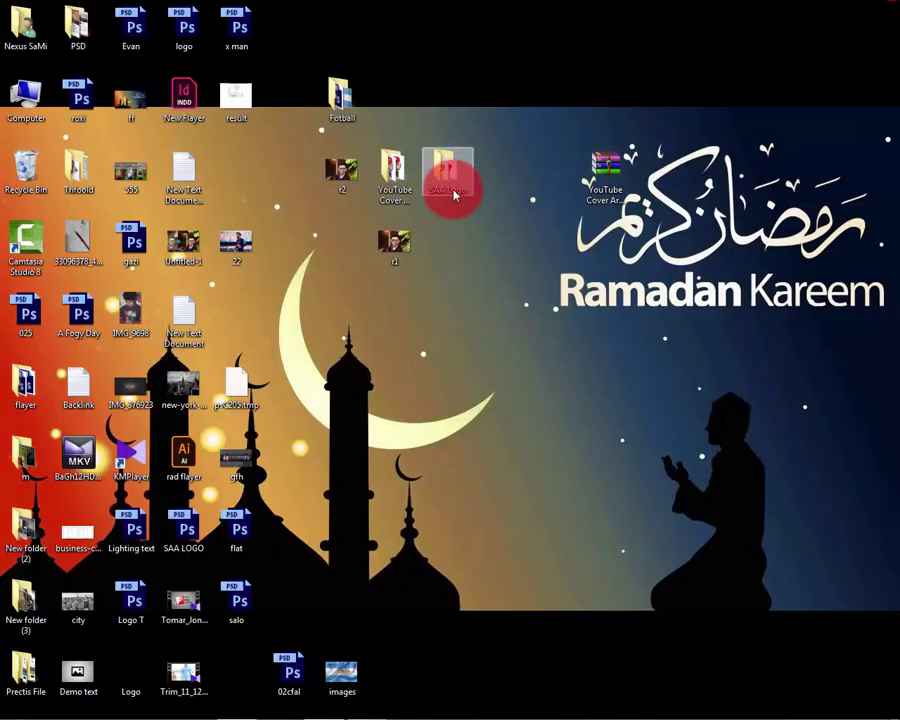
pyautogui.doubleClick(340, 110)
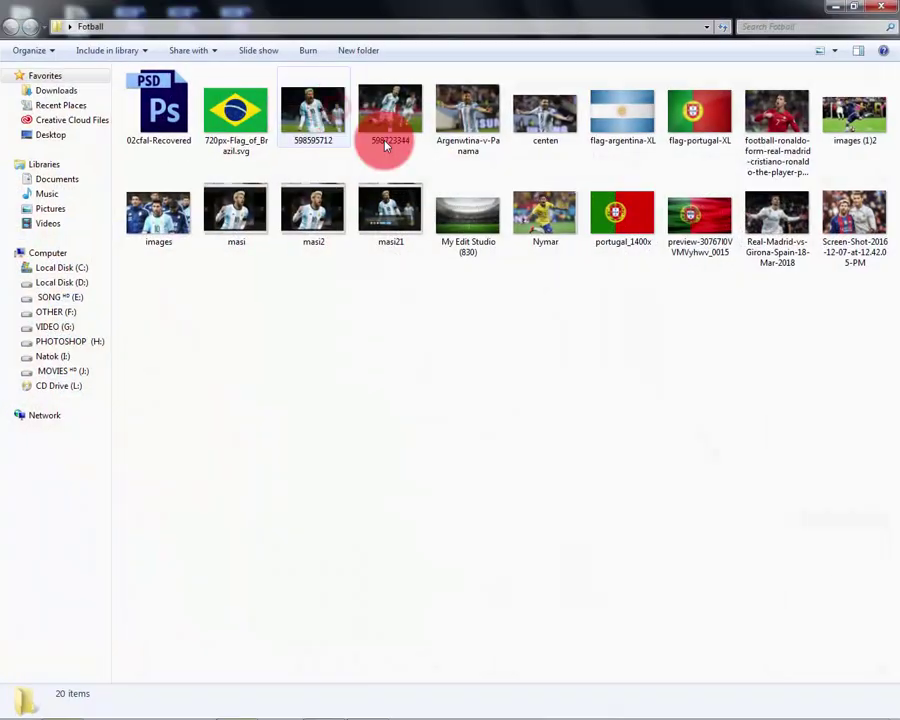
pyautogui.moveTo(226, 150)
pyautogui.mouseDown()
pyautogui.moveTo(616, 641)
pyautogui.moveTo(378, 440)
pyautogui.moveTo(381, 449)
pyautogui.mouseUp()
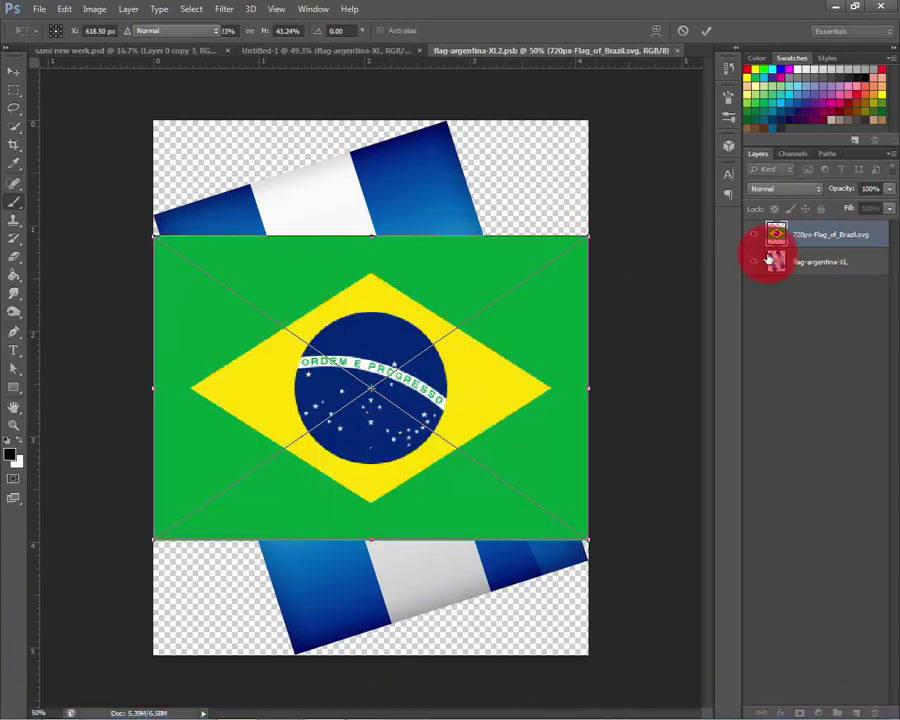
# Place the Brazil flag, hide the flag-argentina-XL layer, and save the smart-object .psb
pyautogui.press('Return')
pyautogui.click(755, 263)
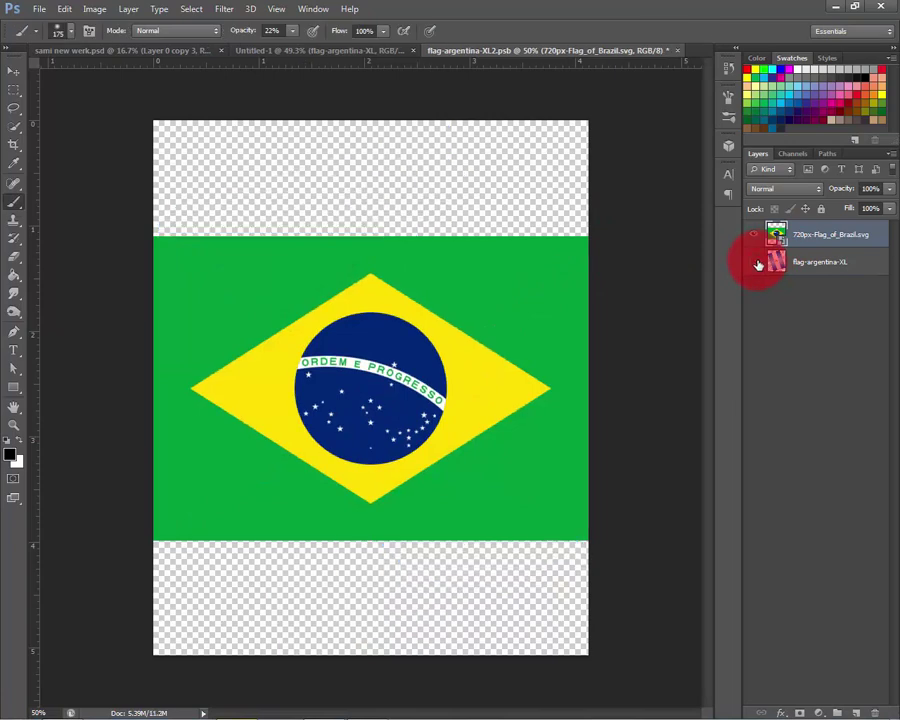
pyautogui.hotkey('ctrl', 's')
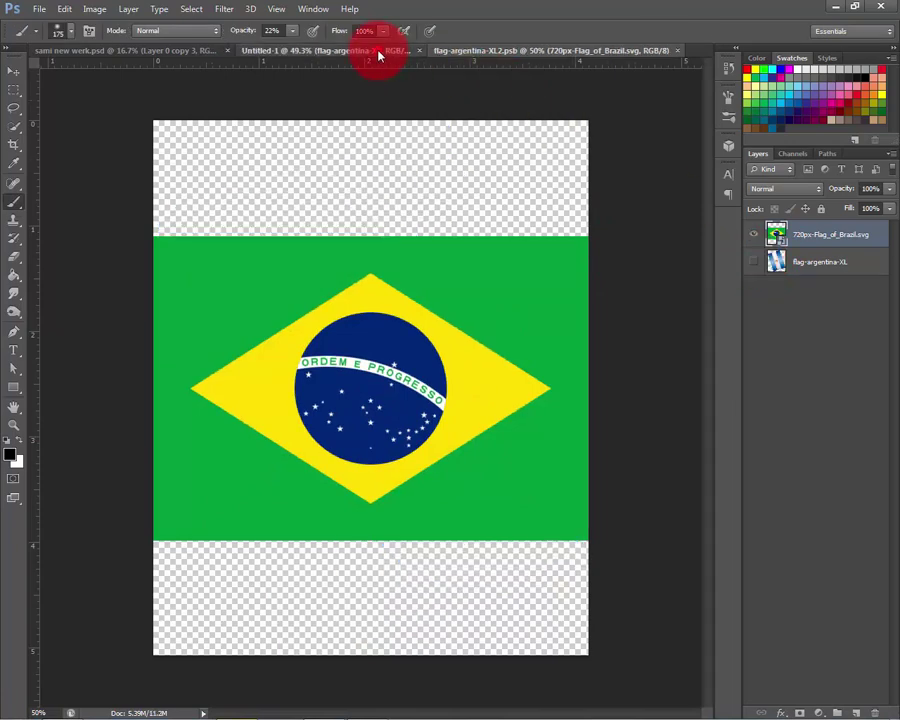
# In the Untitled-1 composite, hide the Levels 2 and Brightness adjustments over the model
pyautogui.click(378, 51)
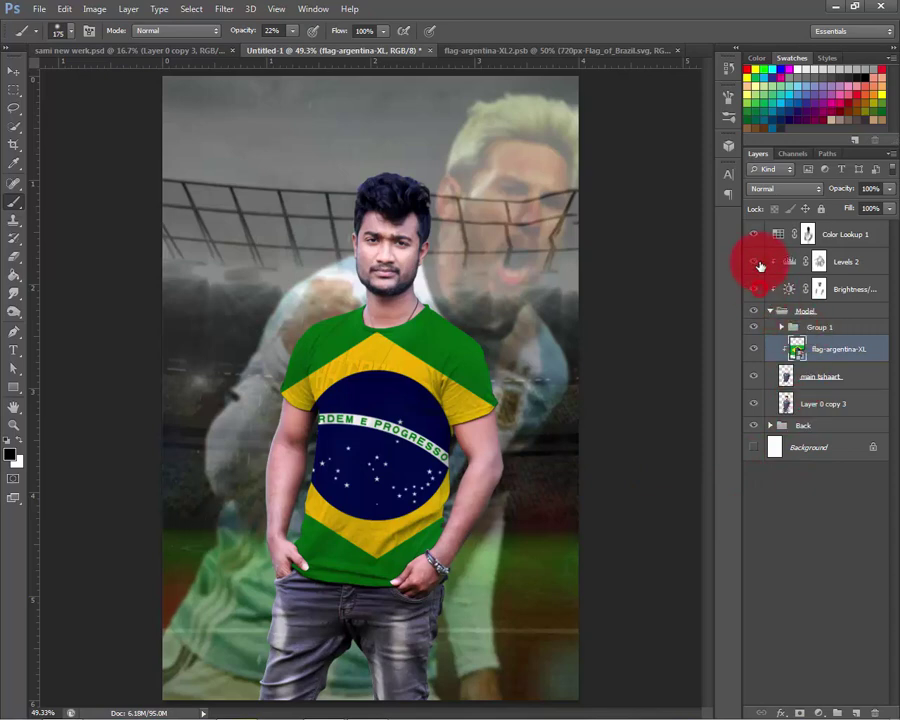
pyautogui.click(758, 287)
pyautogui.click(755, 261)
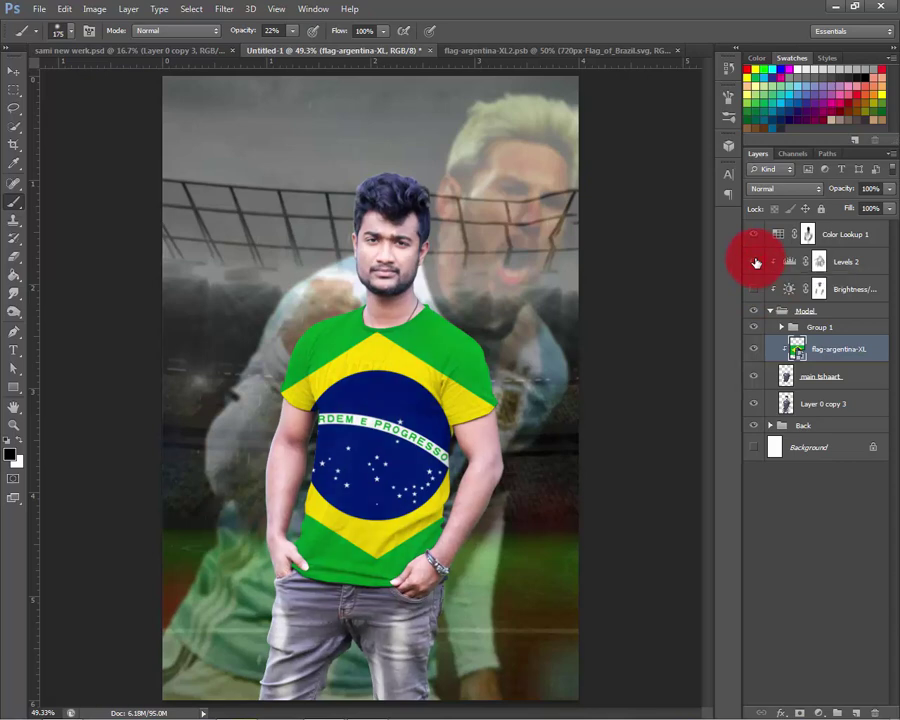
pyautogui.click(755, 289)
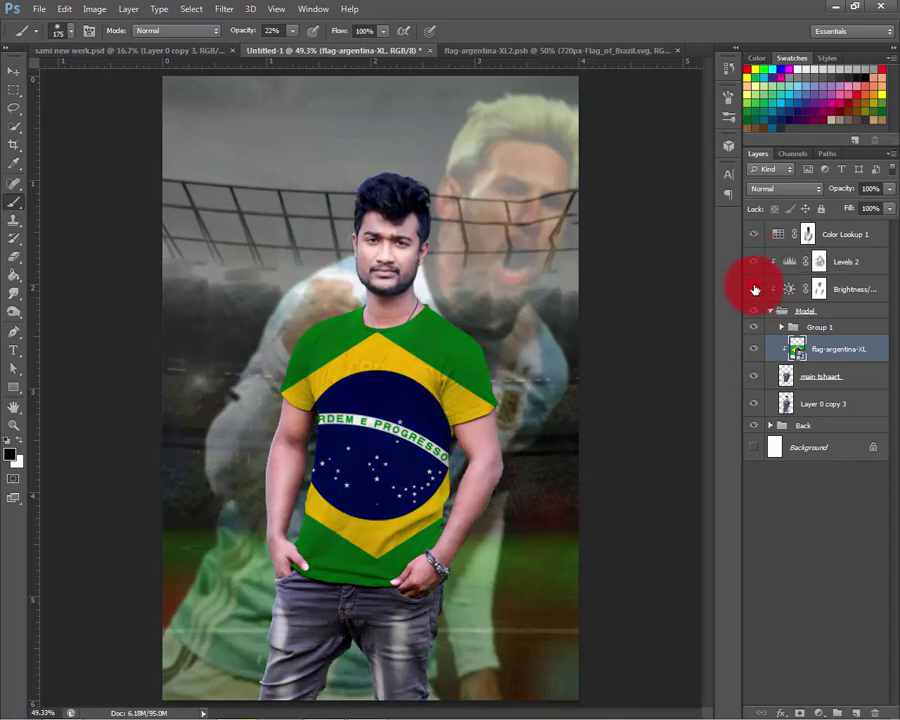
pyautogui.click(755, 289)
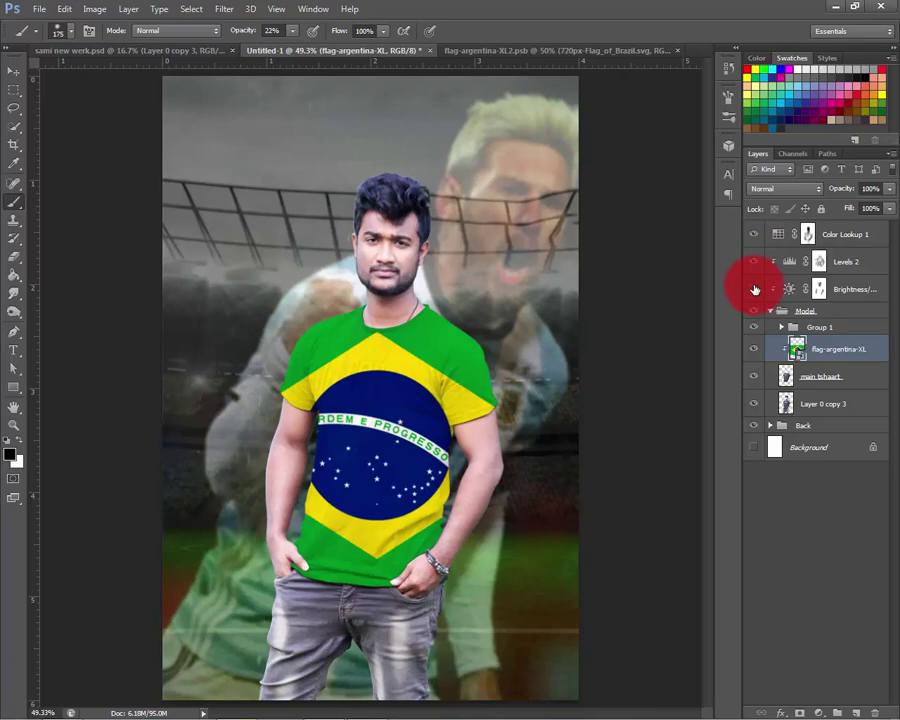